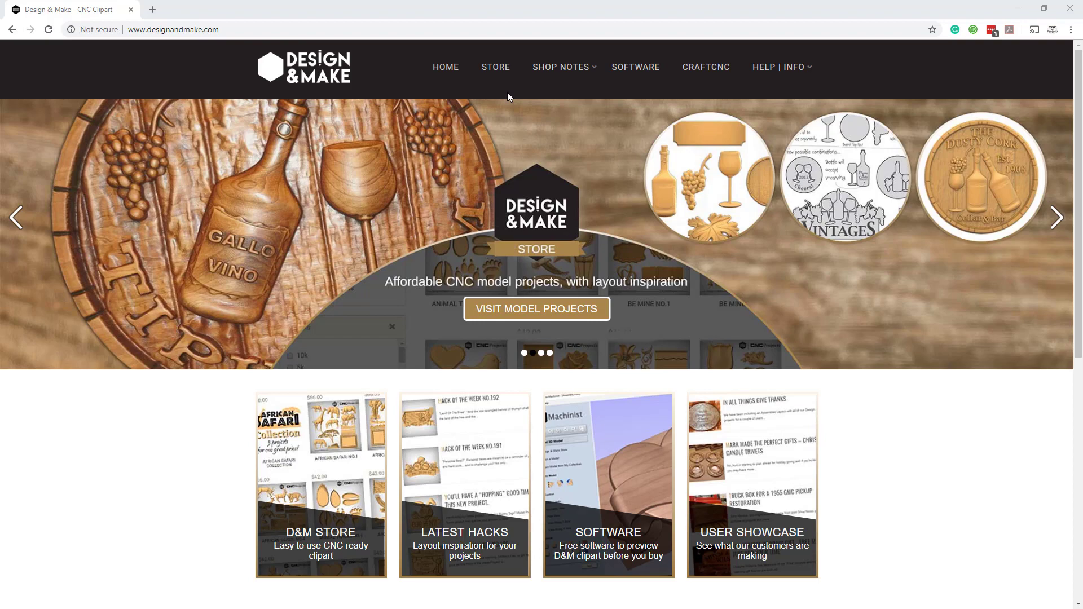
Step: Browse the site's Hacks and Customer Focus shop notes, the Software page and the CraftCNC page
{"action": "mouse_move", "coordinate": [569, 78]}
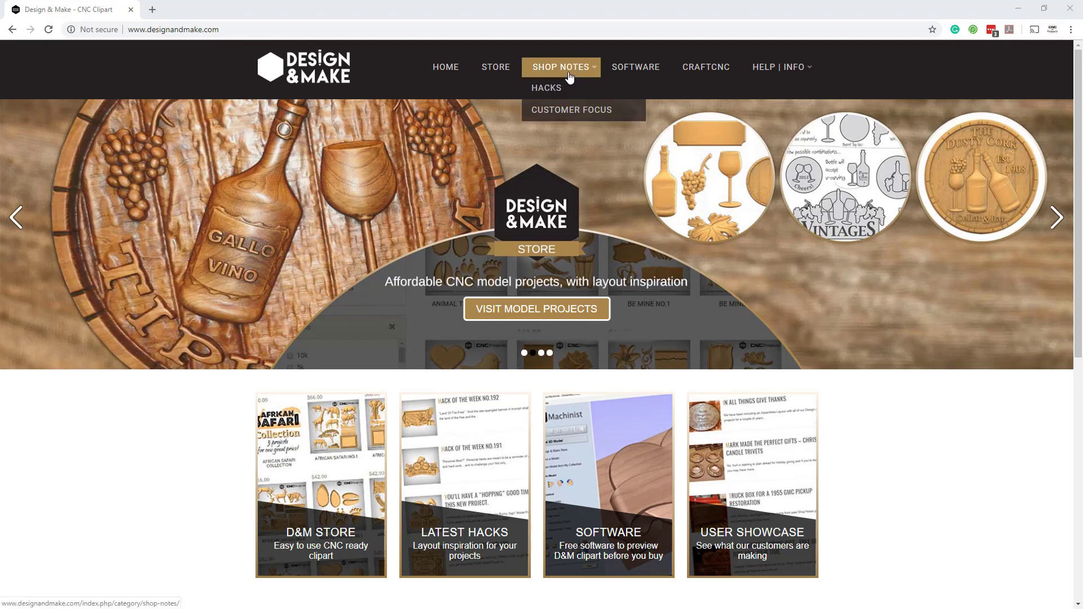
{"action": "left_click", "coordinate": [550, 89]}
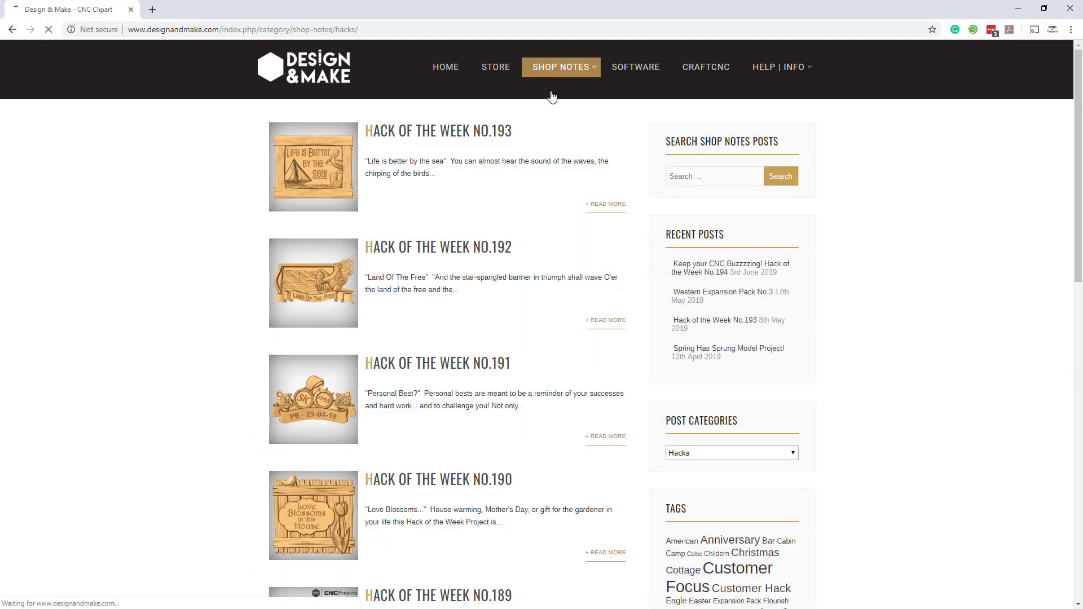
{"action": "mouse_move", "coordinate": [563, 76]}
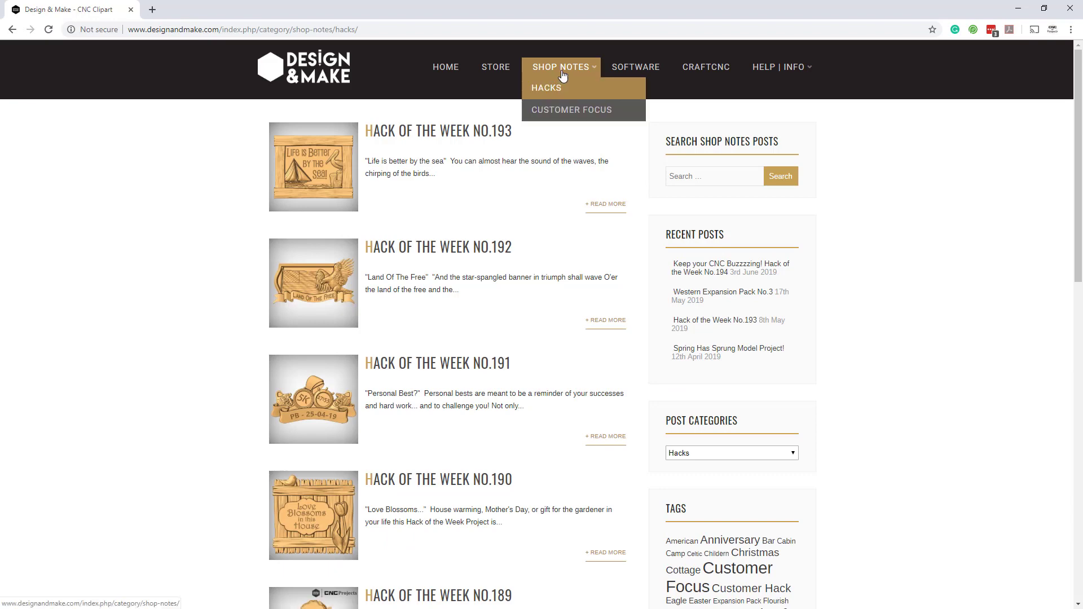
{"action": "left_click", "coordinate": [566, 109]}
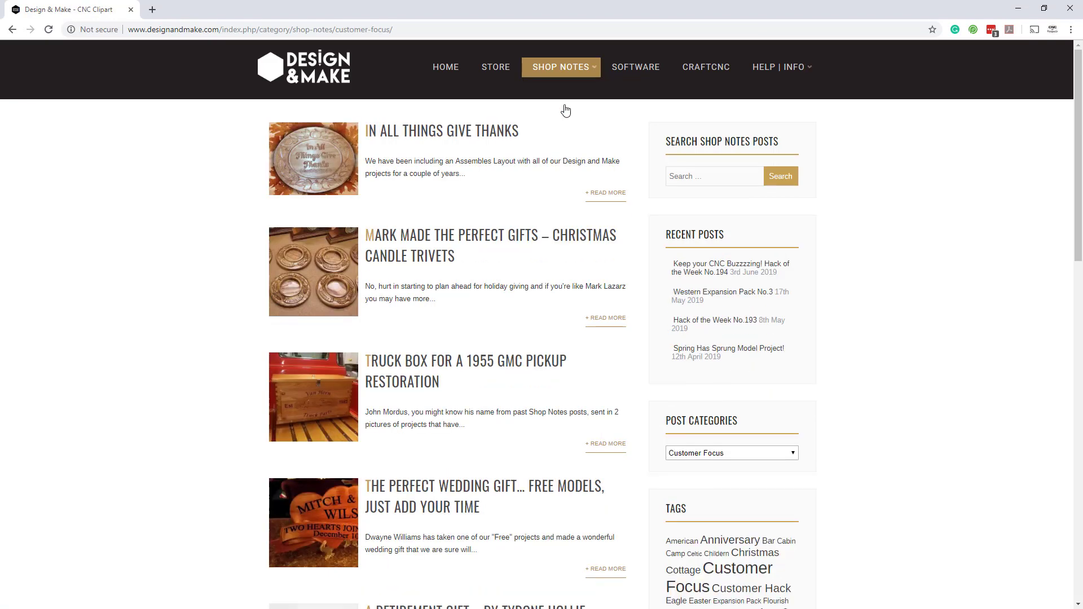
{"action": "left_click", "coordinate": [632, 75]}
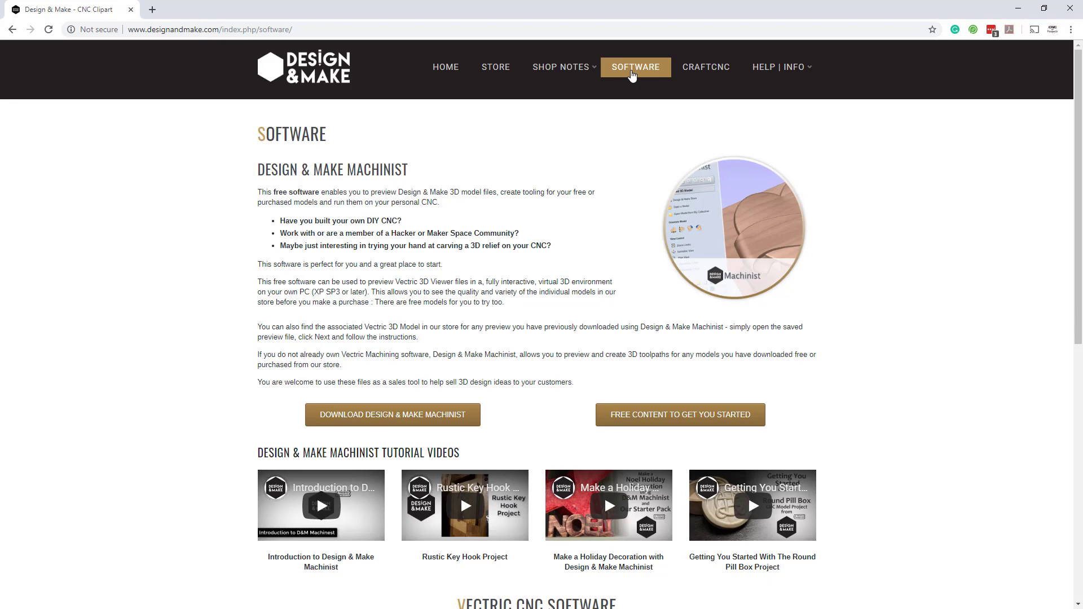
{"action": "left_click", "coordinate": [697, 70]}
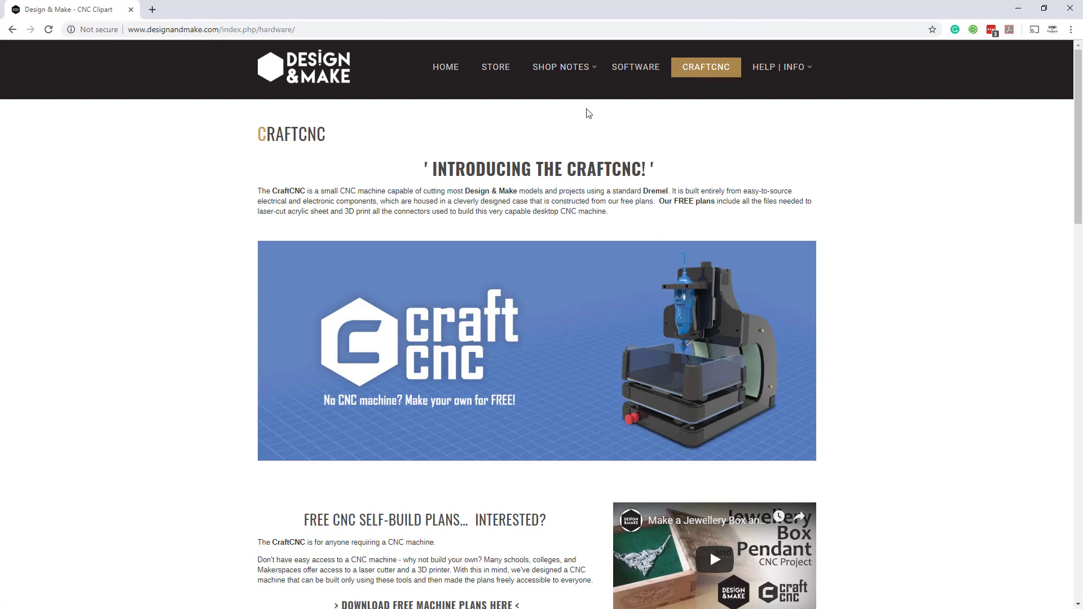
Step: Go to the store's Project Shop and open the Wine Bar No.1 project from the Food and Drink category
{"action": "left_click", "coordinate": [497, 68]}
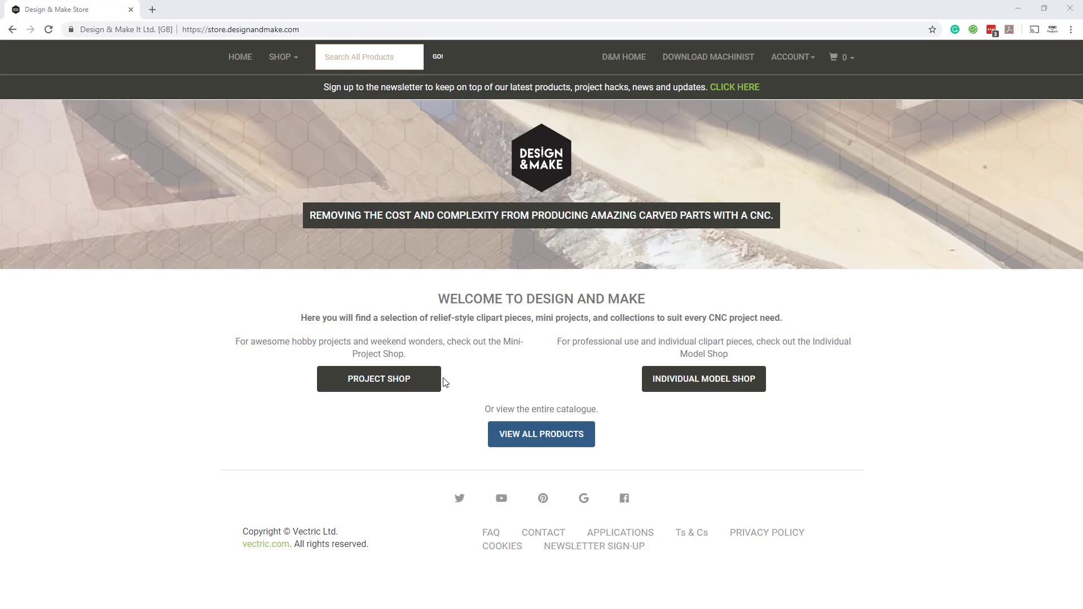
{"action": "left_click", "coordinate": [404, 381]}
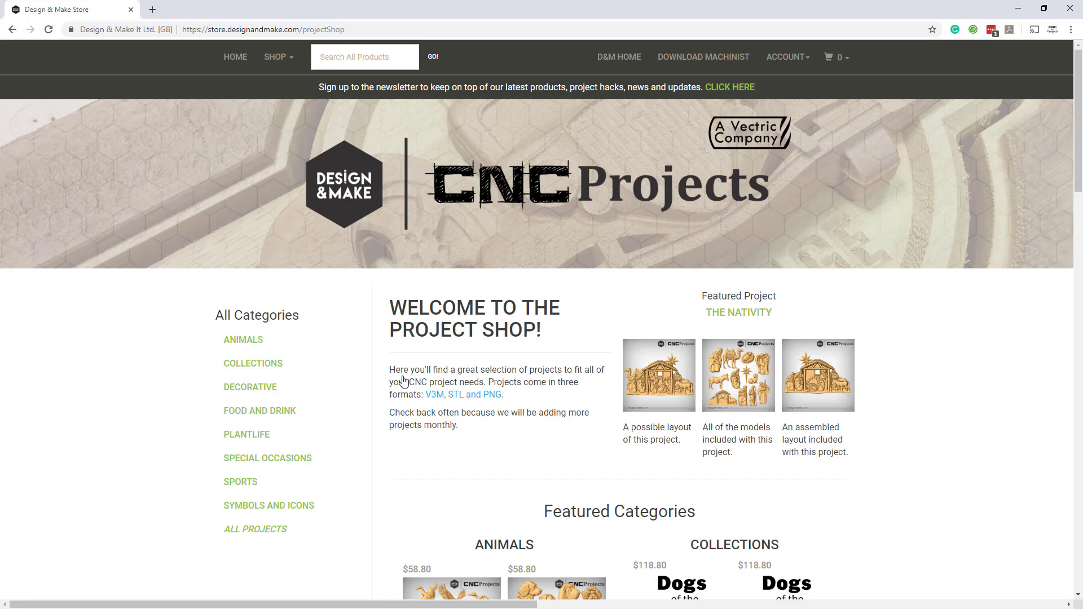
{"action": "left_click", "coordinate": [260, 415]}
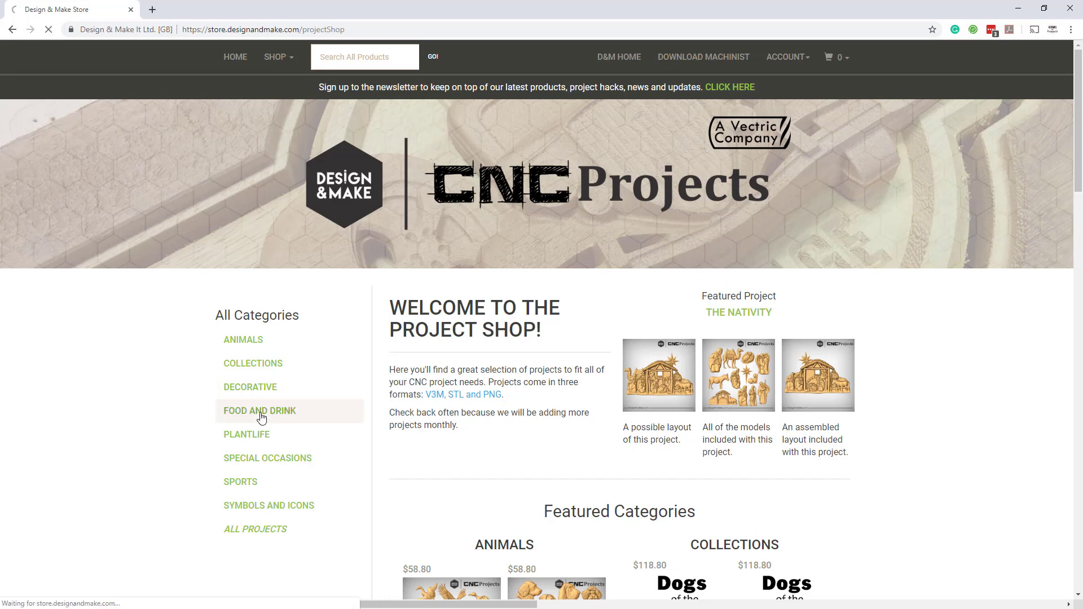
{"action": "scroll", "coordinate": [453, 408], "scroll_direction": "down", "scroll_amount": 7}
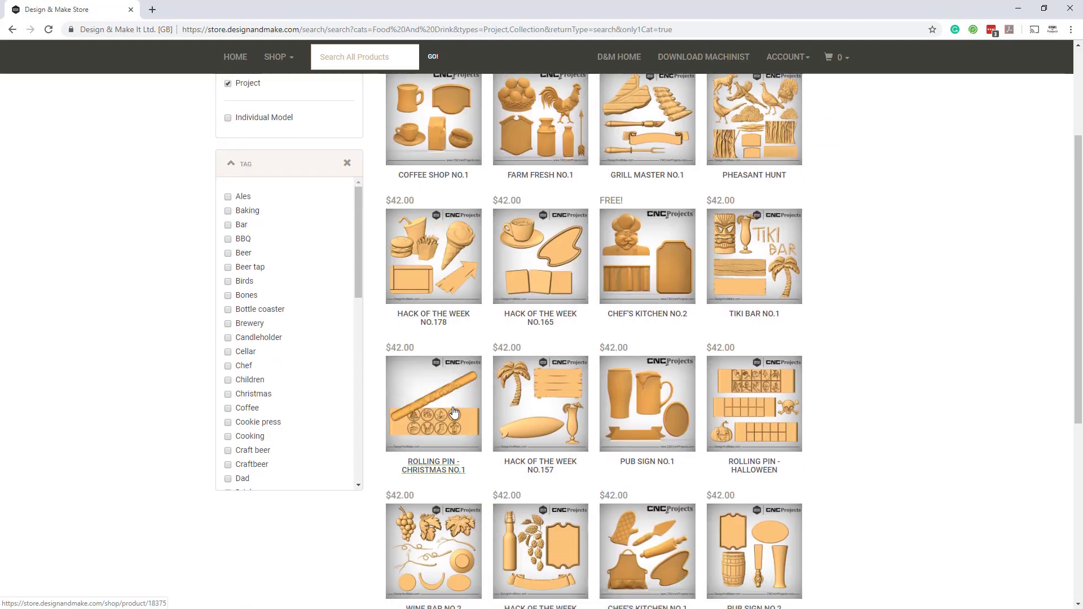
{"action": "scroll", "coordinate": [452, 411], "scroll_direction": "down", "scroll_amount": 2}
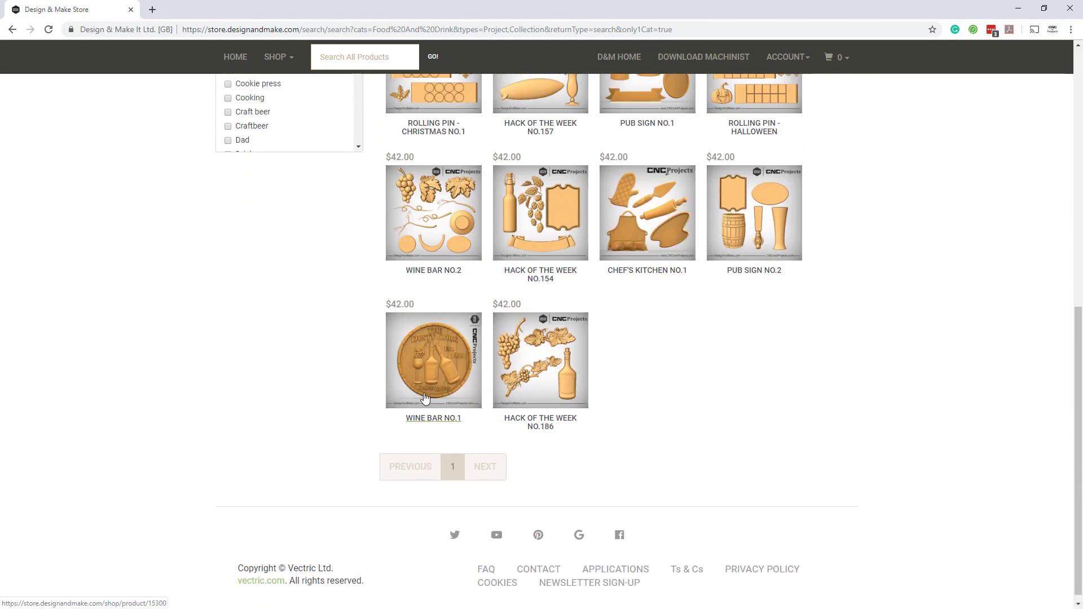
{"action": "left_click", "coordinate": [425, 399]}
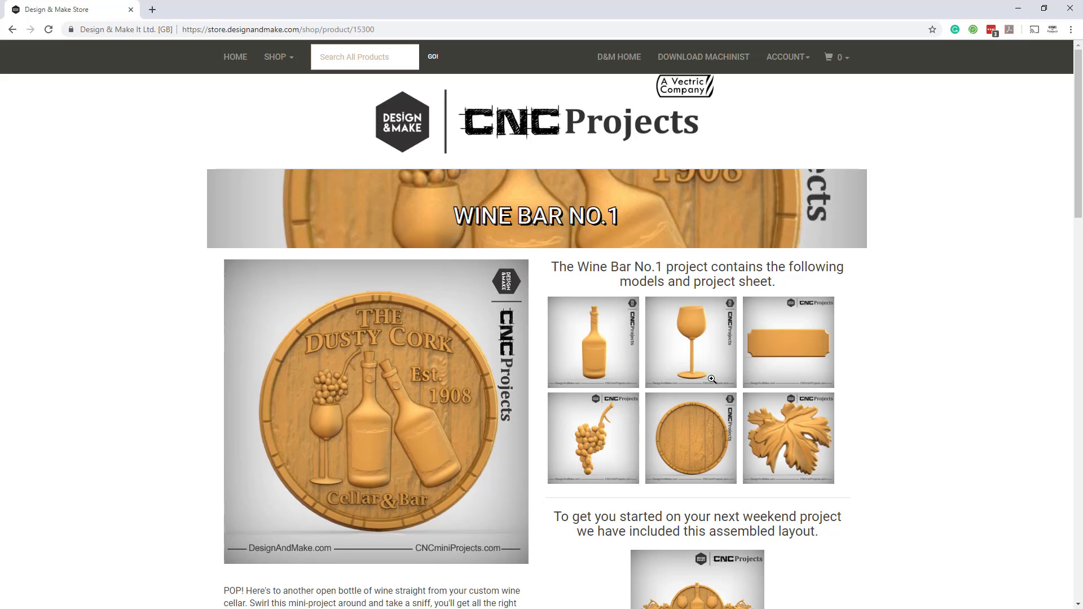
Step: Review the Wine Bar No.1 models, assembled layout and project sheet, and enlarge the Oaken Barrel sign and the bottle-with-two-glasses combination ideas
{"action": "scroll", "coordinate": [712, 379], "scroll_direction": "down", "scroll_amount": 4}
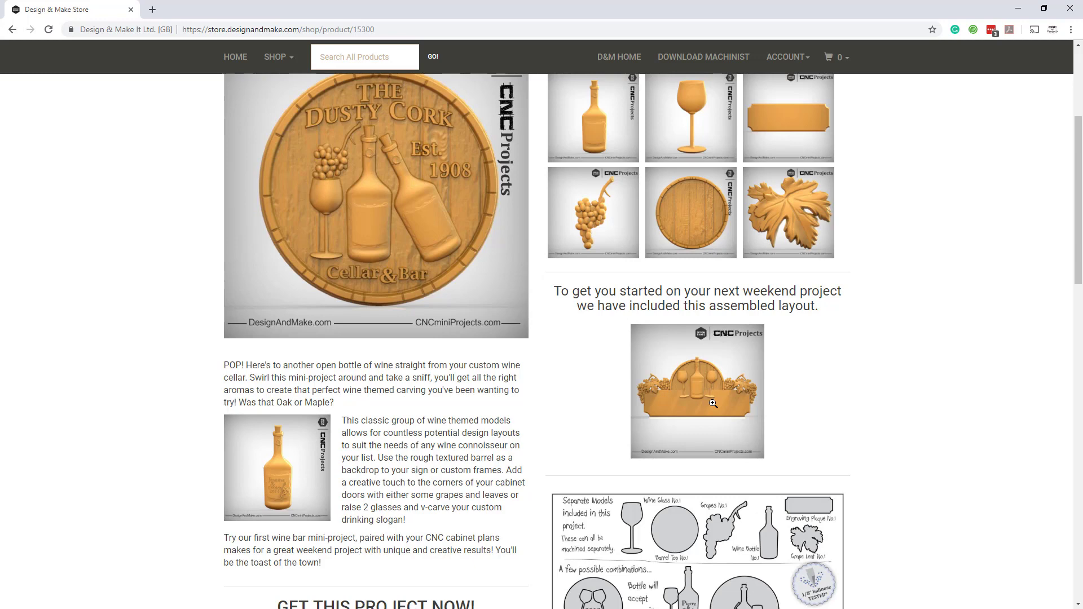
{"action": "scroll", "coordinate": [713, 404], "scroll_direction": "down", "scroll_amount": 4}
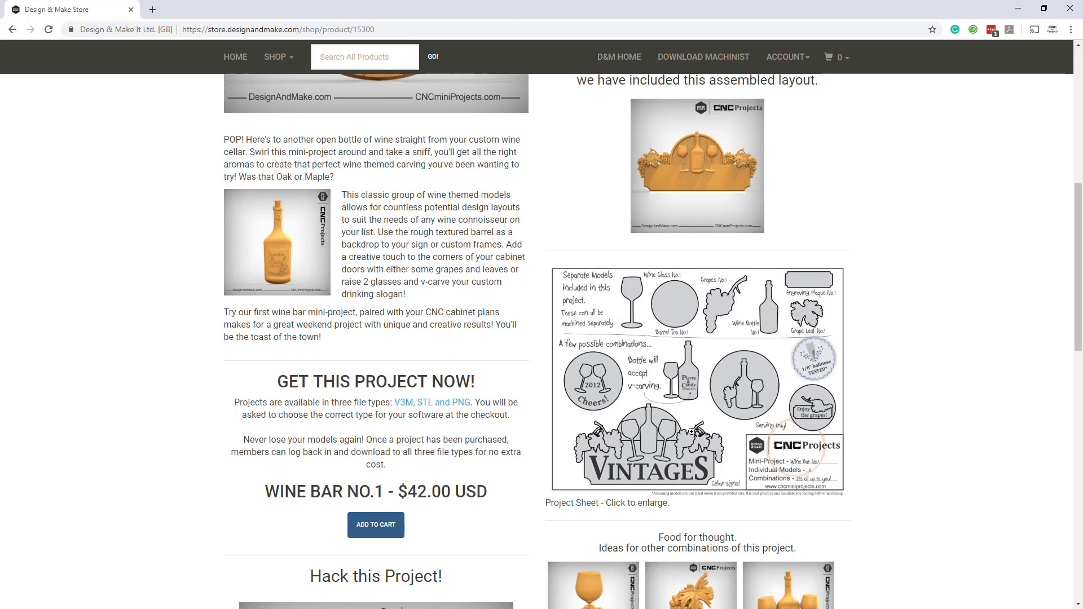
{"action": "scroll", "coordinate": [691, 432], "scroll_direction": "down", "scroll_amount": 4}
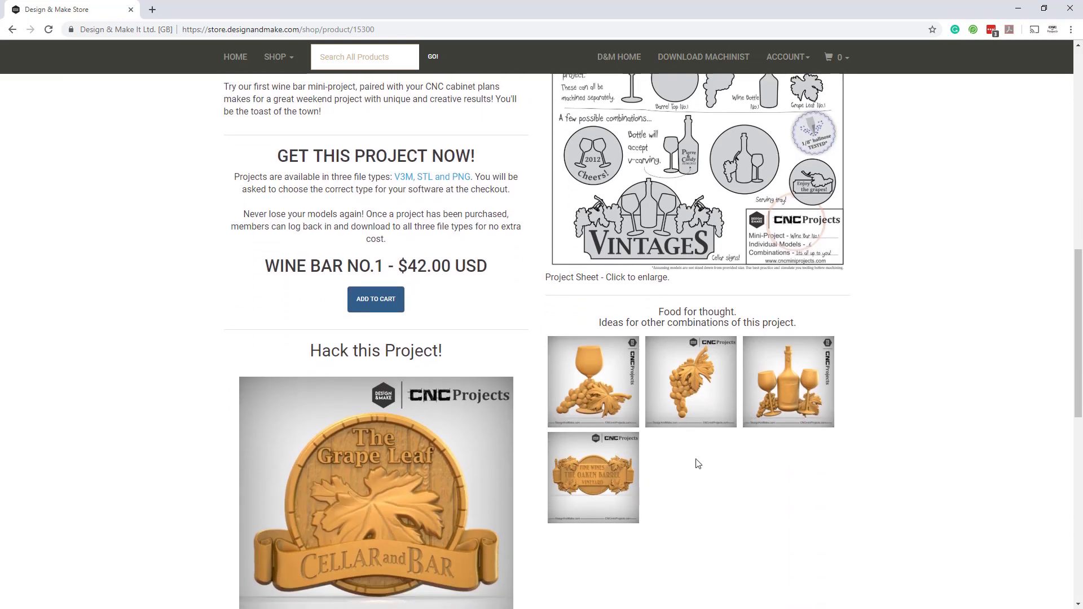
{"action": "left_click", "coordinate": [608, 481]}
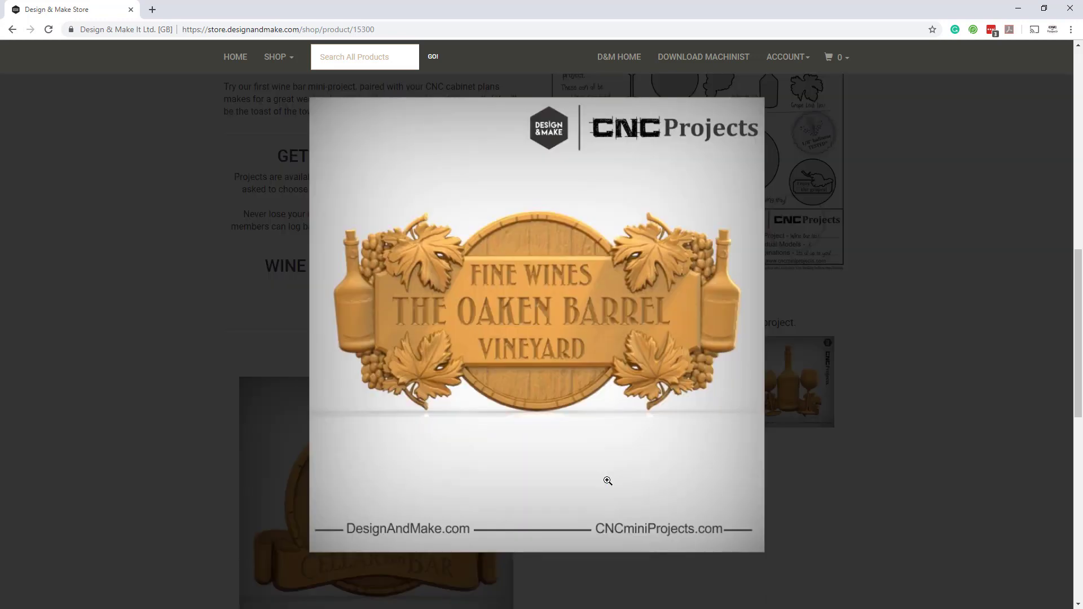
{"action": "left_click", "coordinate": [840, 495]}
{"action": "left_click", "coordinate": [781, 394]}
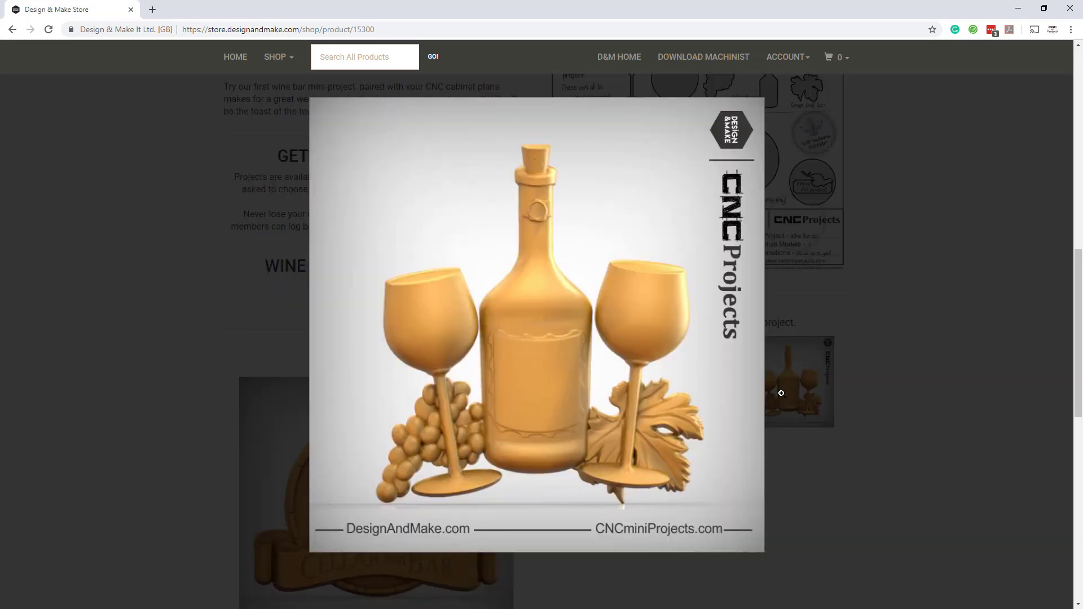
{"action": "left_click", "coordinate": [849, 493]}
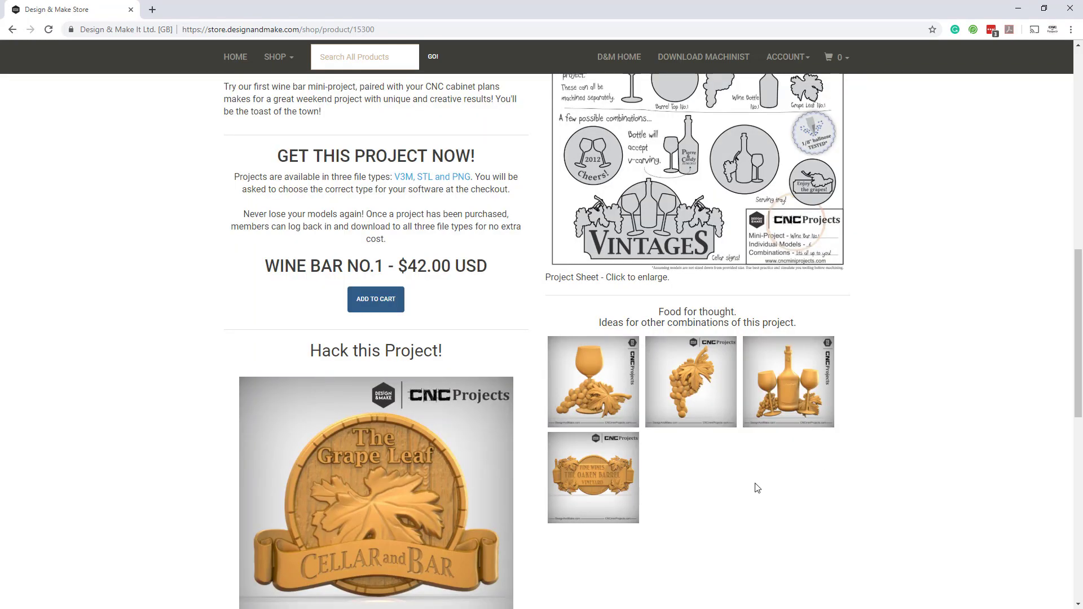
Step: Examine the Grape Leaf cellar sign hack and the projects it uses, and return to the start of the product page
{"action": "scroll", "coordinate": [757, 486], "scroll_direction": "down", "scroll_amount": 2}
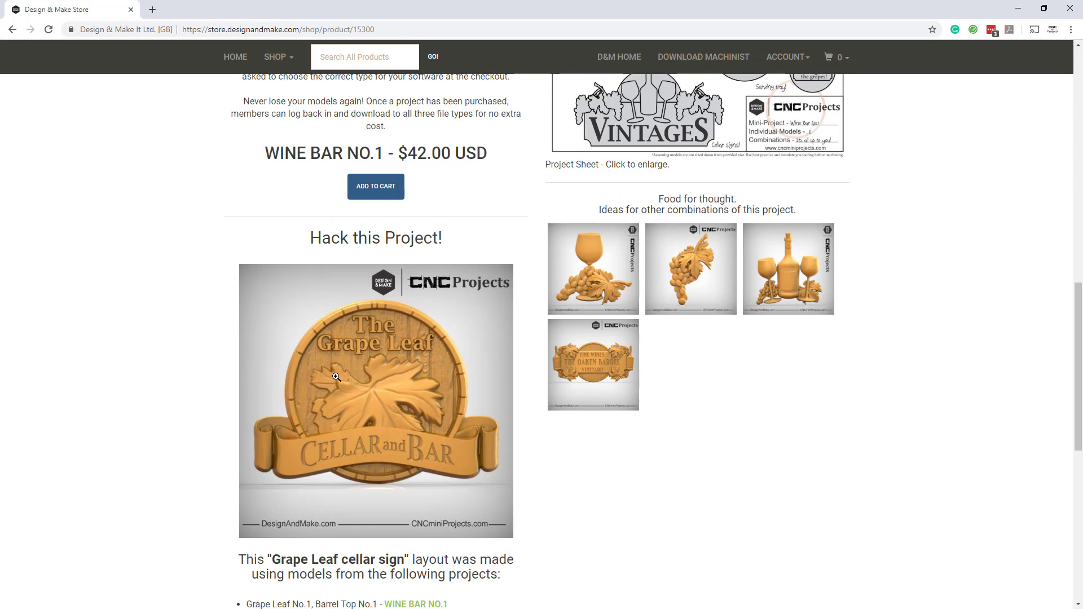
{"action": "scroll", "coordinate": [338, 384], "scroll_direction": "down", "scroll_amount": 2}
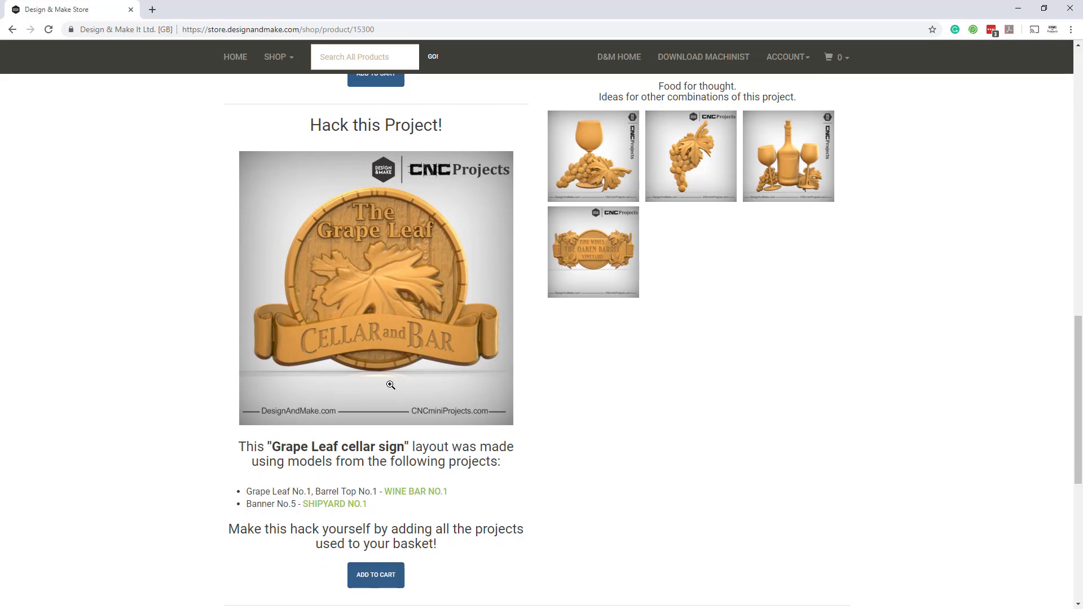
{"action": "scroll", "coordinate": [391, 385], "scroll_direction": "up", "scroll_amount": 15}
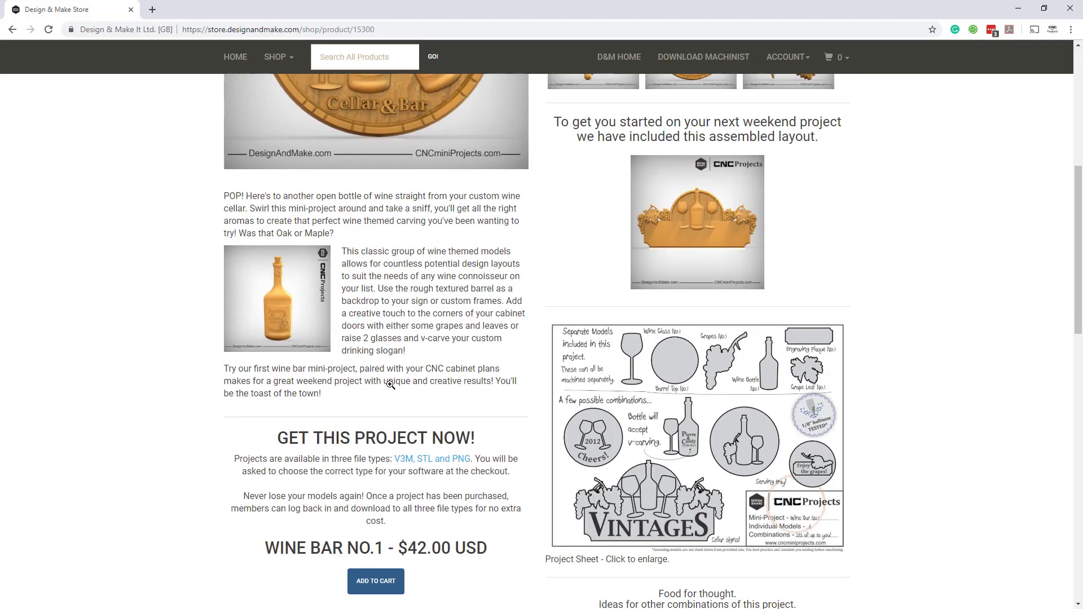
{"action": "scroll", "coordinate": [391, 384], "scroll_direction": "up", "scroll_amount": 3}
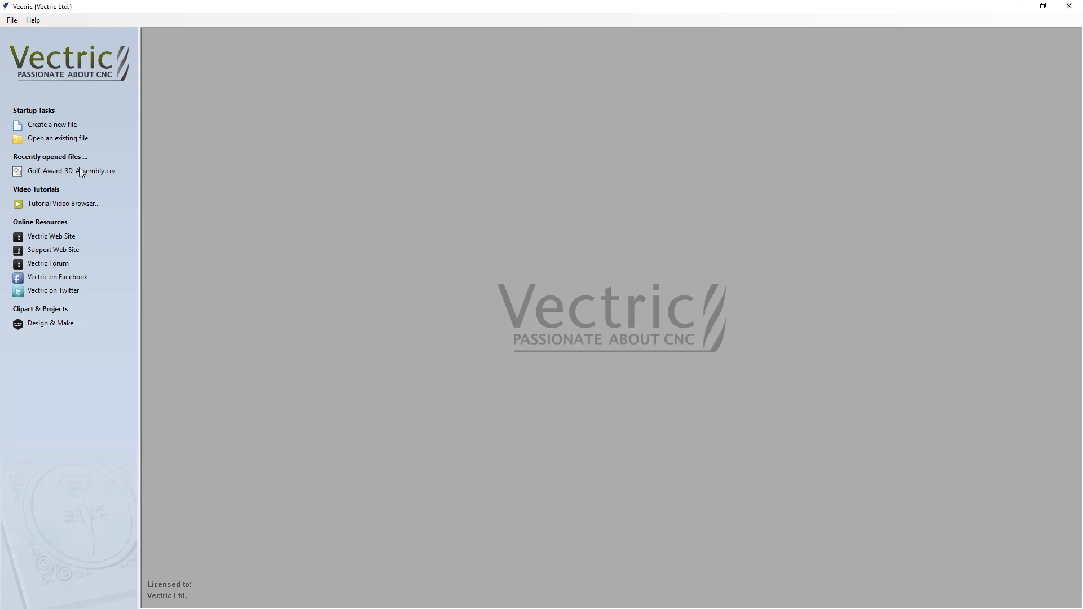
Step: In Vectric, create a new single-sided job 24 x 12 x 1 inches with Very High (7 x Slower) modeling resolution
{"action": "left_click", "coordinate": [61, 126]}
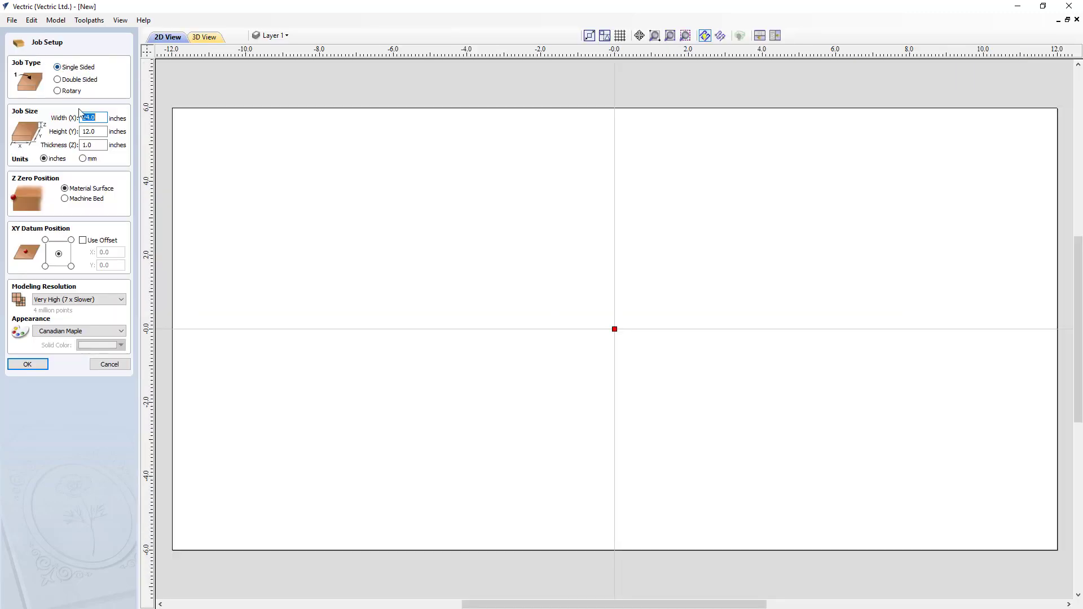
{"action": "left_click", "coordinate": [88, 145]}
{"action": "left_click", "coordinate": [75, 299]}
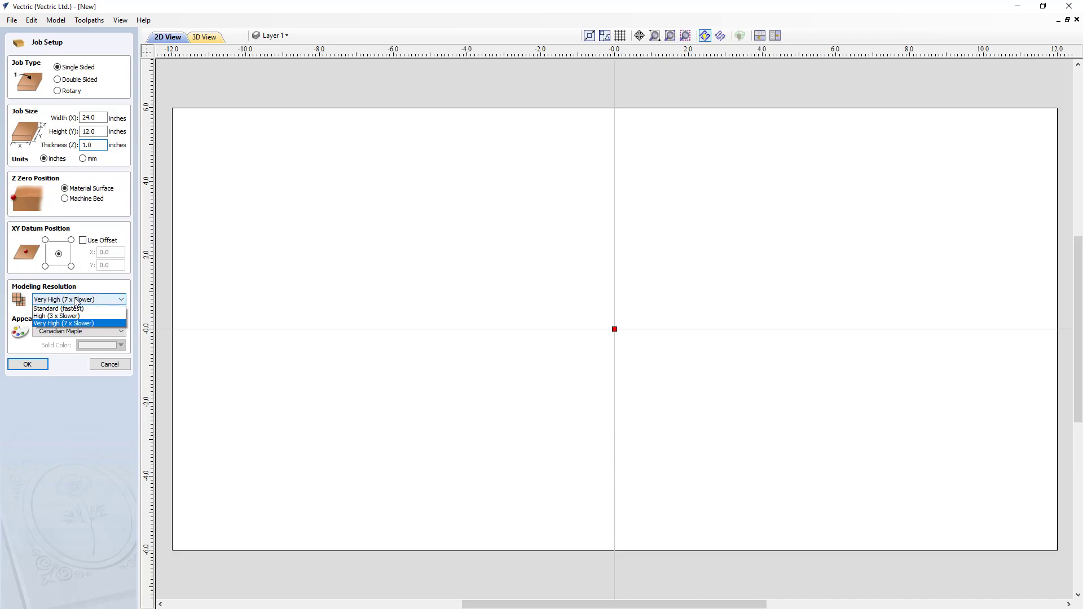
{"action": "left_click", "coordinate": [58, 324]}
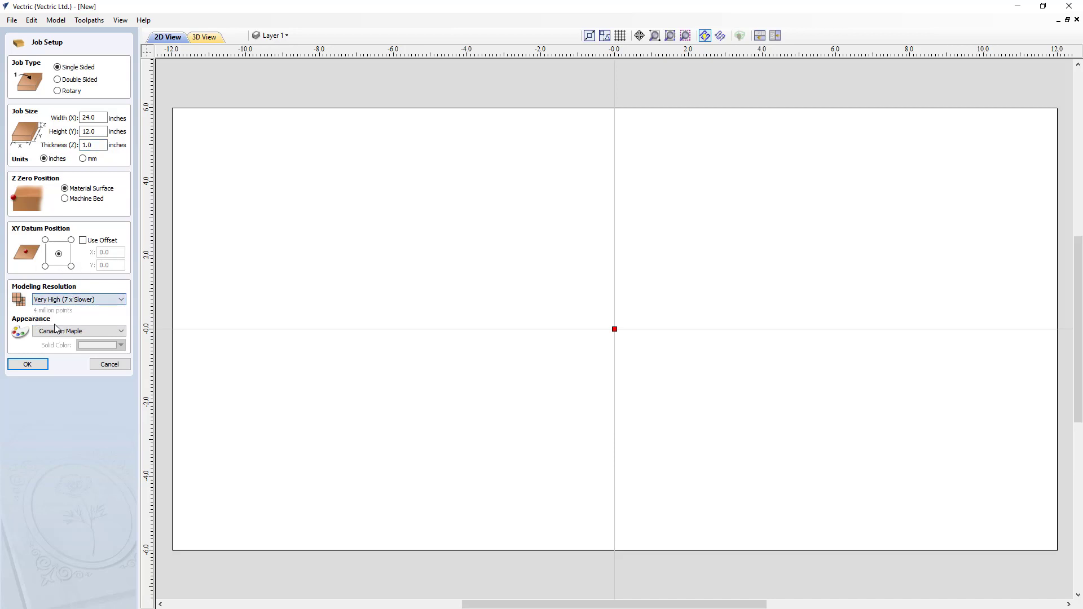
{"action": "left_click", "coordinate": [27, 364]}
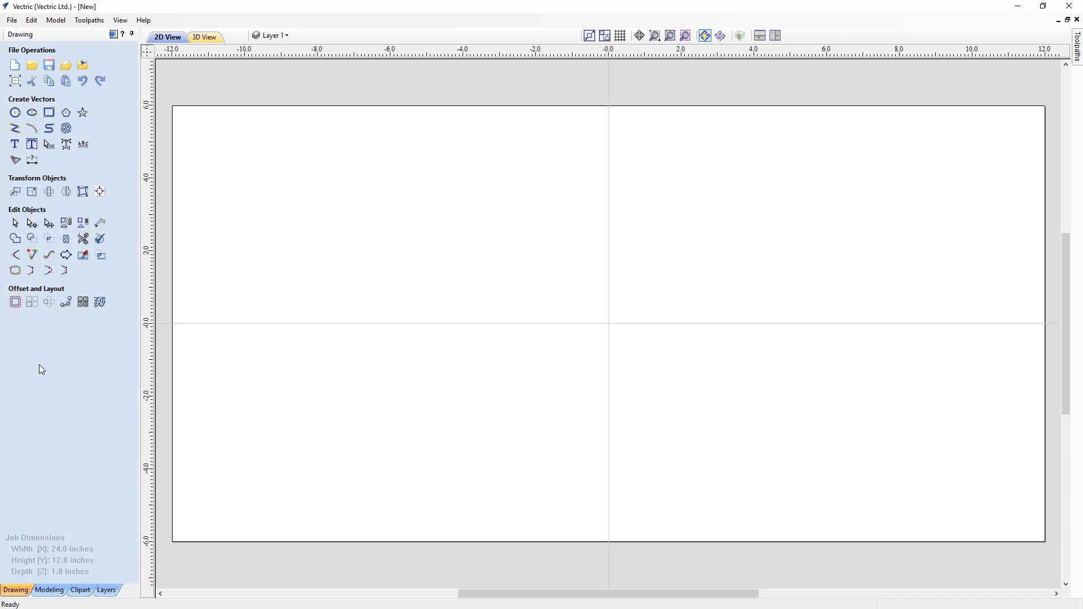
Step: Display the Wine Bar No.1 models from the Design&Make folder of the clipart library
{"action": "left_click", "coordinate": [81, 590]}
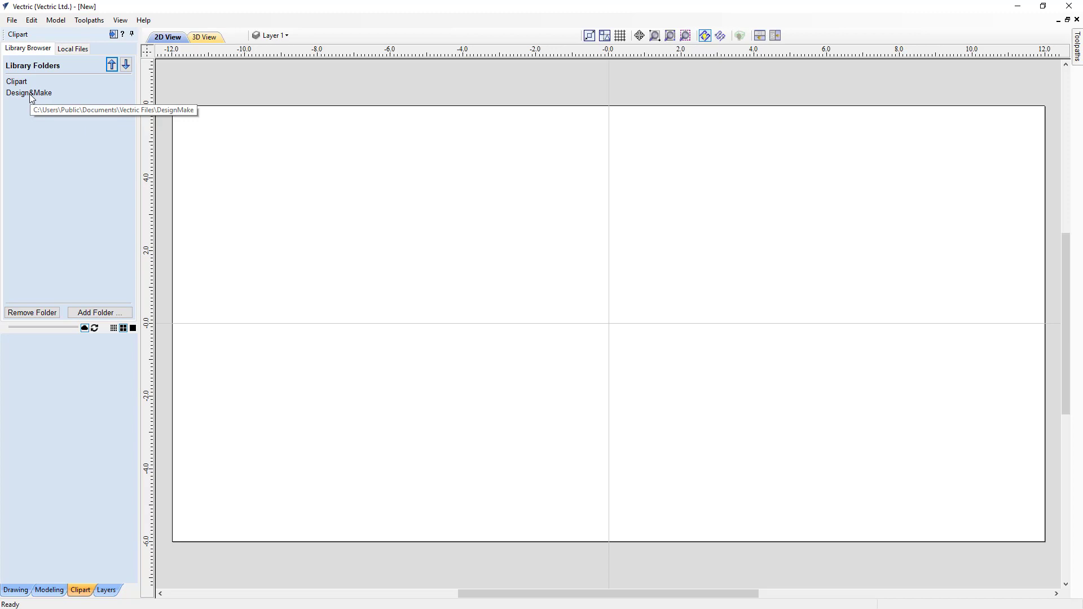
{"action": "left_click", "coordinate": [29, 94]}
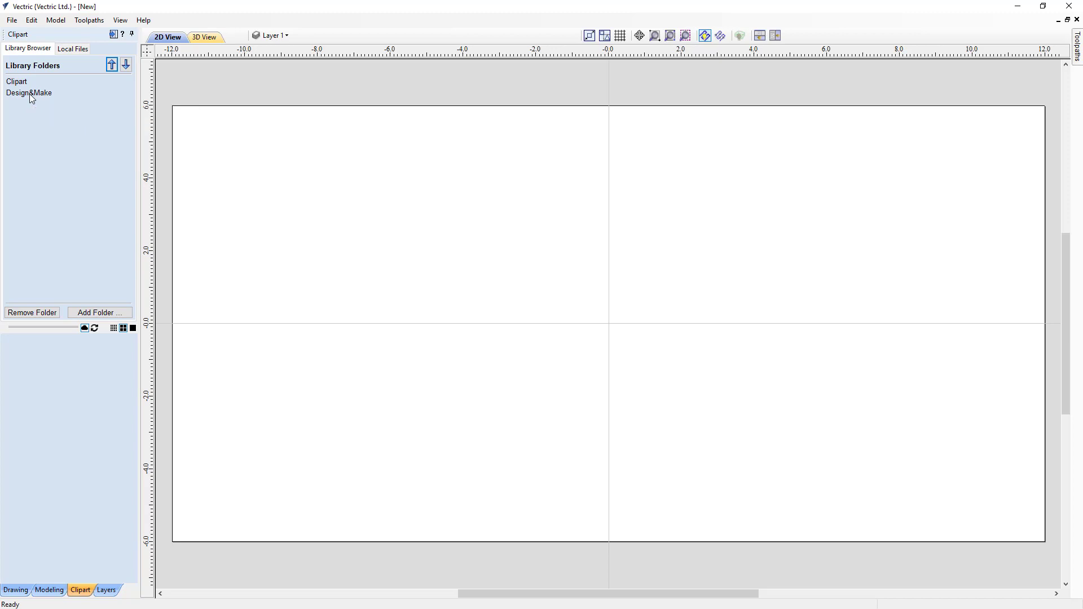
{"action": "scroll", "coordinate": [35, 154], "scroll_direction": "down", "scroll_amount": 7}
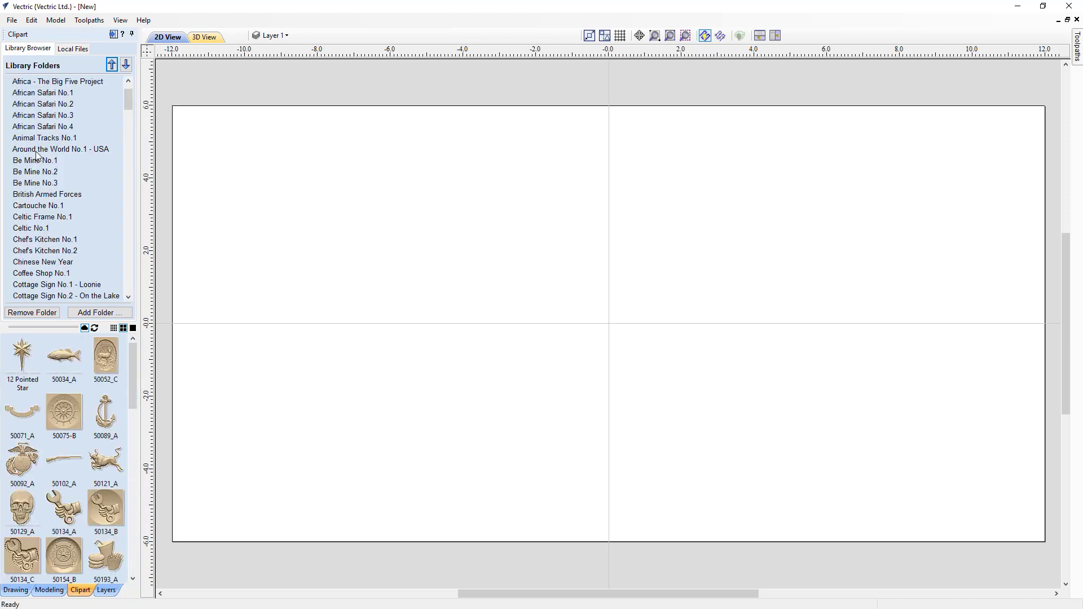
{"action": "scroll", "coordinate": [35, 154], "scroll_direction": "down", "scroll_amount": 15}
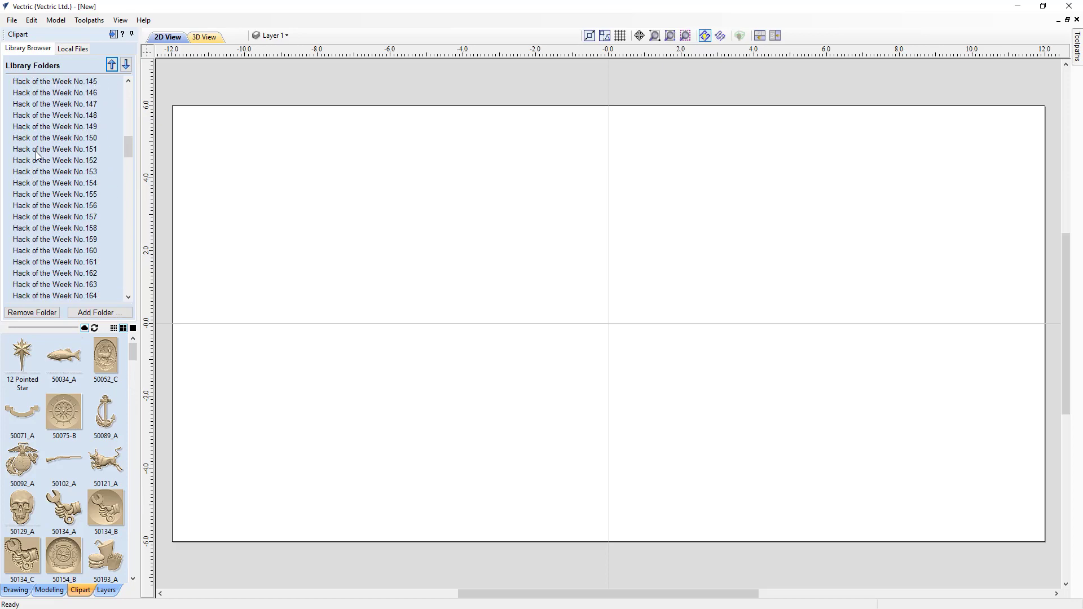
{"action": "scroll", "coordinate": [36, 154], "scroll_direction": "down", "scroll_amount": 20}
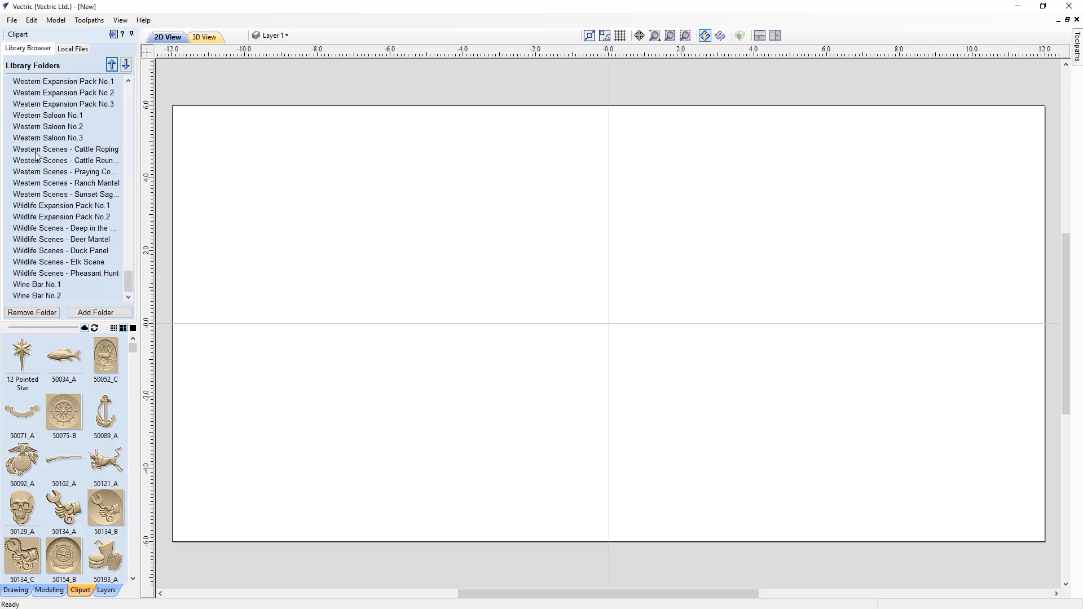
{"action": "left_click", "coordinate": [25, 284]}
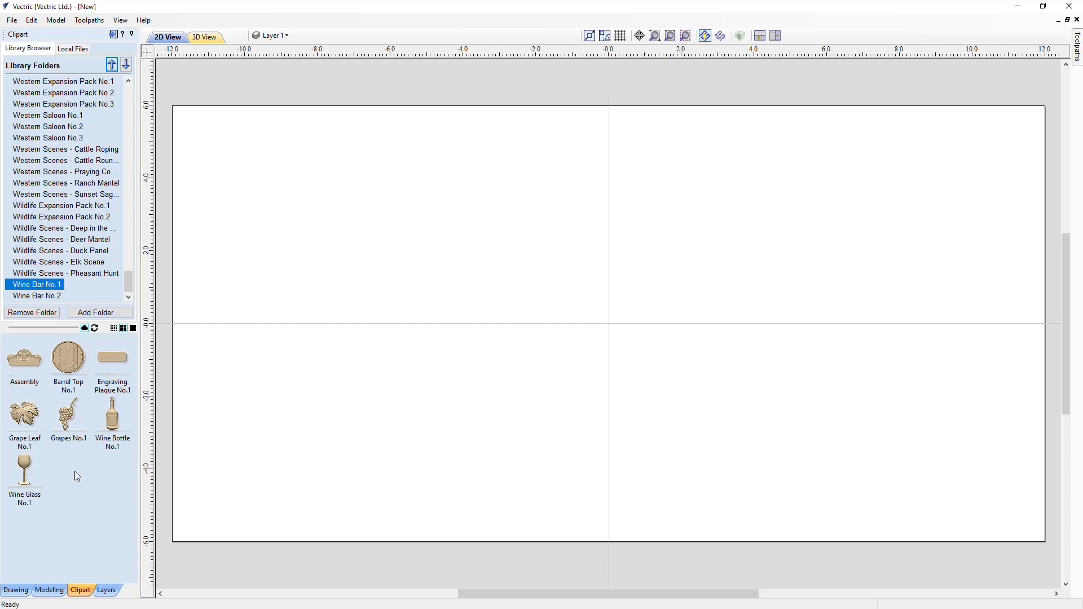
Step: Examine the Wine Bar No.1 model files in the clipart's containing folder on disk
{"action": "right_click", "coordinate": [74, 367]}
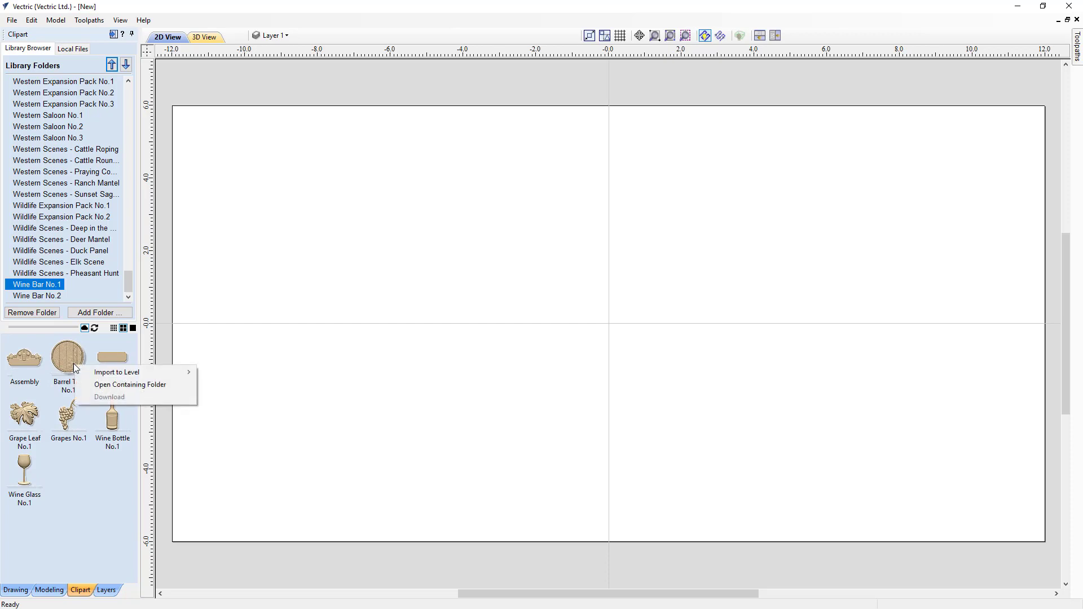
{"action": "left_click", "coordinate": [96, 385]}
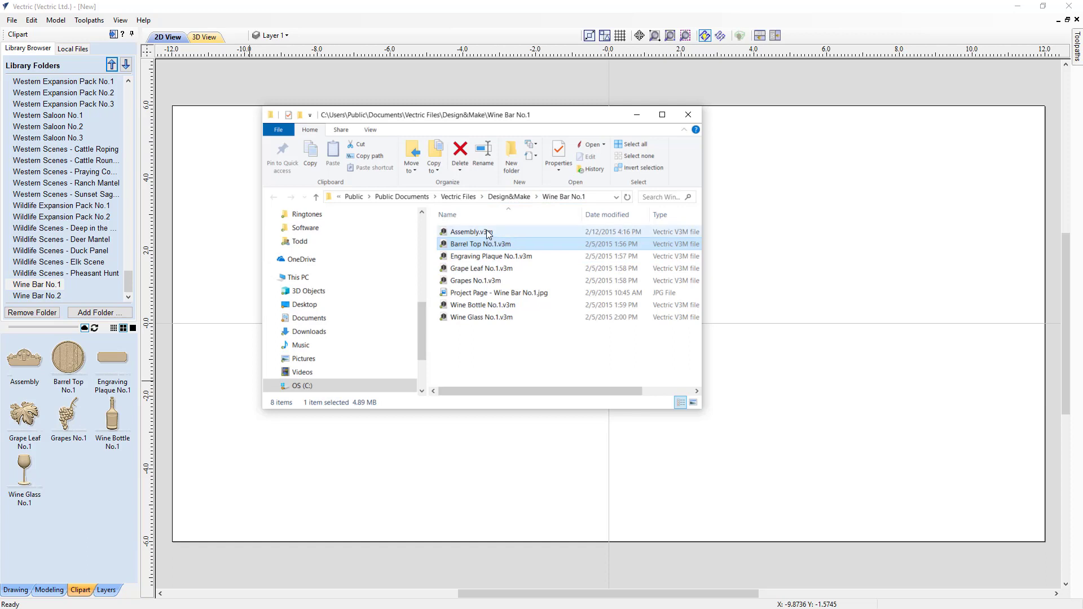
{"action": "left_click", "coordinate": [486, 256]}
{"action": "left_click", "coordinate": [488, 269]}
{"action": "left_click", "coordinate": [490, 280]}
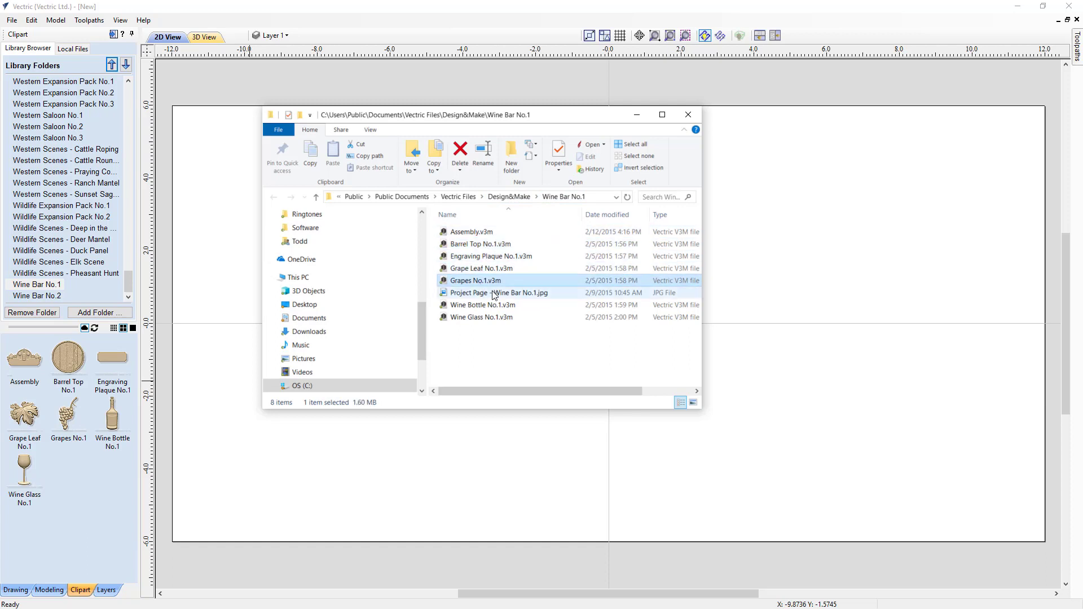
{"action": "left_click", "coordinate": [491, 305]}
{"action": "left_click", "coordinate": [491, 317]}
{"action": "left_click", "coordinate": [485, 232]}
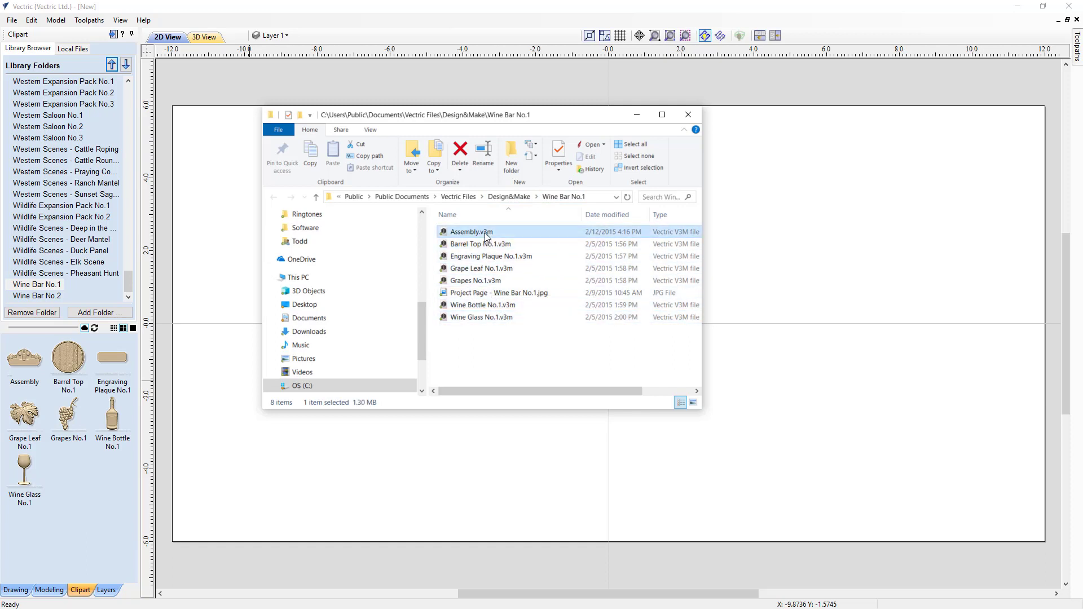
Step: View the Project Page - Wine Bar No.1.jpg image and return to the empty job in Vectric
{"action": "double_click", "coordinate": [460, 295]}
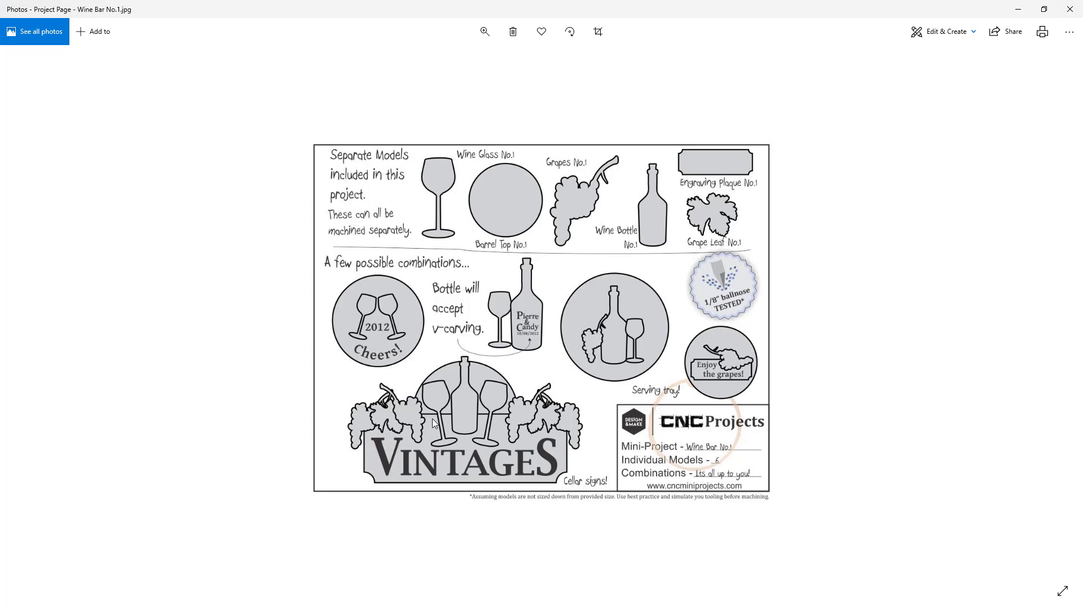
{"action": "left_click", "coordinate": [1021, 9]}
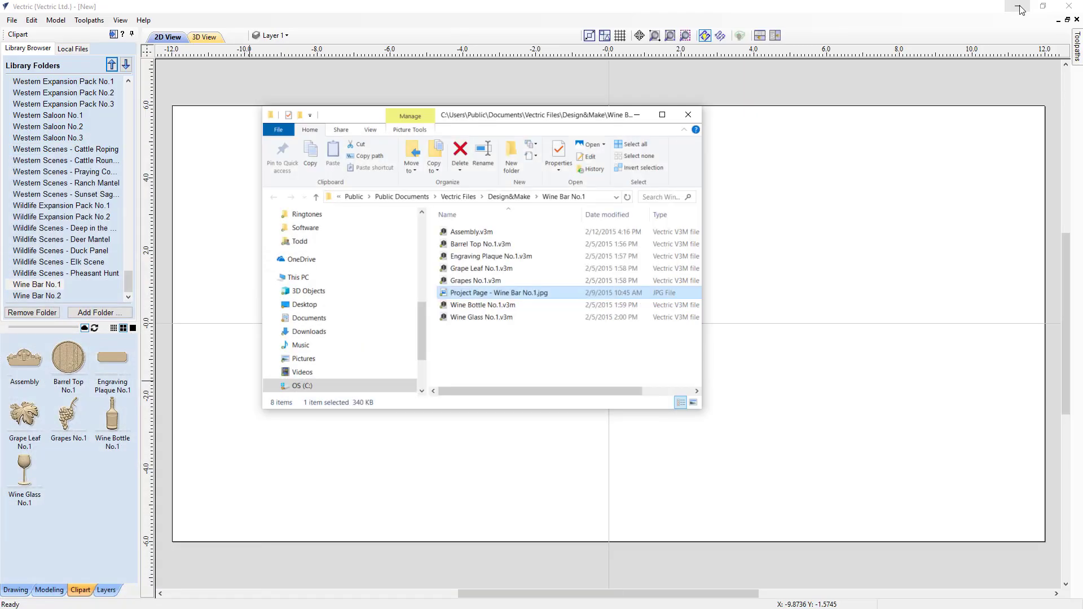
{"action": "left_click", "coordinate": [689, 116]}
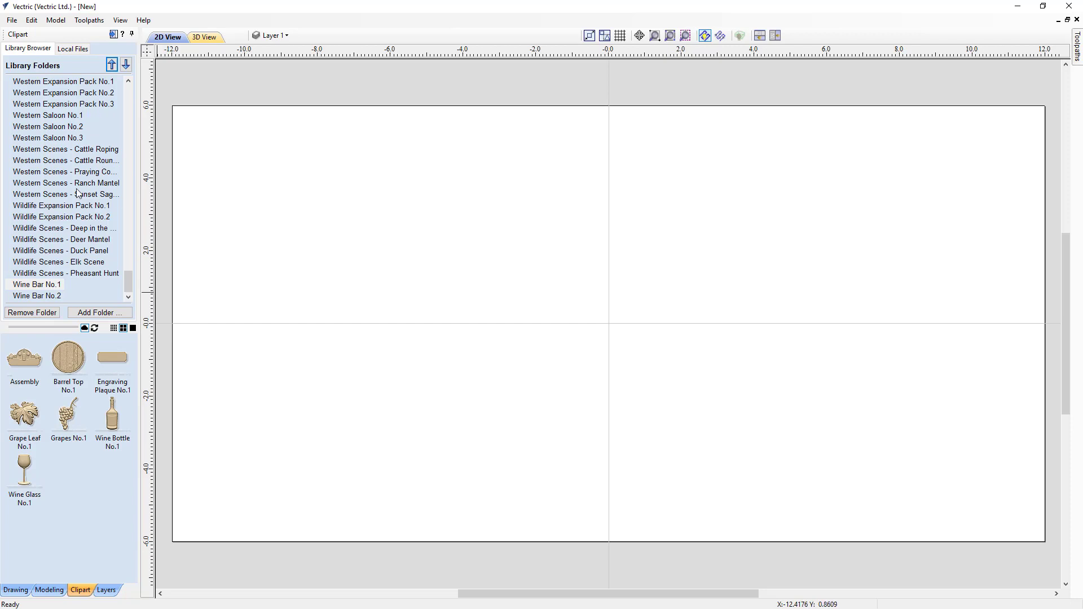
Step: Start adding a clipart library folder and browse to Vectric Files under Users, Public, Public Documents
{"action": "left_click", "coordinate": [118, 312]}
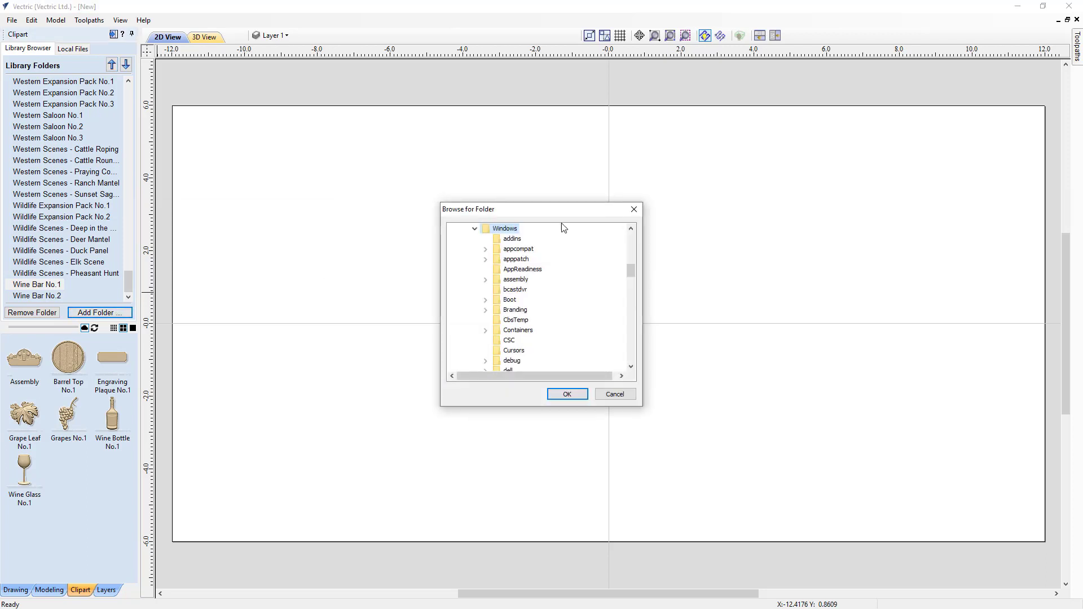
{"action": "left_click_drag", "start_coordinate": [630, 272], "coordinate": [629, 262]}
{"action": "left_click_drag", "start_coordinate": [632, 239], "coordinate": [629, 259]}
{"action": "left_click", "coordinate": [500, 341]}
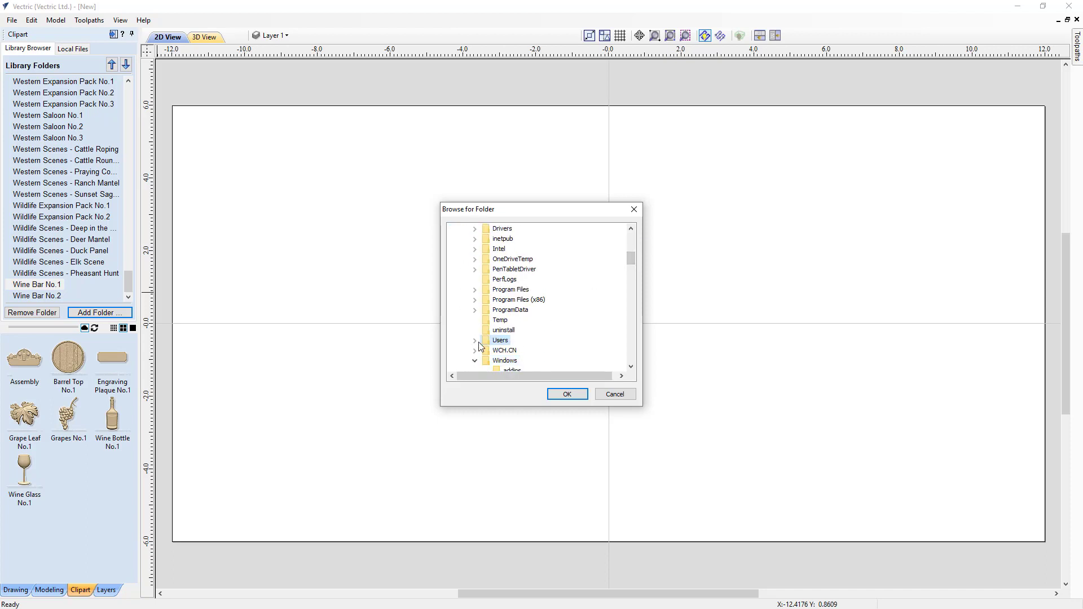
{"action": "left_click", "coordinate": [474, 341]}
{"action": "scroll", "coordinate": [544, 343], "scroll_direction": "down", "scroll_amount": 2}
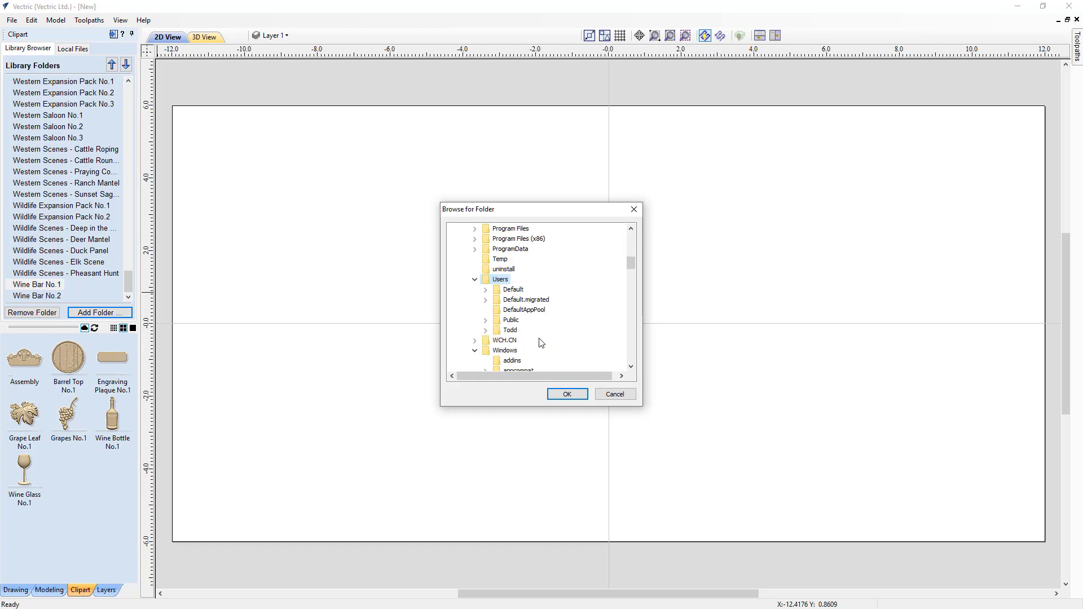
{"action": "left_click", "coordinate": [485, 320]}
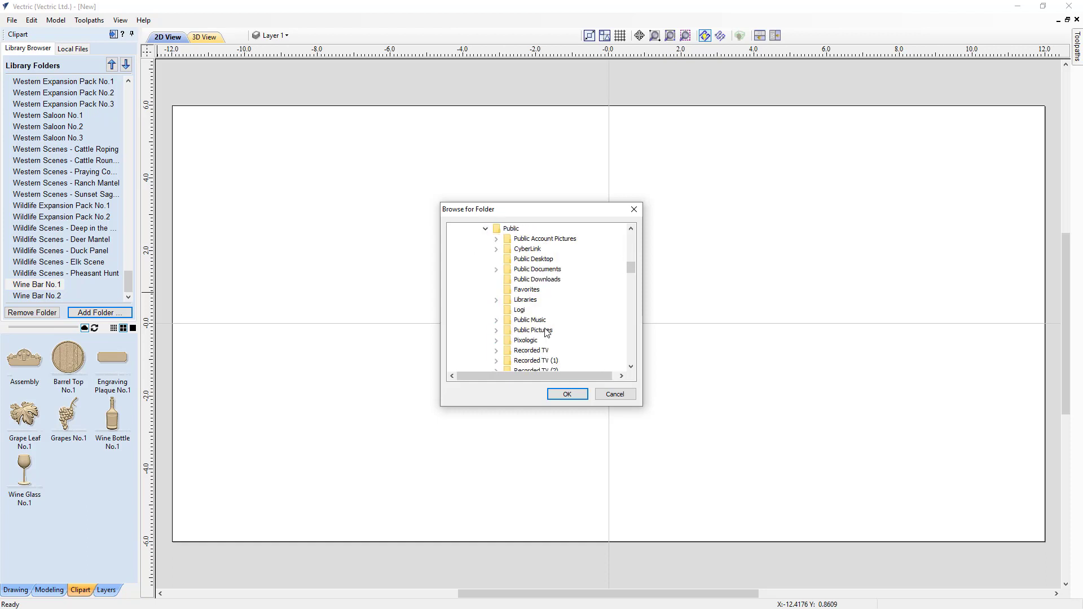
{"action": "scroll", "coordinate": [541, 330], "scroll_direction": "down", "scroll_amount": 1}
{"action": "scroll", "coordinate": [540, 322], "scroll_direction": "up", "scroll_amount": 1}
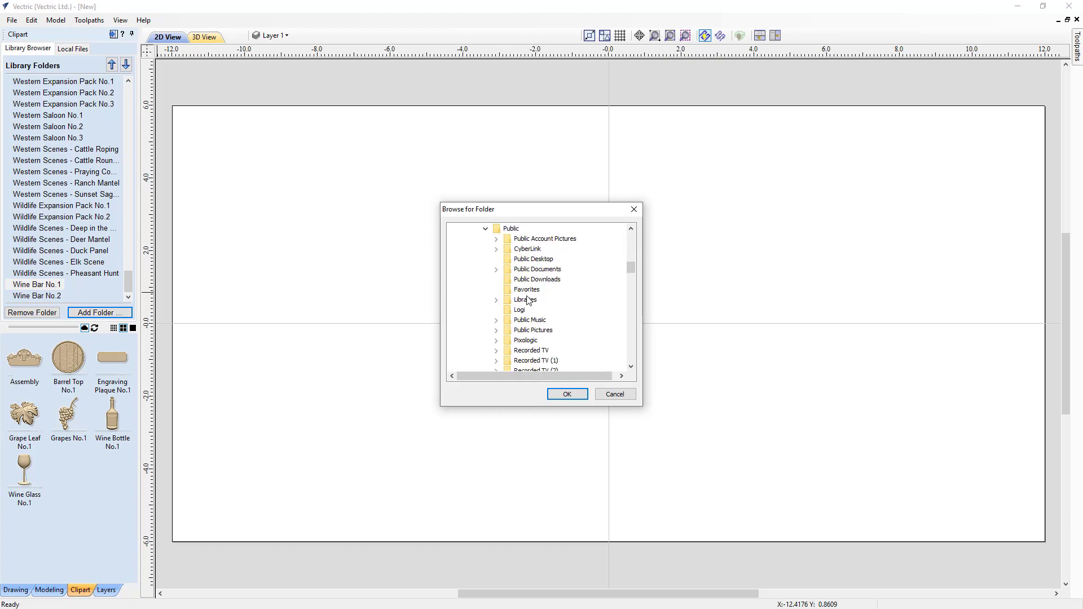
{"action": "left_click", "coordinate": [496, 269]}
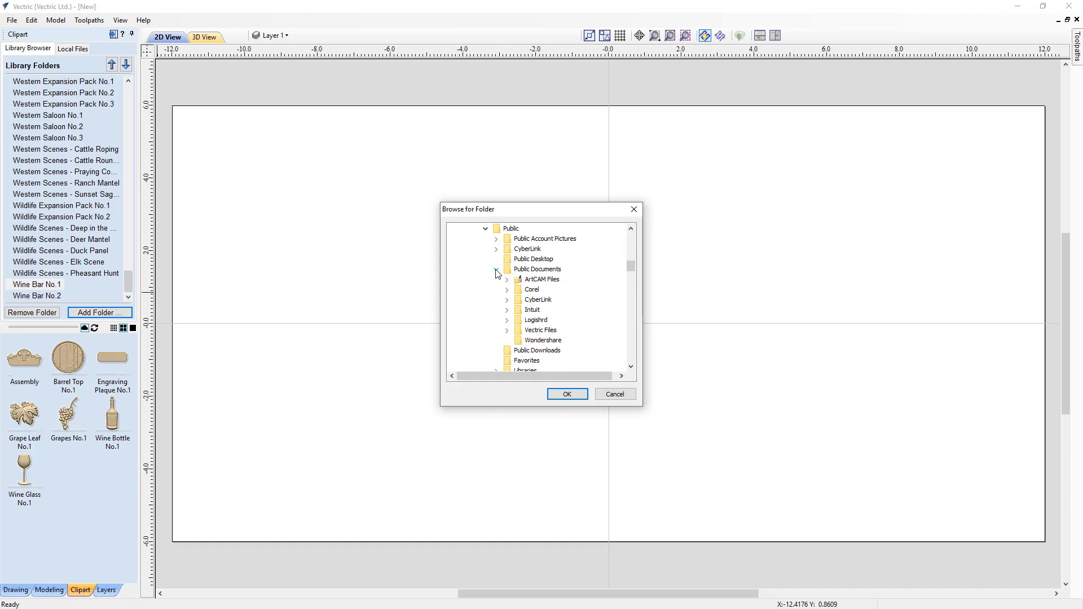
{"action": "left_click", "coordinate": [507, 330]}
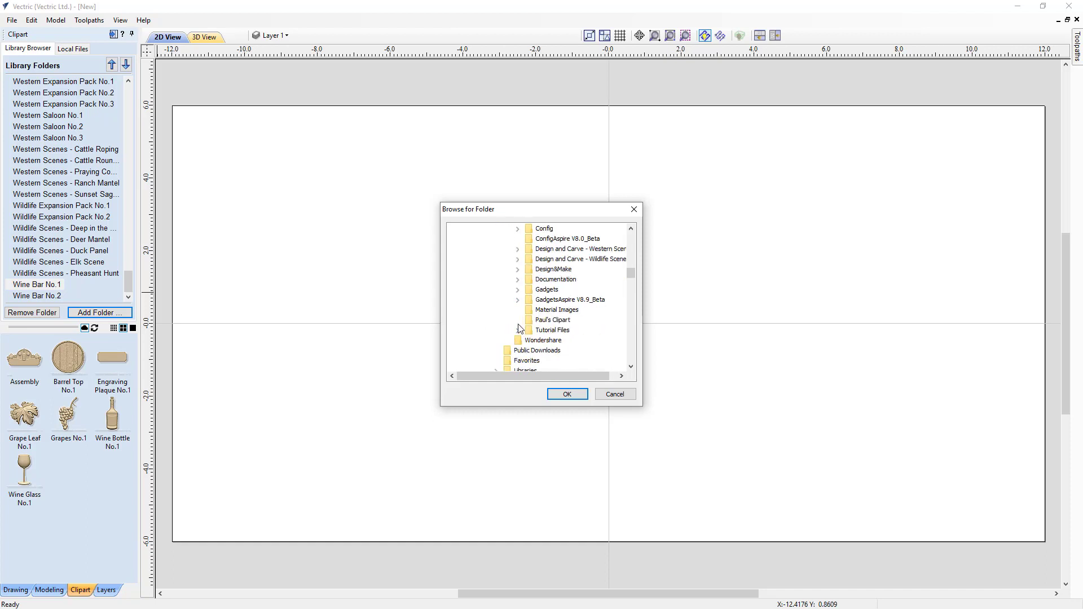
Step: Add the Wine Bar No.1 folder from Tutorial Files, VCarve Pro V10.0, Design_&_Make_Project, Design_&_Make_Project_FILES to the clipart library
{"action": "left_click", "coordinate": [518, 331]}
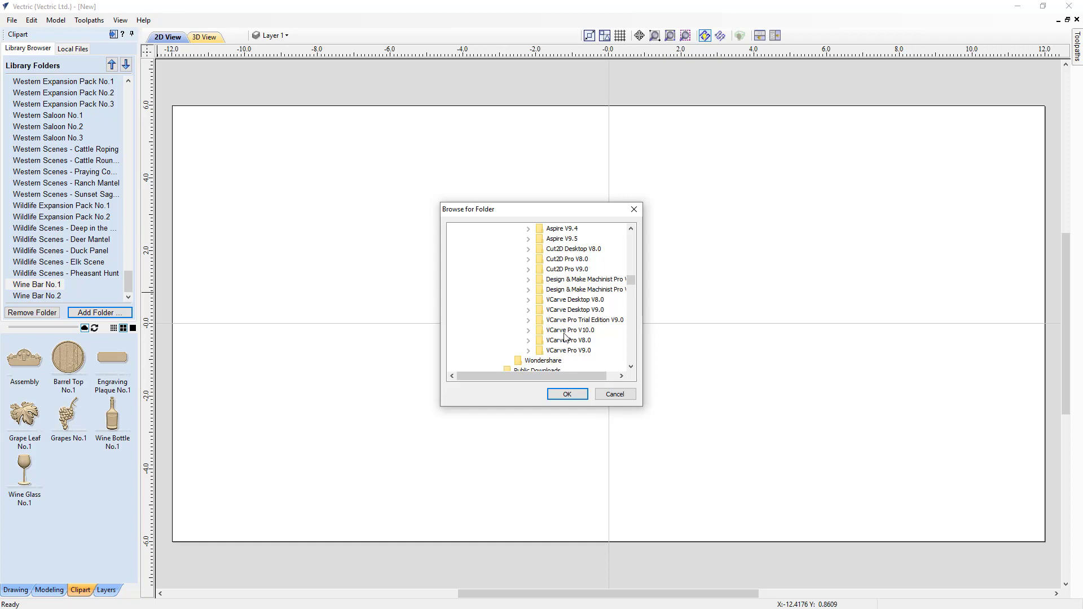
{"action": "left_click", "coordinate": [528, 331]}
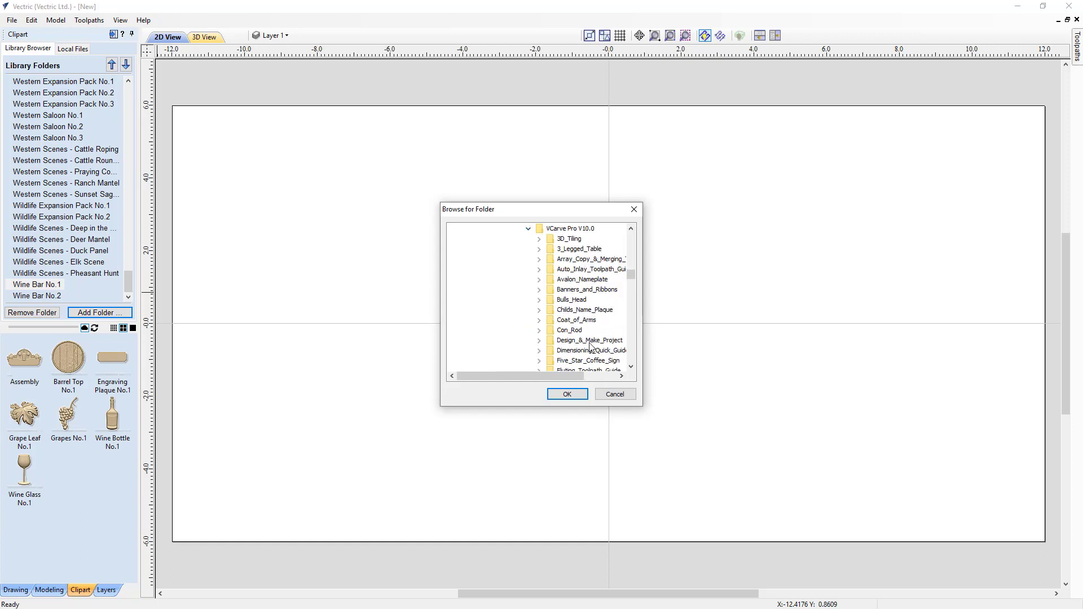
{"action": "left_click", "coordinate": [538, 340]}
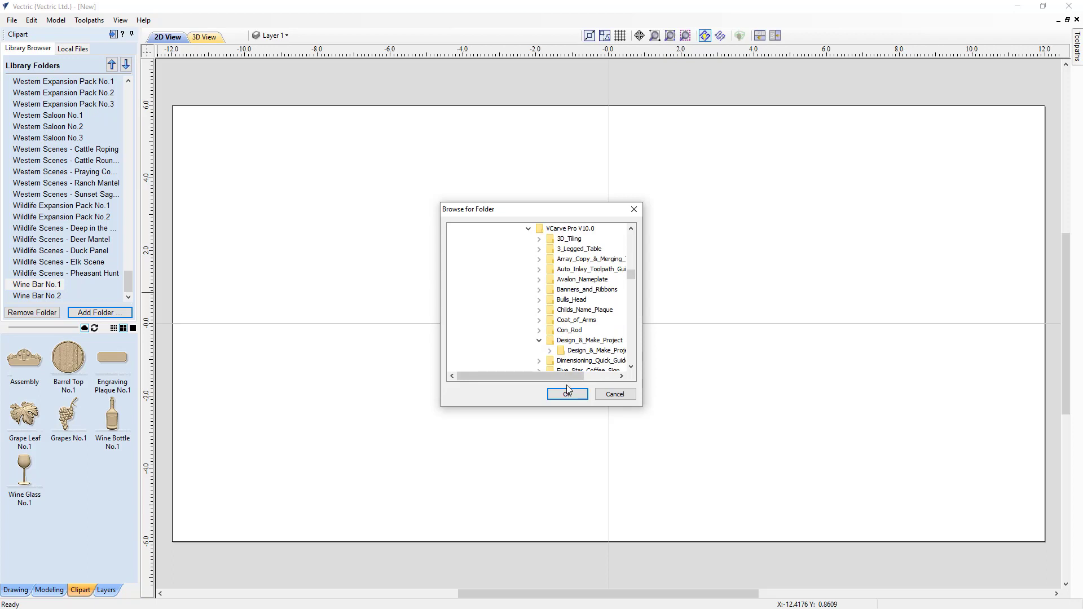
{"action": "left_click_drag", "start_coordinate": [546, 376], "coordinate": [578, 371]}
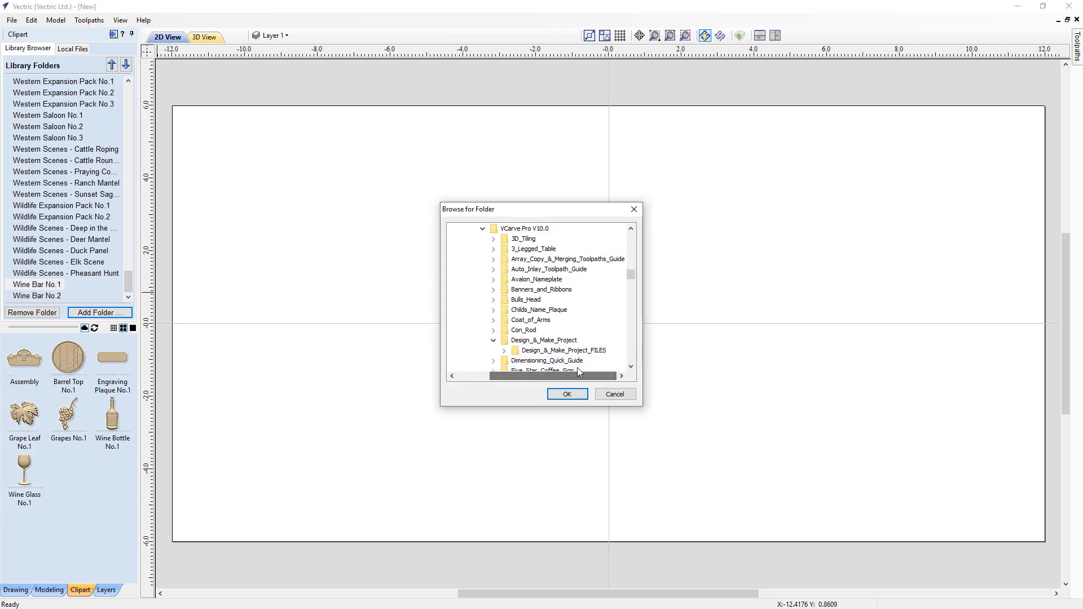
{"action": "left_click", "coordinate": [503, 350]}
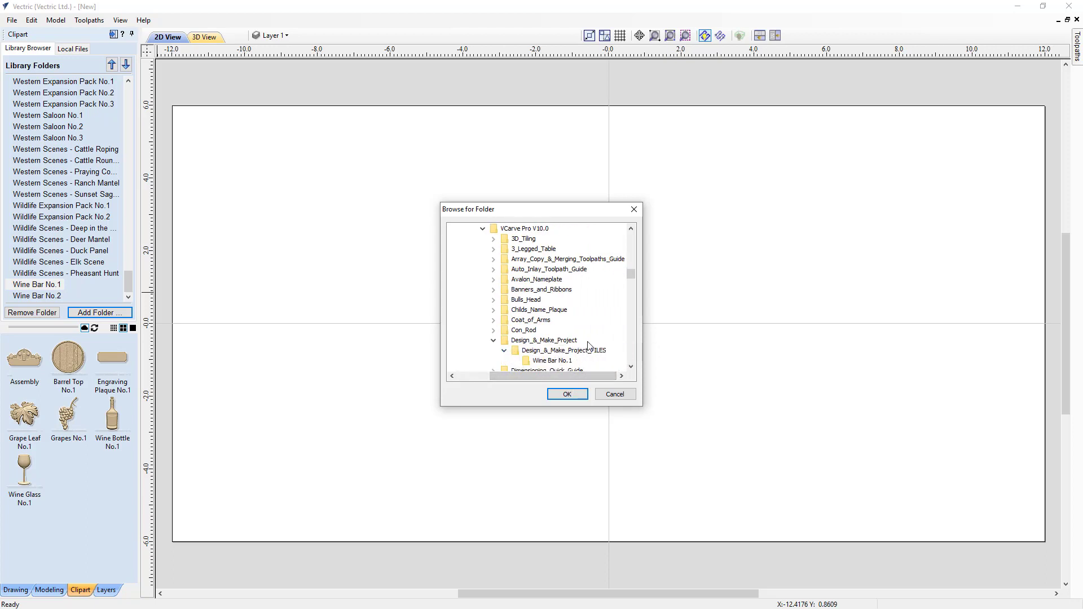
{"action": "left_click", "coordinate": [549, 361]}
{"action": "left_click", "coordinate": [566, 395]}
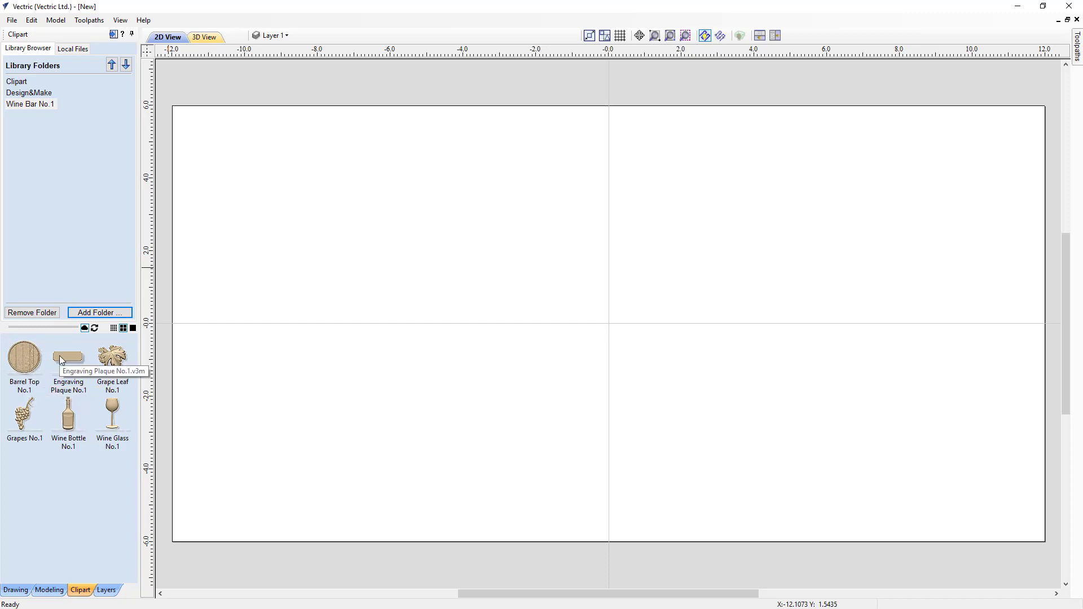
Step: Check the files in the folder containing the tutorial's Barrel Top No.1 model and return to the job
{"action": "left_click_drag", "start_coordinate": [59, 355], "coordinate": [60, 356]}
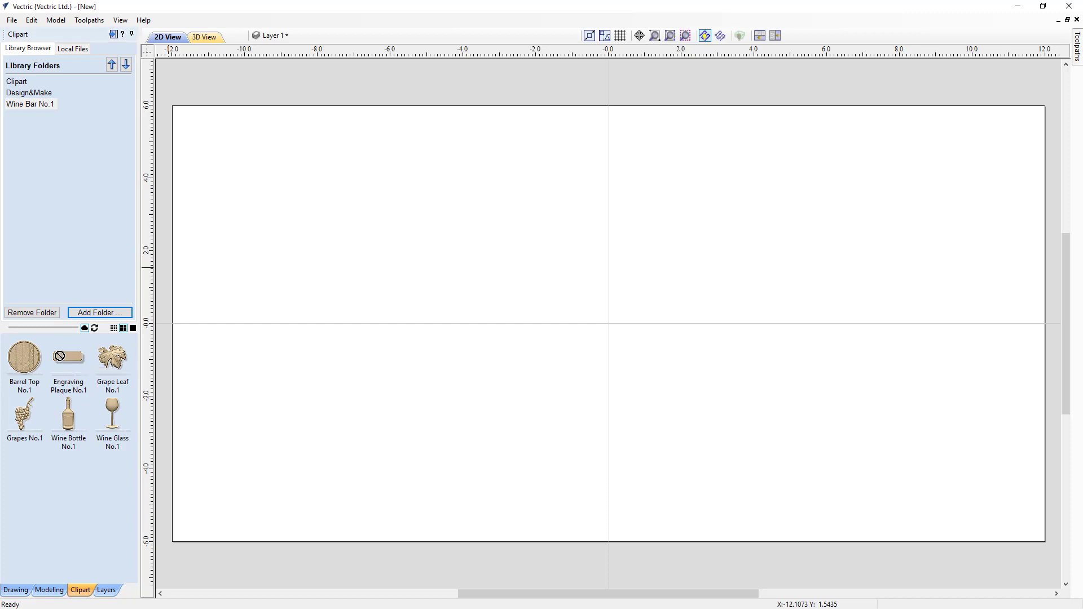
{"action": "right_click", "coordinate": [35, 362]}
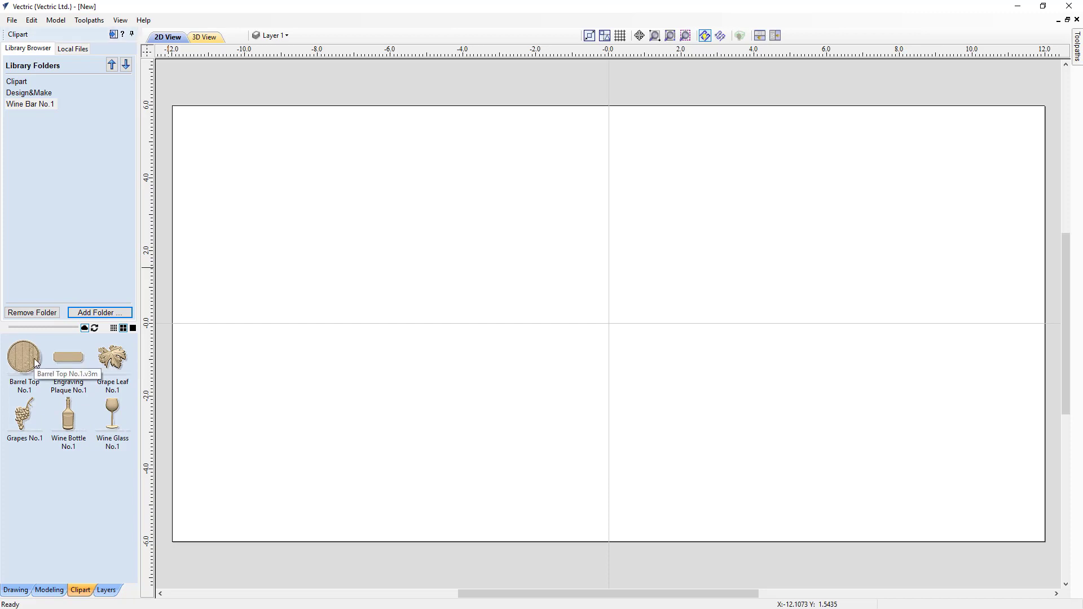
{"action": "left_click", "coordinate": [62, 379]}
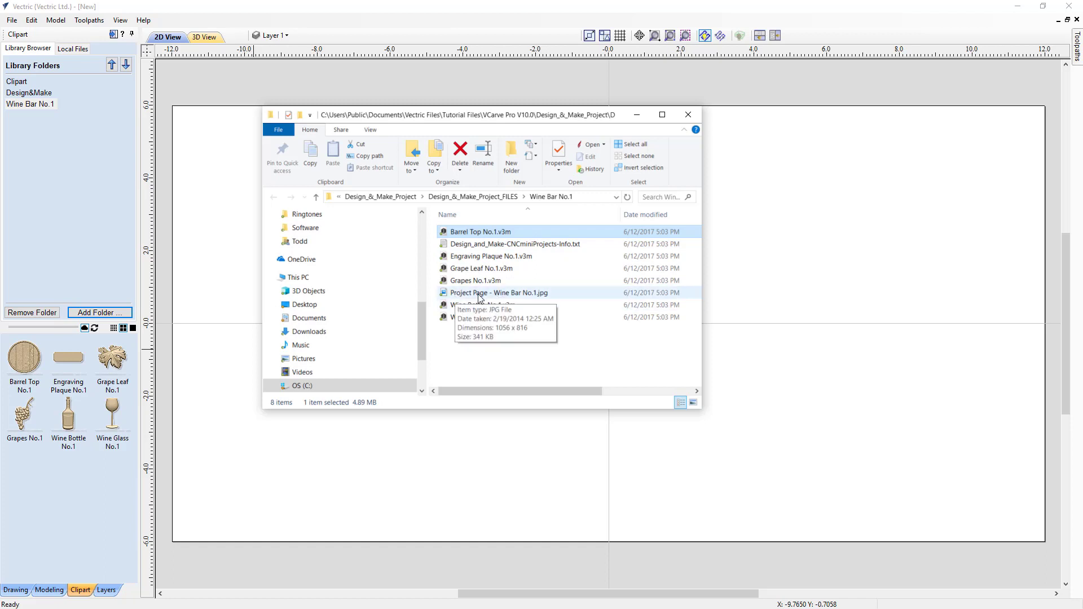
{"action": "left_click", "coordinate": [688, 114]}
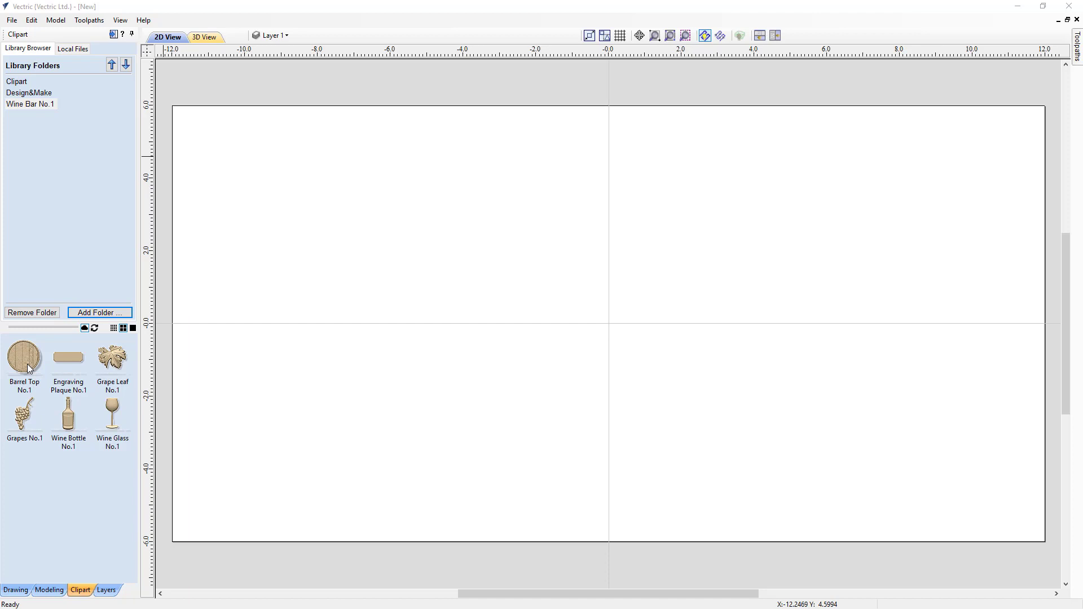
Step: Import the Wine Bottle No.1 model into the job and display it in stacked 2D and 3D views, seen from above
{"action": "double_click", "coordinate": [67, 422]}
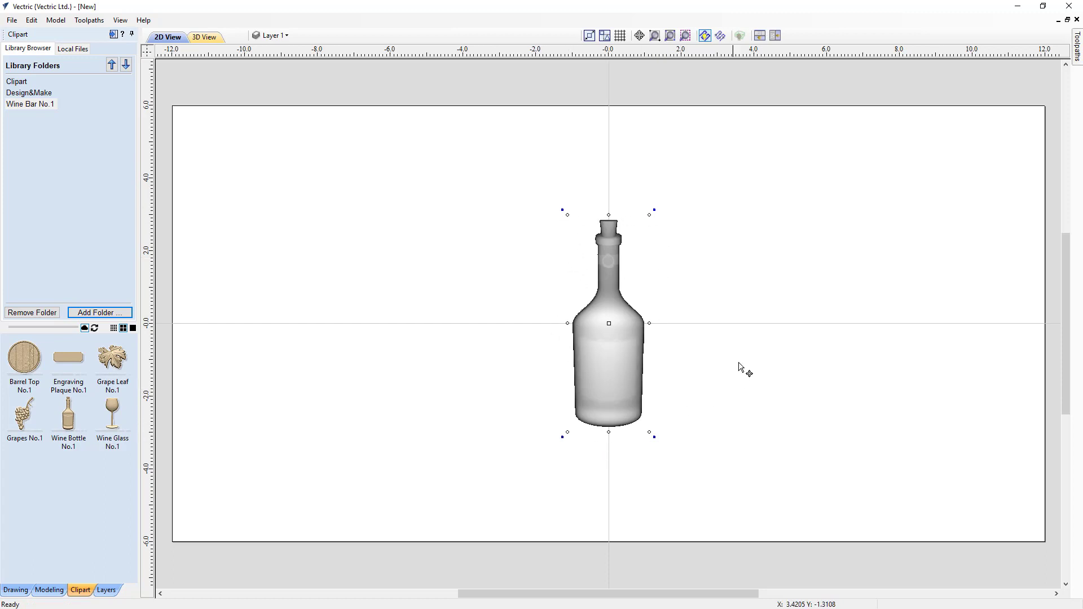
{"action": "left_click", "coordinate": [759, 37]}
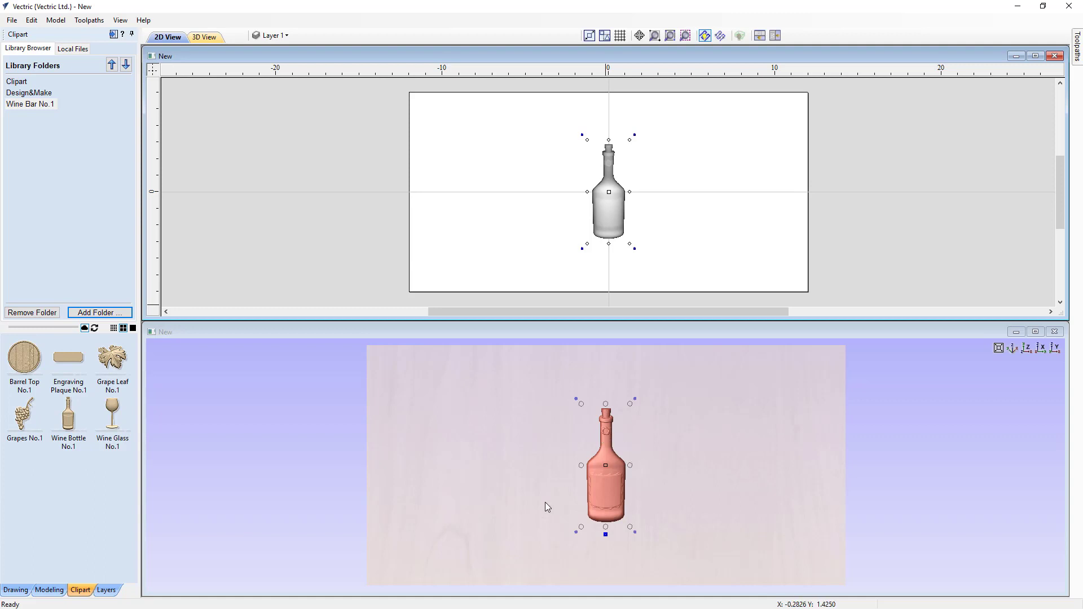
{"action": "left_click_drag", "start_coordinate": [498, 536], "coordinate": [524, 541]}
{"action": "left_click_drag", "start_coordinate": [690, 451], "coordinate": [783, 421]}
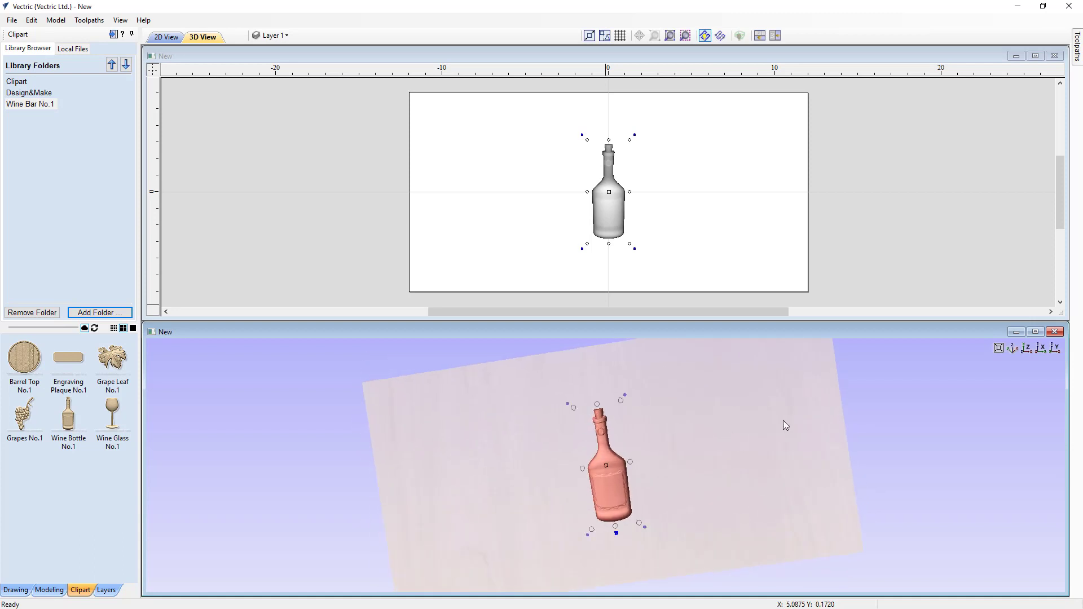
{"action": "left_click", "coordinate": [1027, 349]}
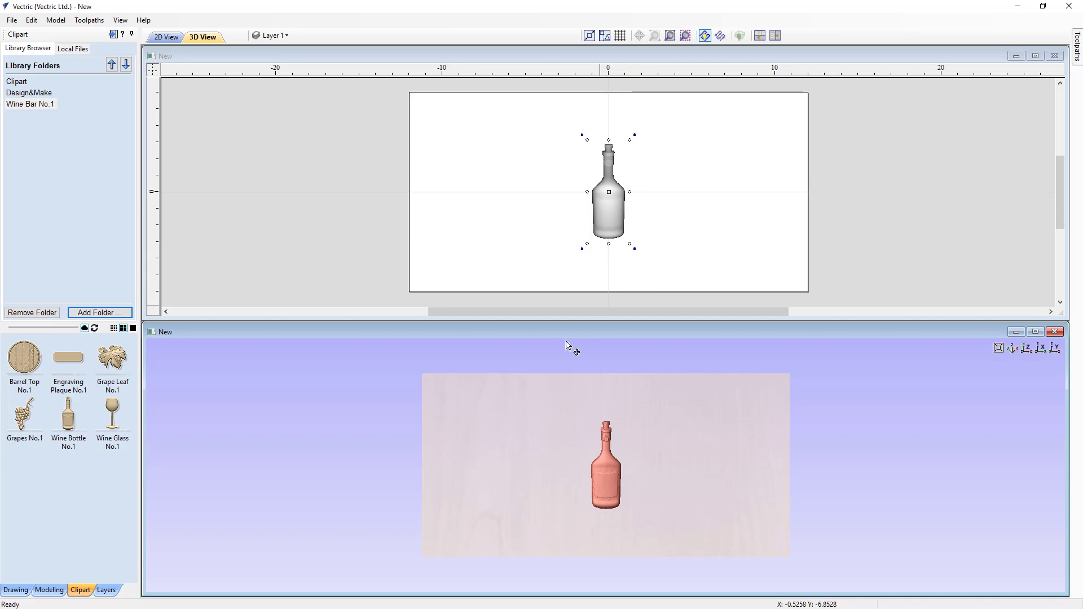
Step: Import the Barrel Top No.1 model, scaled down to about 4.27 x 4.27 inches and centred in the job
{"action": "double_click", "coordinate": [31, 371]}
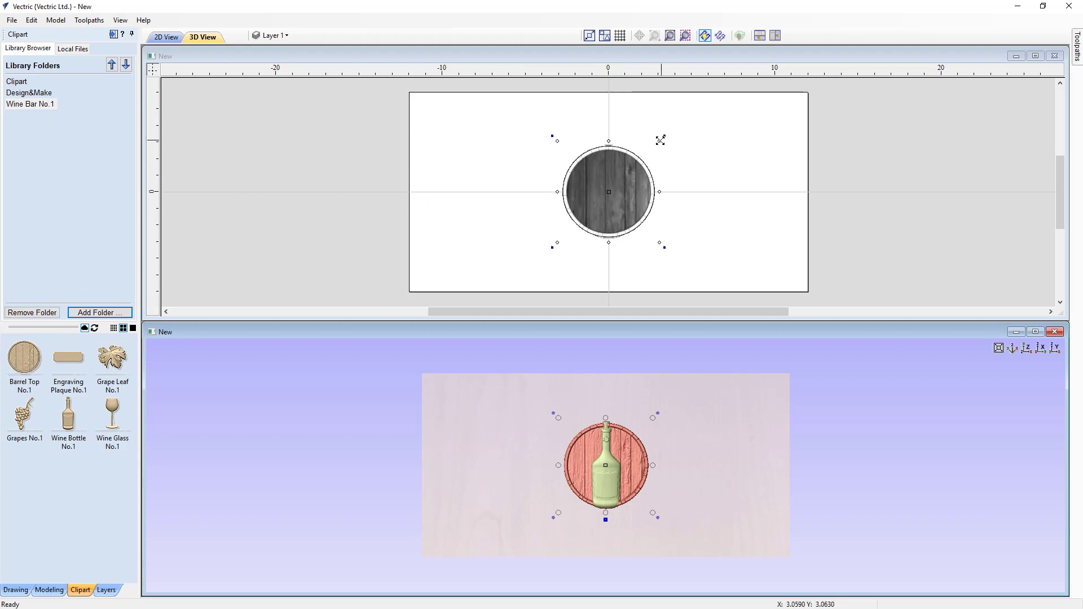
{"action": "left_click_drag", "start_coordinate": [660, 141], "coordinate": [643, 158]}
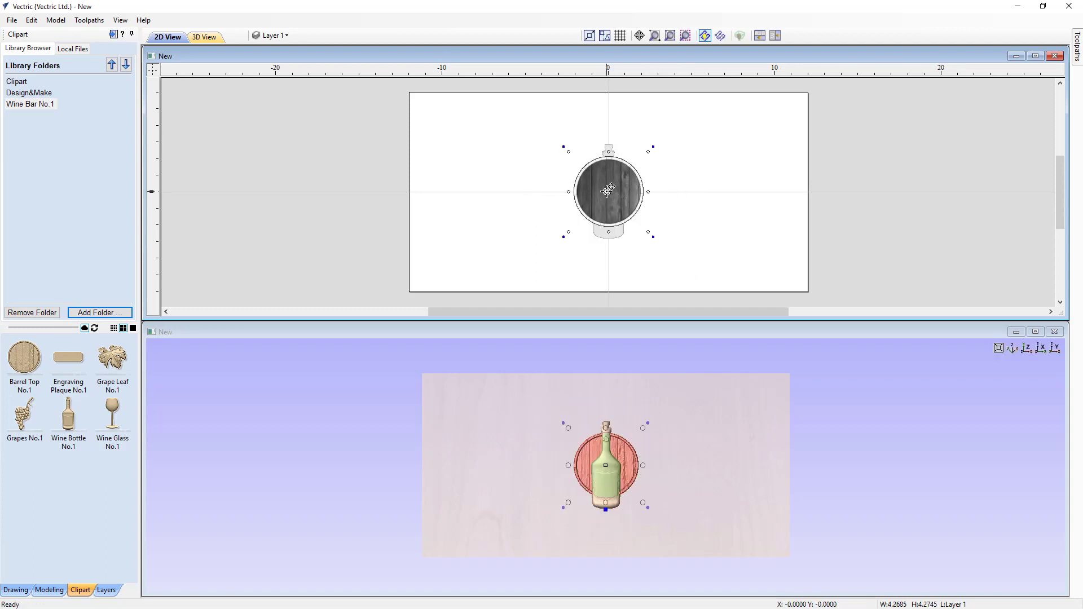
{"action": "left_click_drag", "start_coordinate": [610, 211], "coordinate": [662, 154]}
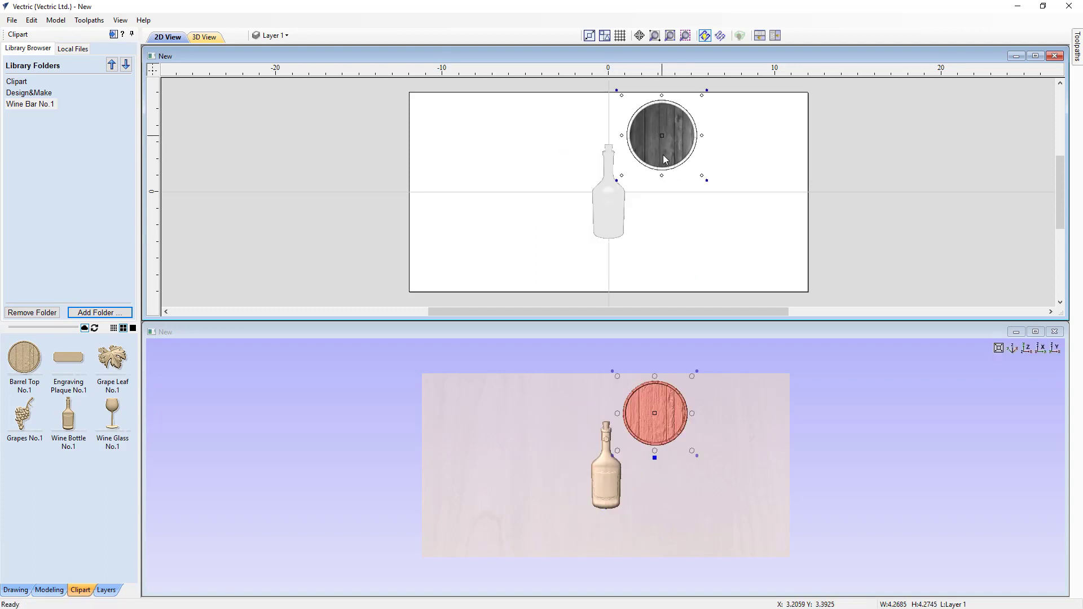
{"action": "key", "text": "F9"}
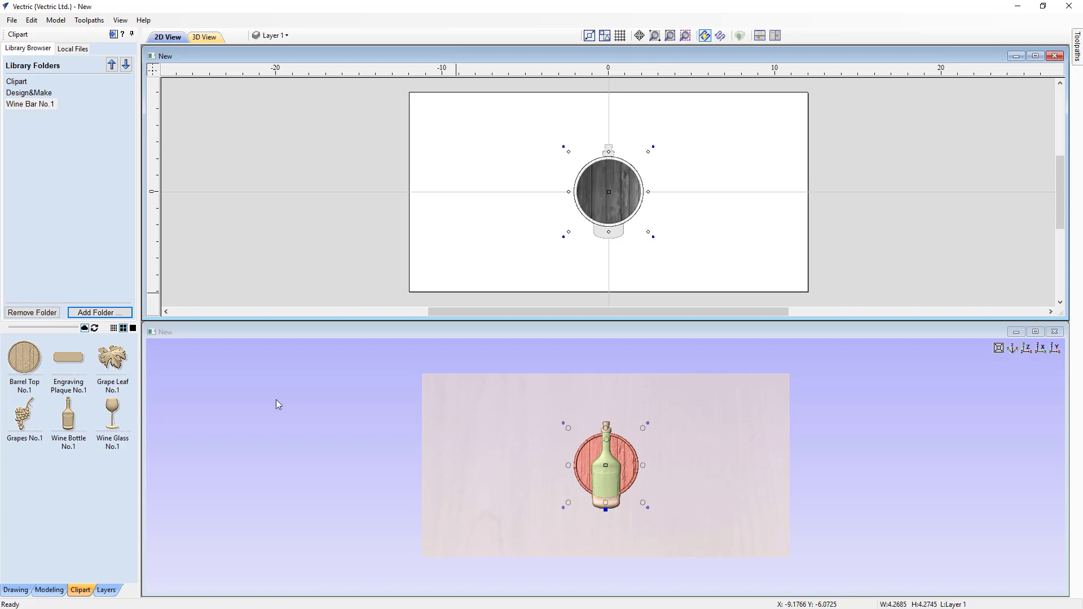
Step: Resize the barrel top to a width of 10 inches about its centre, with proportions linked, and enlarge the 3D view
{"action": "left_click", "coordinate": [15, 590]}
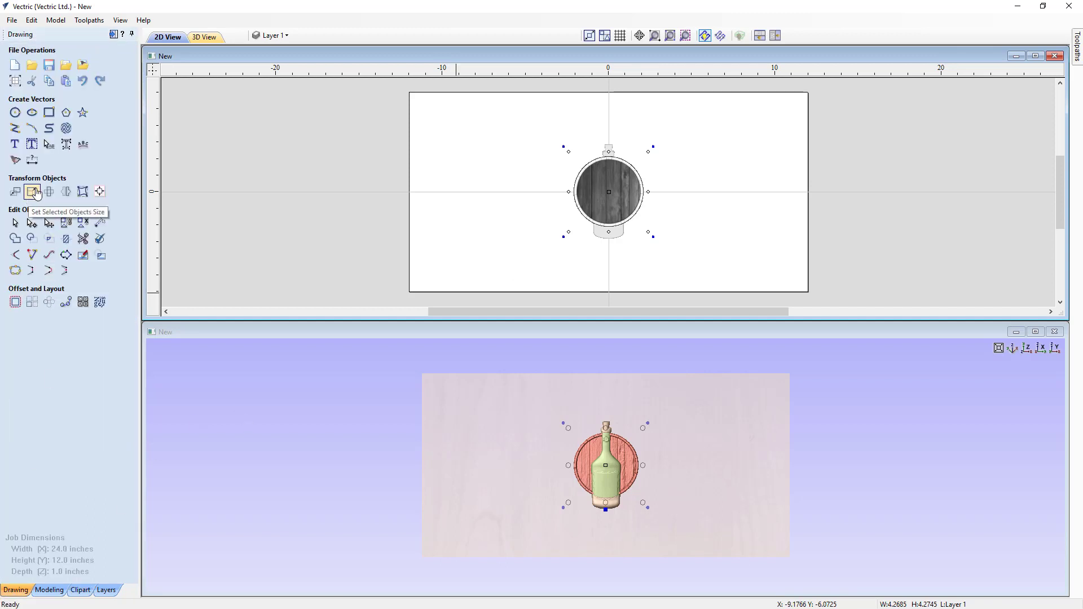
{"action": "left_click", "coordinate": [31, 193]}
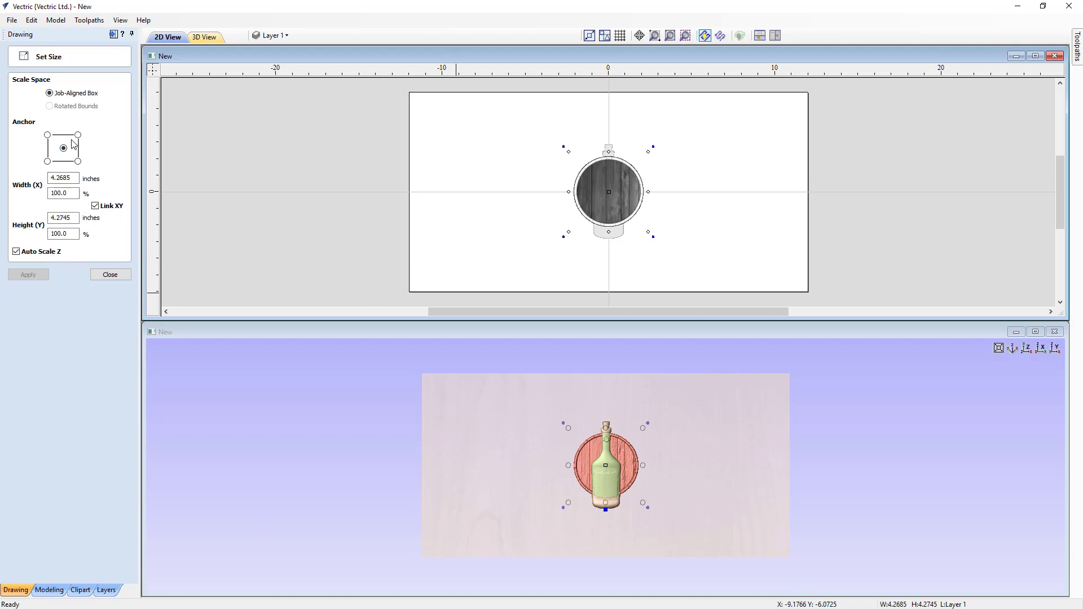
{"action": "left_click", "coordinate": [67, 177]}
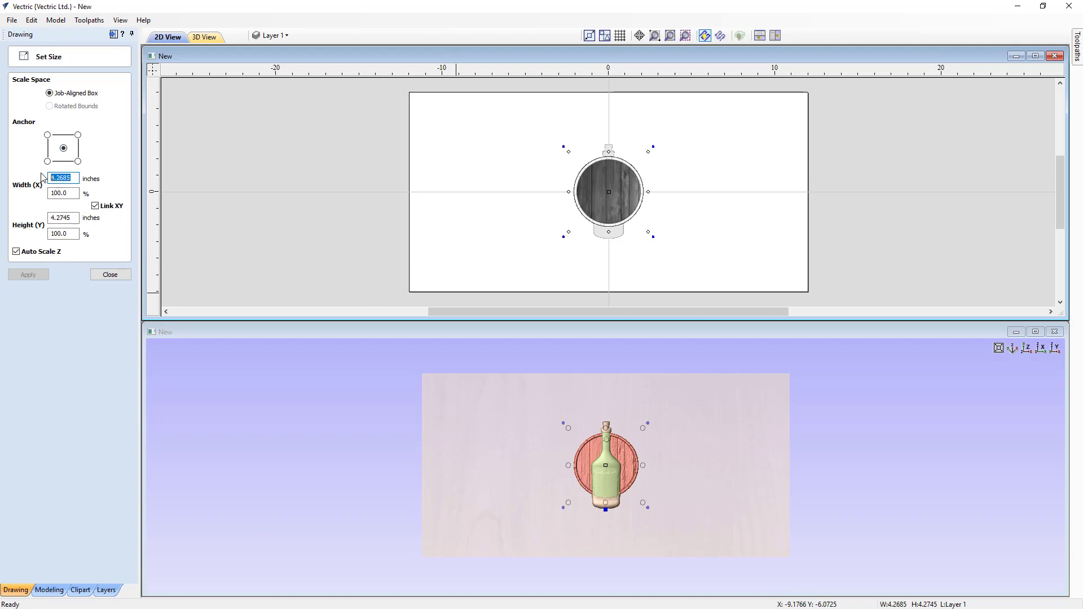
{"action": "type", "text": "10"}
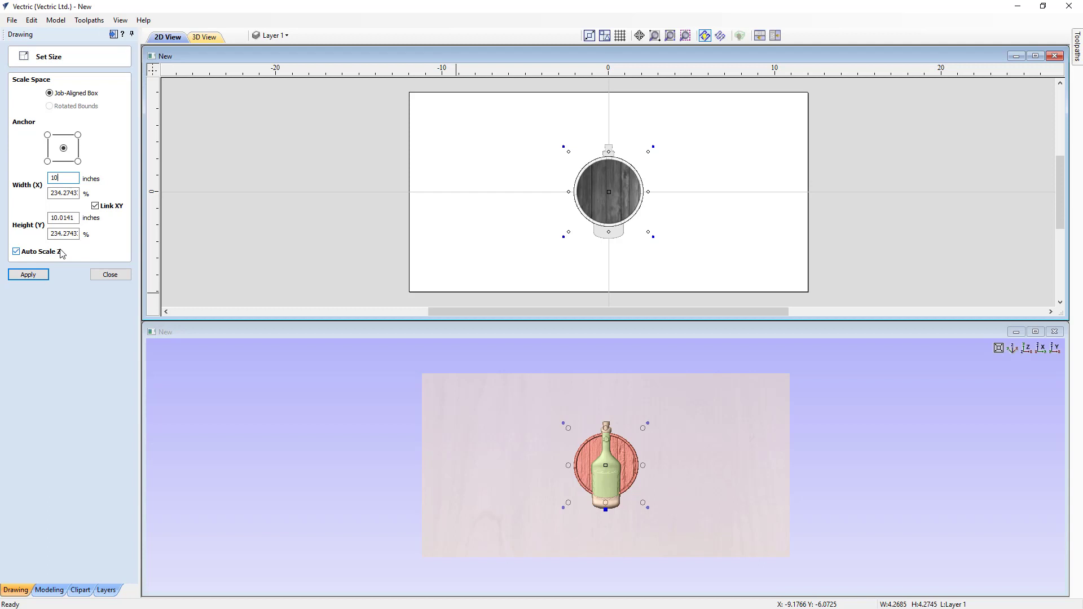
{"action": "left_click", "coordinate": [41, 277]}
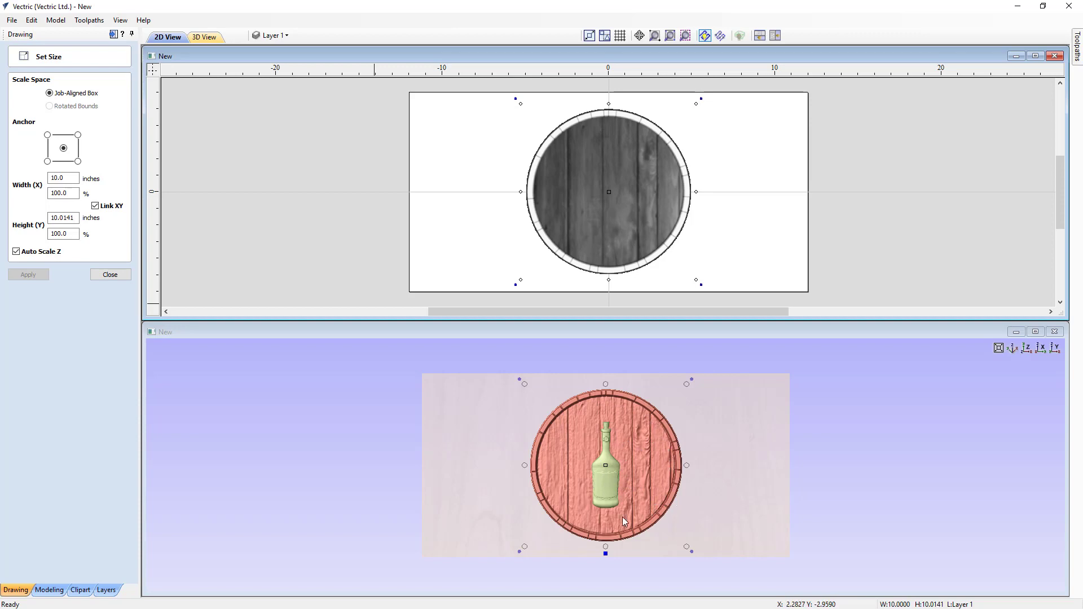
{"action": "left_click", "coordinate": [1035, 332]}
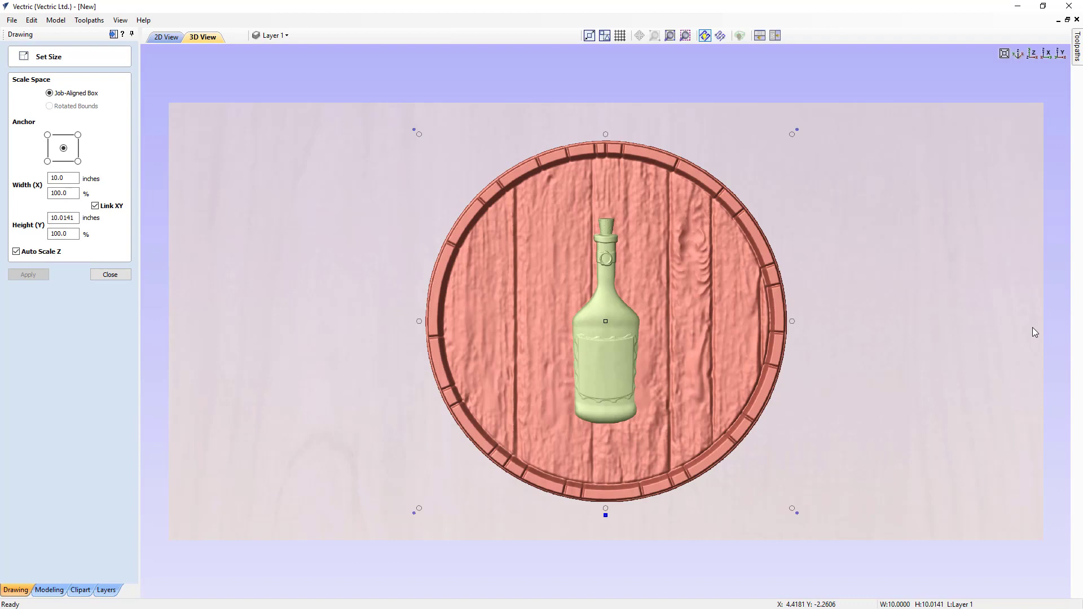
{"action": "left_click", "coordinate": [110, 275]}
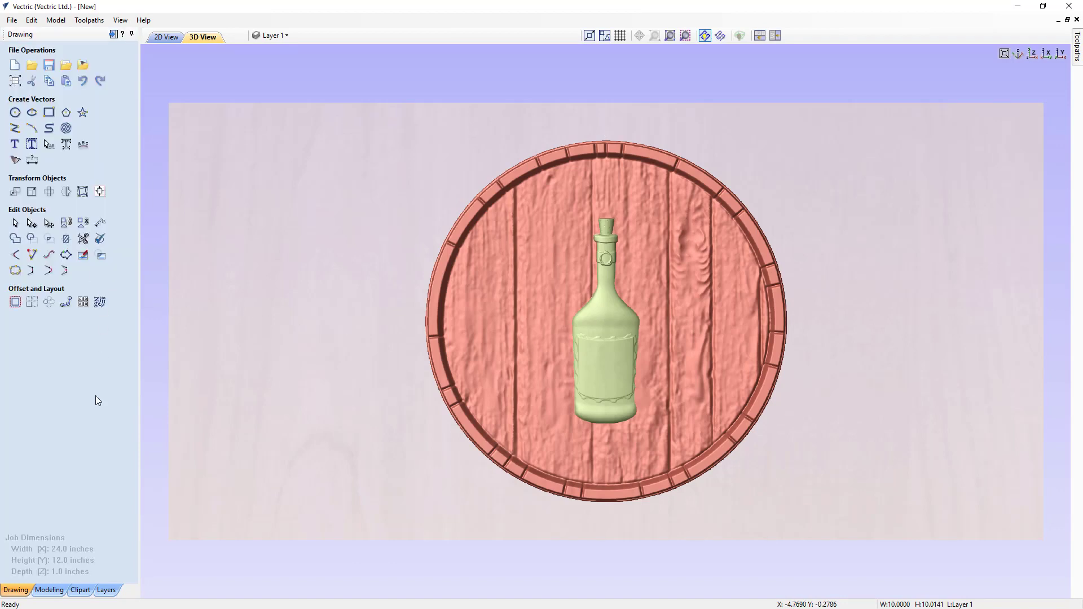
Step: Set the Barrel Top No.1 component's shape height to 0.25 inches
{"action": "left_click", "coordinate": [52, 590]}
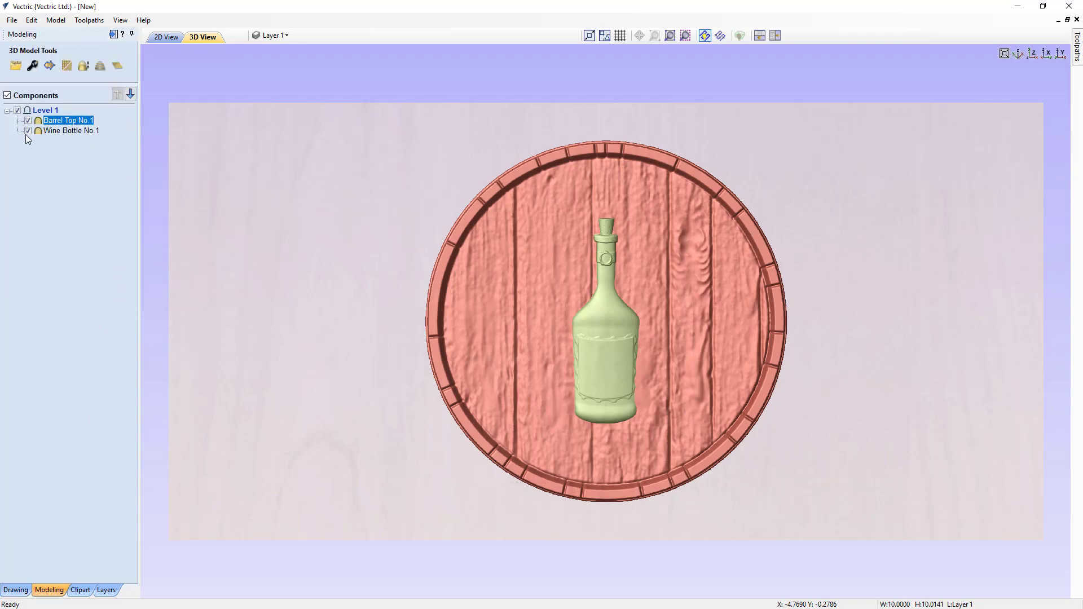
{"action": "mouse_move", "coordinate": [57, 124]}
{"action": "left_click", "coordinate": [605, 374]}
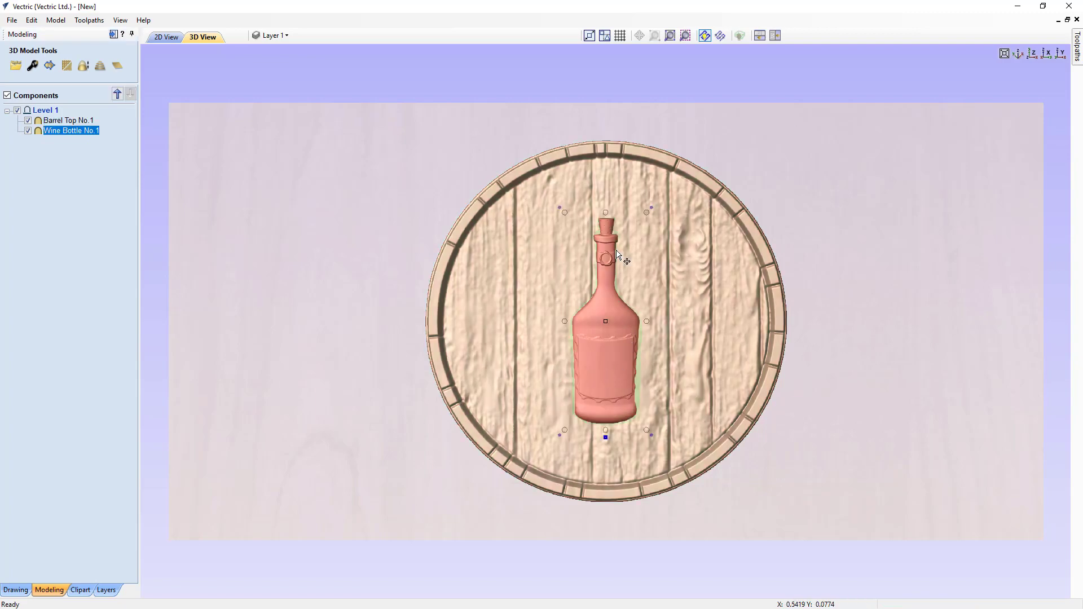
{"action": "scroll", "coordinate": [600, 233], "scroll_direction": "up", "scroll_amount": 2}
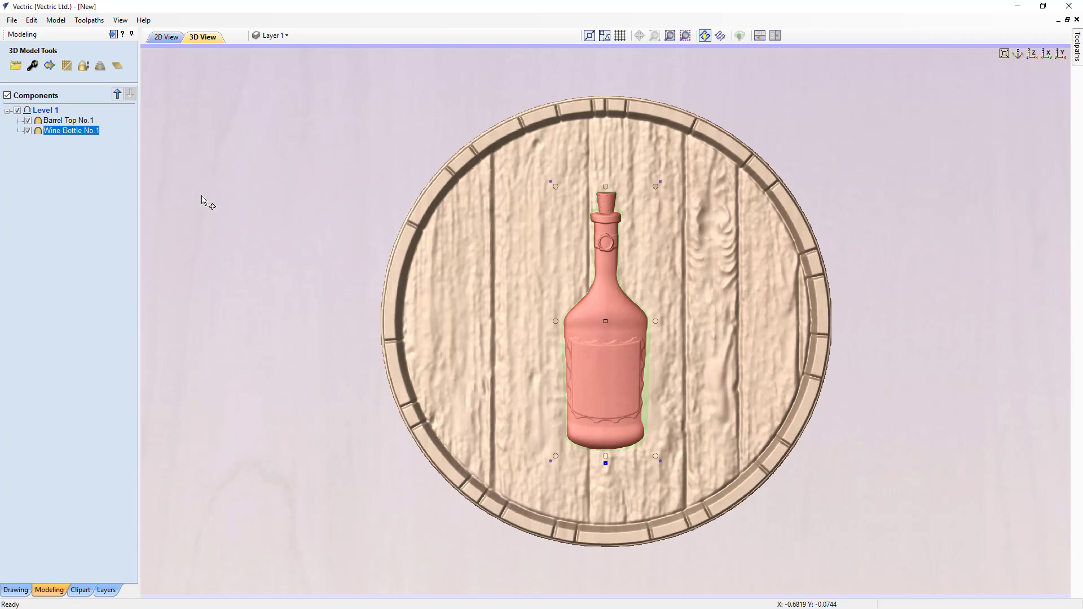
{"action": "left_click", "coordinate": [32, 66]}
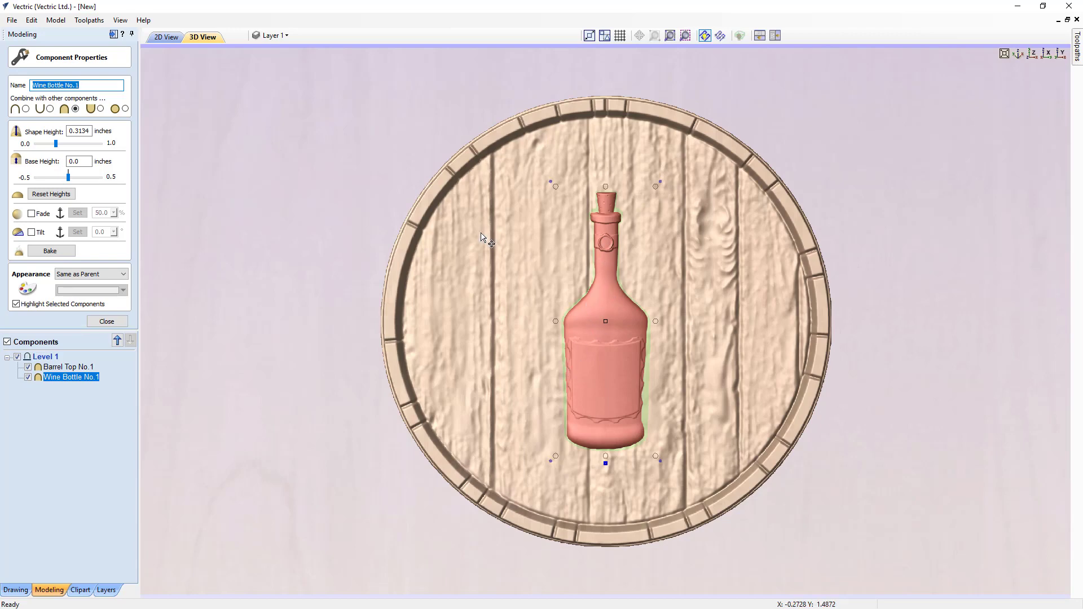
{"action": "left_click", "coordinate": [419, 263]}
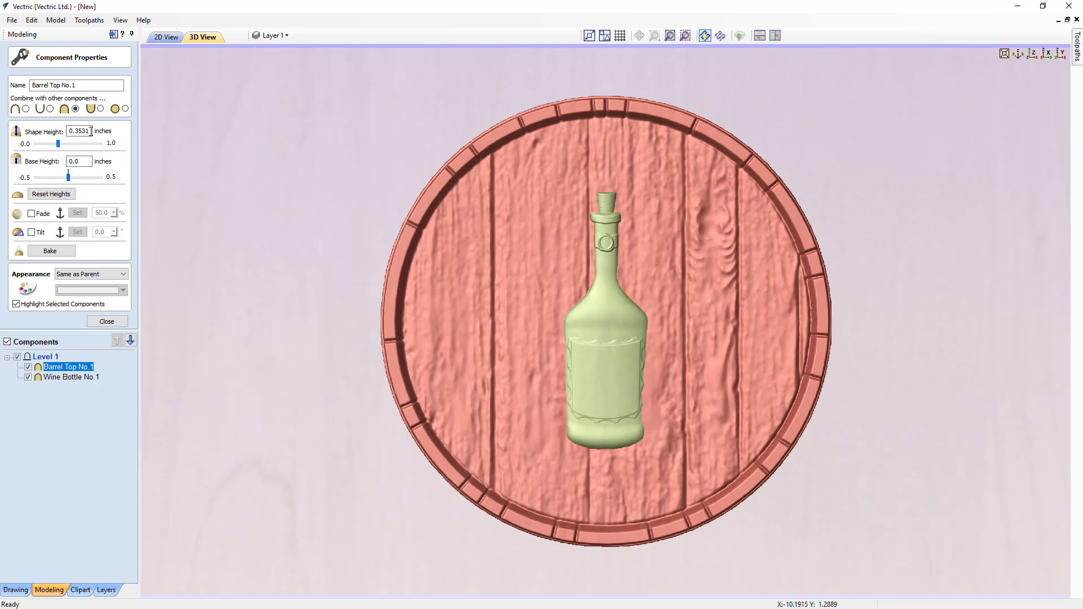
{"action": "left_click_drag", "start_coordinate": [91, 131], "coordinate": [77, 131]}
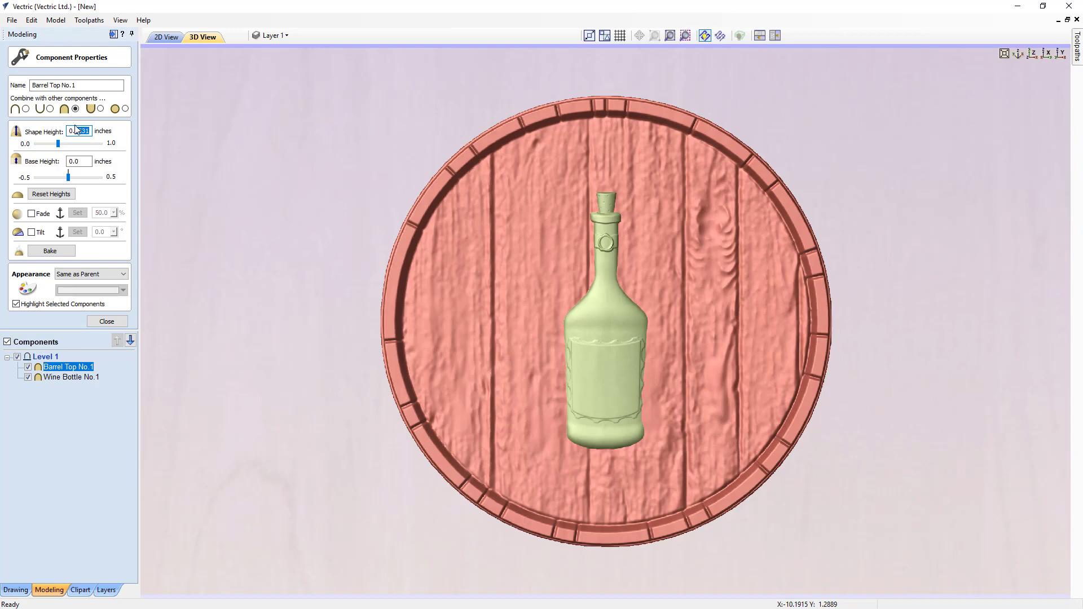
{"action": "type", "text": "25"}
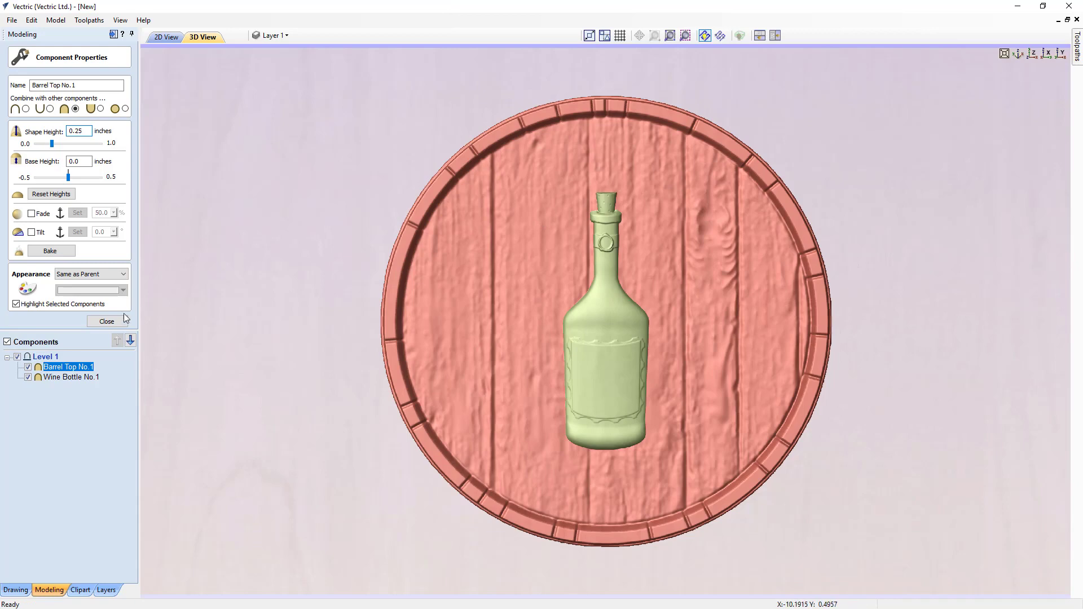
Step: Set the Wine Bottle No.1 component's base height to 0.1 inches and finish editing its properties
{"action": "left_click", "coordinate": [607, 367]}
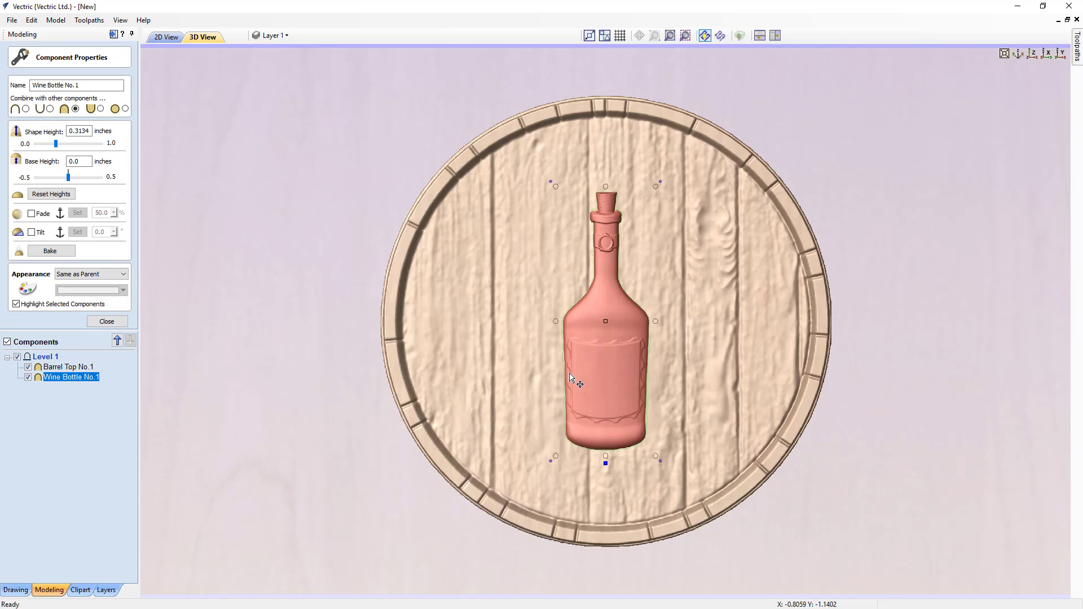
{"action": "scroll", "coordinate": [577, 347], "scroll_direction": "up", "scroll_amount": 2}
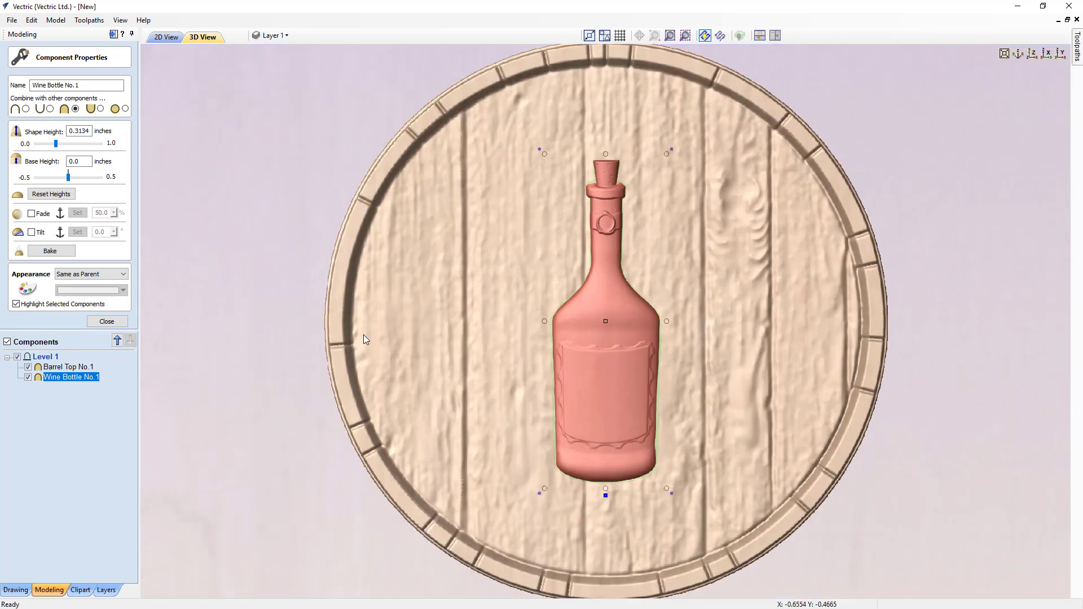
{"action": "double_click", "coordinate": [86, 162]}
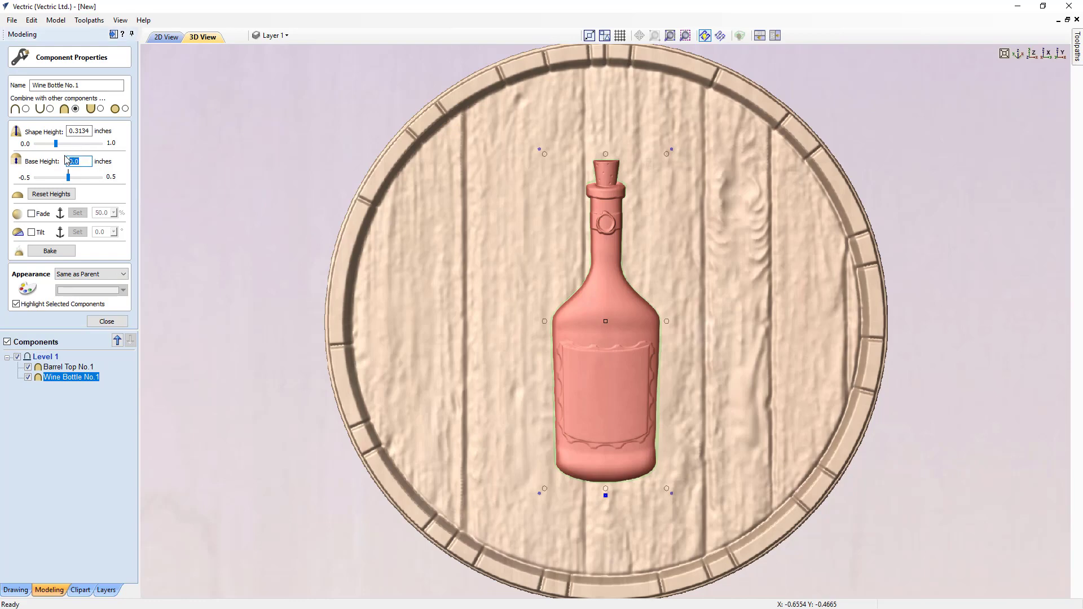
{"action": "key", "text": "BackSpace"}
{"action": "type", "text": "1"}
{"action": "key", "text": "Return"}
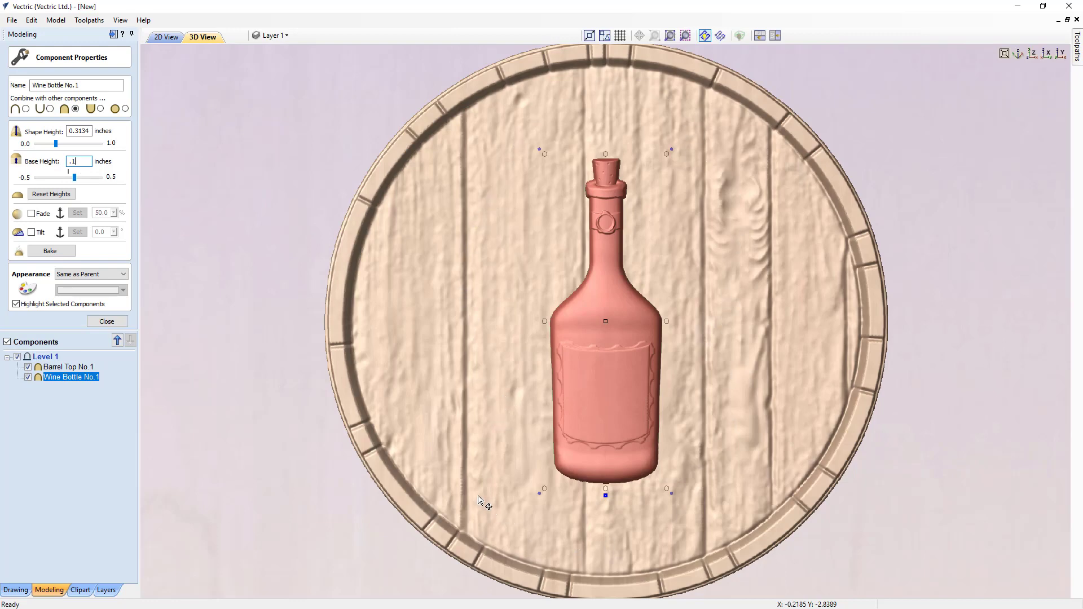
{"action": "left_click", "coordinate": [856, 591]}
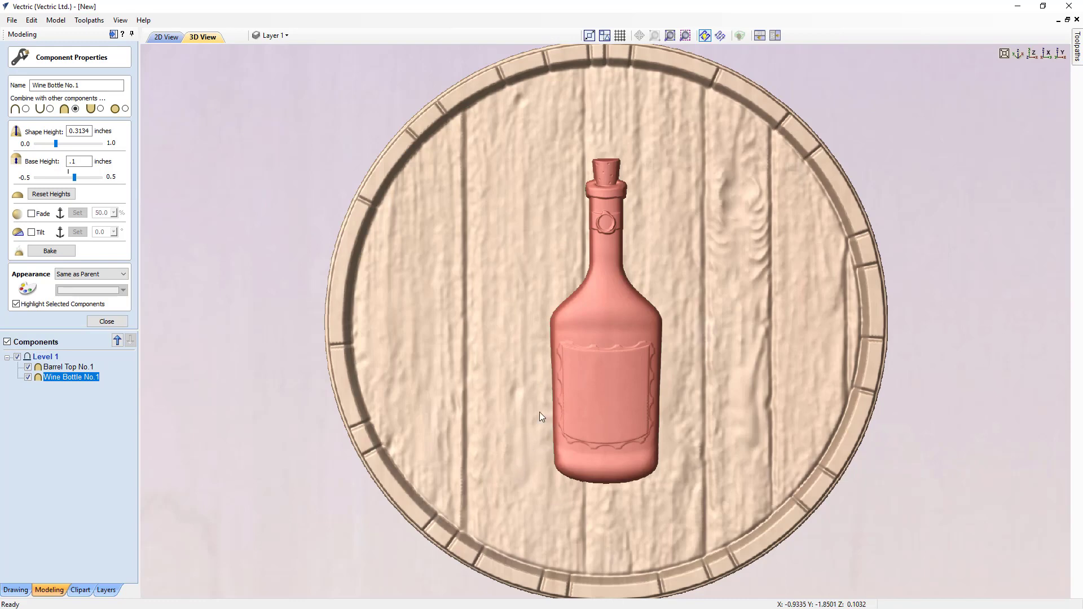
{"action": "left_click", "coordinate": [120, 323]}
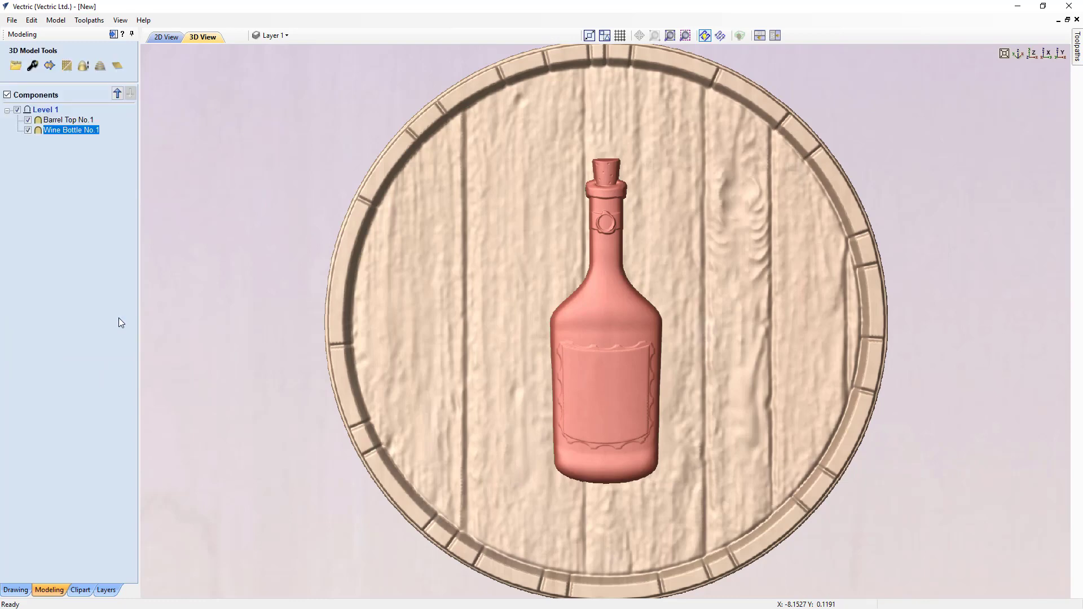
Step: Check the layout ideas on the Wine Bar No.1 project page and move the bottle straight up so its neck crosses the barrel's upper rim
{"action": "scroll", "coordinate": [468, 422], "scroll_direction": "down", "scroll_amount": 2}
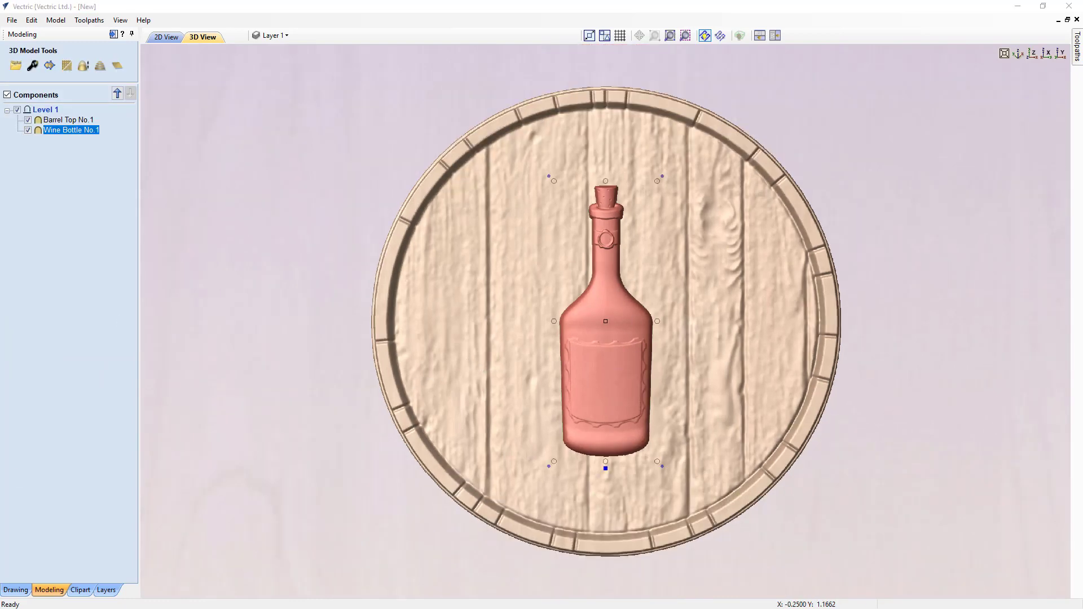
{"action": "key", "text": "alt+Tab"}
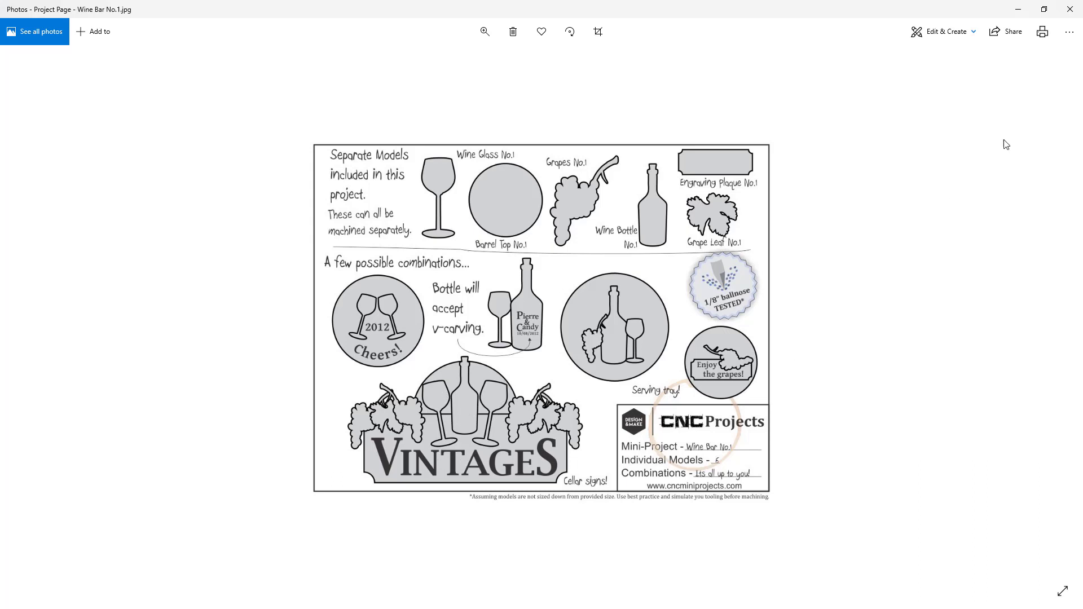
{"action": "left_click", "coordinate": [1017, 14]}
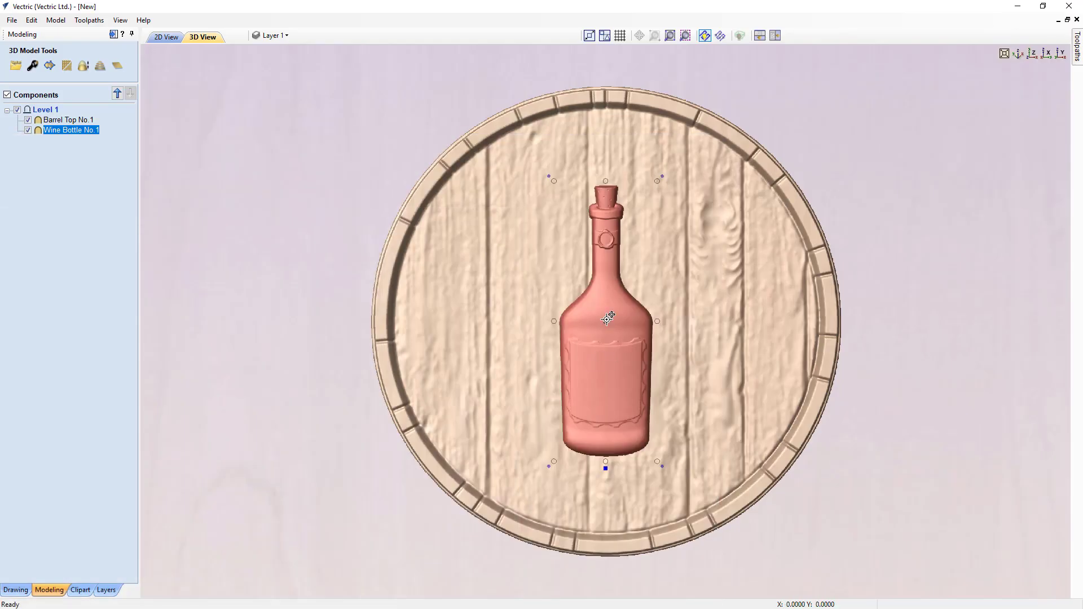
{"action": "left_click_drag", "start_coordinate": [606, 319], "coordinate": [628, 212], "text": "alt"}
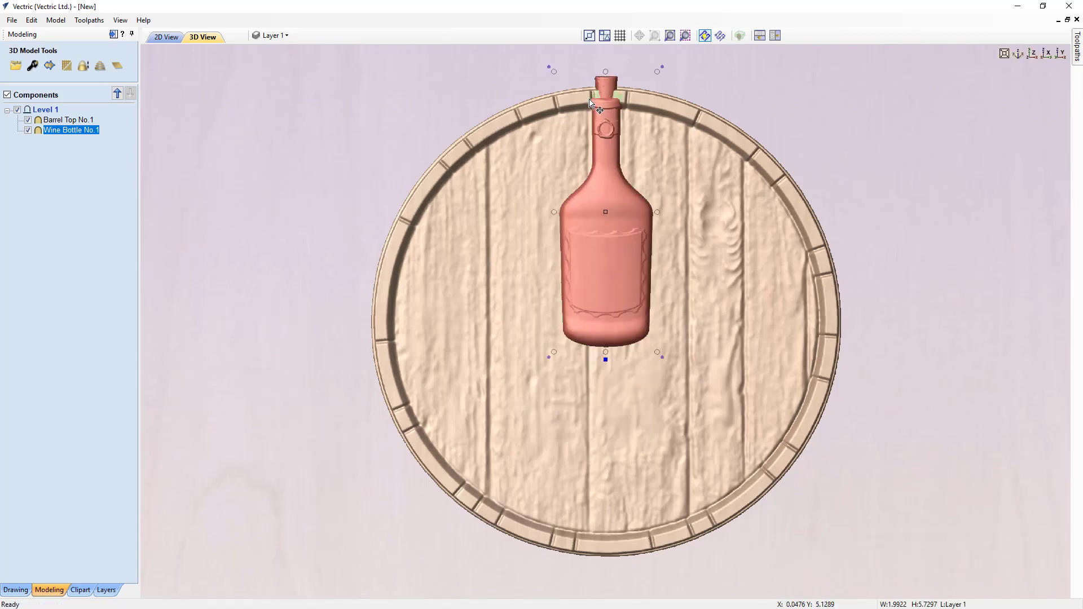
Step: Import the Wine Glass No.1 model with the 2D and 3D views stacked, and place it on the barrel top just left of the bottle
{"action": "left_click", "coordinate": [80, 590]}
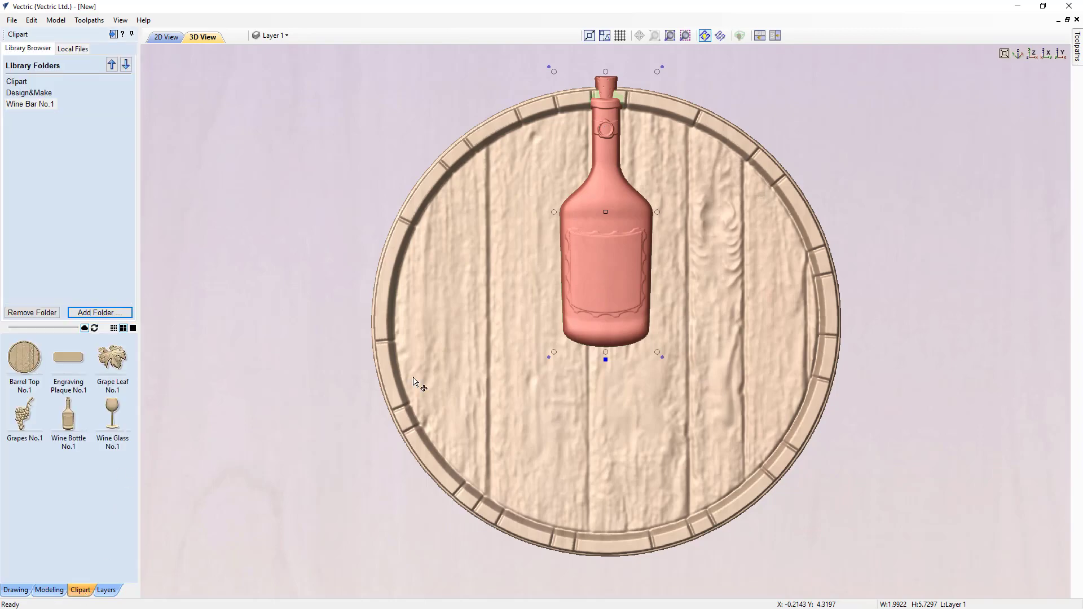
{"action": "left_click", "coordinate": [759, 36]}
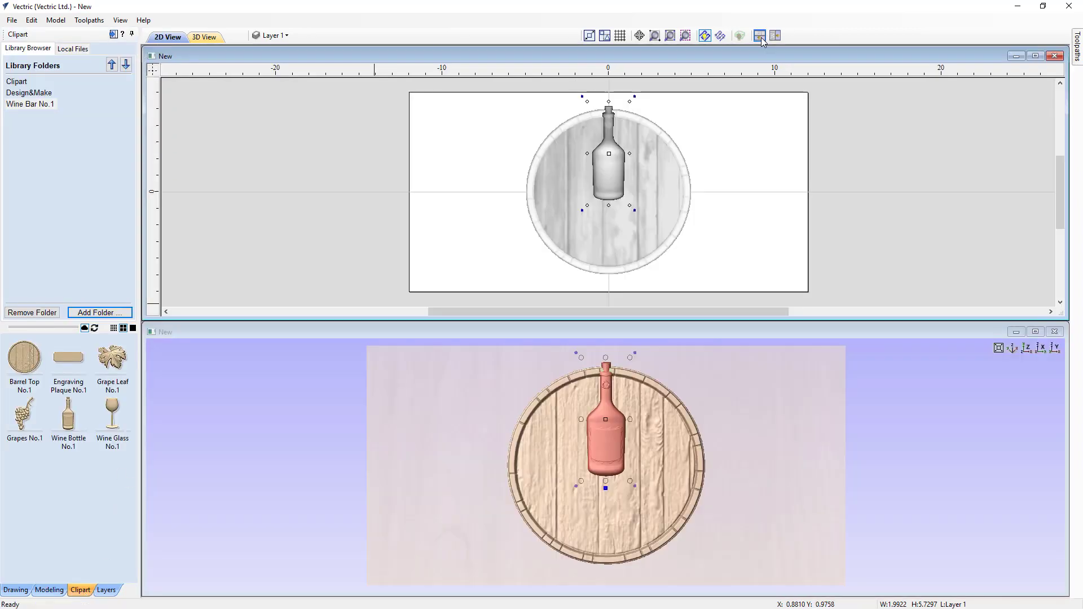
{"action": "double_click", "coordinate": [112, 413]}
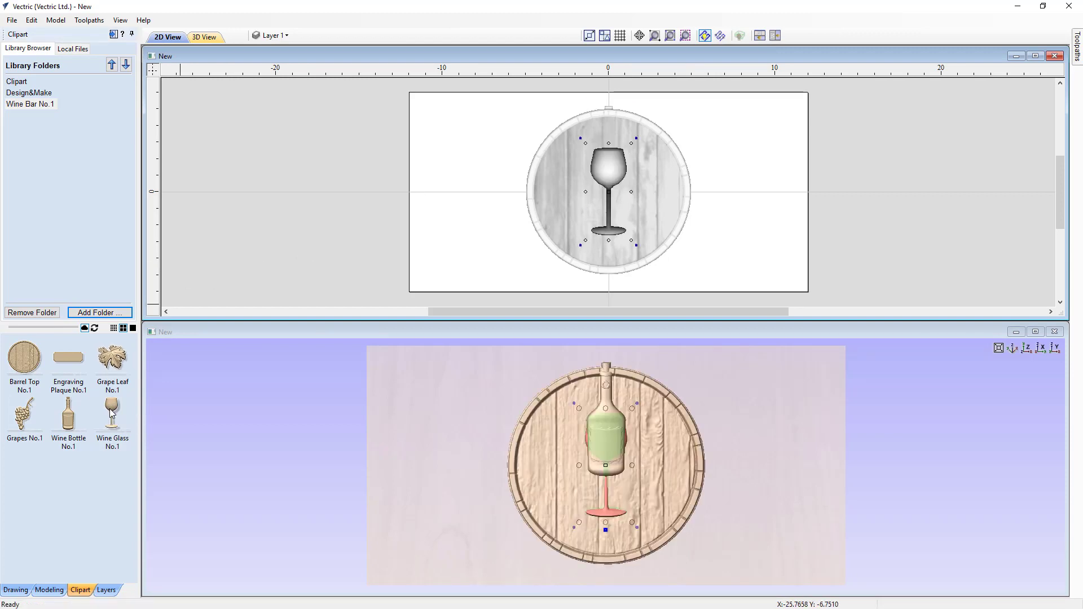
{"action": "left_click_drag", "start_coordinate": [609, 191], "coordinate": [575, 174]}
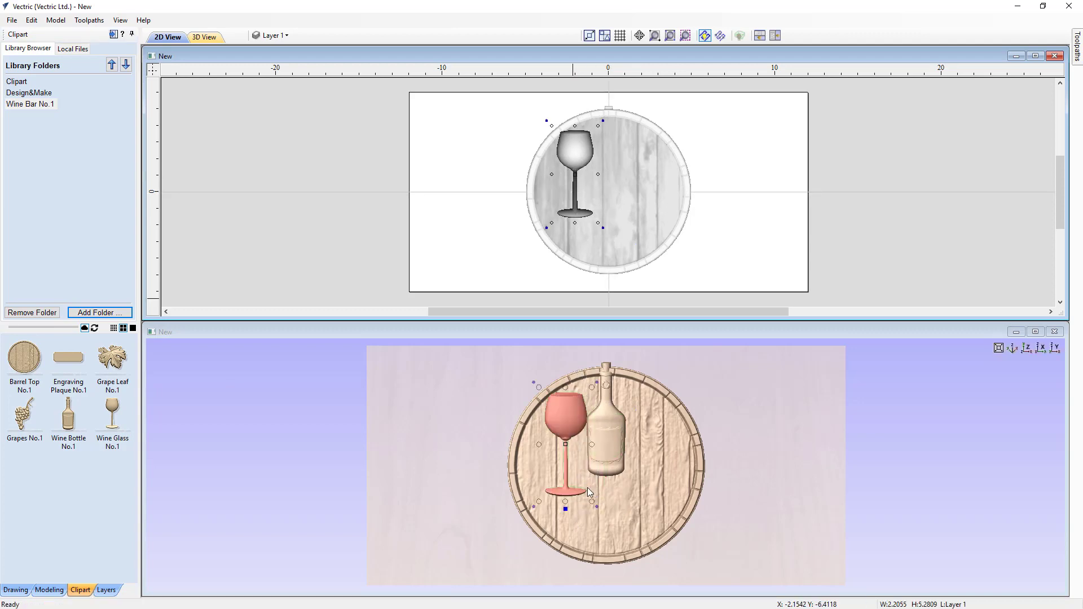
Step: Tilt the wine glass slightly away from the bottle and scale it down to about 2.22 x 4.24 inches overall
{"action": "left_click_drag", "start_coordinate": [598, 506], "coordinate": [606, 499]}
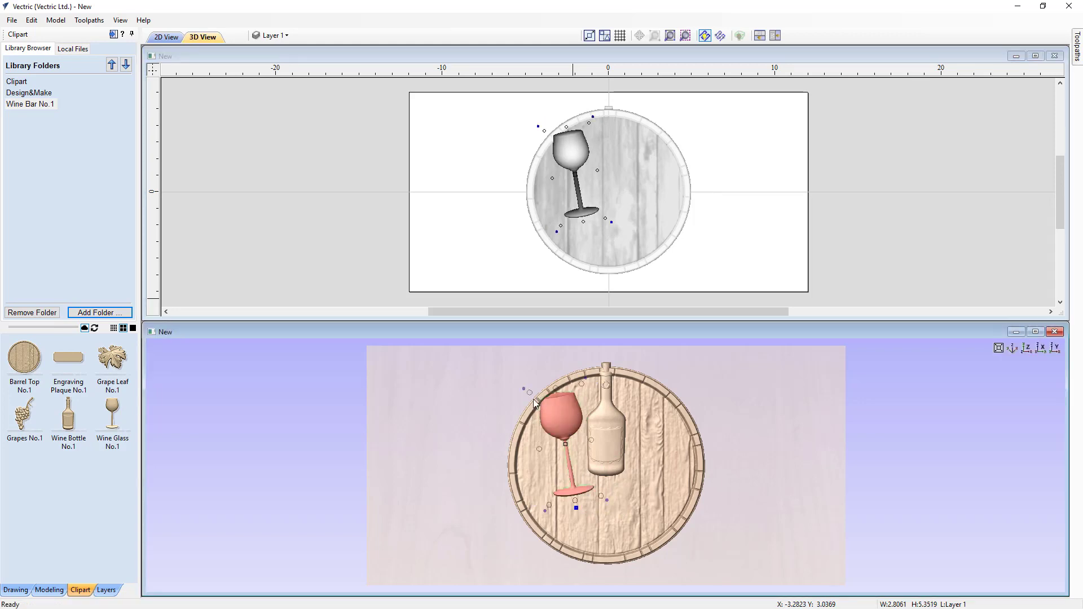
{"action": "mouse_move", "coordinate": [532, 398]}
{"action": "left_mouse_down"}
{"action": "mouse_move", "coordinate": [545, 414]}
{"action": "mouse_move", "coordinate": [540, 405]}
{"action": "left_mouse_up"}
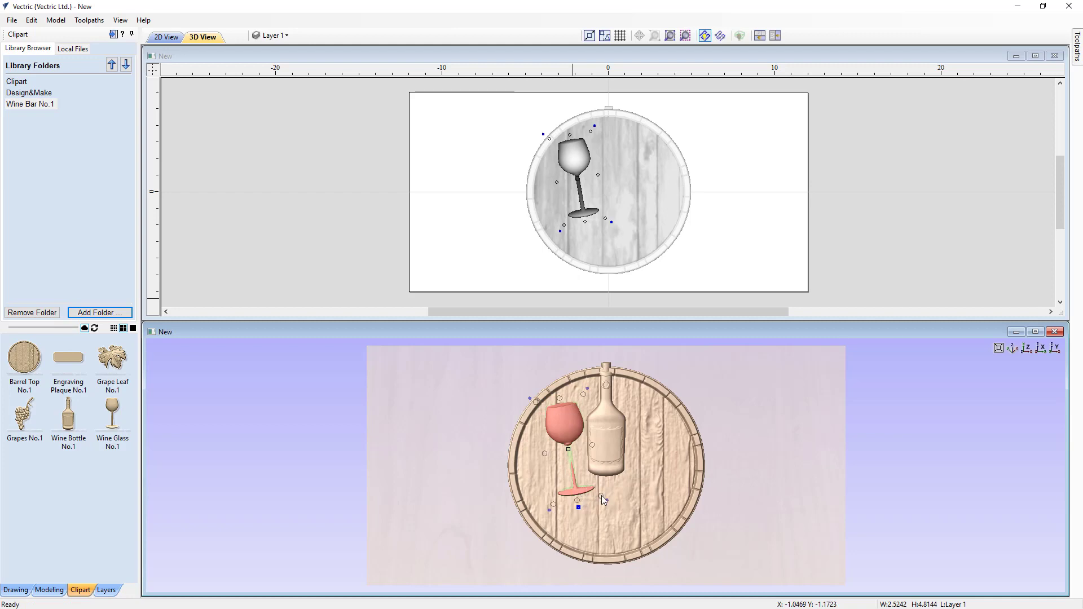
{"action": "left_click_drag", "start_coordinate": [600, 496], "coordinate": [589, 479]}
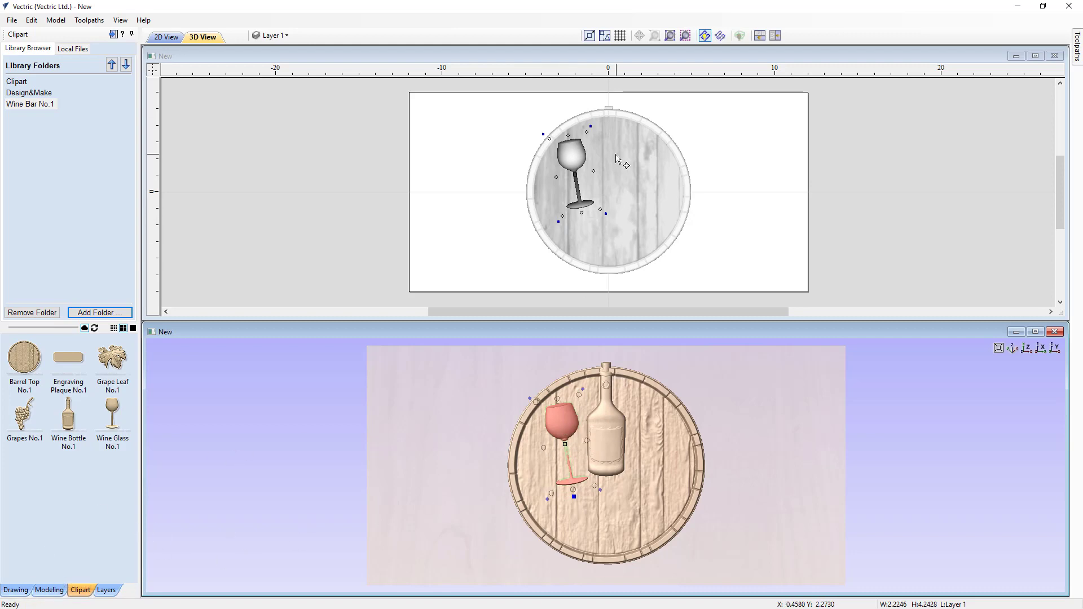
Step: Hide the barrel top temporarily while shrinking the wine glass to about 2.05 x 3.91 inches overall
{"action": "left_click", "coordinate": [49, 589]}
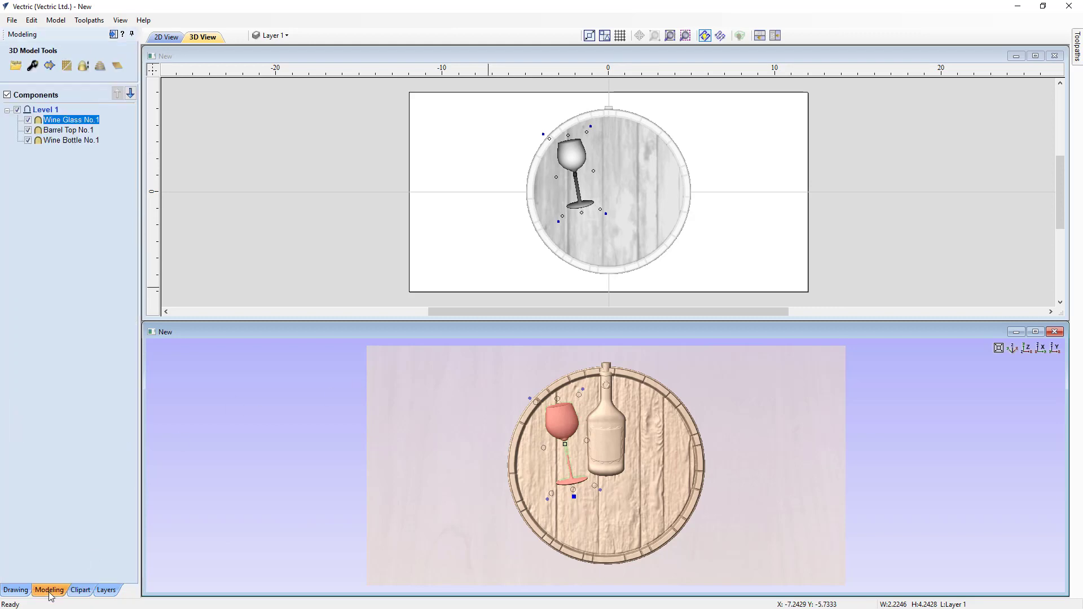
{"action": "left_click", "coordinate": [28, 130]}
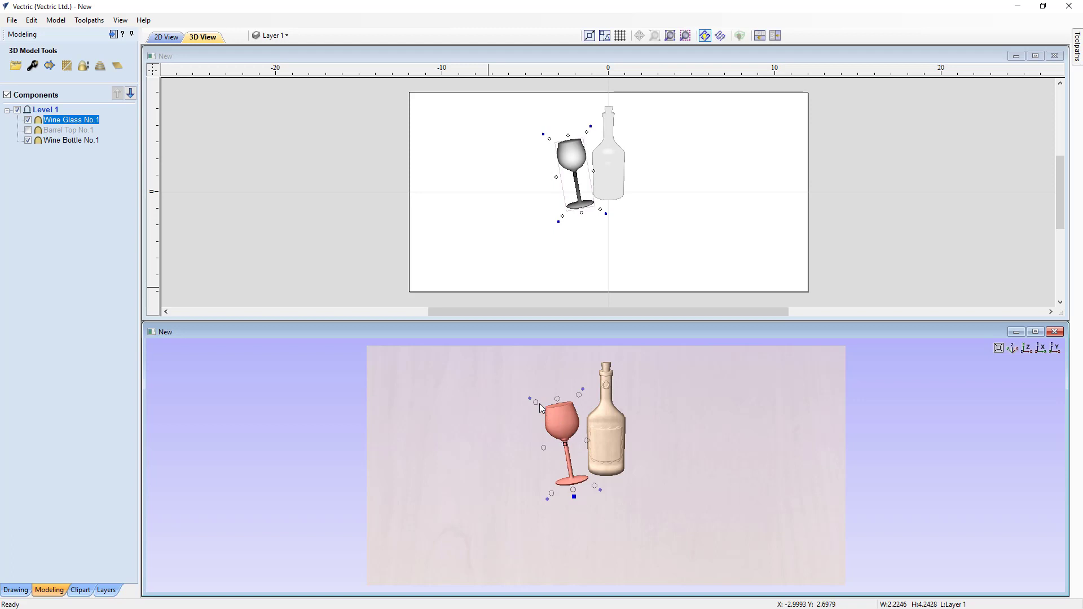
{"action": "left_click_drag", "start_coordinate": [537, 404], "coordinate": [570, 435]}
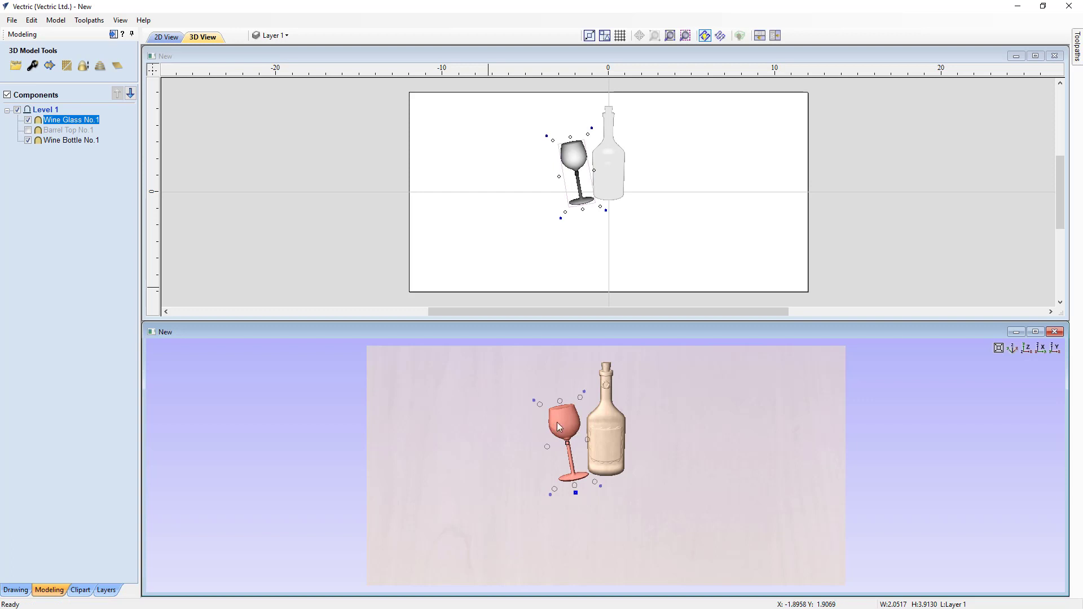
{"action": "left_click", "coordinate": [28, 131]}
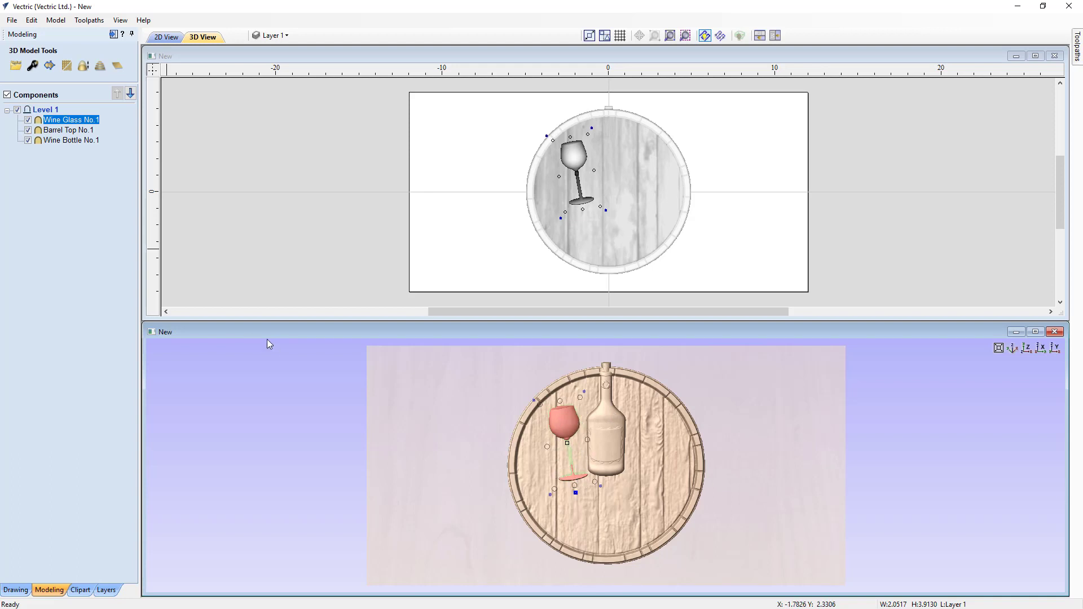
Step: Raise the wine glass to a base height of 0.1 inches, check it in 3D, and deselect it
{"action": "left_click", "coordinate": [33, 67]}
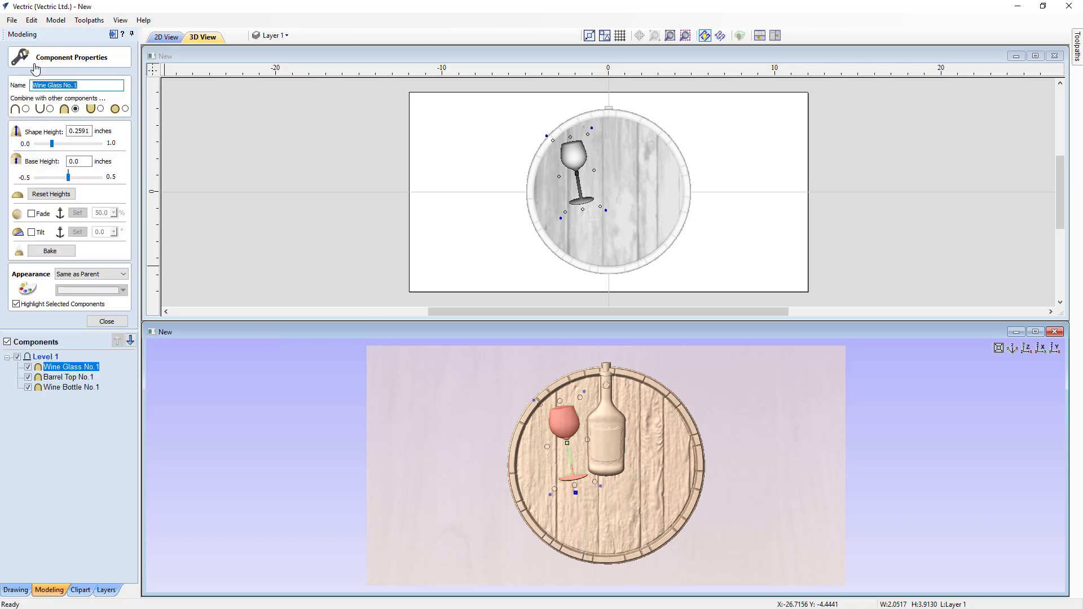
{"action": "double_click", "coordinate": [76, 162]}
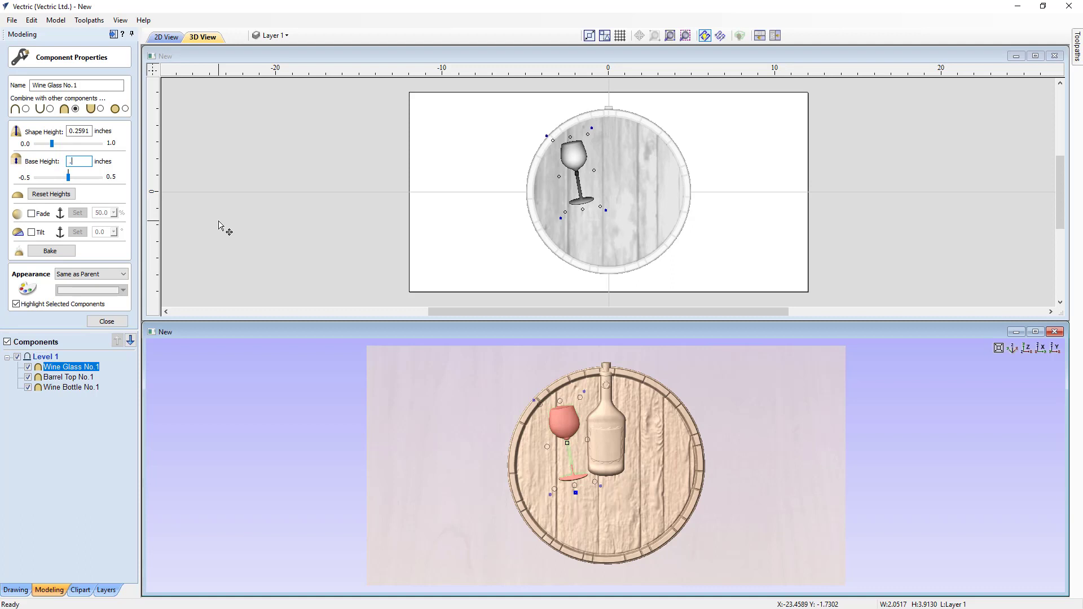
{"action": "key", "text": "space"}
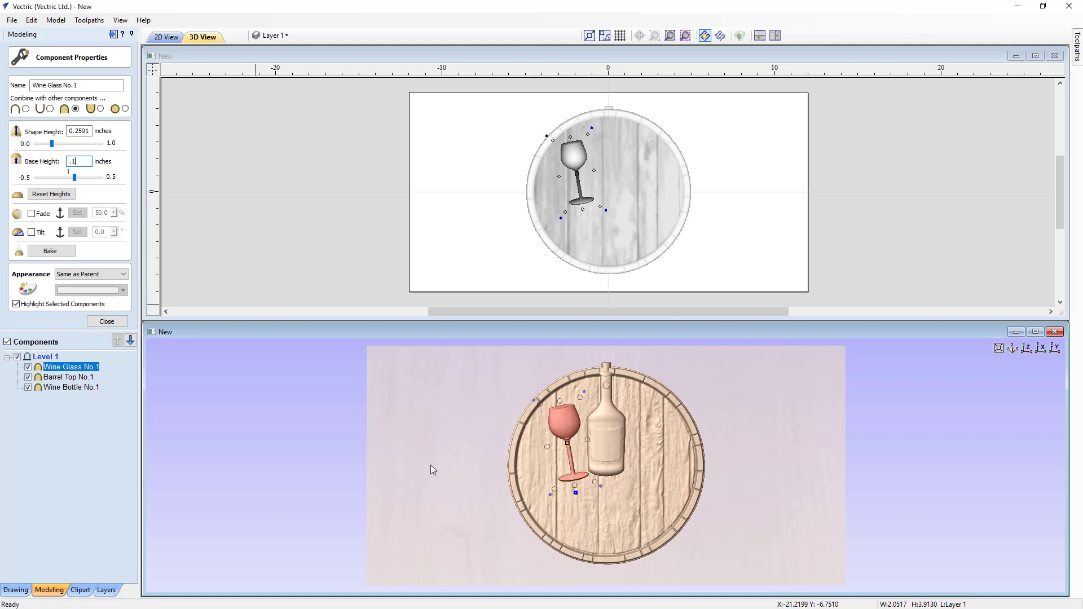
{"action": "left_click_drag", "start_coordinate": [432, 525], "coordinate": [496, 440]}
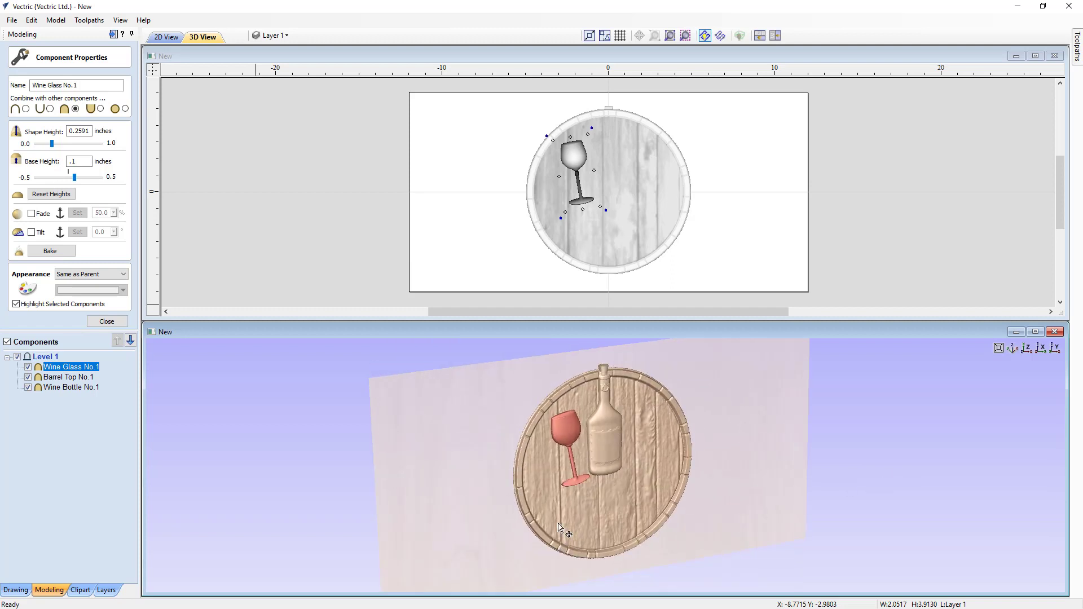
{"action": "left_click_drag", "start_coordinate": [402, 395], "coordinate": [417, 439]}
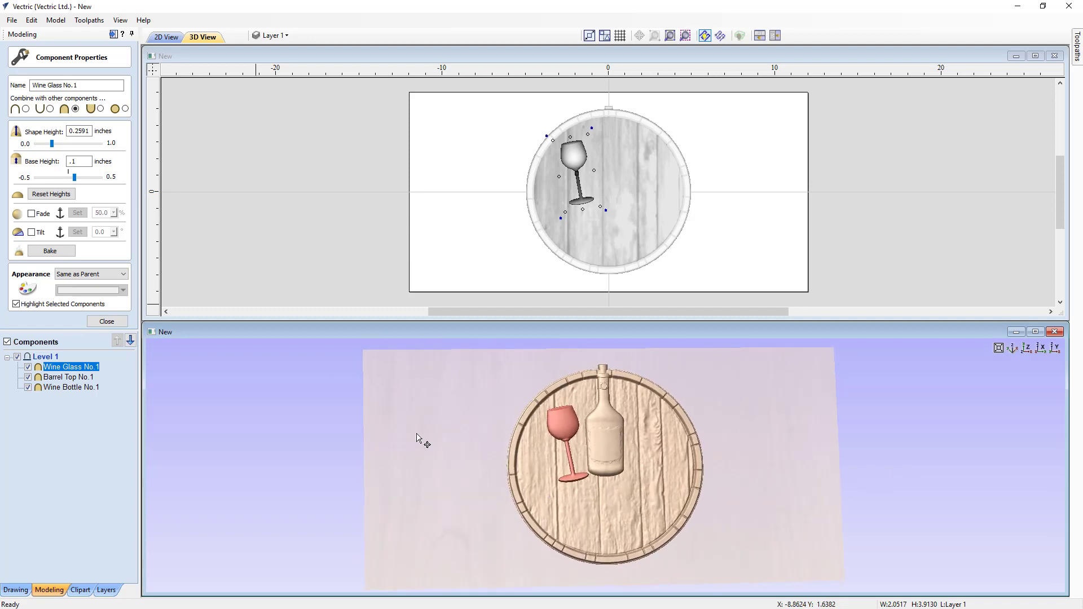
{"action": "left_click", "coordinate": [1027, 349]}
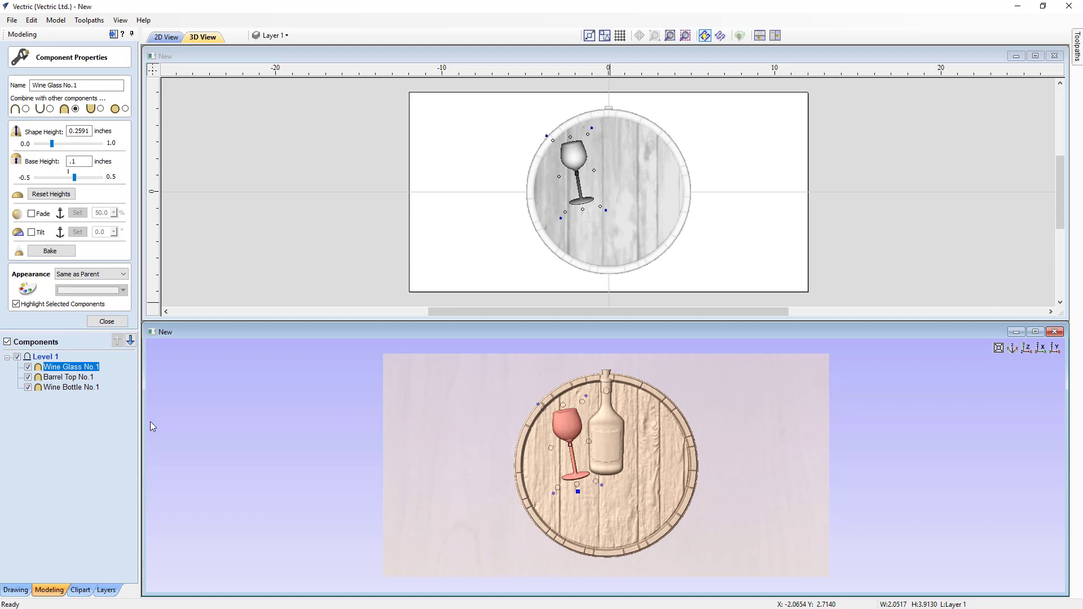
{"action": "left_click", "coordinate": [117, 326]}
{"action": "left_click", "coordinate": [506, 488]}
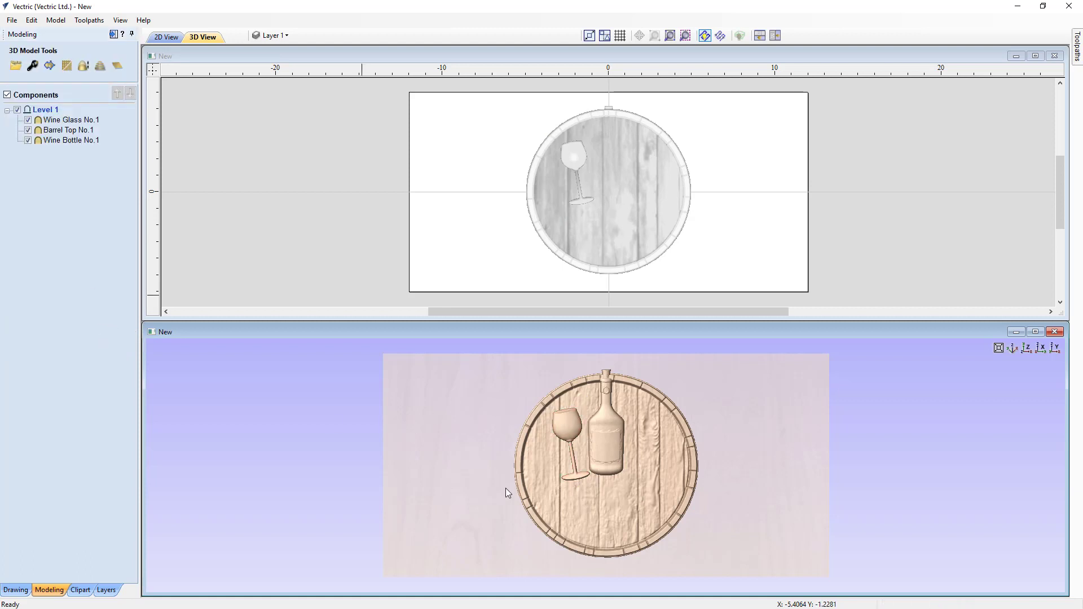
Step: Import the Engraving Plaque No.1 model and maximize the 3D view
{"action": "left_click", "coordinate": [80, 590]}
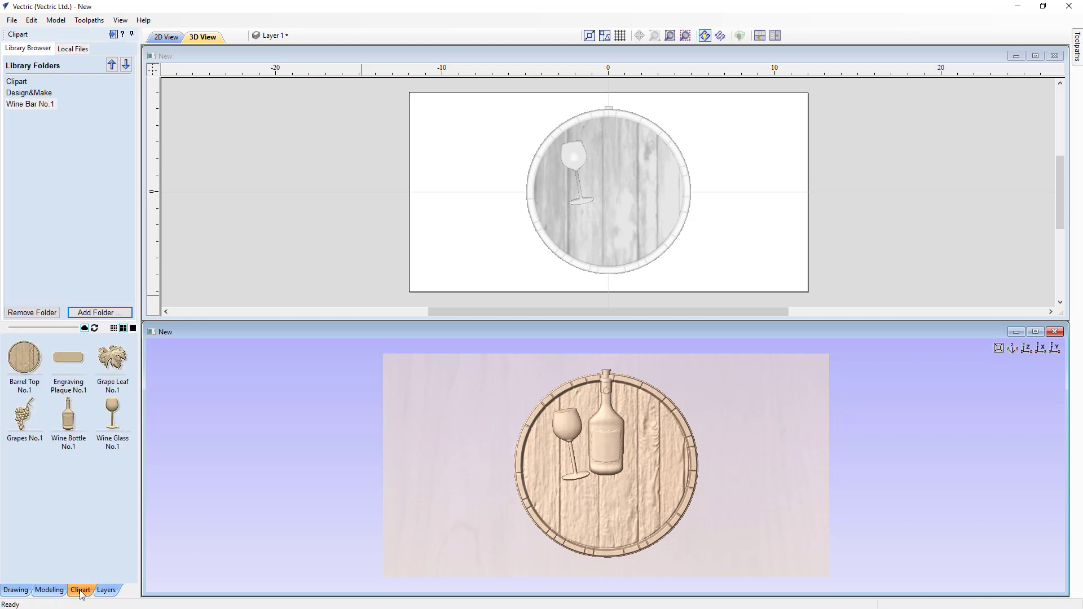
{"action": "double_click", "coordinate": [66, 358]}
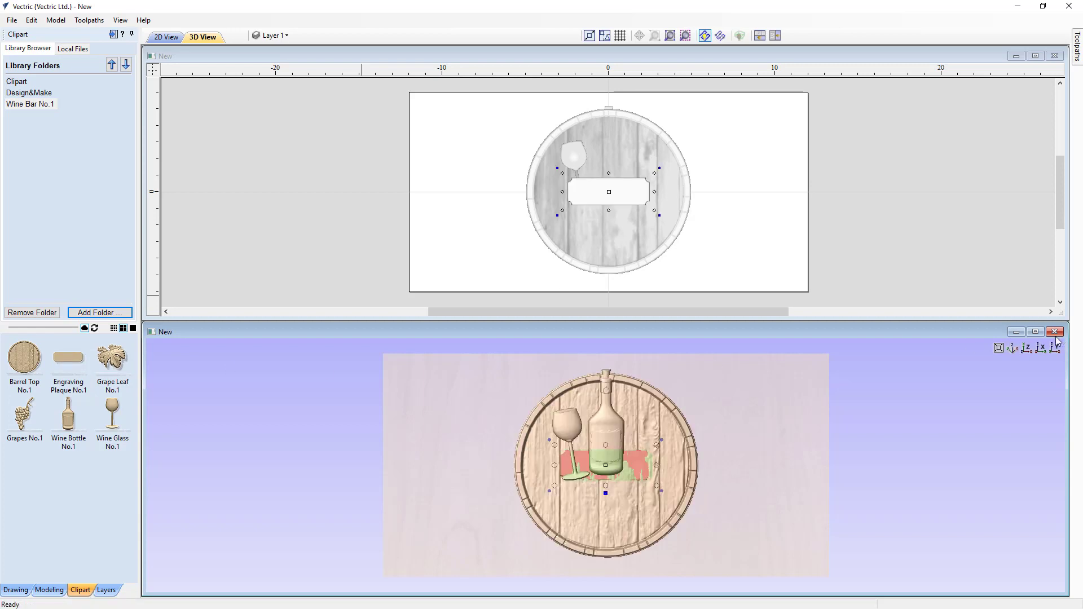
{"action": "left_click", "coordinate": [1035, 332]}
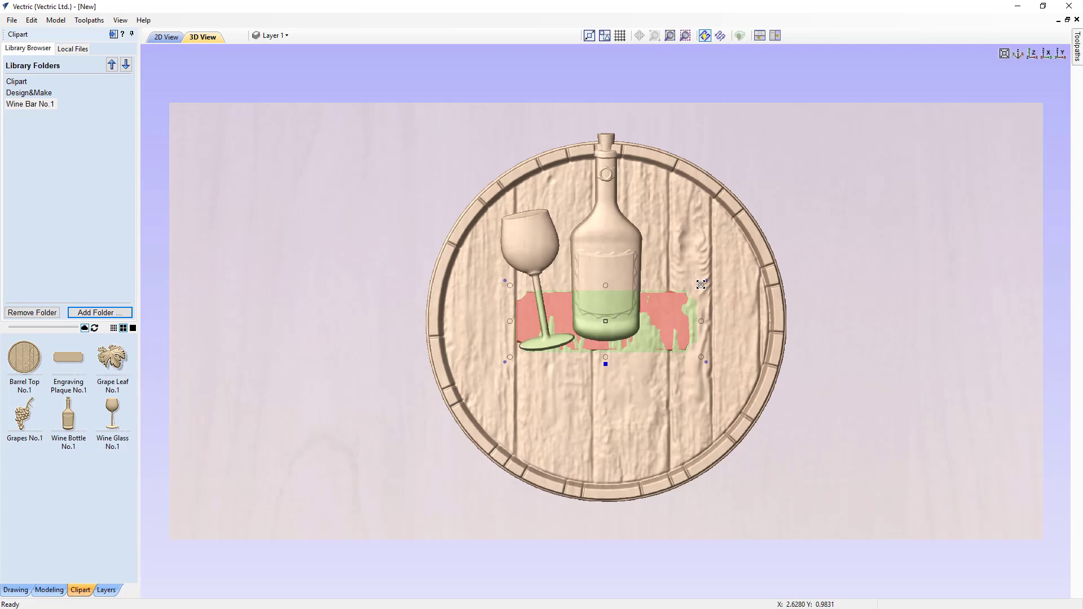
Step: Stretch the engraving plaque to about 17.51 x 4.19 inches and centre it in the job
{"action": "left_click_drag", "start_coordinate": [701, 285], "coordinate": [874, 203]}
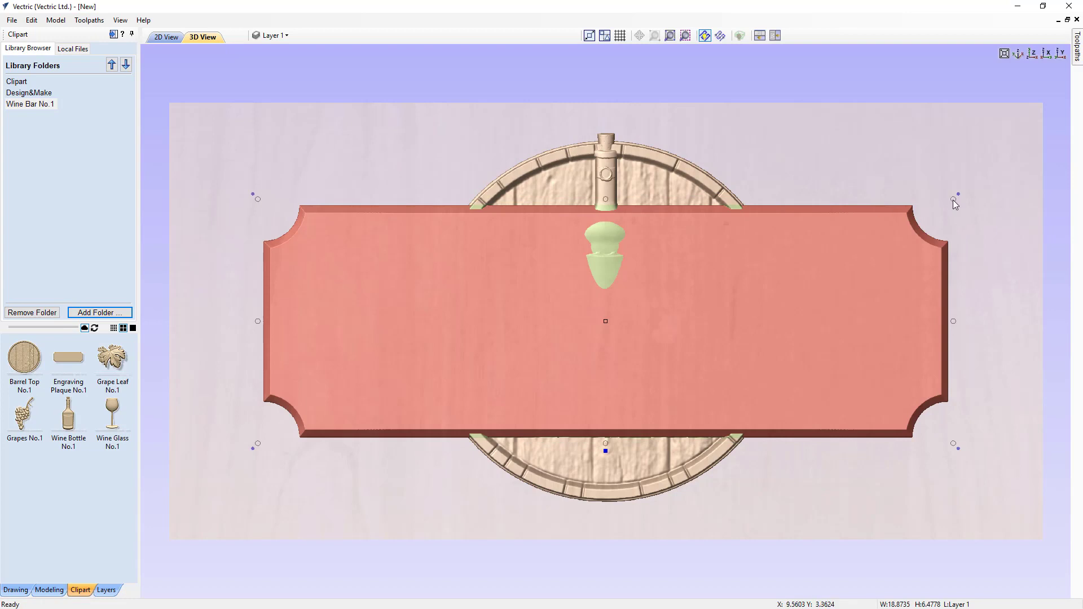
{"action": "mouse_move", "coordinate": [953, 200]}
{"action": "left_mouse_down", "text": "alt"}
{"action": "mouse_move", "coordinate": [904, 236]}
{"action": "mouse_move", "coordinate": [964, 197]}
{"action": "mouse_move", "coordinate": [970, 208]}
{"action": "left_mouse_up", "text": "alt"}
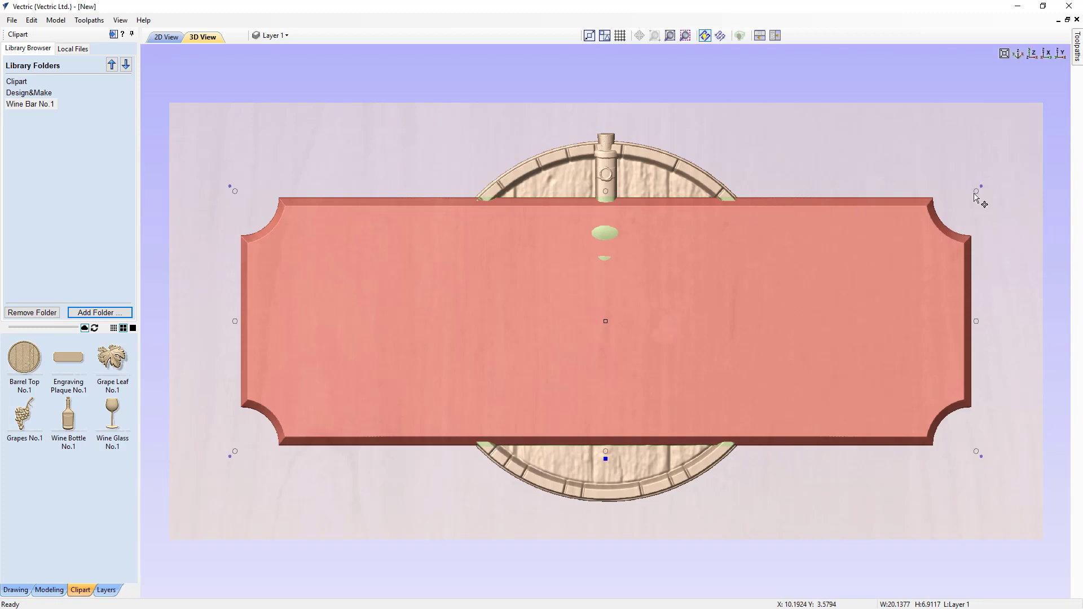
{"action": "left_click_drag", "start_coordinate": [974, 193], "coordinate": [899, 198]}
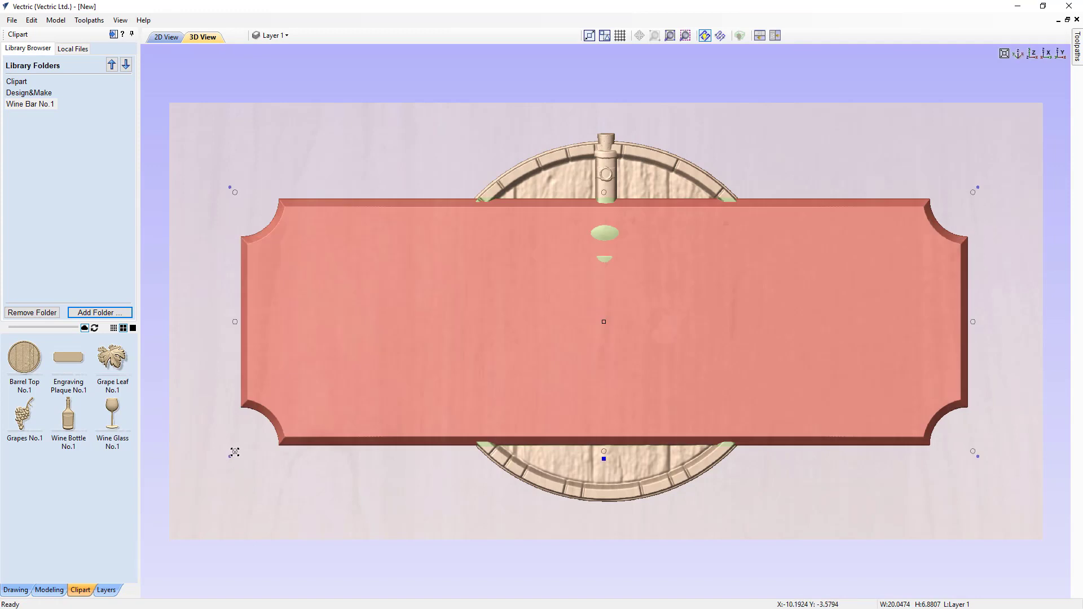
{"action": "left_click_drag", "start_coordinate": [234, 452], "coordinate": [316, 228]}
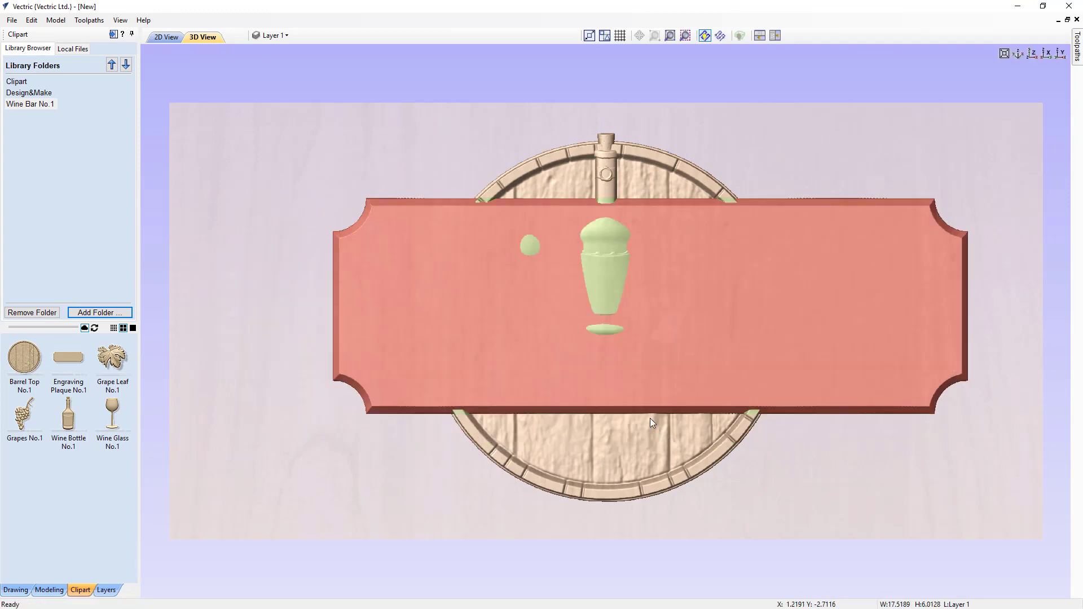
{"action": "left_click_drag", "start_coordinate": [650, 418], "coordinate": [655, 349]}
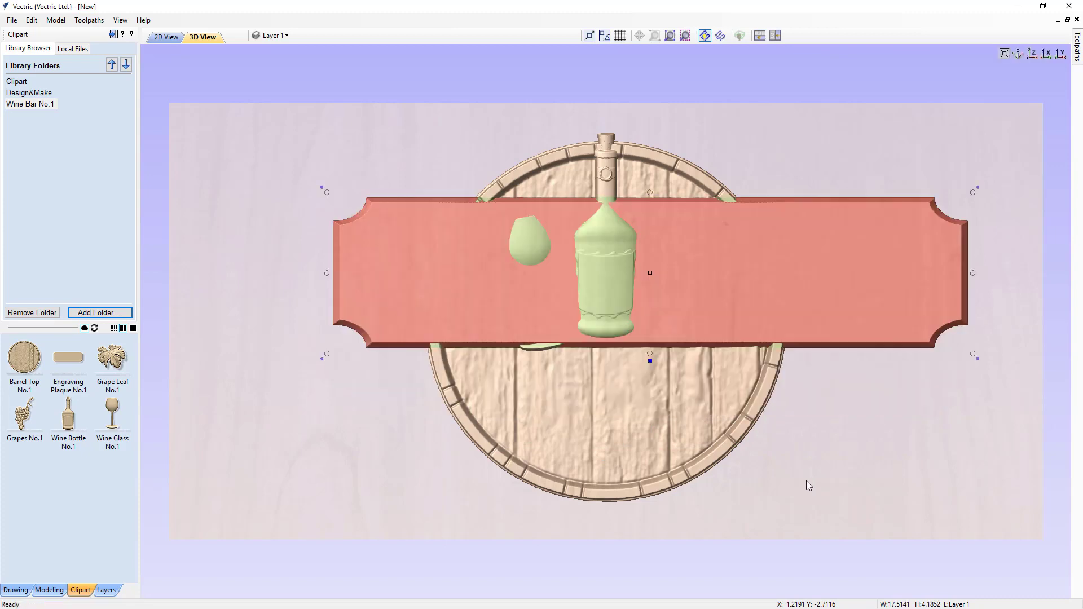
{"action": "key", "text": "F9"}
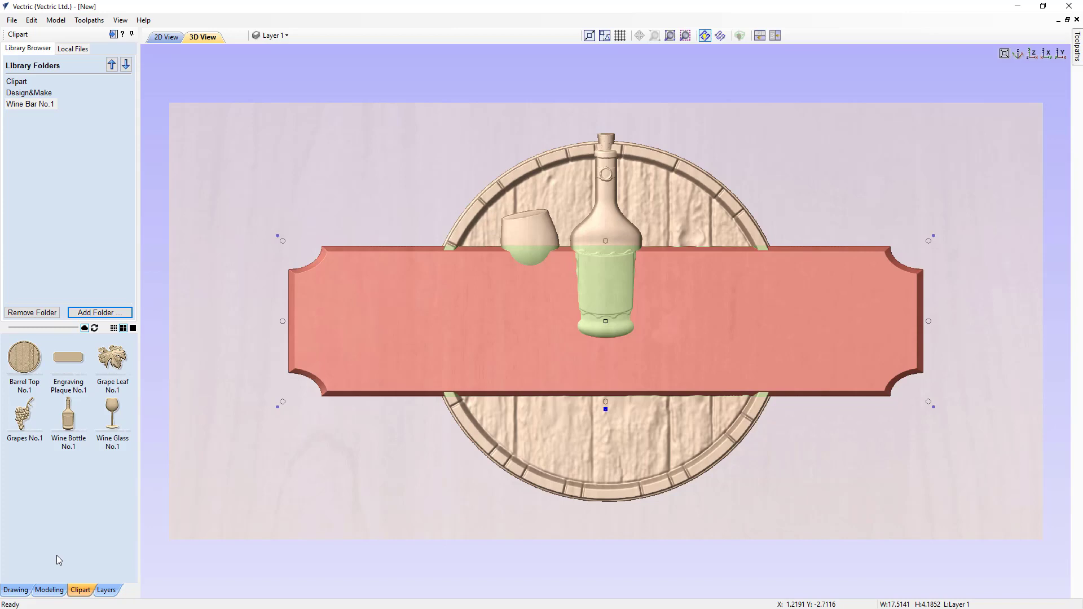
Step: Set the engraving plaque's exact size to 18 inches wide and 5 inches high, without linking the proportions
{"action": "left_click", "coordinate": [25, 590]}
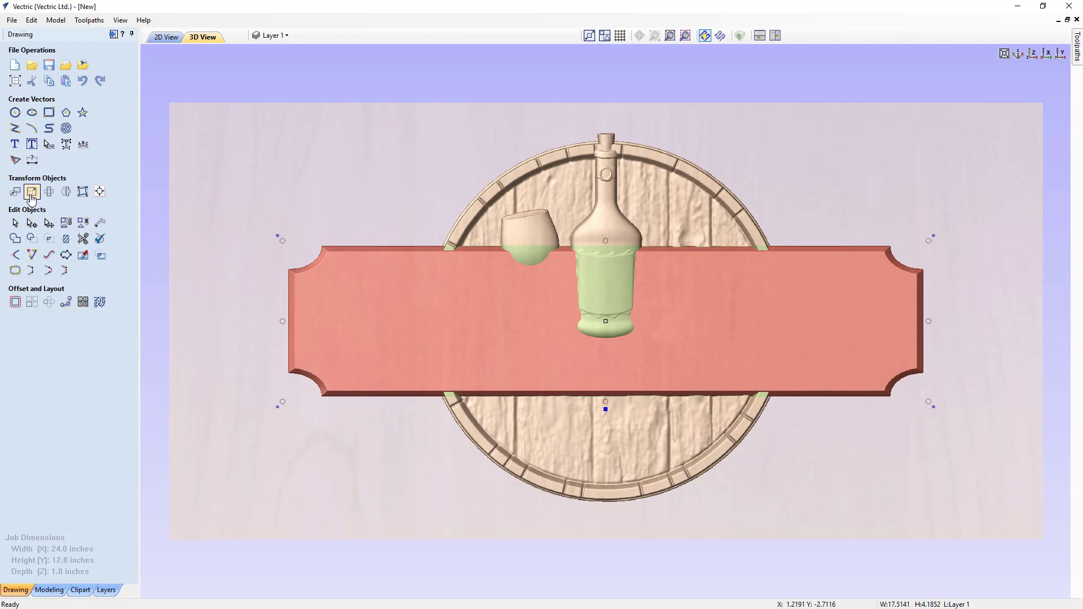
{"action": "left_click", "coordinate": [31, 192]}
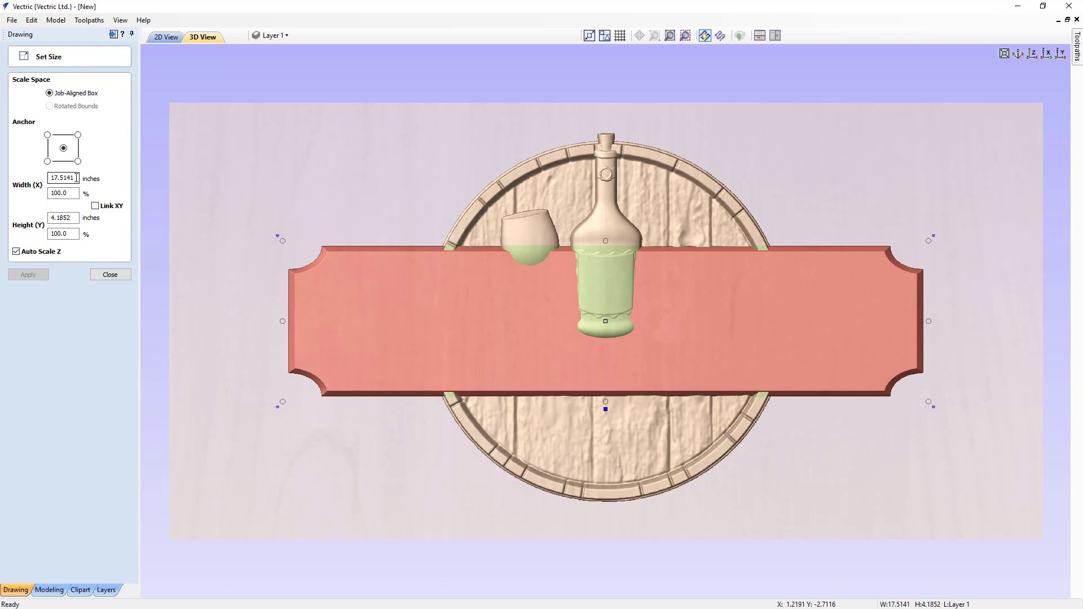
{"action": "left_click_drag", "start_coordinate": [77, 177], "coordinate": [22, 176]}
{"action": "type", "text": "1"}
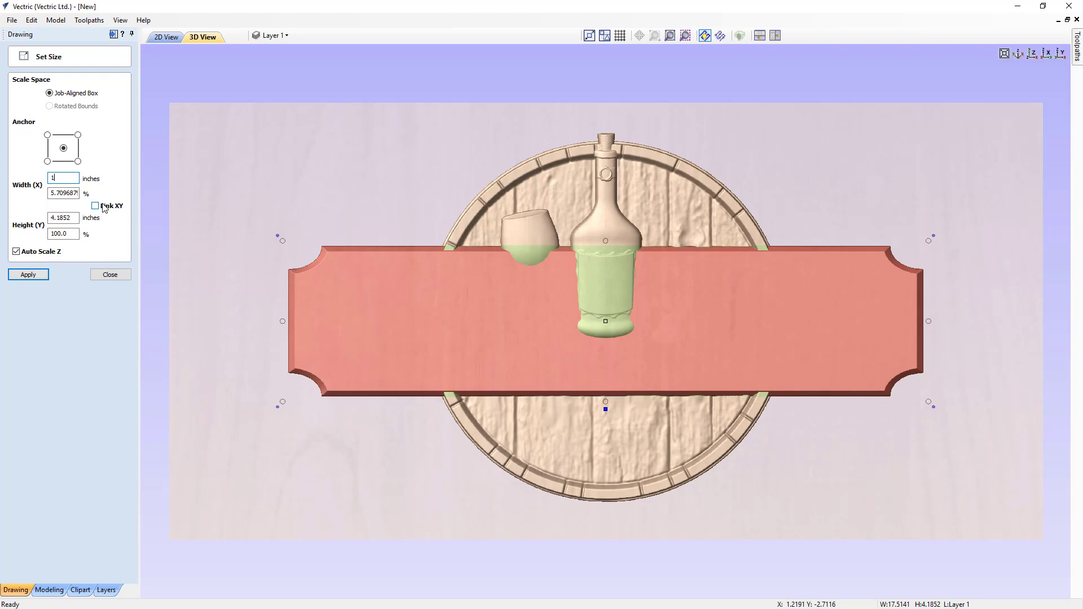
{"action": "type", "text": "8"}
{"action": "left_click", "coordinate": [75, 220]}
{"action": "type", "text": "5"}
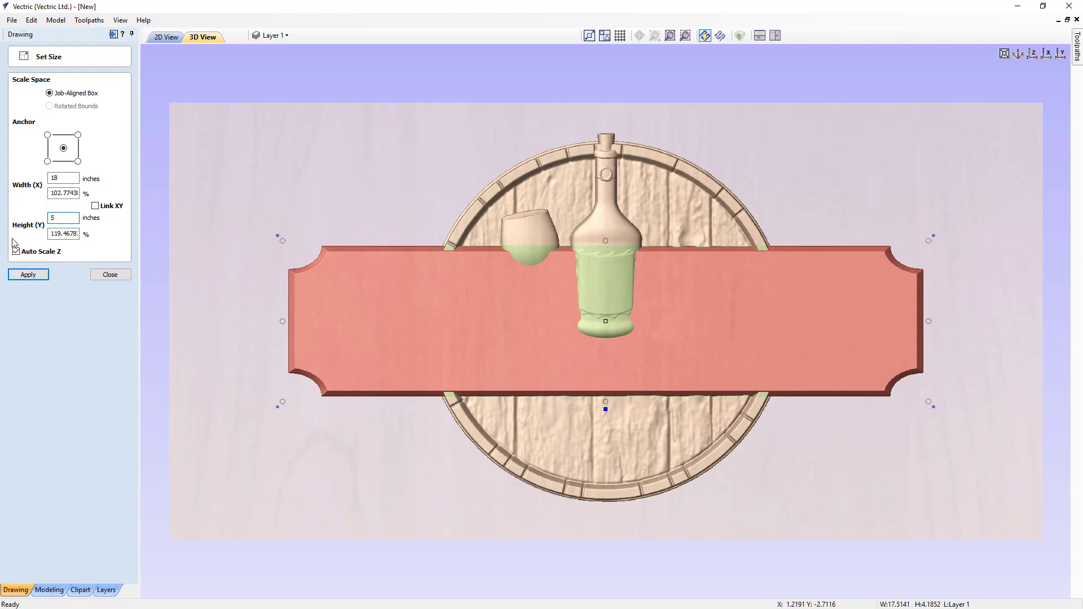
{"action": "left_click", "coordinate": [28, 274]}
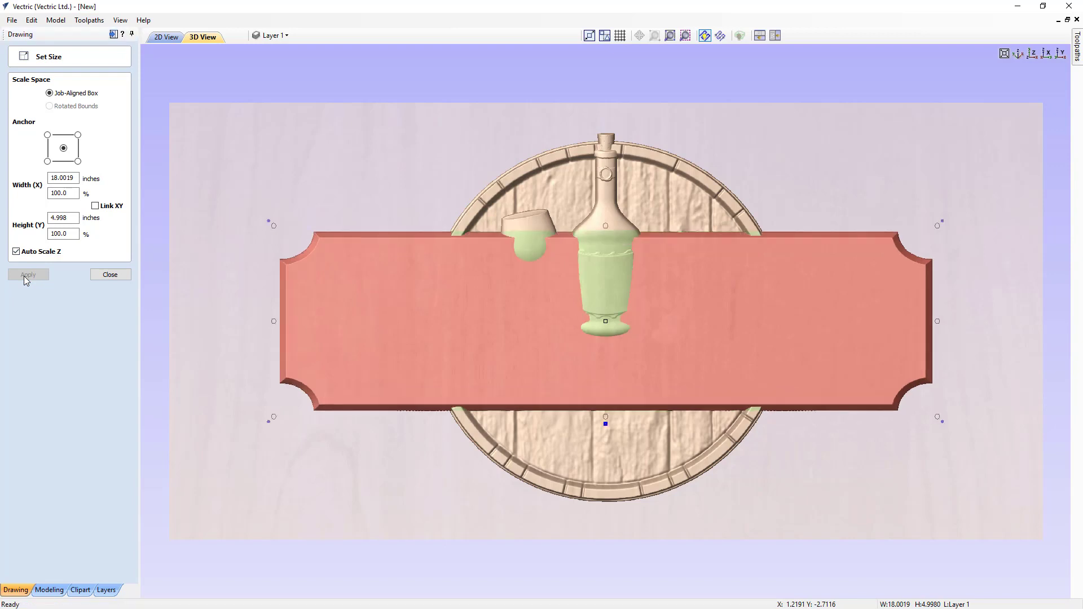
{"action": "left_click", "coordinate": [115, 274]}
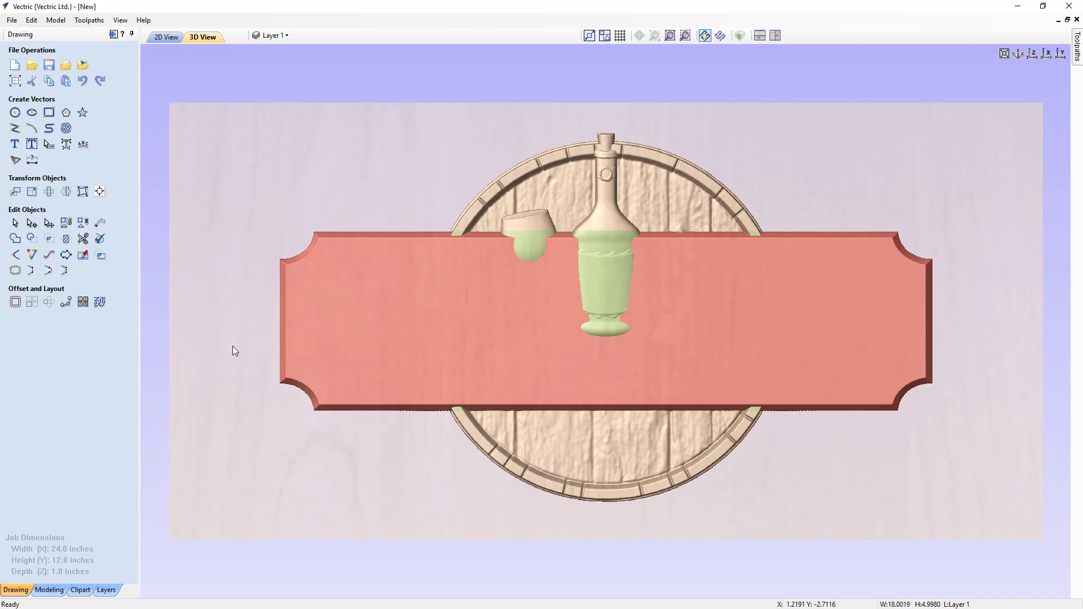
Step: Move the plaque straight down so it covers the barrel's lower half and the bottoms of the bottle and glass
{"action": "left_click", "coordinate": [547, 351]}
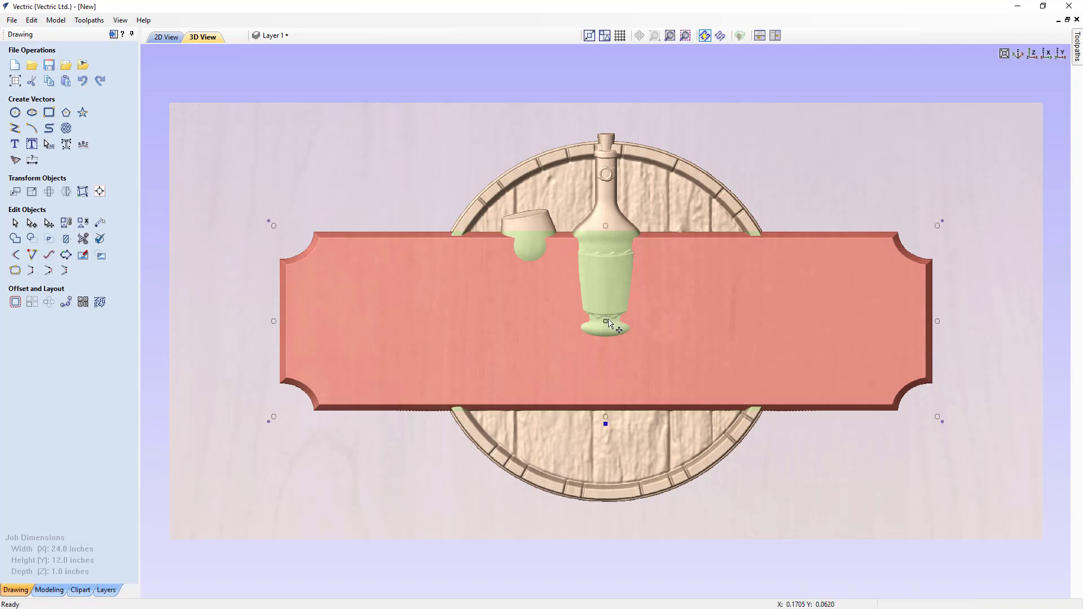
{"action": "left_click_drag", "start_coordinate": [606, 320], "coordinate": [607, 420]}
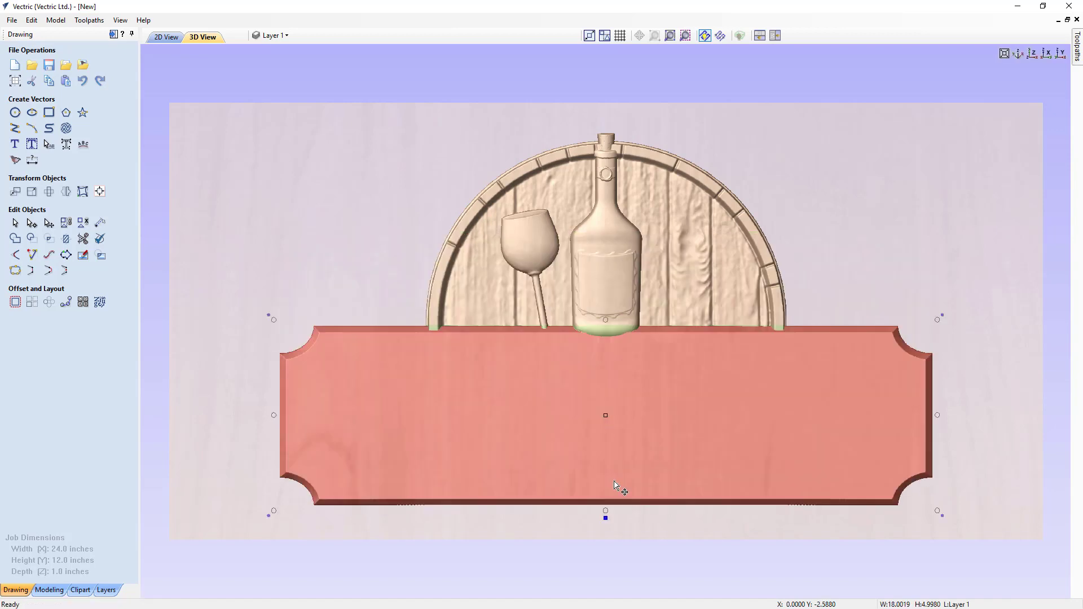
{"action": "mouse_move", "coordinate": [605, 415]}
{"action": "left_mouse_down"}
{"action": "mouse_move", "coordinate": [604, 400]}
{"action": "mouse_move", "coordinate": [604, 412]}
{"action": "left_mouse_up"}
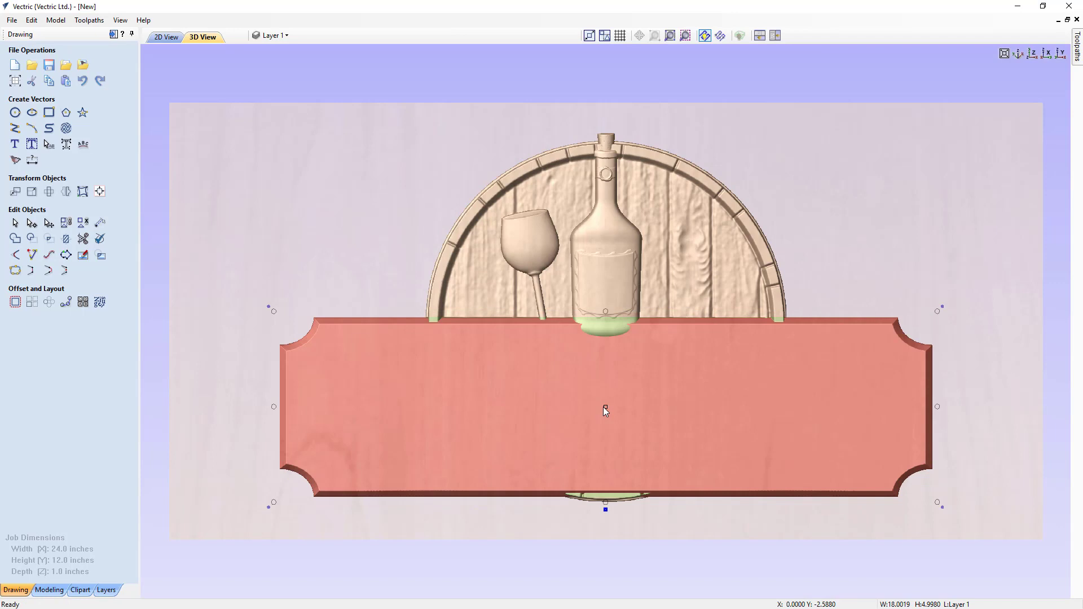
{"action": "key", "text": "Down"}
{"action": "key", "text": "Down"}
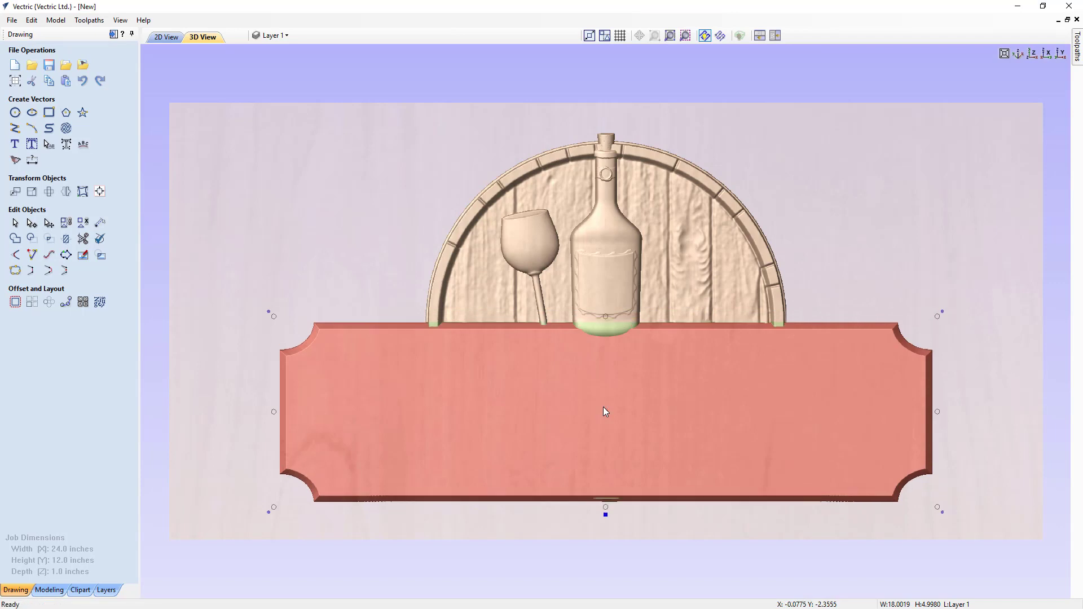
{"action": "key", "text": "Down"}
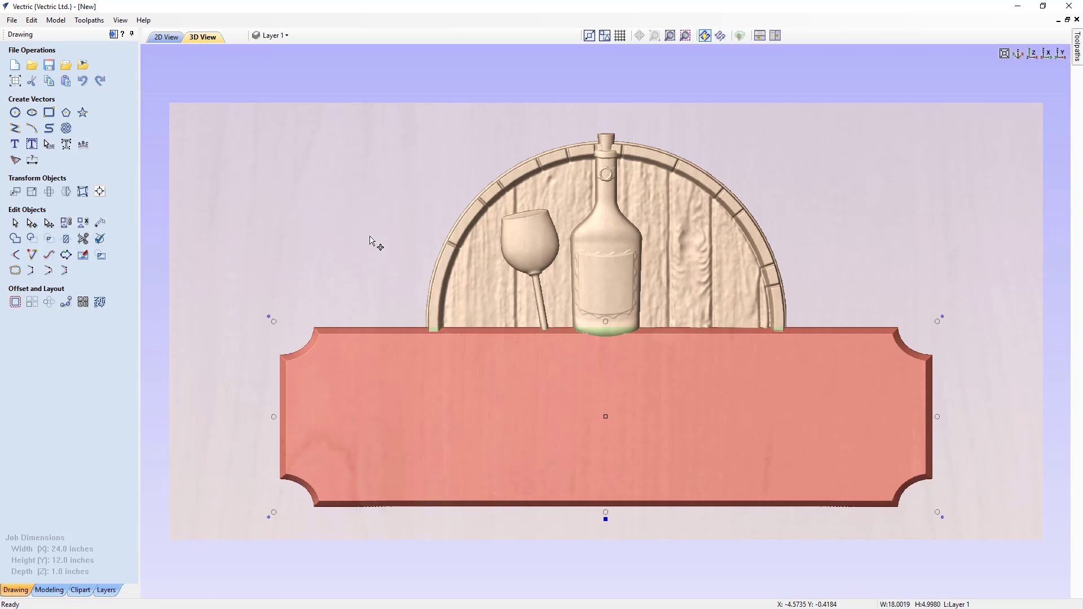
{"action": "left_click_drag", "start_coordinate": [374, 242], "coordinate": [441, 273]}
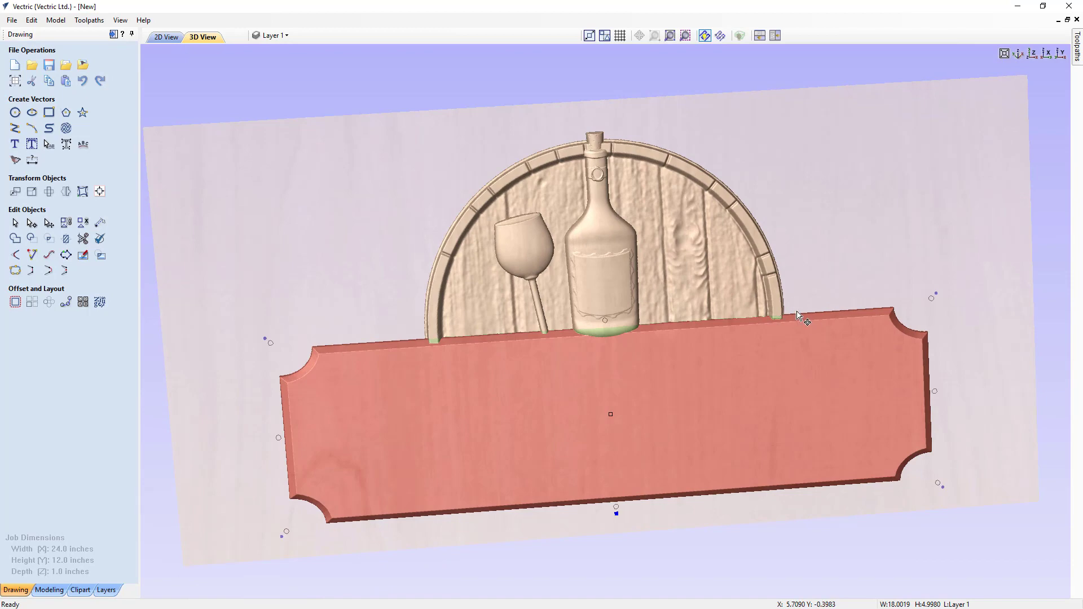
{"action": "left_click_drag", "start_coordinate": [955, 485], "coordinate": [594, 394]}
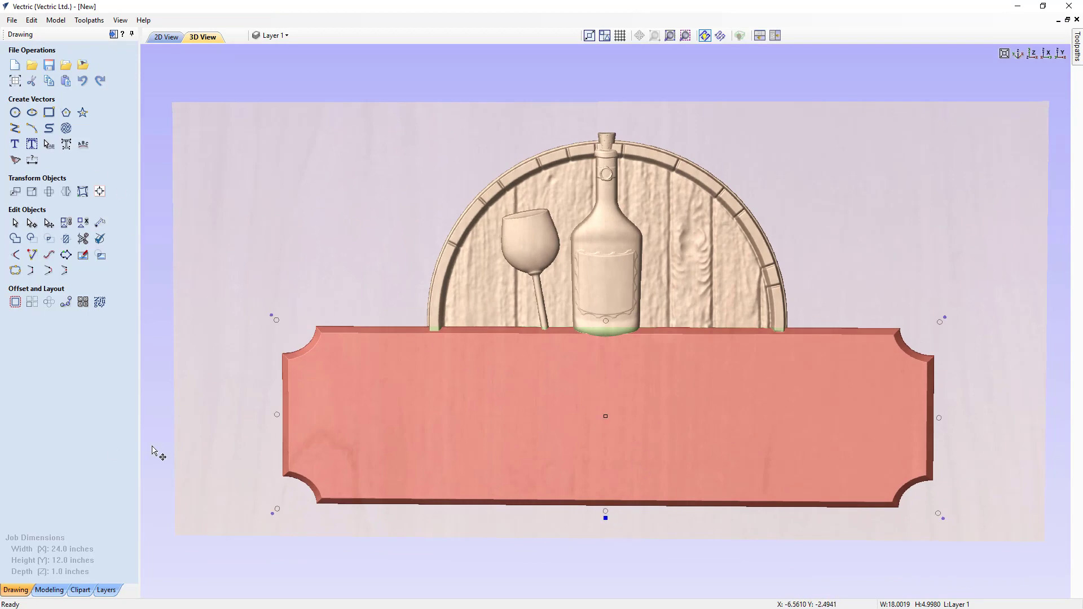
Step: Set the engraving plaque's base height to 0.1 inches, keeping the properties box clear of the model
{"action": "left_click", "coordinate": [49, 590]}
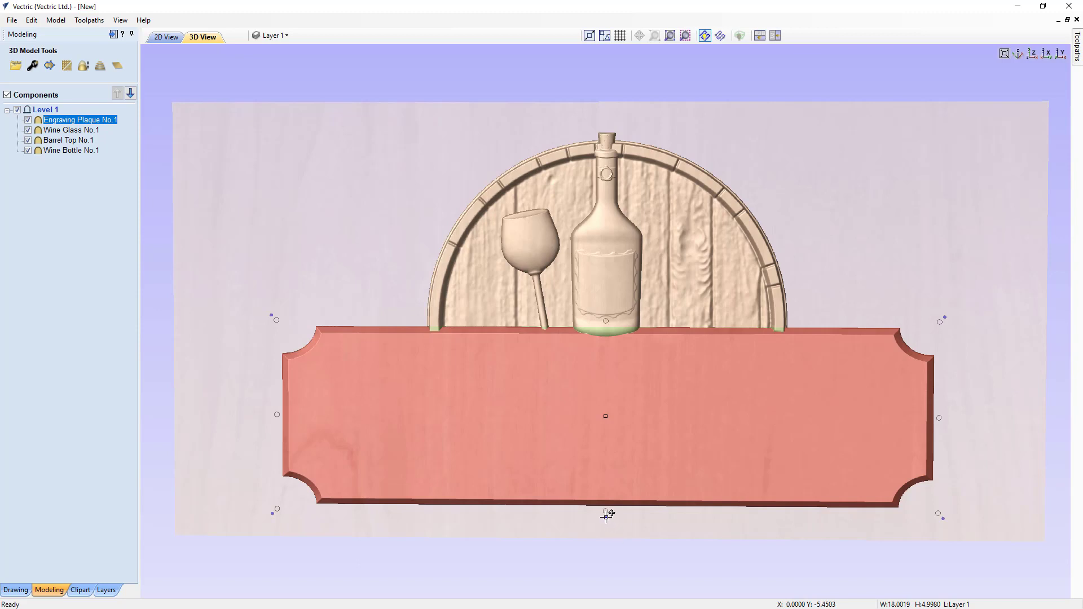
{"action": "left_click", "coordinate": [606, 515]}
{"action": "left_click_drag", "start_coordinate": [656, 462], "coordinate": [879, 86]}
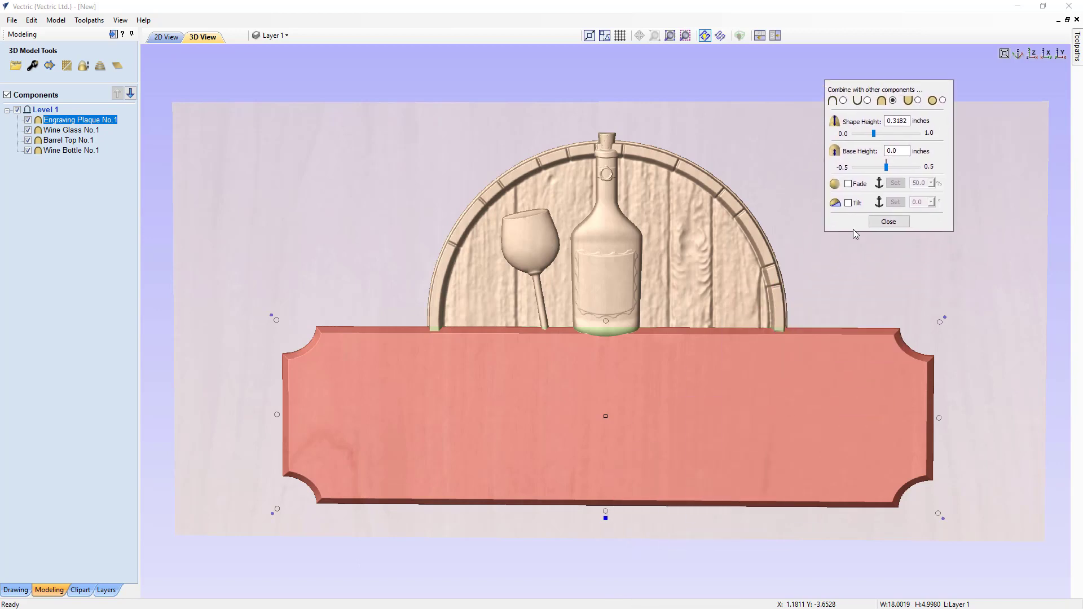
{"action": "left_click", "coordinate": [34, 67]}
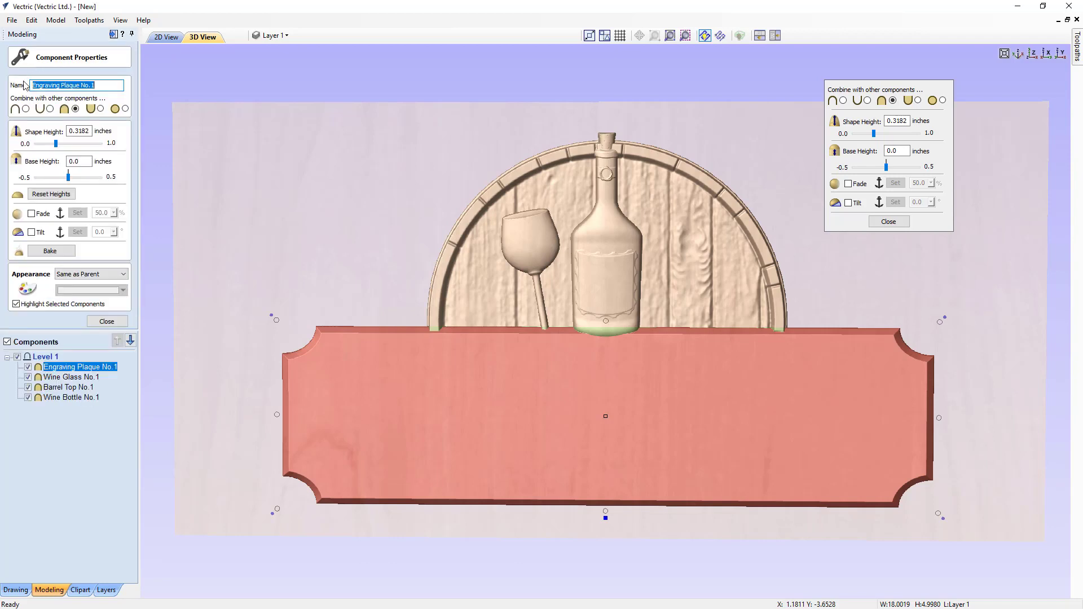
{"action": "left_click", "coordinate": [106, 320]}
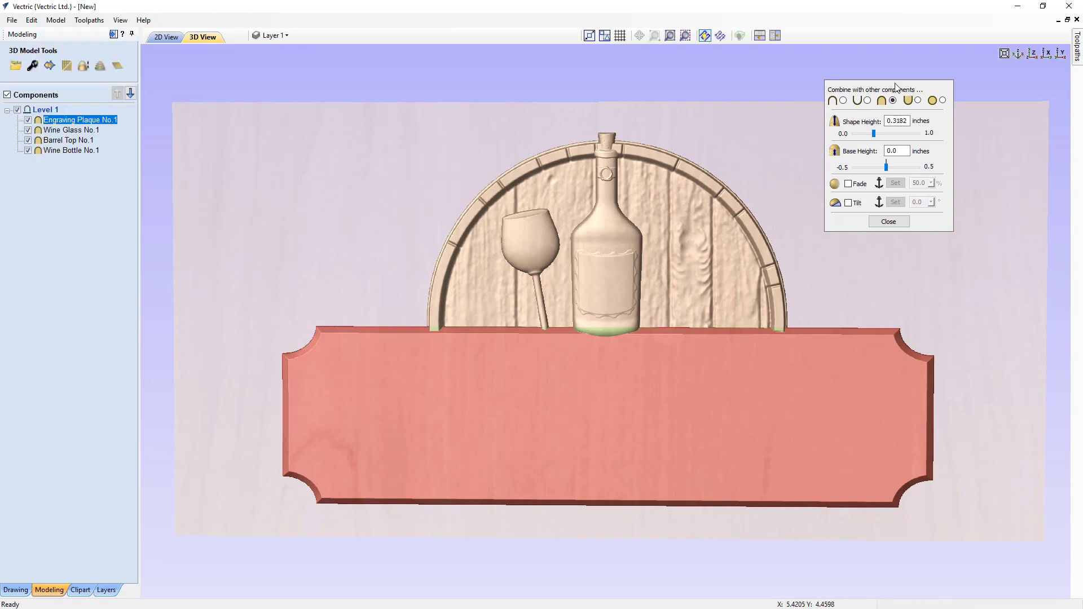
{"action": "left_click_drag", "start_coordinate": [885, 88], "coordinate": [915, 71]}
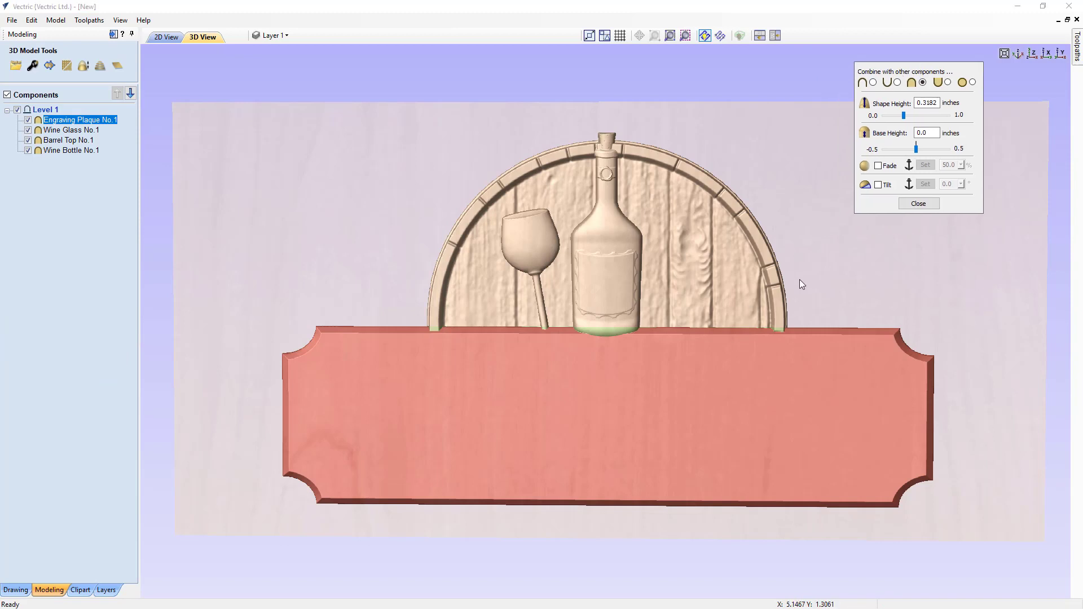
{"action": "left_click_drag", "start_coordinate": [932, 132], "coordinate": [921, 129]}
{"action": "type", "text": "1"}
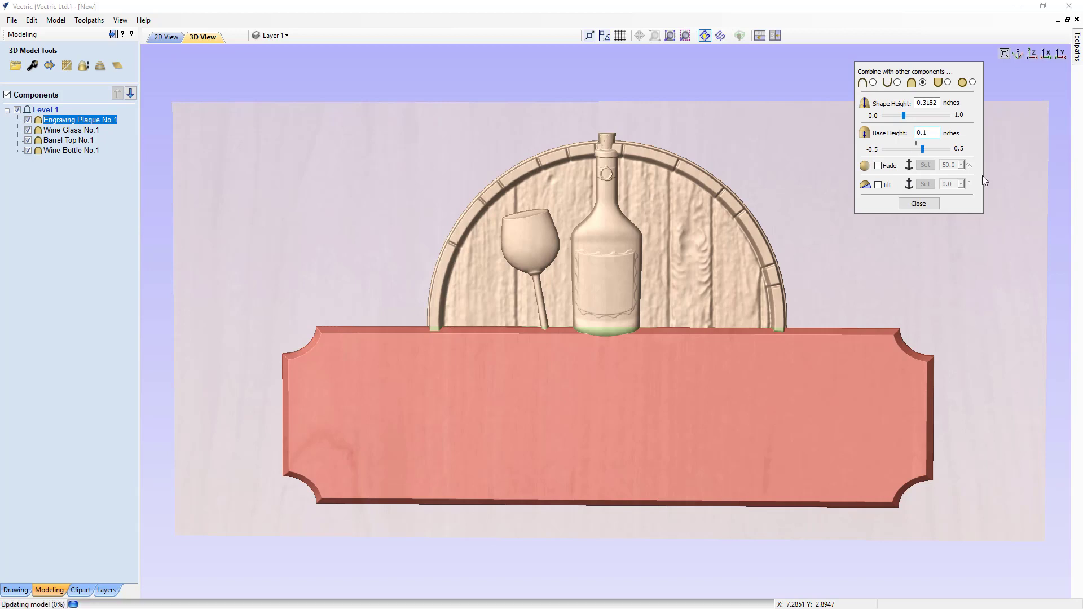
Step: Apply the engraving plaque's 0.1-inch base height and consult the Wine Bar No.1 project page image for the sign layout
{"action": "key", "text": "Return"}
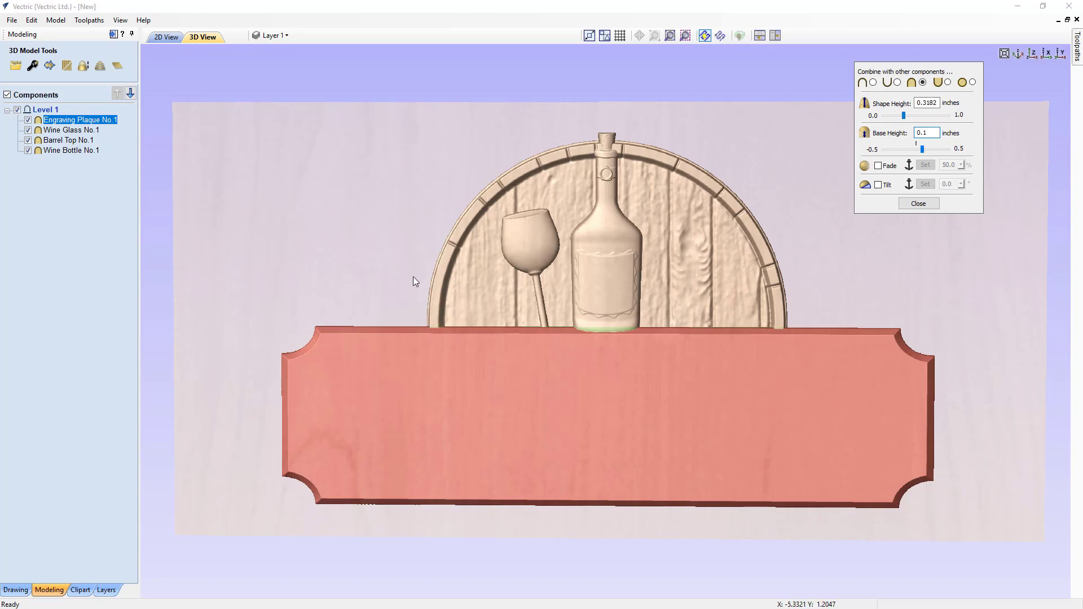
{"action": "mouse_move", "coordinate": [400, 262]}
{"action": "left_mouse_down"}
{"action": "mouse_move", "coordinate": [534, 317]}
{"action": "mouse_move", "coordinate": [564, 354]}
{"action": "mouse_move", "coordinate": [428, 297]}
{"action": "mouse_move", "coordinate": [393, 262]}
{"action": "left_mouse_up"}
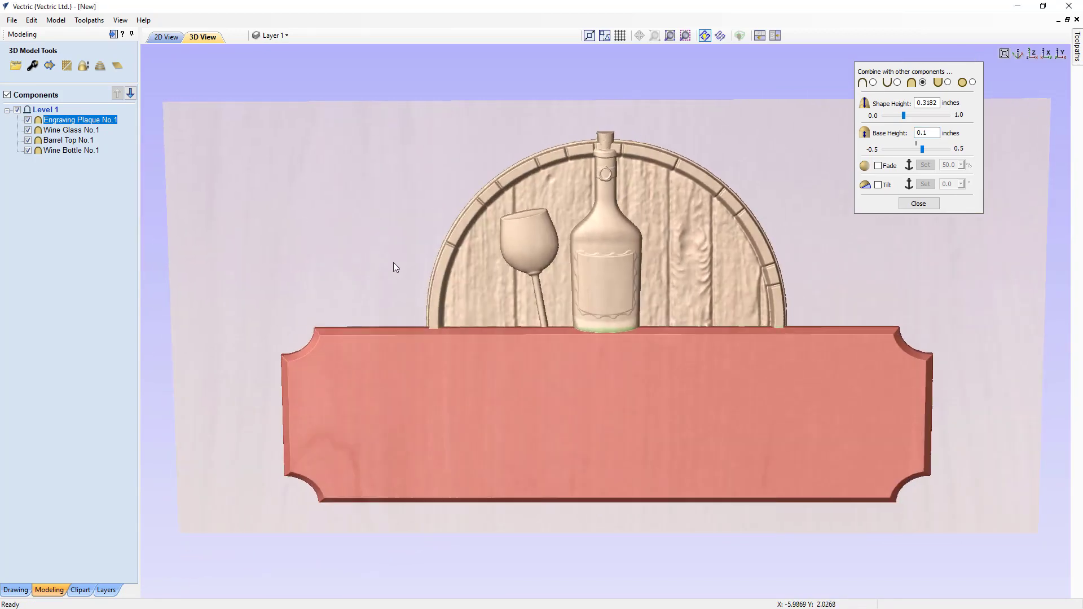
{"action": "left_click", "coordinate": [1027, 56]}
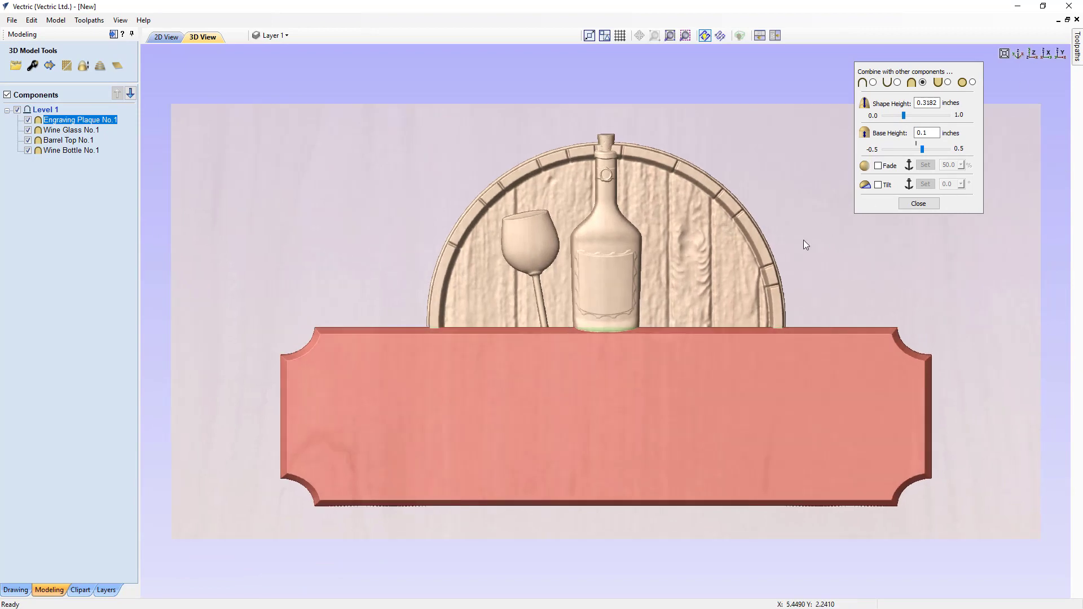
{"action": "left_click", "coordinate": [803, 239]}
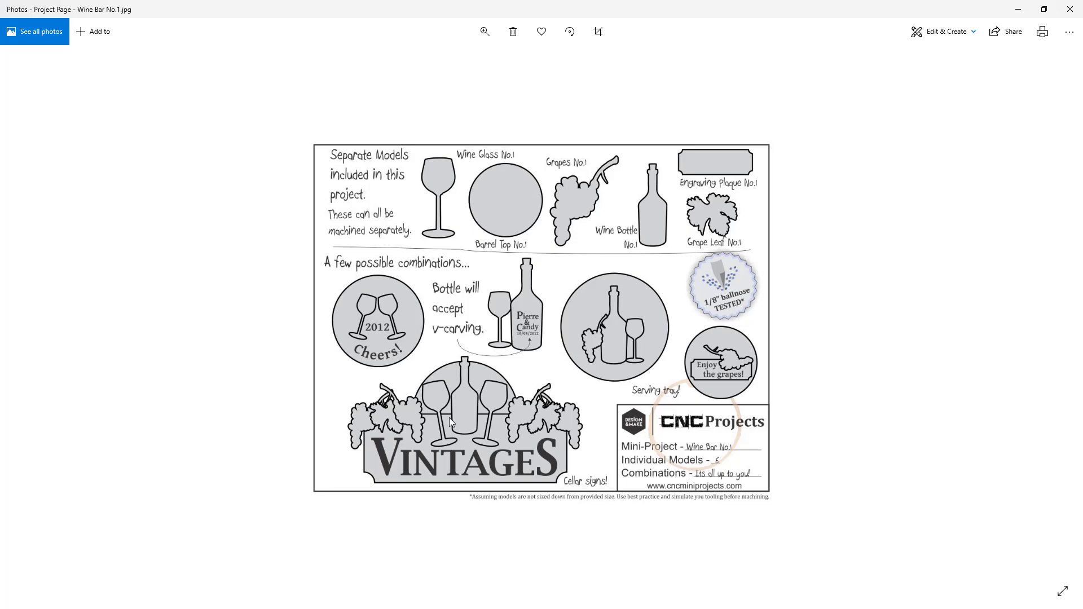
{"action": "left_click", "coordinate": [1021, 8]}
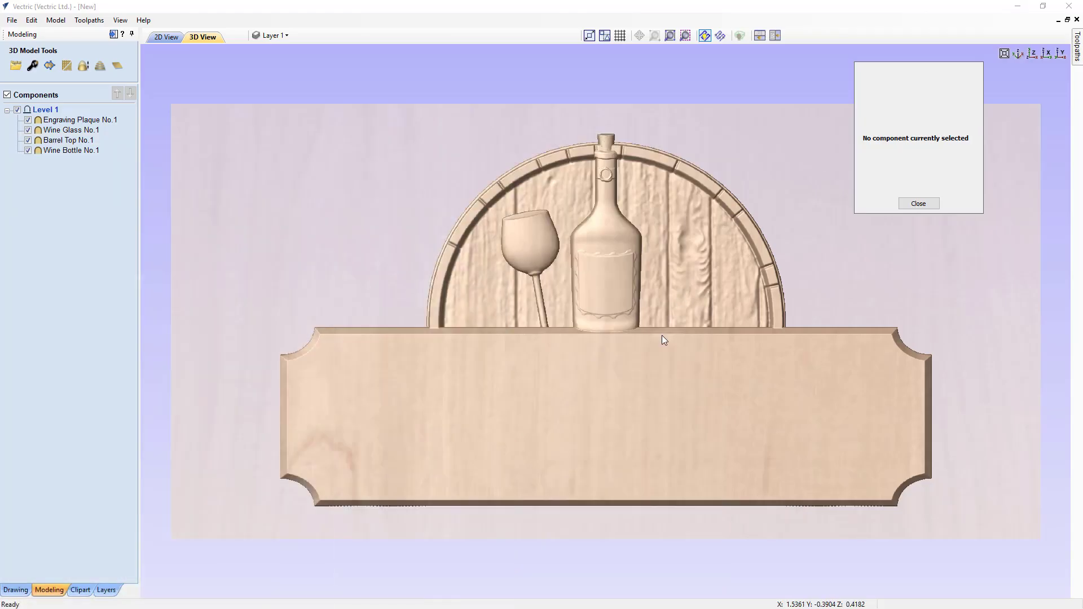
Step: Enlarge the wine bottle to about 2.52 x 7.25 inches and move it down the centre line to overlap the plaque's upper part
{"action": "left_click", "coordinate": [614, 263]}
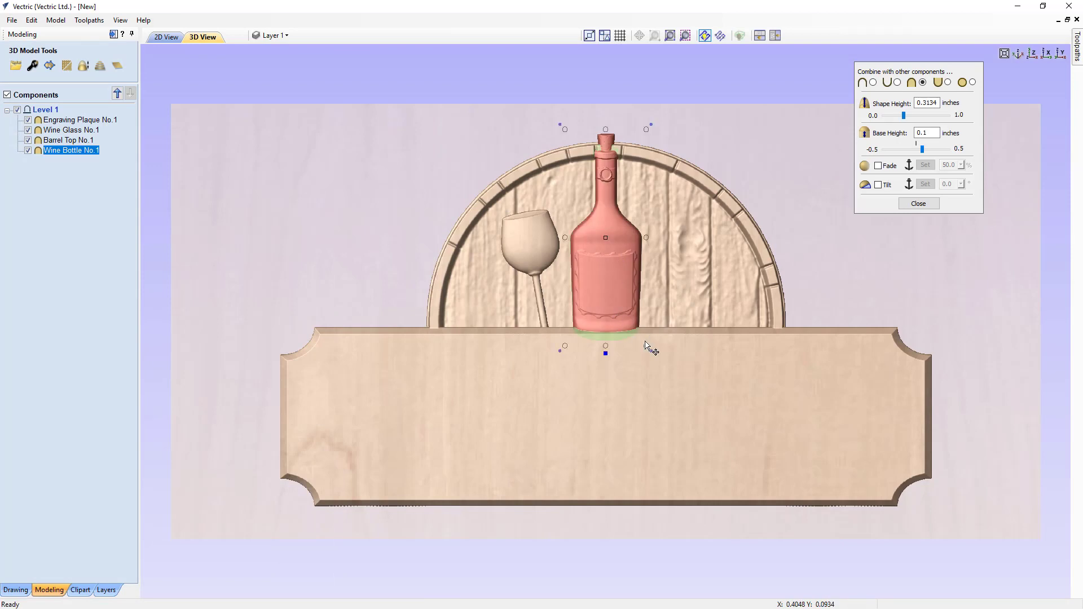
{"action": "left_click_drag", "start_coordinate": [646, 346], "coordinate": [658, 363]}
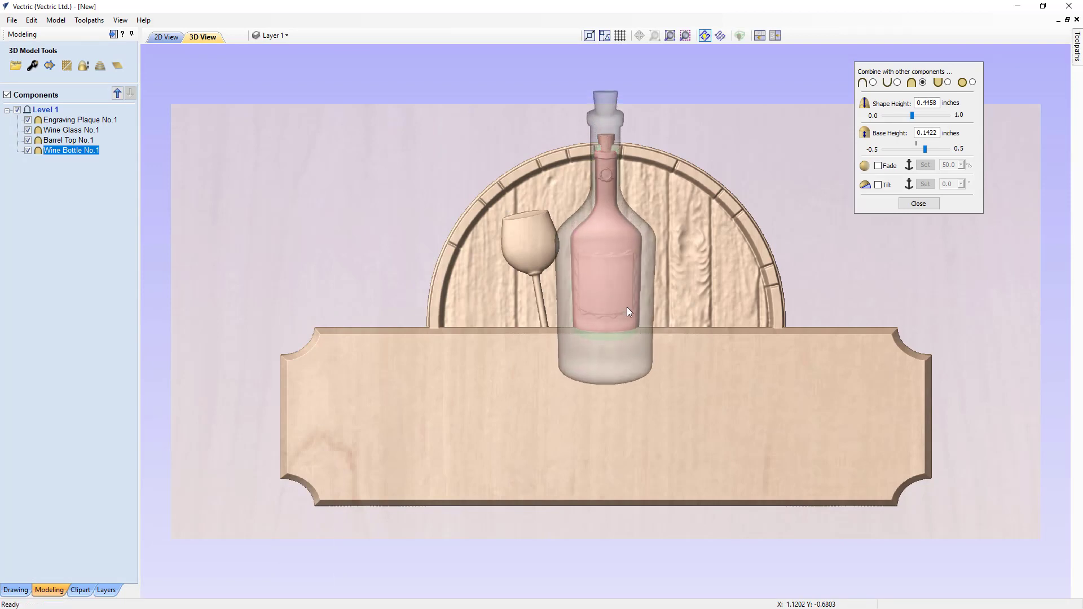
{"action": "left_click_drag", "start_coordinate": [607, 240], "coordinate": [604, 265]}
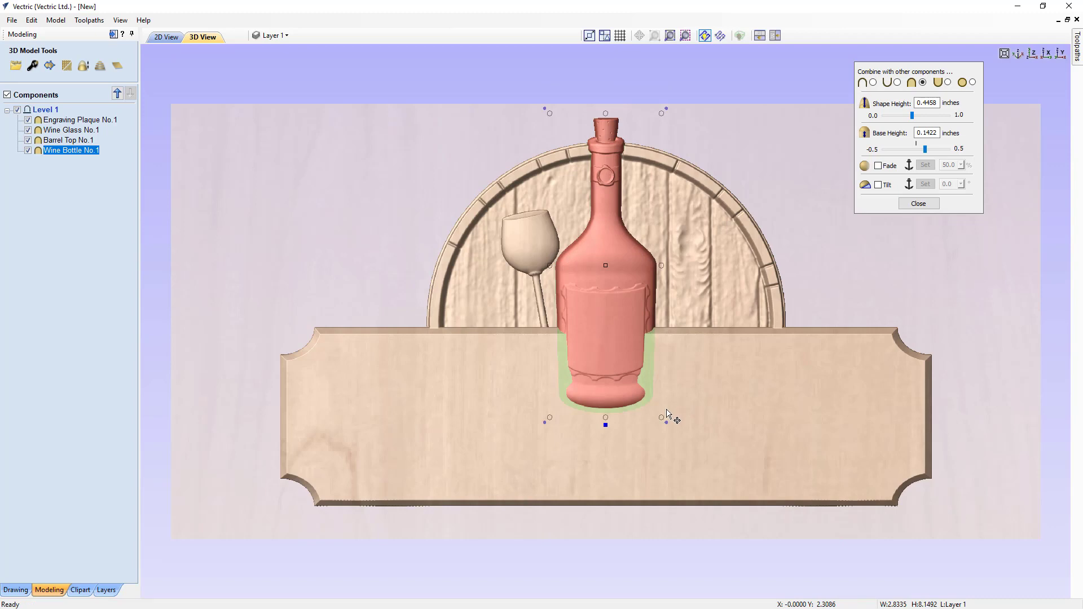
{"action": "left_click_drag", "start_coordinate": [661, 417], "coordinate": [652, 401]}
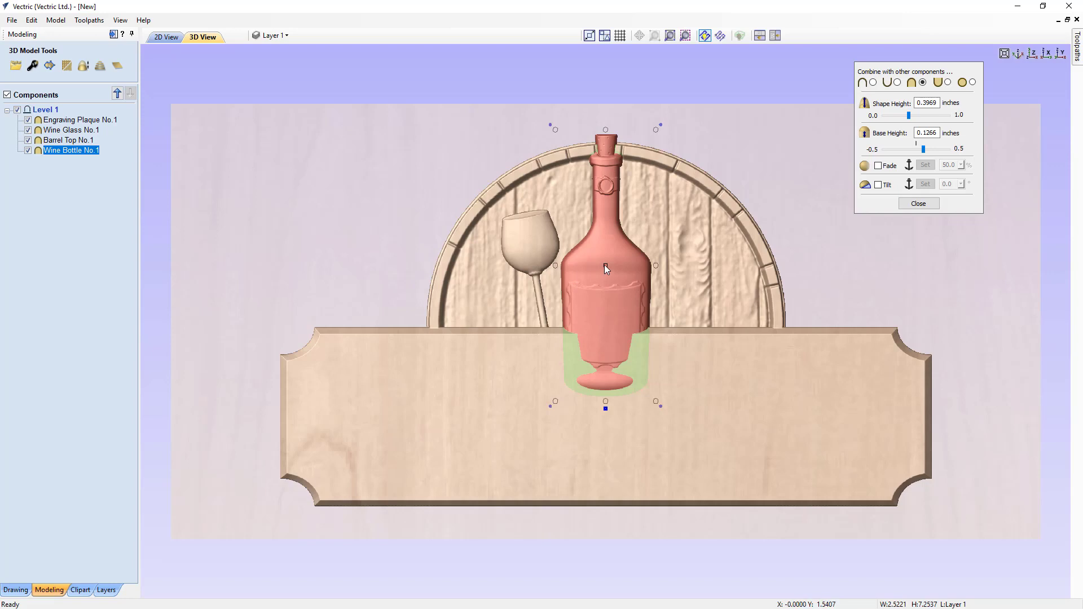
{"action": "left_click_drag", "start_coordinate": [606, 269], "coordinate": [605, 259]}
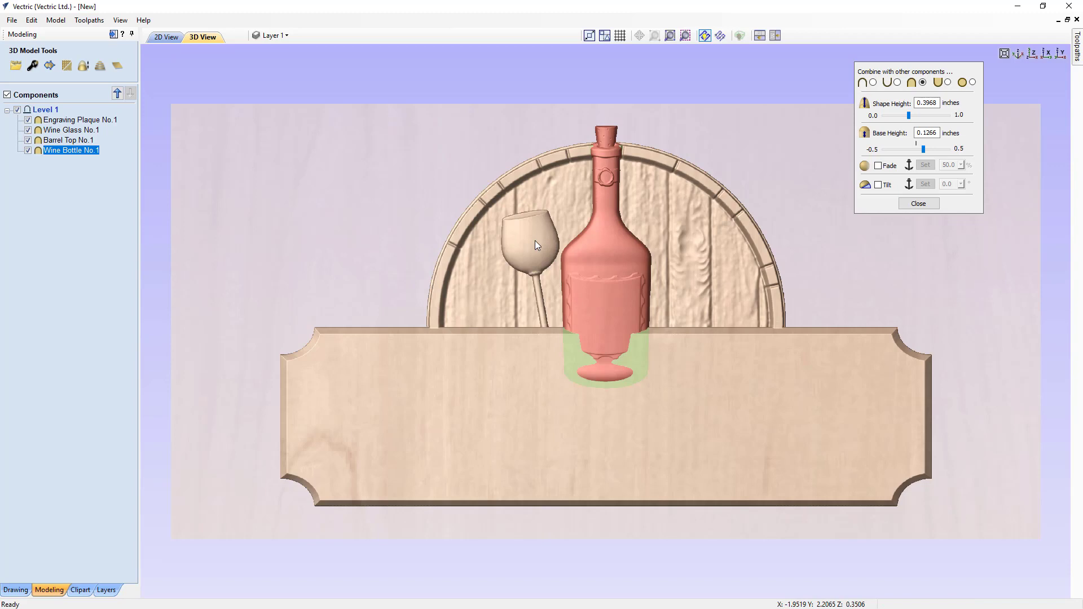
Step: Enlarge the wine glass to about 2.45 x 4.74 inches and shift it away from the bottle, with its foot over the plaque
{"action": "left_click", "coordinate": [534, 241]}
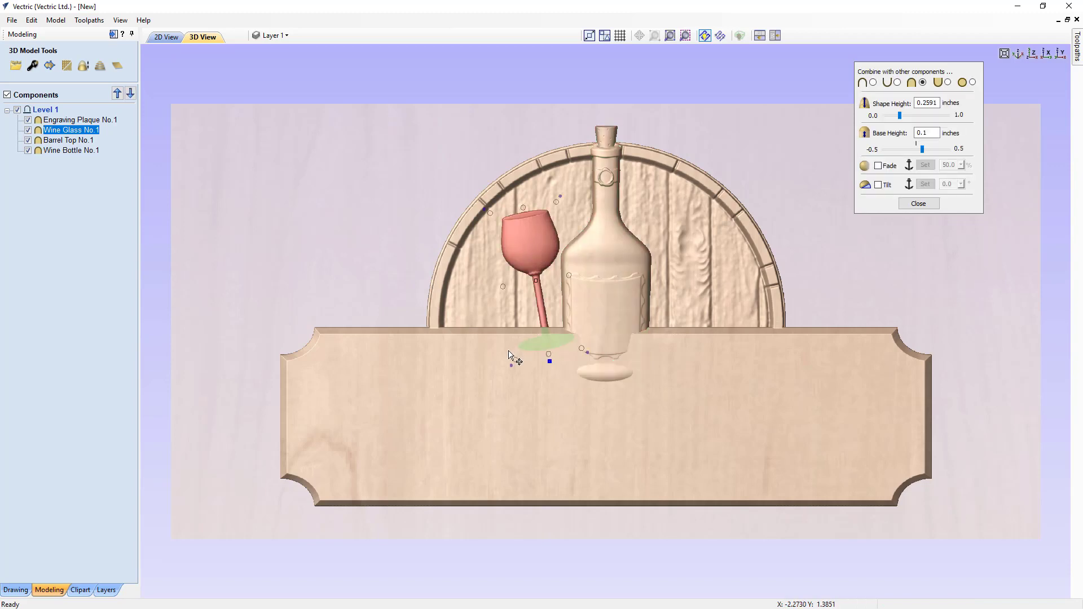
{"action": "left_click_drag", "start_coordinate": [516, 362], "coordinate": [514, 359]}
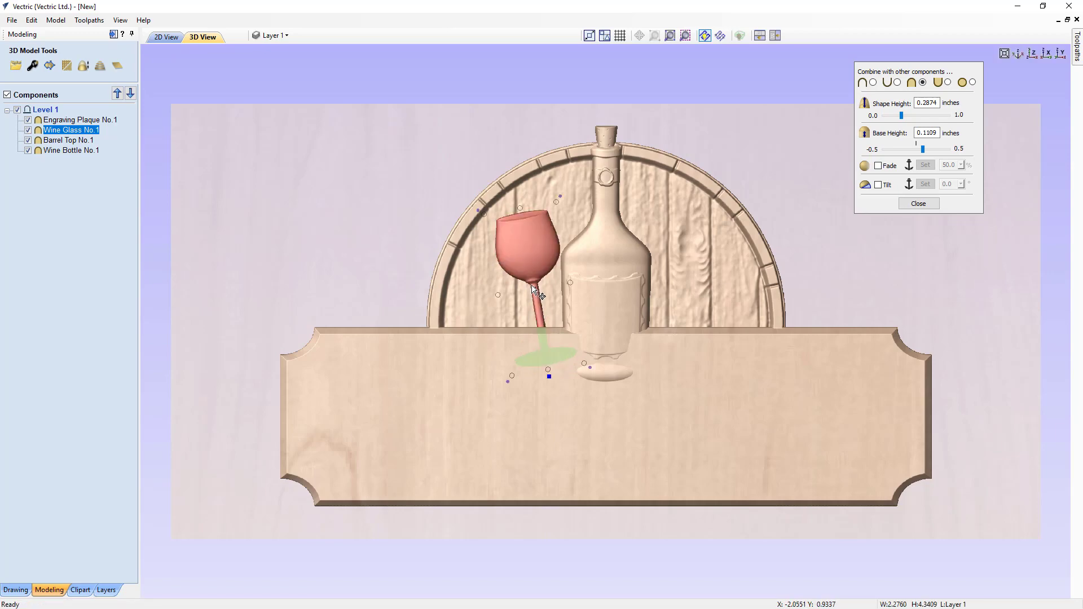
{"action": "left_click_drag", "start_coordinate": [534, 291], "coordinate": [522, 306]}
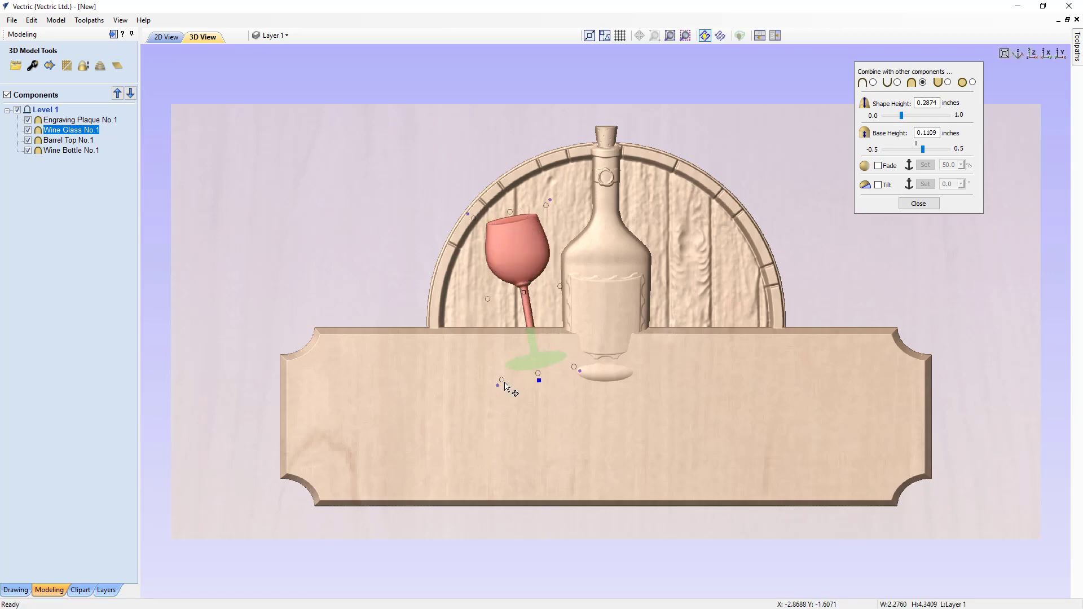
{"action": "left_click_drag", "start_coordinate": [504, 383], "coordinate": [500, 380]}
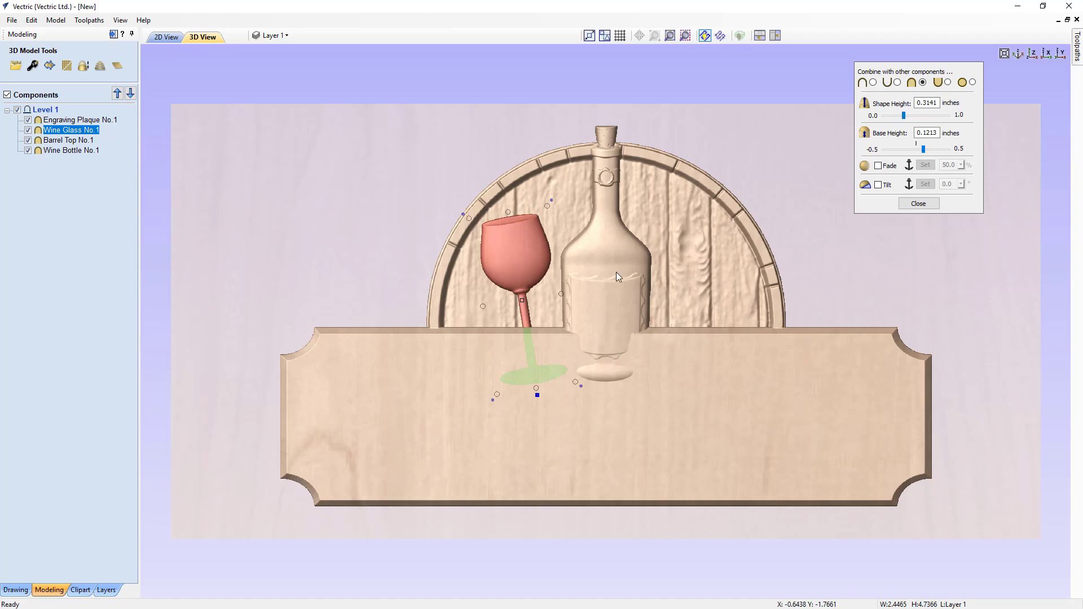
Step: Enable tilt on the wine bottle, anchored at the cork and directed towards the base, with an angle of 1 degree
{"action": "left_click", "coordinate": [602, 267]}
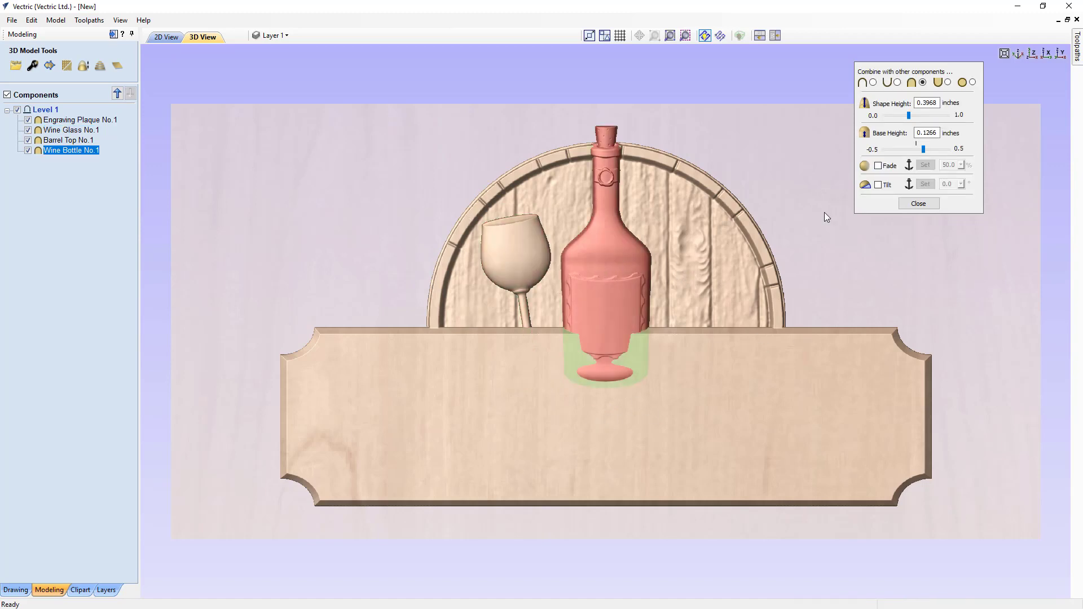
{"action": "left_click", "coordinate": [879, 186]}
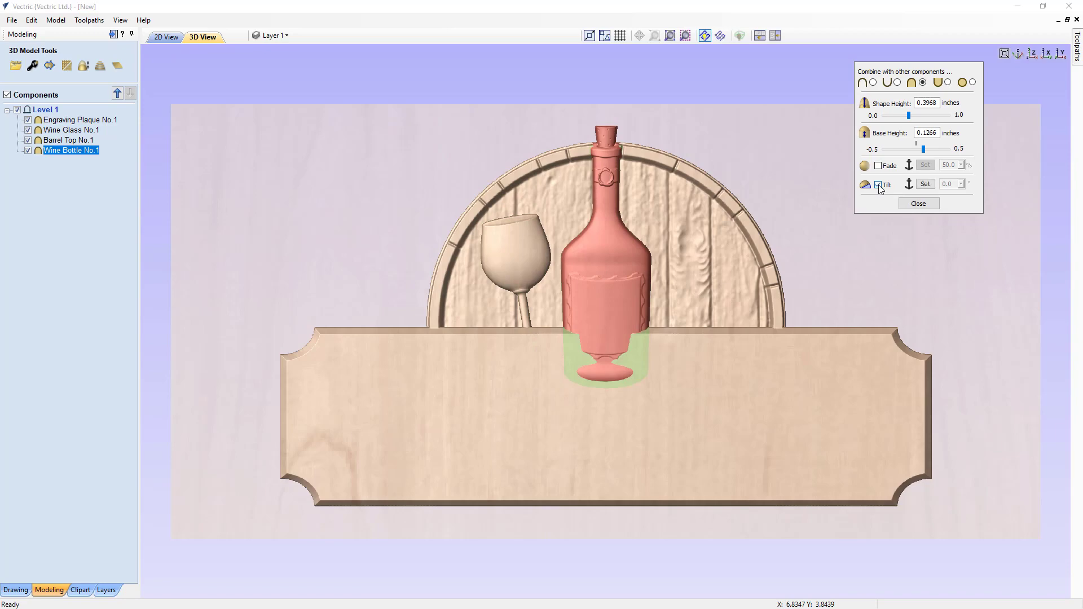
{"action": "left_click", "coordinate": [926, 184]}
{"action": "left_click", "coordinate": [612, 125]}
{"action": "left_click", "coordinate": [607, 395]}
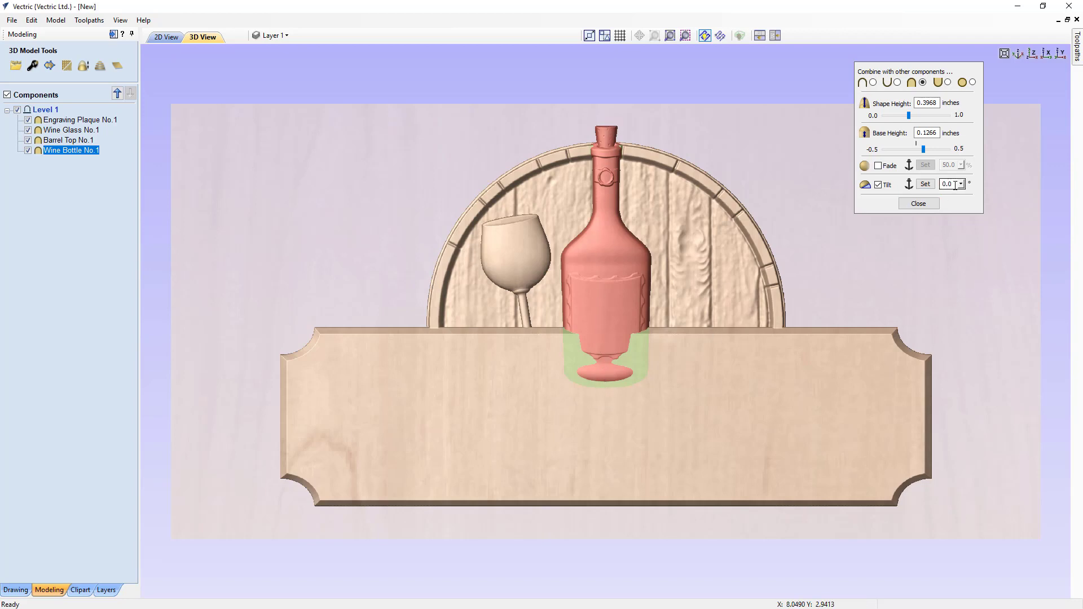
{"action": "left_click_drag", "start_coordinate": [955, 187], "coordinate": [939, 186]}
{"action": "key", "text": "Return"}
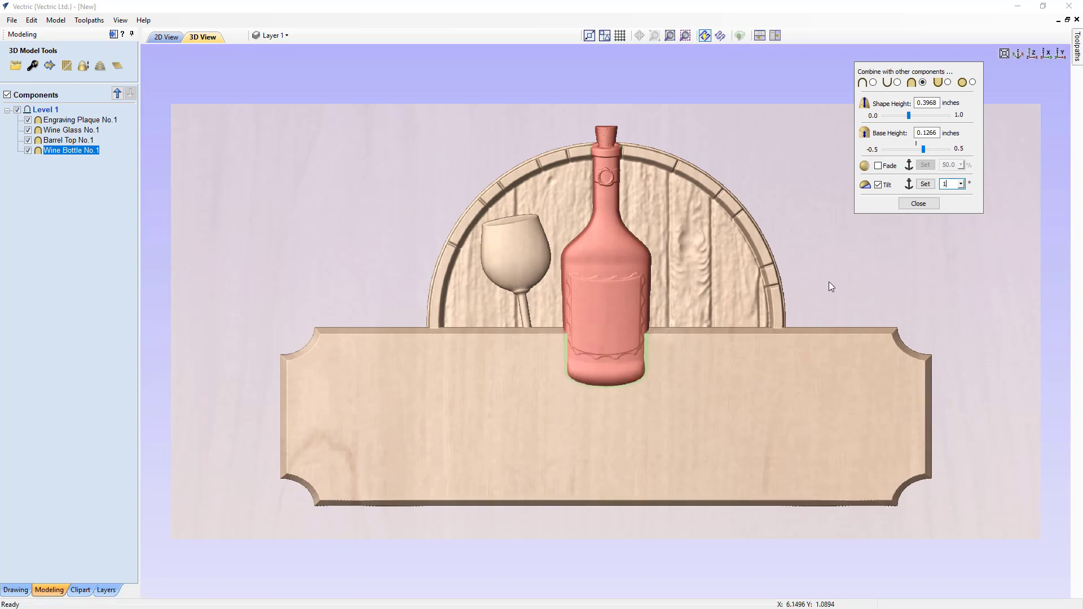
Step: Increase the wine bottle's tilt angle to 2 and then 2.5 degrees, and inspect the result from an oblique and a top view
{"action": "left_click_drag", "start_coordinate": [421, 290], "coordinate": [678, 549]}
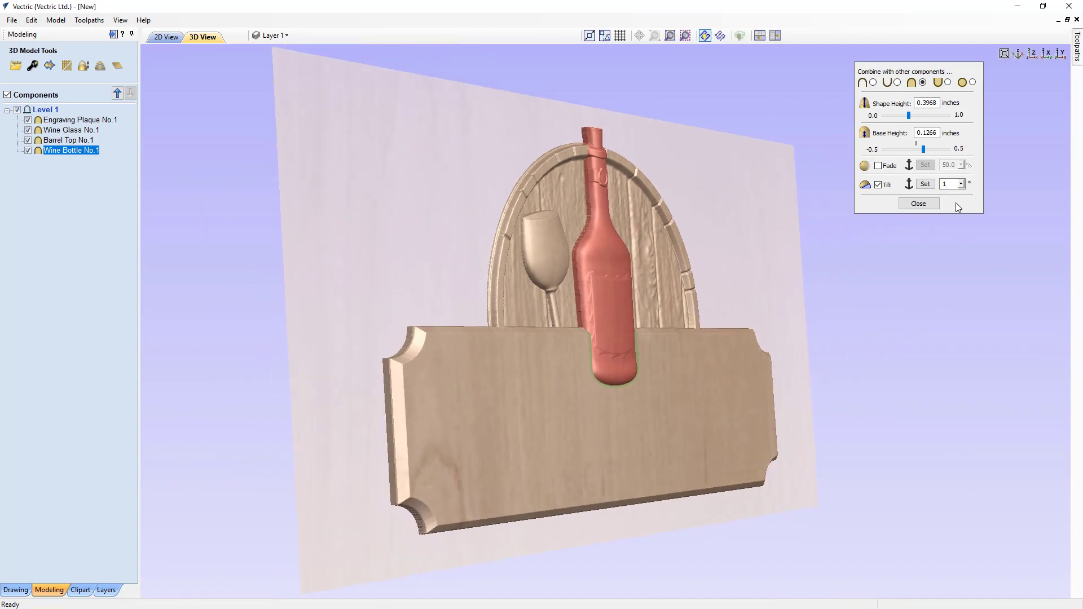
{"action": "double_click", "coordinate": [944, 184]}
{"action": "type", "text": "5"}
{"action": "key", "text": "Return"}
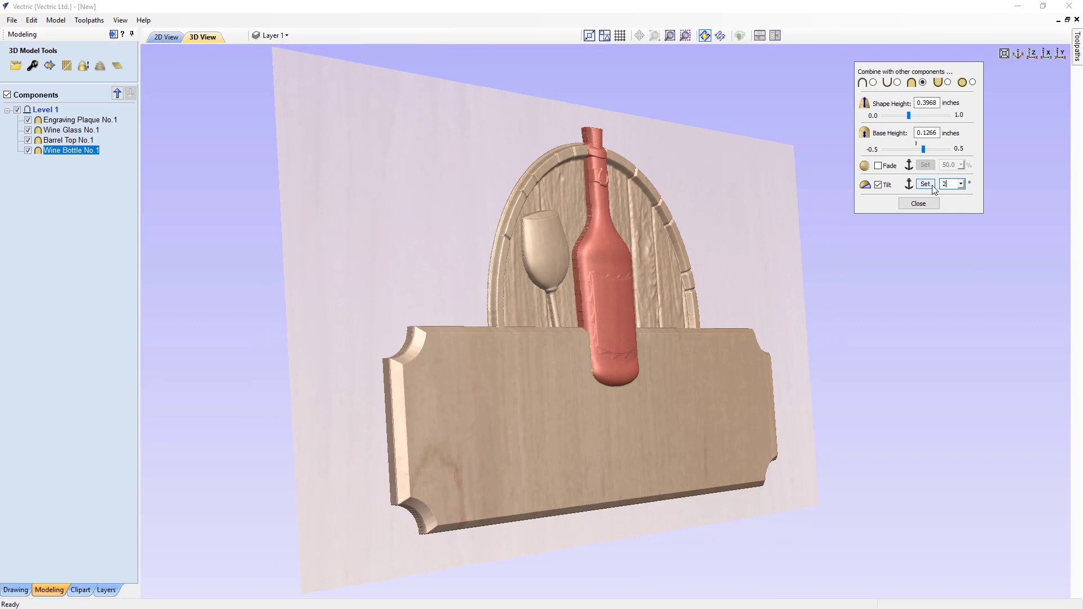
{"action": "left_click", "coordinate": [932, 187]}
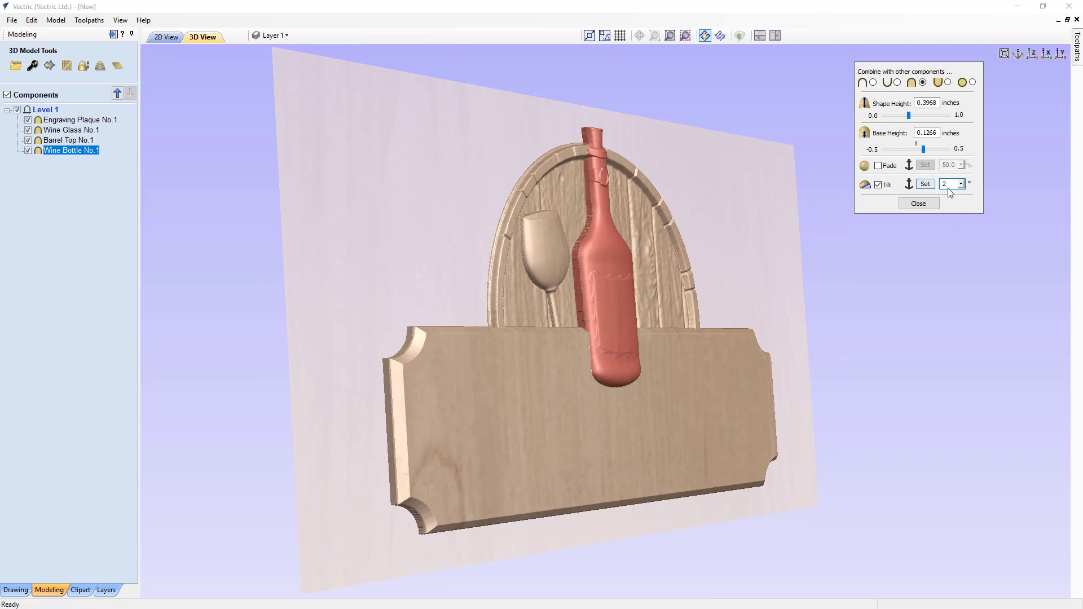
{"action": "double_click", "coordinate": [938, 183]}
{"action": "type", "text": "2.5"}
{"action": "key", "text": "Return"}
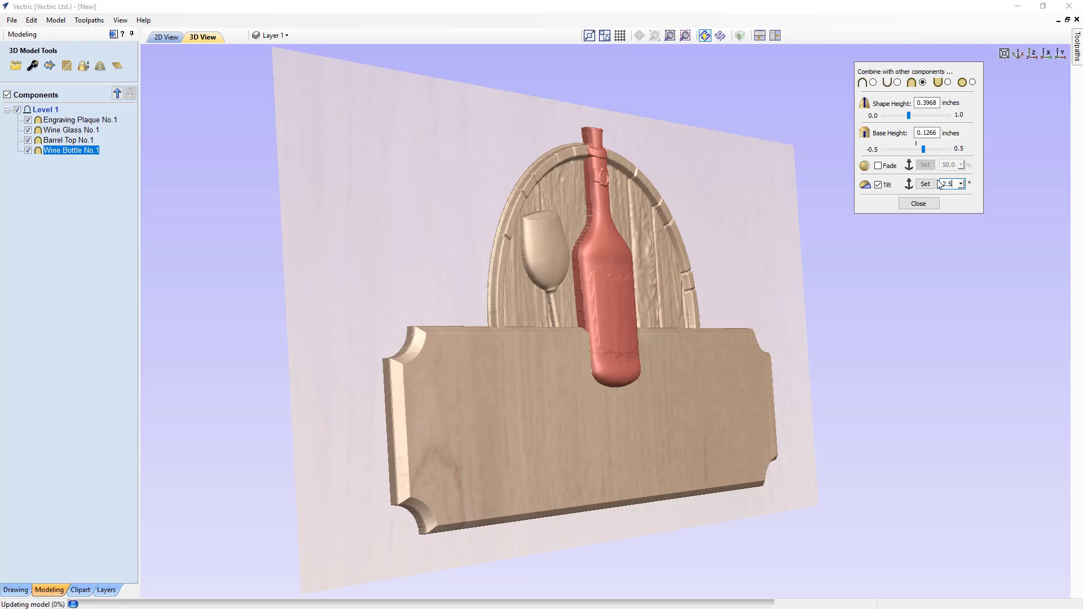
{"action": "left_click", "coordinate": [1032, 53]}
{"action": "left_click", "coordinate": [624, 555]}
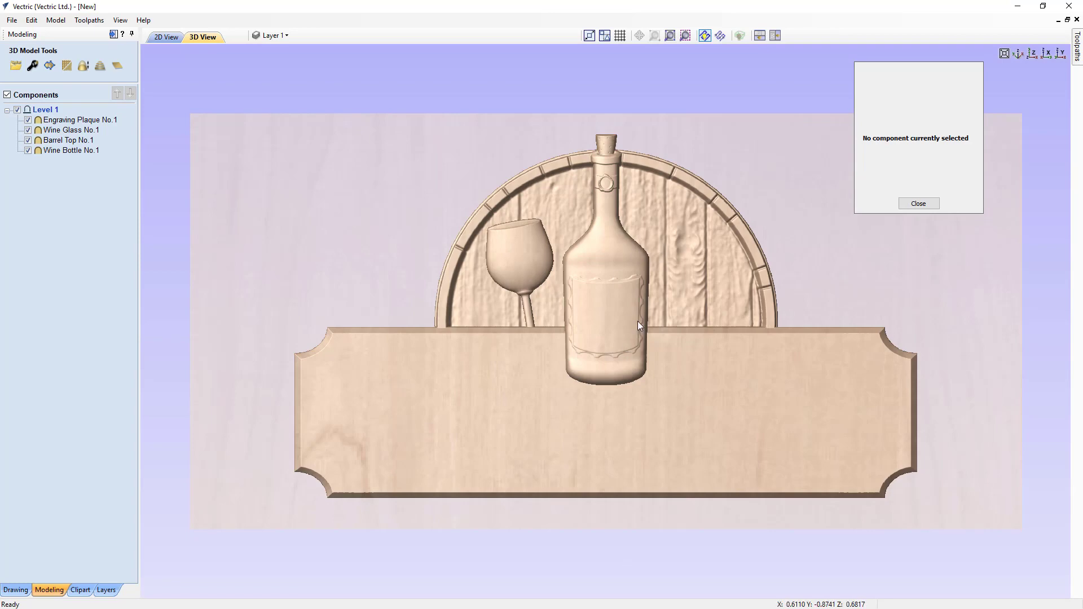
{"action": "left_click_drag", "start_coordinate": [442, 178], "coordinate": [496, 186]}
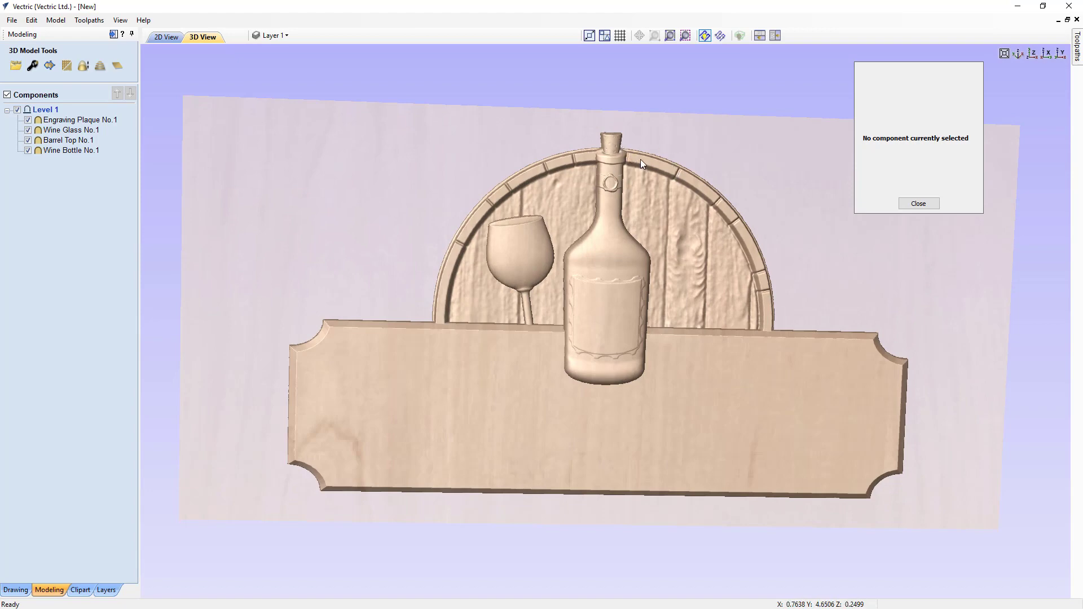
{"action": "left_click", "coordinate": [1032, 52]}
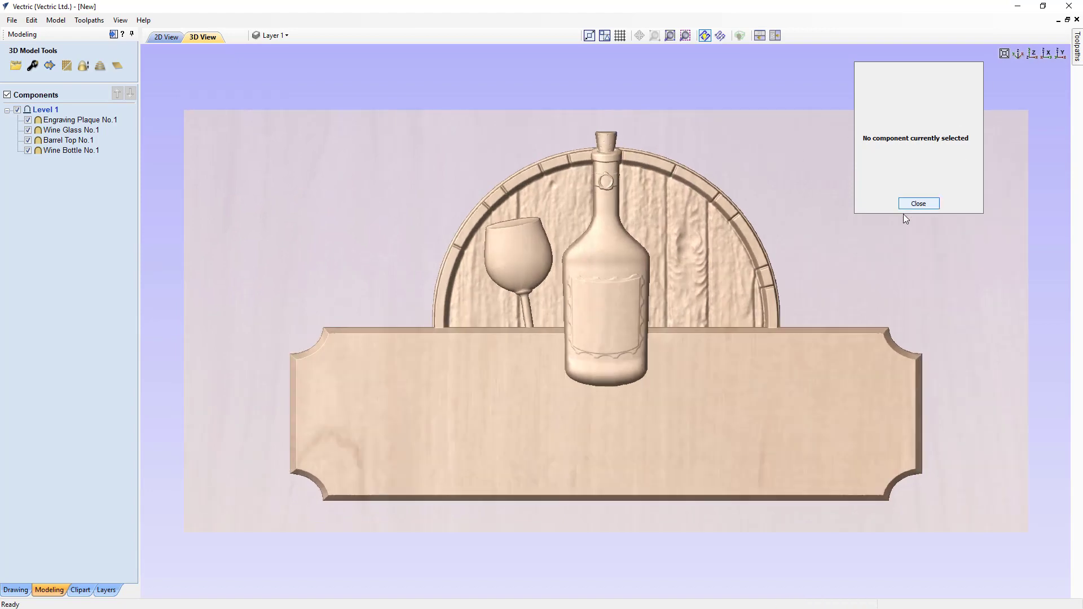
Step: Set the wine bottle's shape height to 0.45 inches, close its component properties and inspect the relief from an angle
{"action": "left_click", "coordinate": [613, 280]}
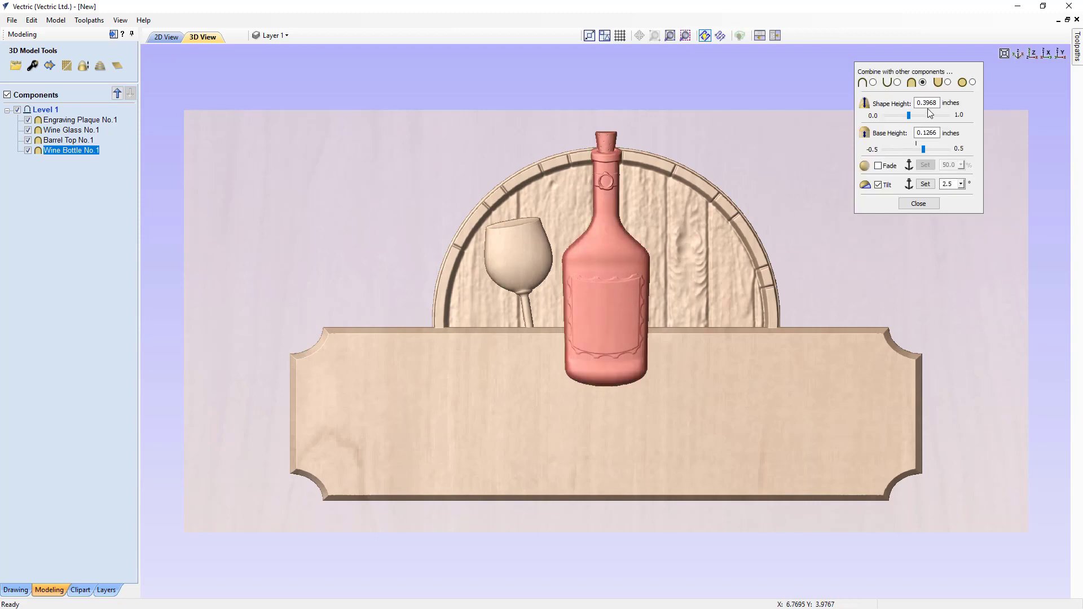
{"action": "left_click_drag", "start_coordinate": [924, 105], "coordinate": [940, 103]}
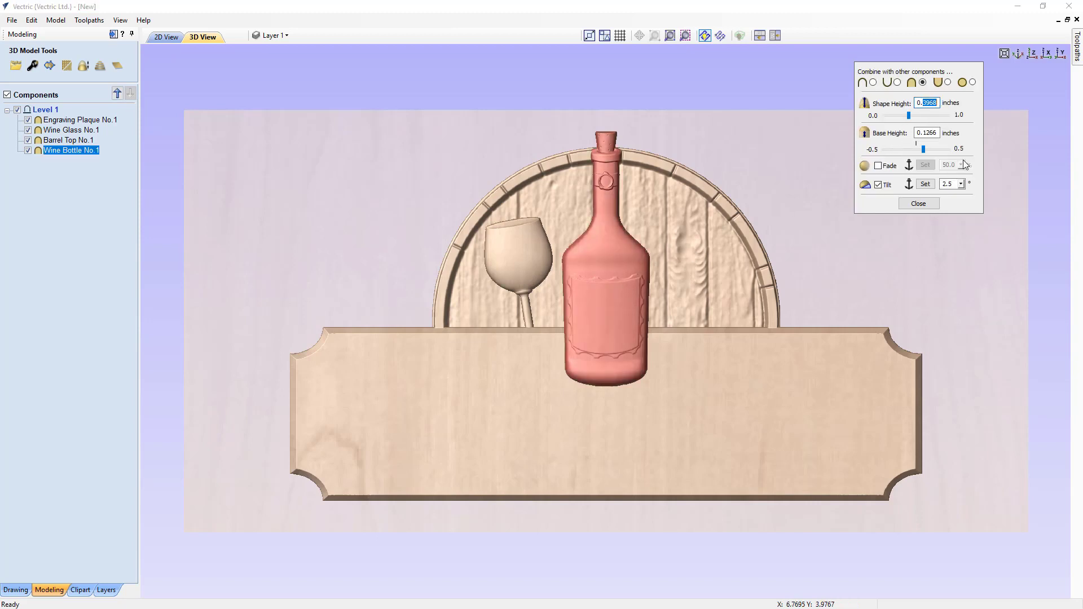
{"action": "type", "text": "45"}
{"action": "left_click", "coordinate": [921, 204]}
{"action": "left_click", "coordinate": [881, 246]}
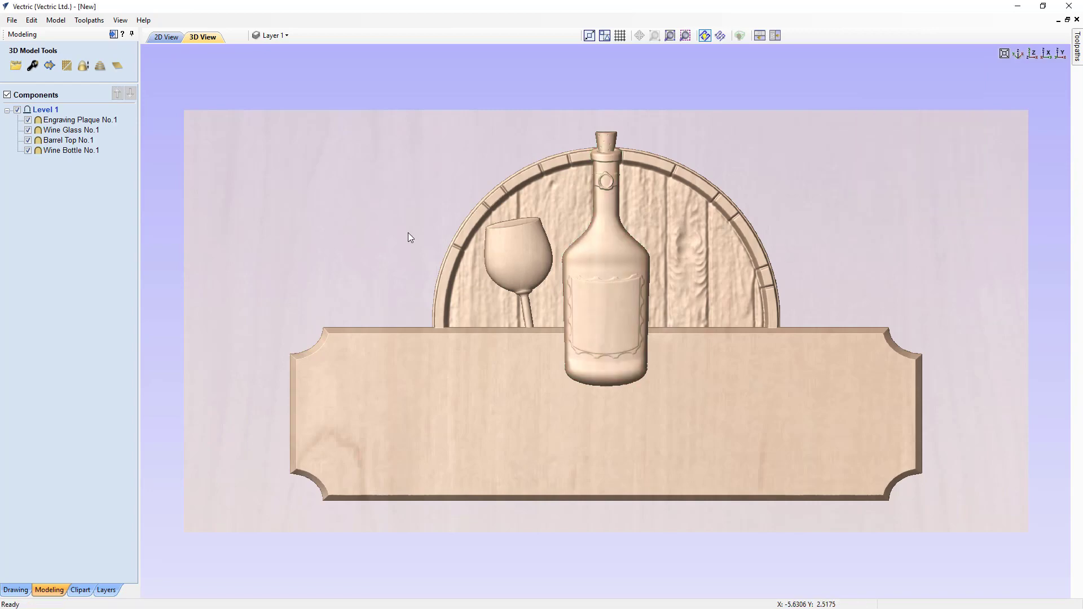
{"action": "left_click_drag", "start_coordinate": [408, 233], "coordinate": [462, 222]}
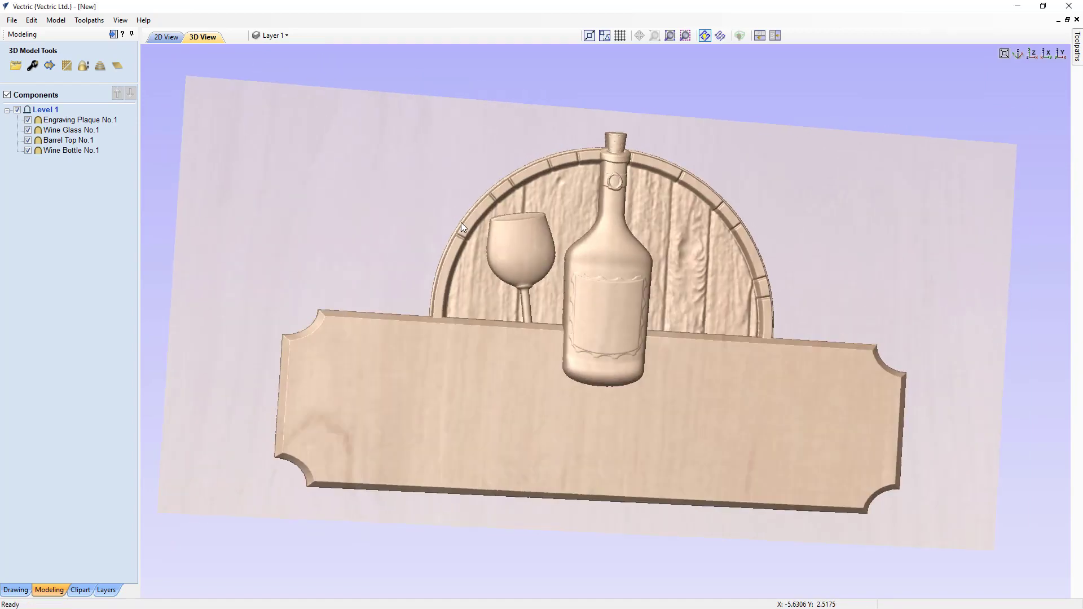
{"action": "left_click_drag", "start_coordinate": [625, 347], "coordinate": [846, 237]}
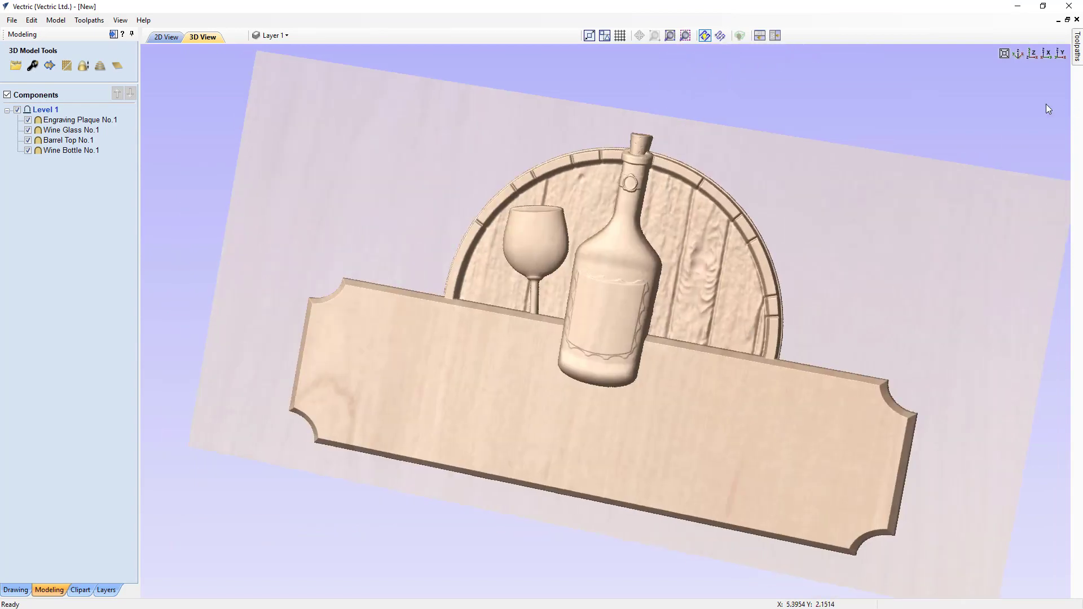
Step: Enable tilt on the wine glass, anchored at its foot, with an angle of 2 degrees
{"action": "left_click", "coordinate": [1031, 53]}
{"action": "left_click", "coordinate": [522, 272]}
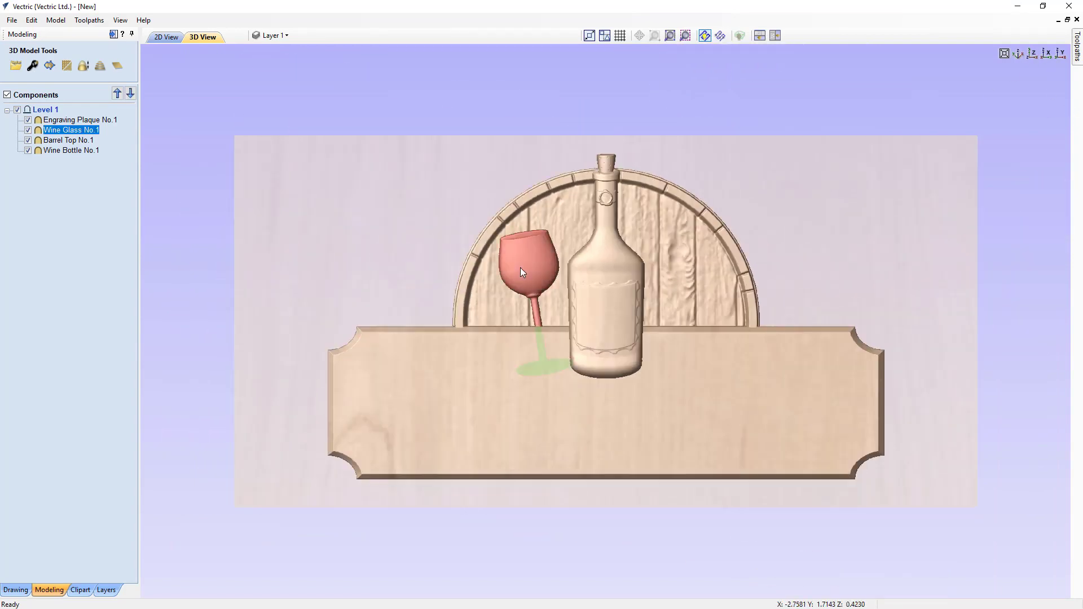
{"action": "left_click", "coordinate": [547, 386]}
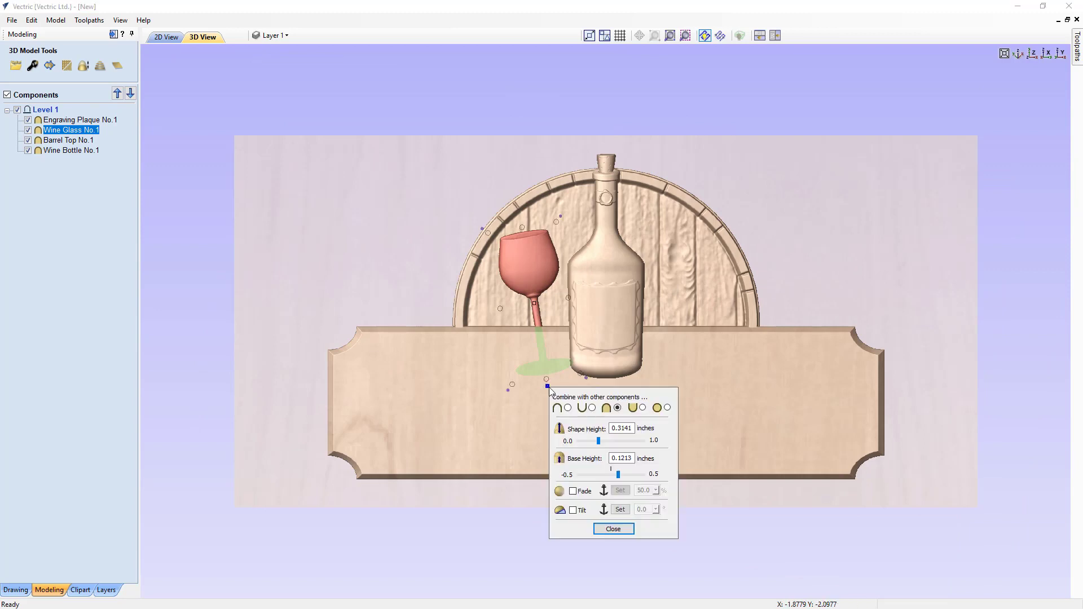
{"action": "left_click_drag", "start_coordinate": [587, 399], "coordinate": [870, 165]}
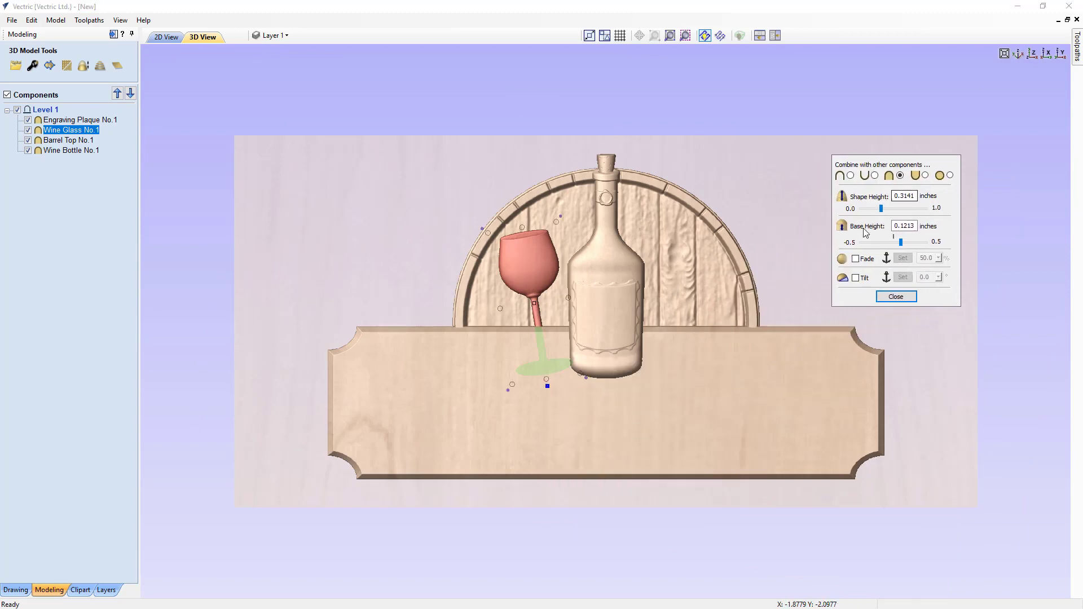
{"action": "left_click", "coordinate": [855, 279]}
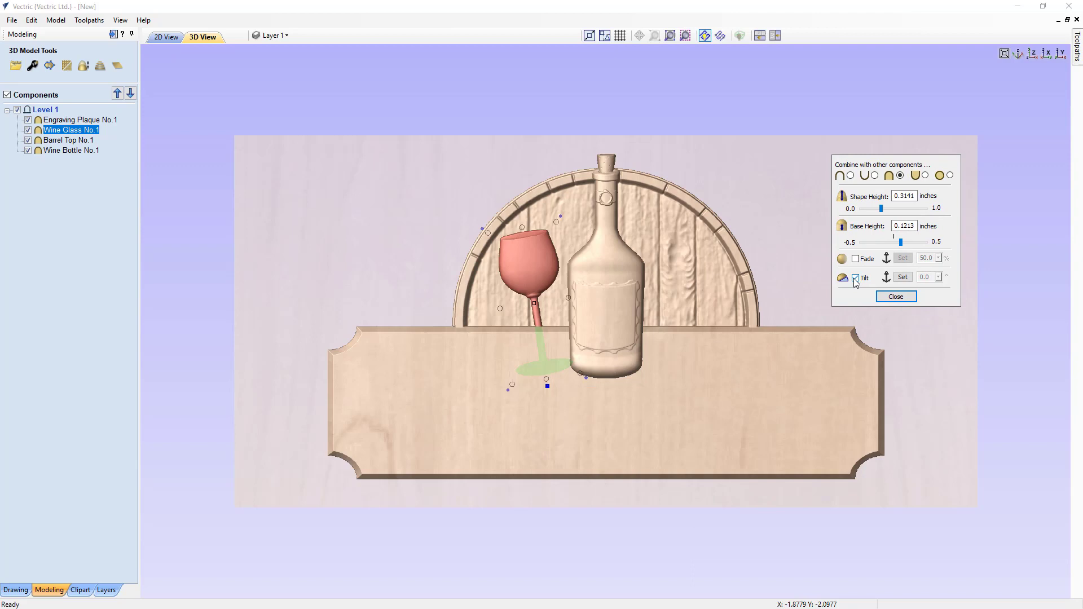
{"action": "left_click", "coordinate": [900, 277]}
{"action": "left_click", "coordinate": [550, 379]}
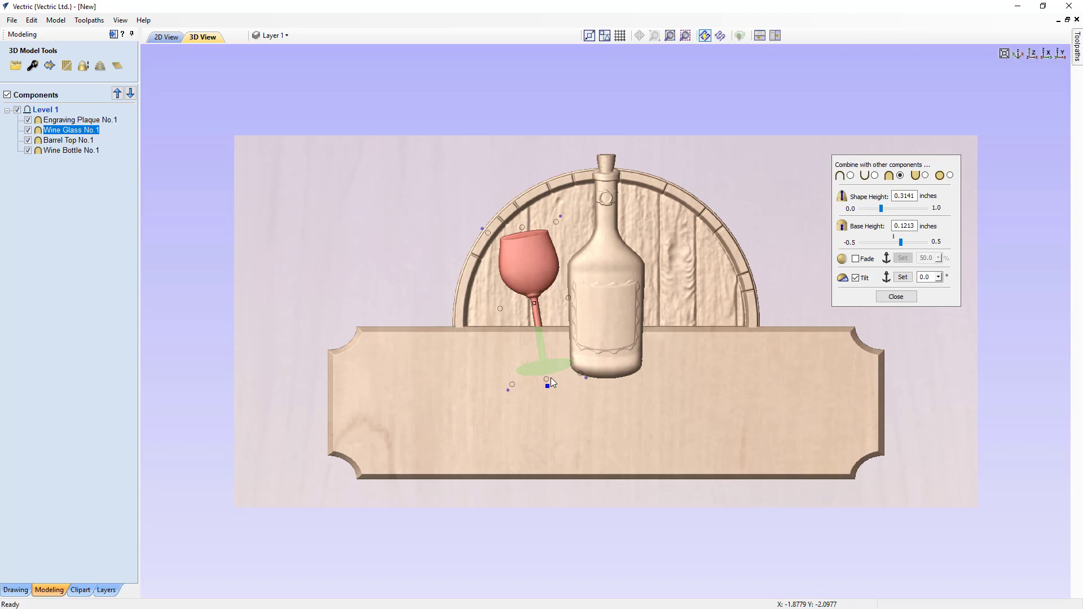
{"action": "left_click_drag", "start_coordinate": [931, 277], "coordinate": [912, 279]}
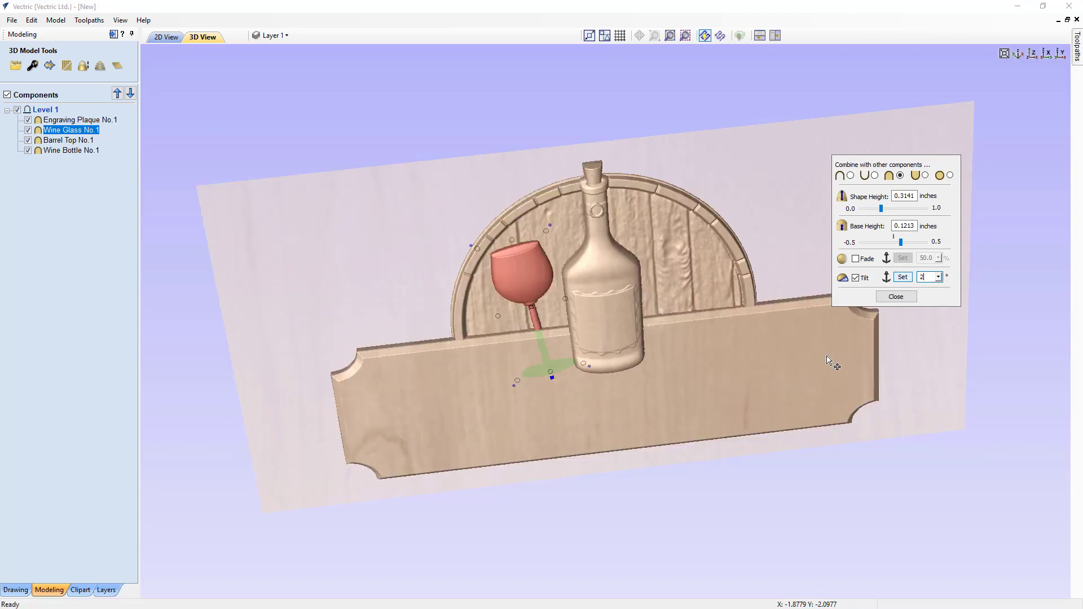
{"action": "key", "text": "Return"}
Step: Increase the wine glass's tilt angle to 3 degrees and nudge the glass slightly left and down, clear of the bottle
{"action": "left_click_drag", "start_coordinate": [631, 466], "coordinate": [613, 442]}
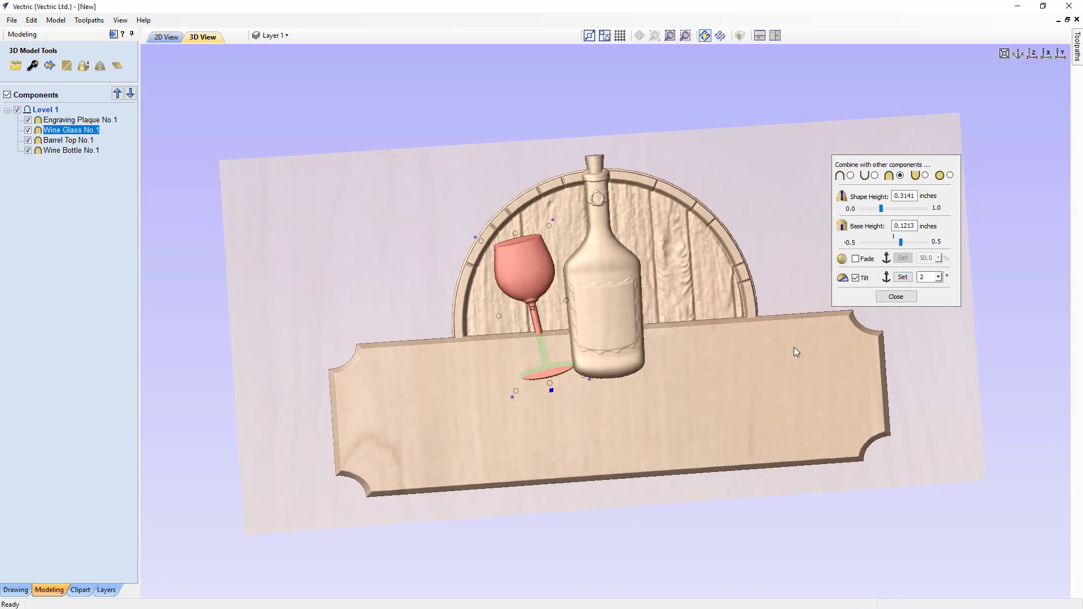
{"action": "left_click_drag", "start_coordinate": [929, 277], "coordinate": [915, 282]}
{"action": "key", "text": "Return"}
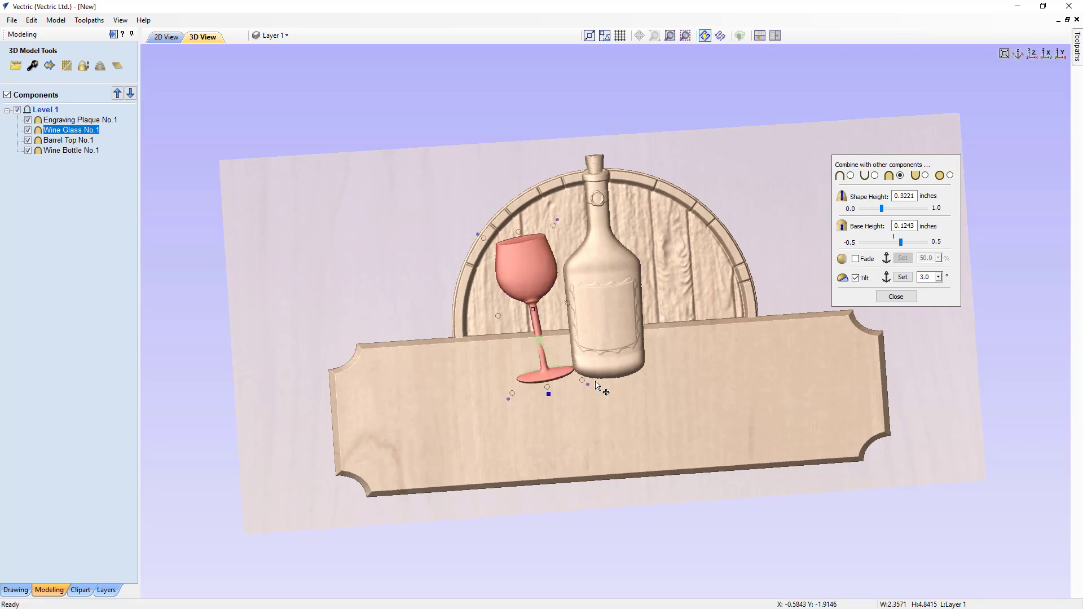
{"action": "key", "text": "Left"}
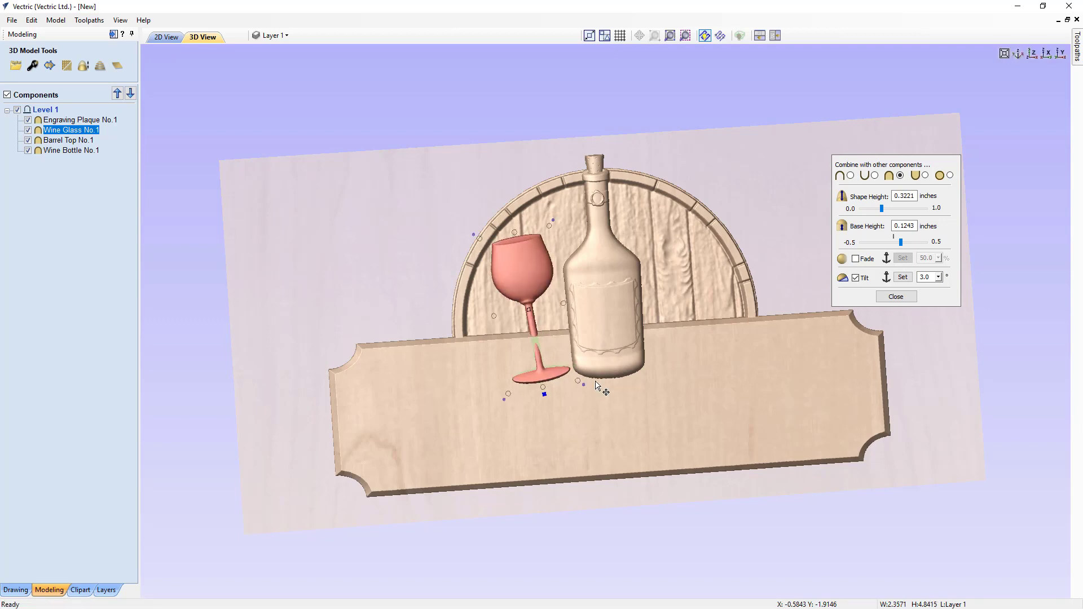
{"action": "key", "text": "Down"}
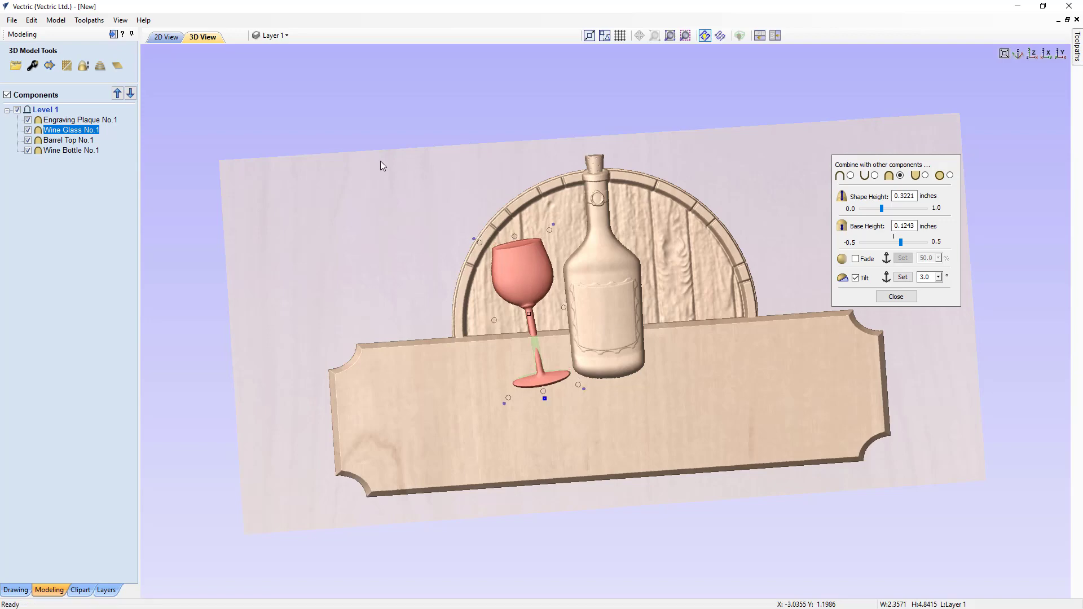
{"action": "left_click_drag", "start_coordinate": [354, 243], "coordinate": [457, 276]}
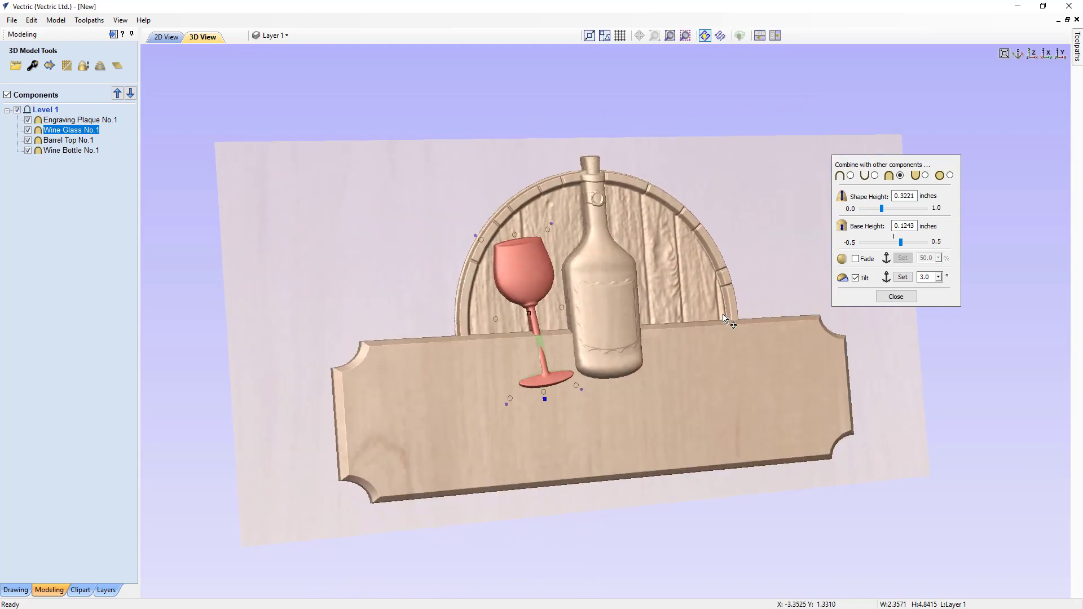
Step: Set the wine glass's tilt to 3.5 degrees and base height to 0.175 inches, close its component properties and inspect the relief
{"action": "left_click", "coordinate": [929, 277]}
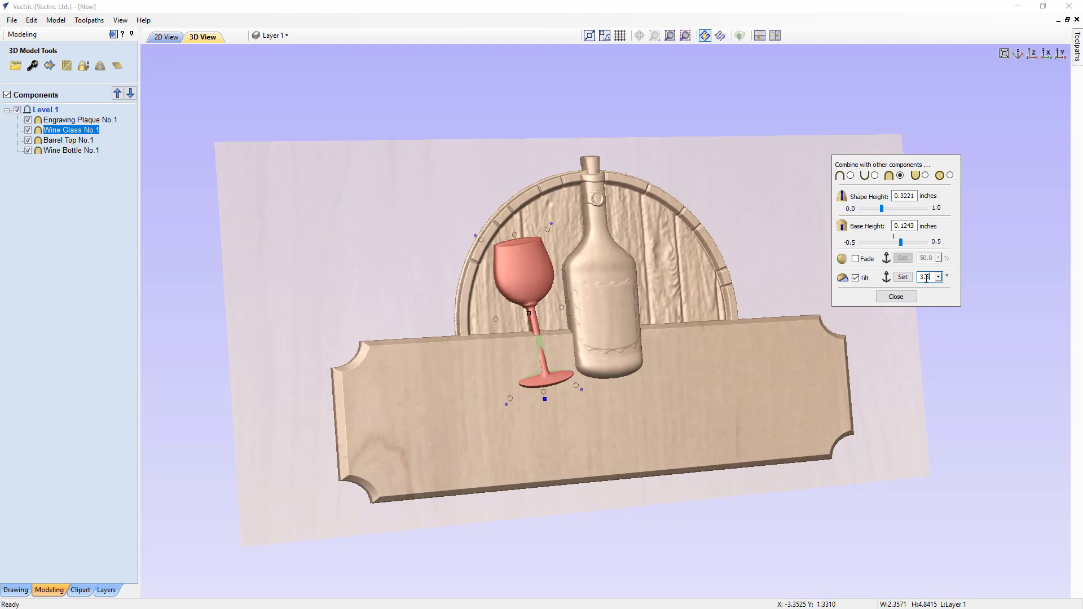
{"action": "key", "text": "space"}
{"action": "left_click_drag", "start_coordinate": [902, 225], "coordinate": [931, 222]}
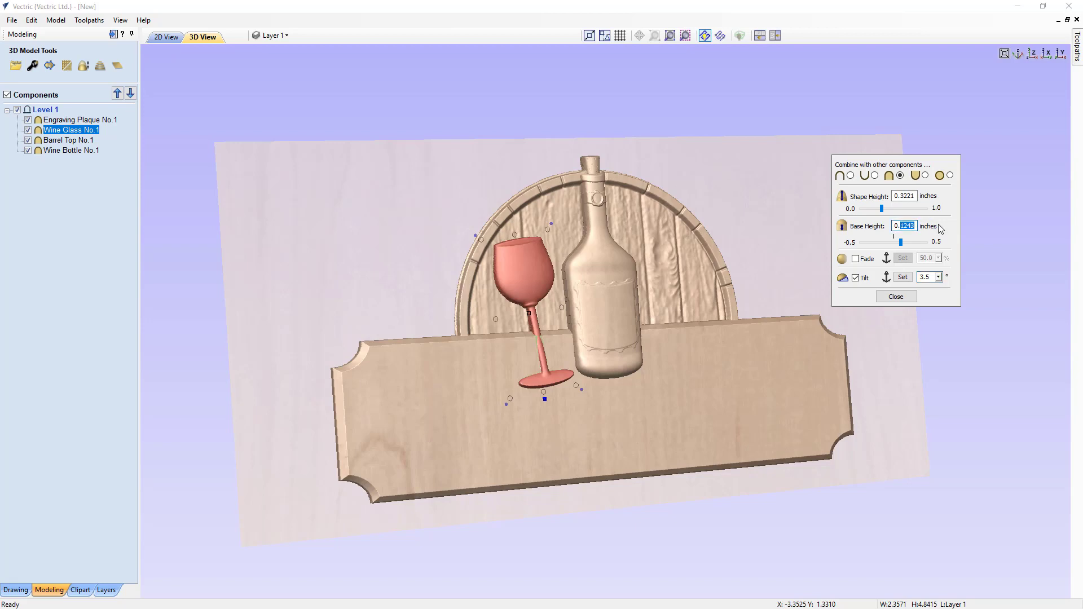
{"action": "type", "text": "1"}
{"action": "type", "text": "5"}
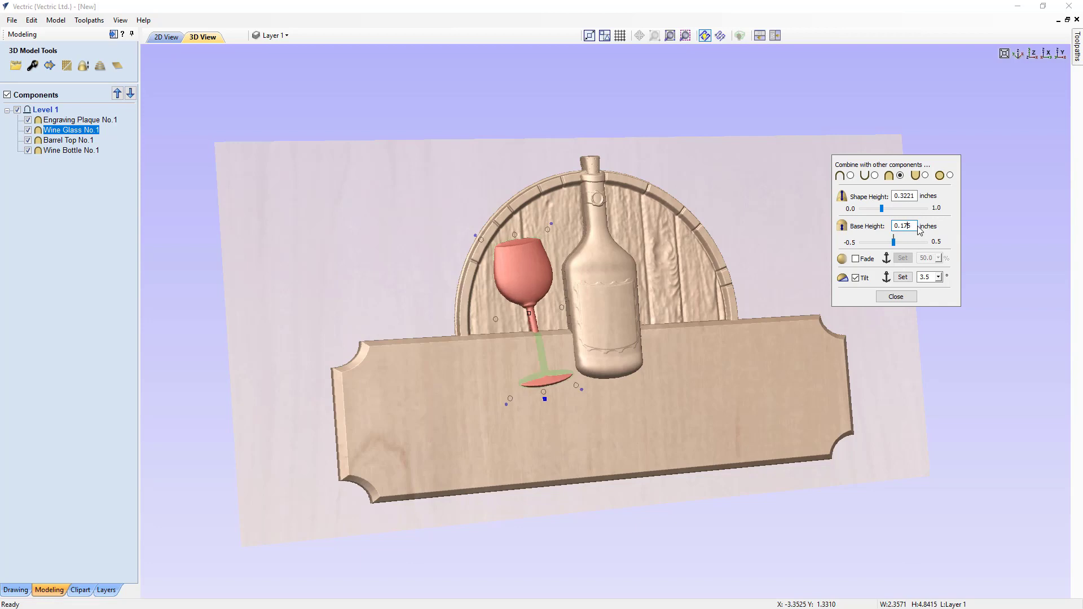
{"action": "left_click", "coordinate": [896, 296]}
{"action": "left_click_drag", "start_coordinate": [867, 357], "coordinate": [798, 365]}
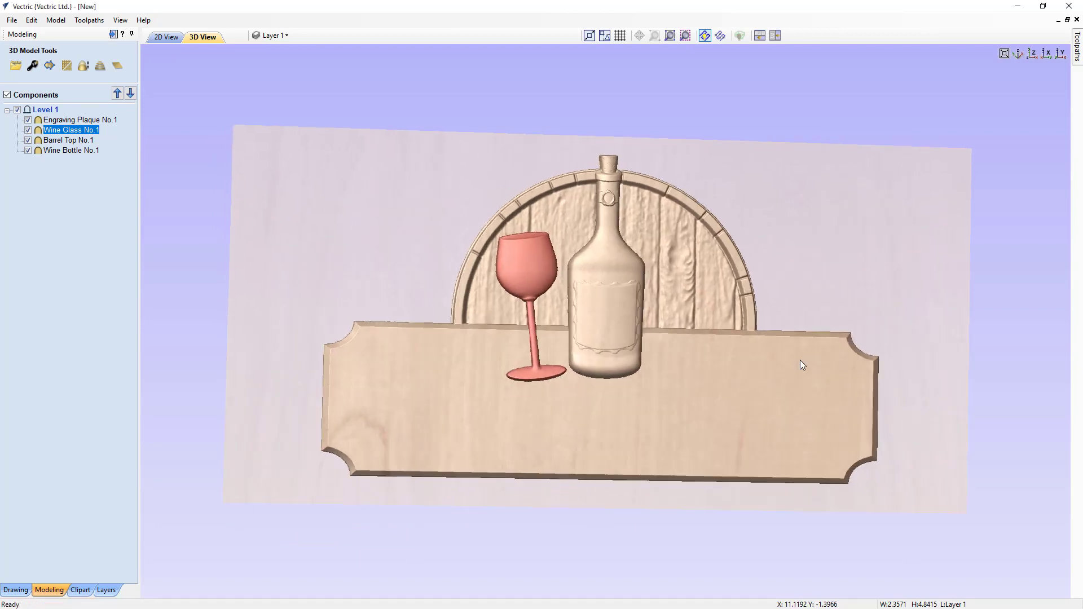
{"action": "left_click_drag", "start_coordinate": [768, 259], "coordinate": [849, 261]}
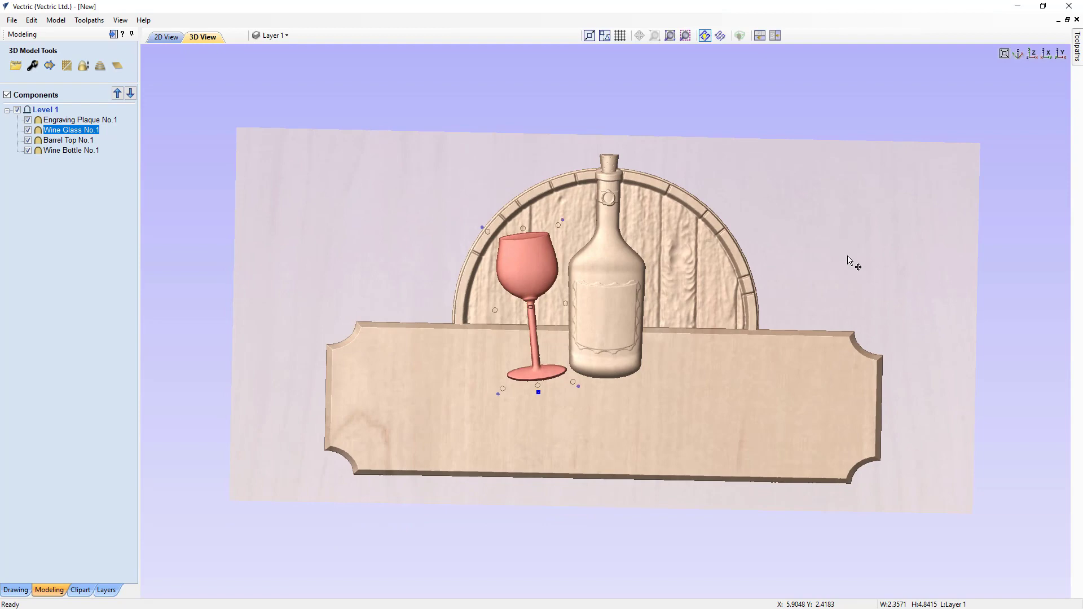
{"action": "left_click", "coordinate": [1033, 53]}
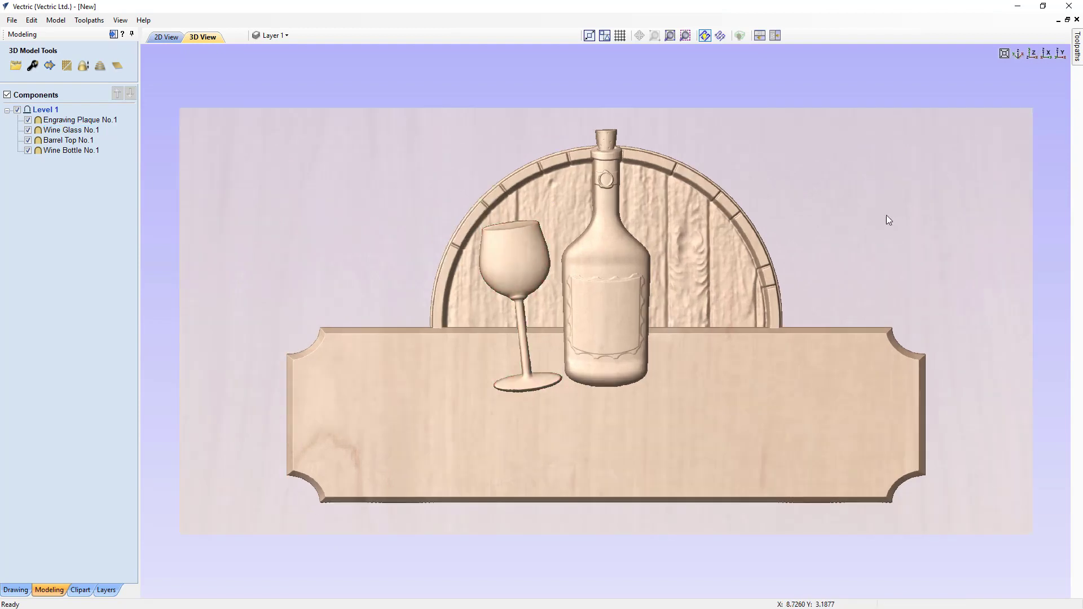
Step: Create a mirrored copy of the wine glass, flipped horizontally about the job center
{"action": "left_click", "coordinate": [514, 273]}
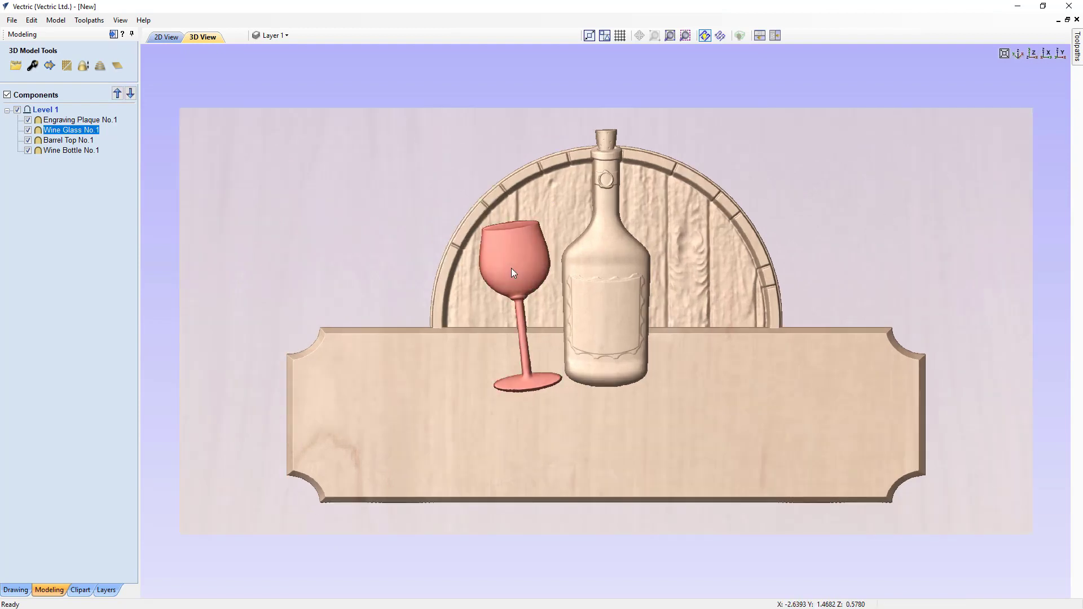
{"action": "left_click", "coordinate": [17, 591]}
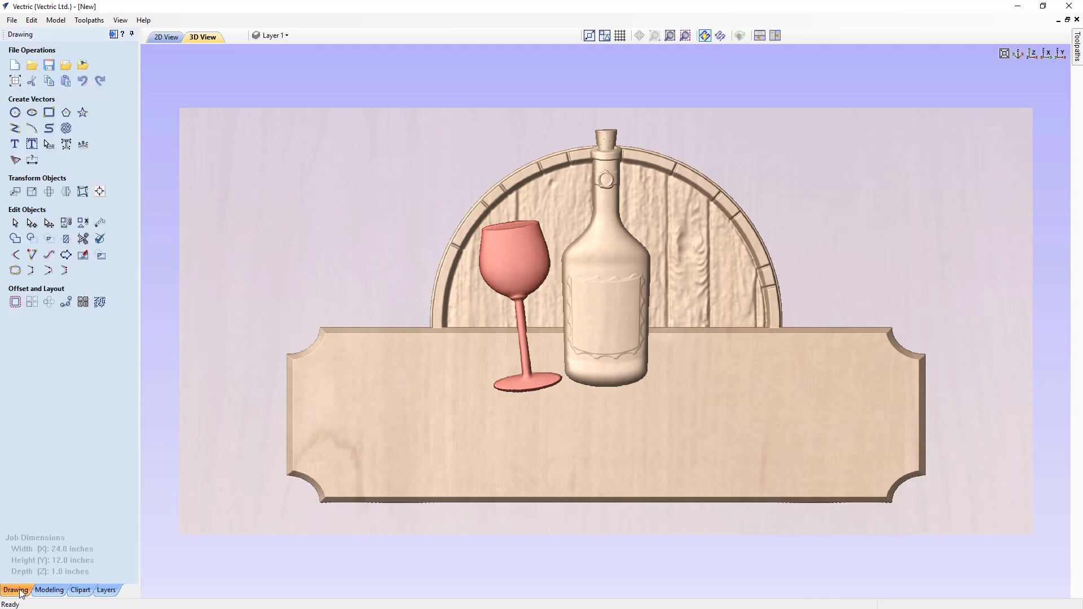
{"action": "left_click", "coordinate": [67, 193]}
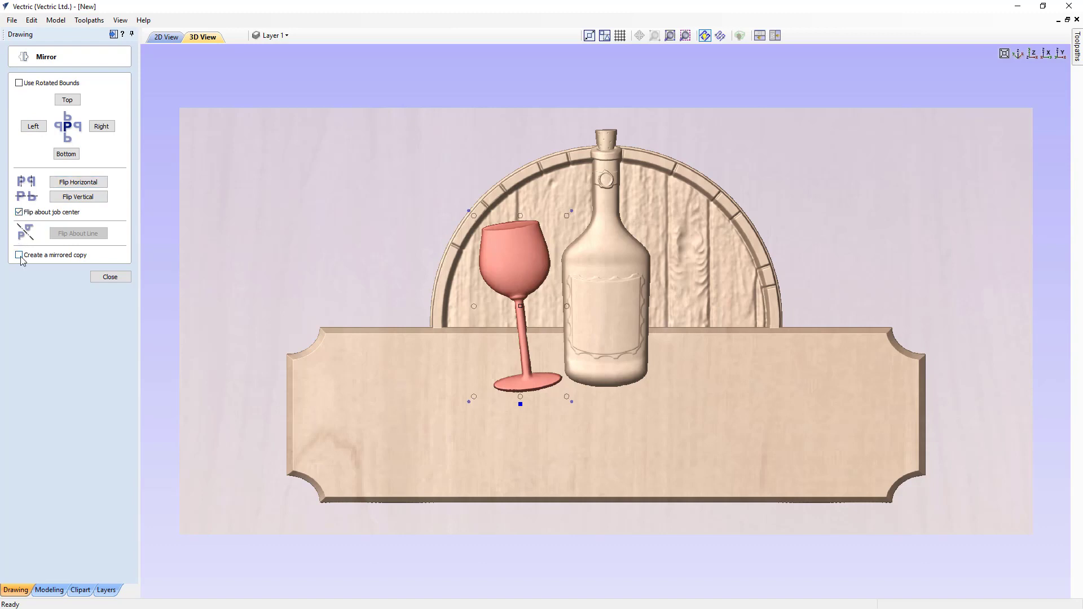
{"action": "left_click", "coordinate": [78, 181]}
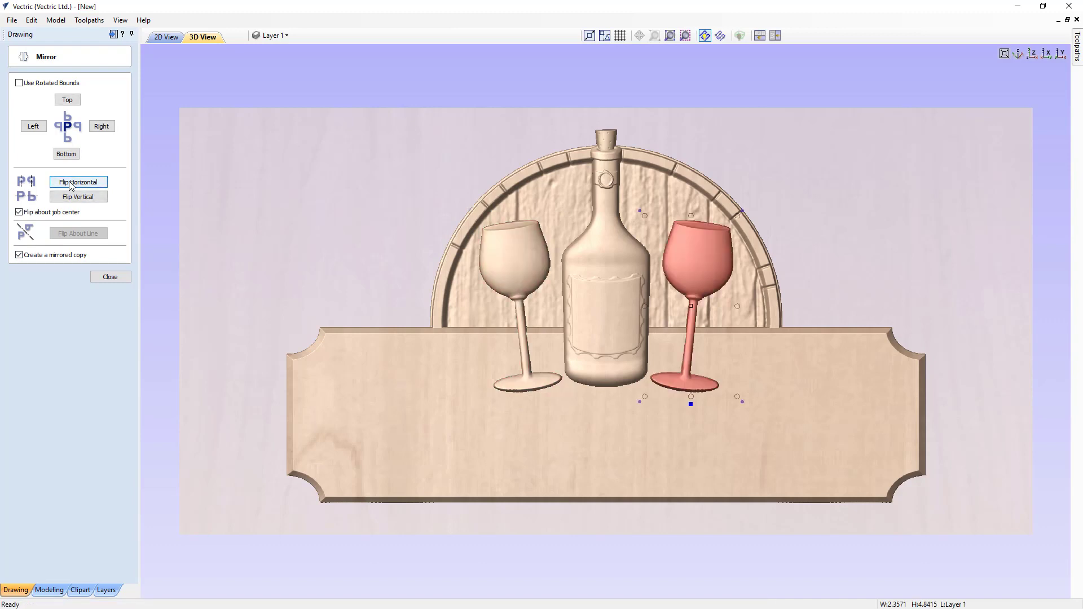
{"action": "left_click", "coordinate": [110, 277]}
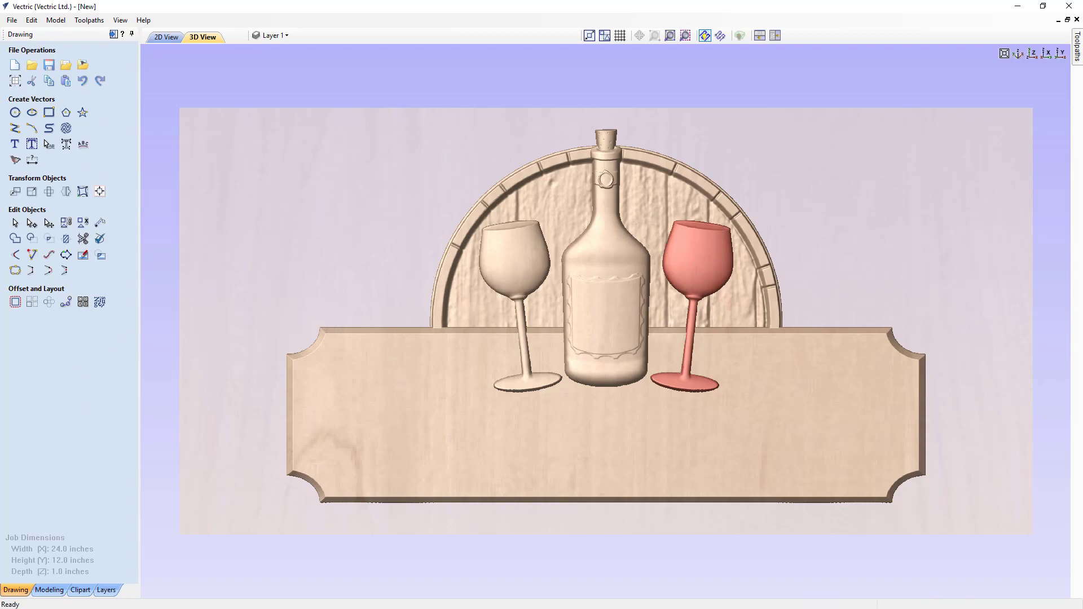
Step: Add two Grapes No.1 clipart pieces, one at the plaque's upper left corner and one between it and the barrel top
{"action": "left_click", "coordinate": [80, 590]}
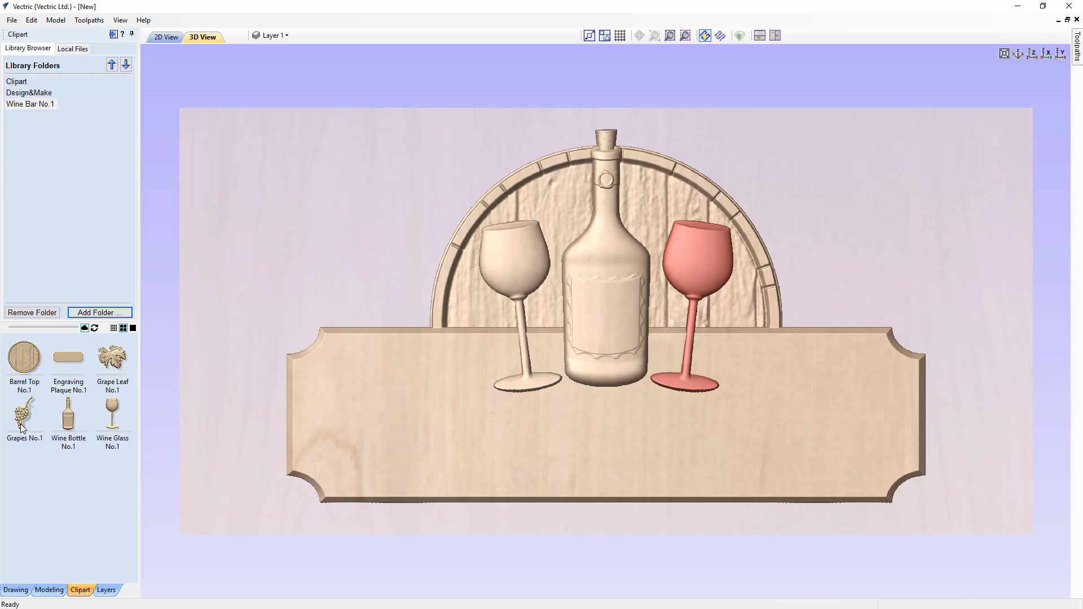
{"action": "left_click_drag", "start_coordinate": [22, 428], "coordinate": [296, 316]}
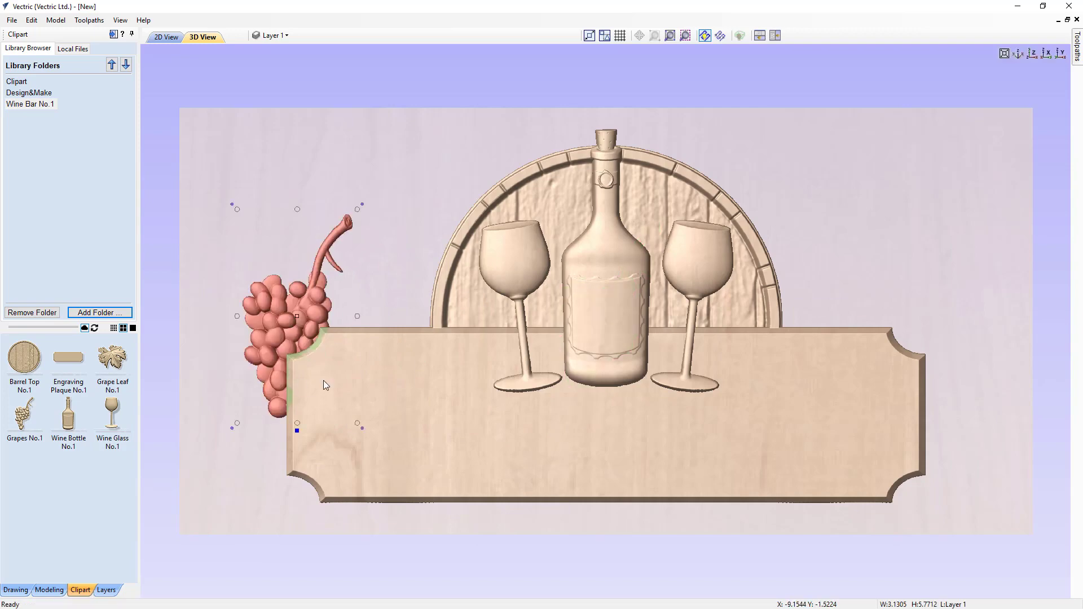
{"action": "double_click", "coordinate": [26, 426]}
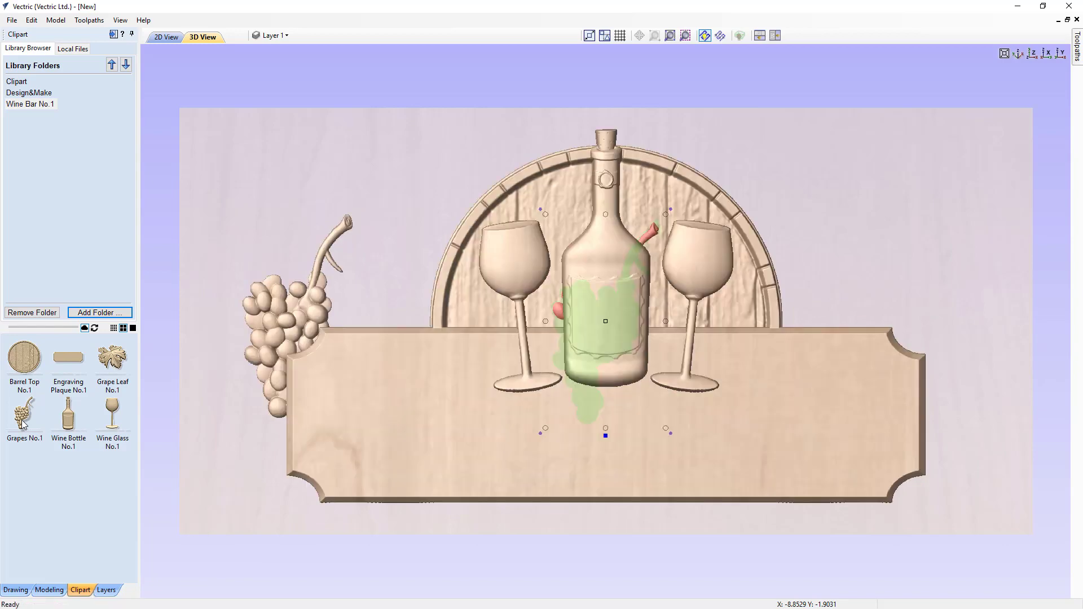
{"action": "mouse_move", "coordinate": [606, 321]}
{"action": "left_mouse_down"}
{"action": "mouse_move", "coordinate": [479, 342]}
{"action": "mouse_move", "coordinate": [402, 306]}
{"action": "left_mouse_up"}
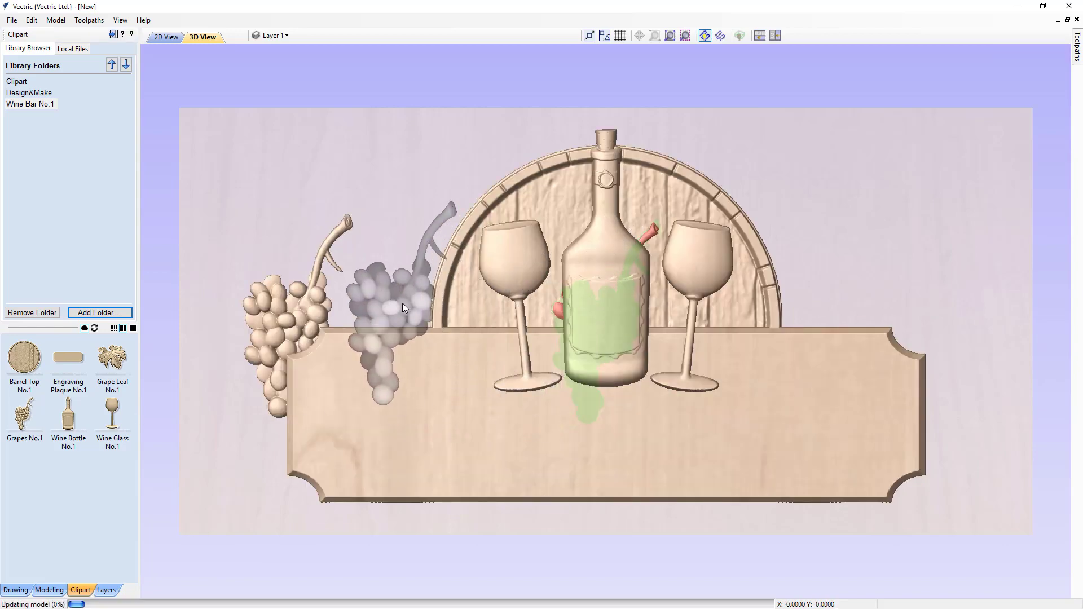
Step: Flip the grape bunch nearest the barrel horizontally and move it so its stem meets the other bunch's stem
{"action": "left_click", "coordinate": [16, 590]}
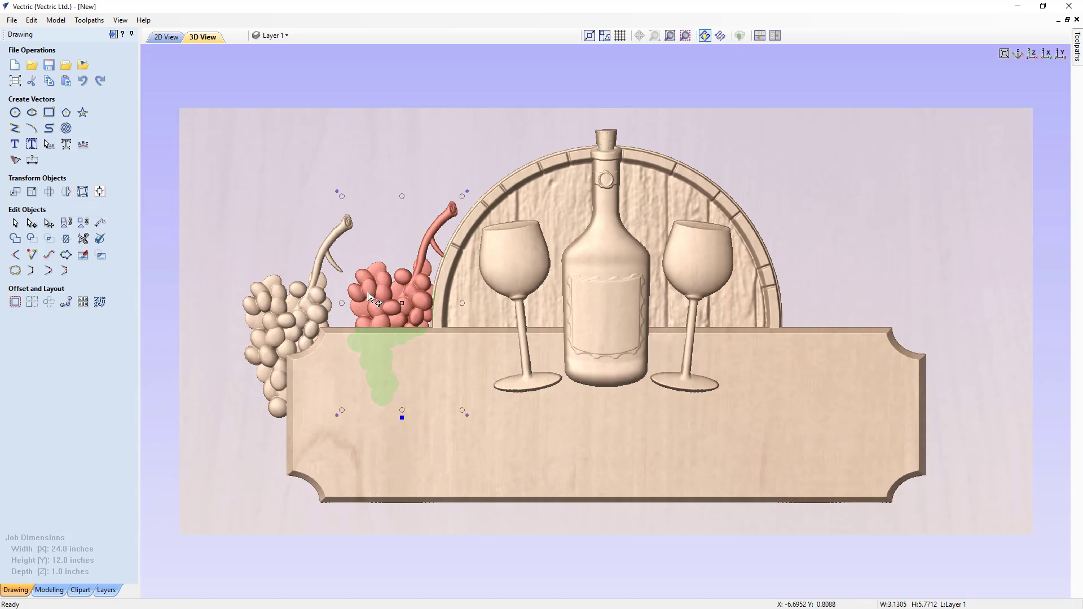
{"action": "key", "text": "Escape"}
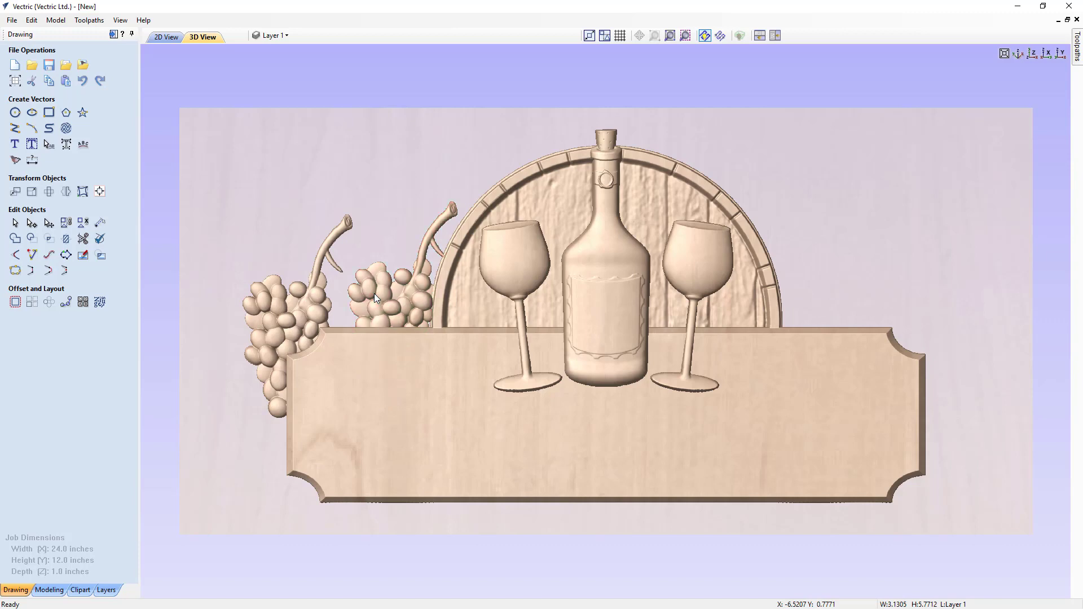
{"action": "double_click", "coordinate": [374, 294]}
{"action": "key", "text": "h"}
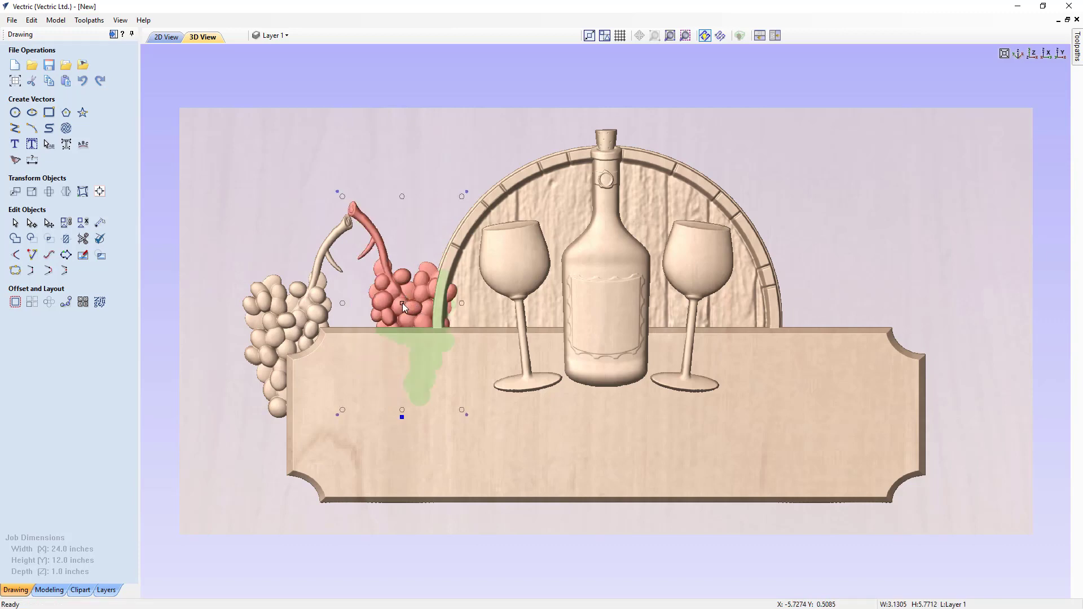
{"action": "left_click_drag", "start_coordinate": [401, 303], "coordinate": [390, 318]}
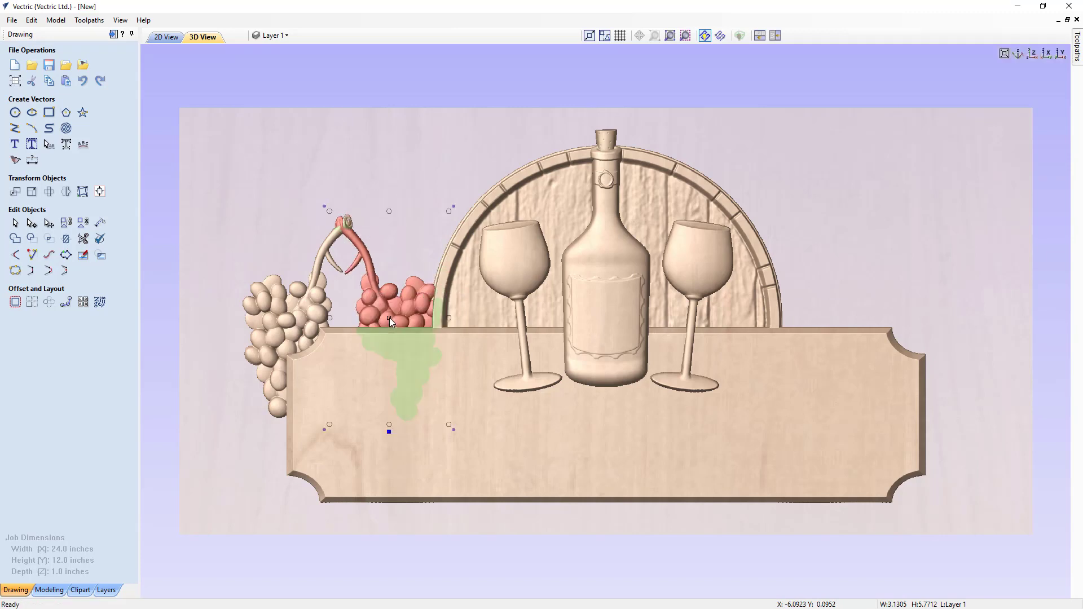
Step: Rotate the outer grape bunch slightly clockwise so its stem crosses the mirrored bunch's stem
{"action": "left_click", "coordinate": [298, 327]}
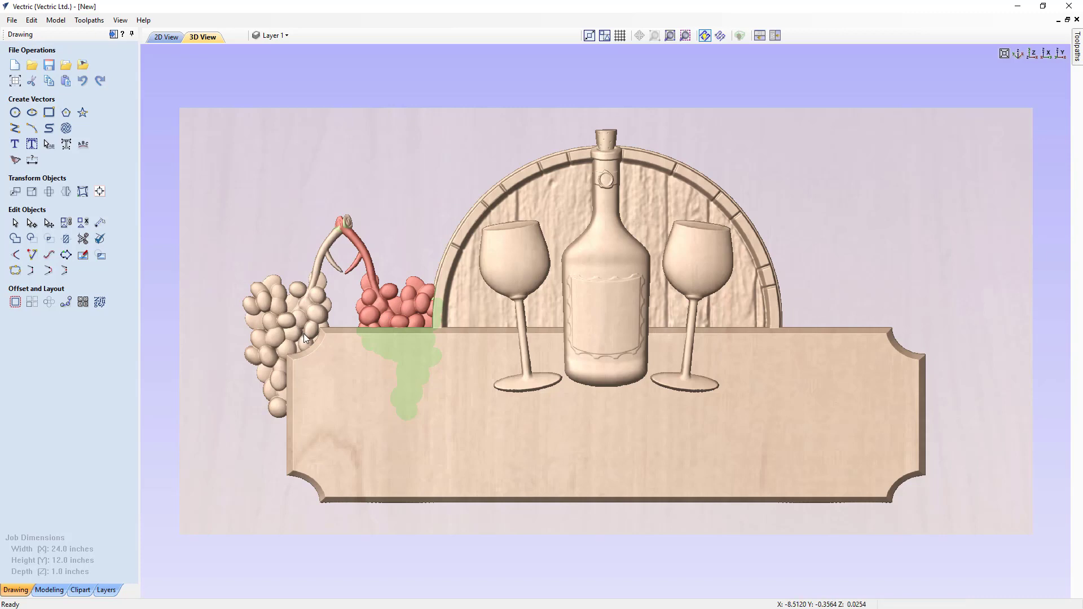
{"action": "left_click", "coordinate": [304, 334]}
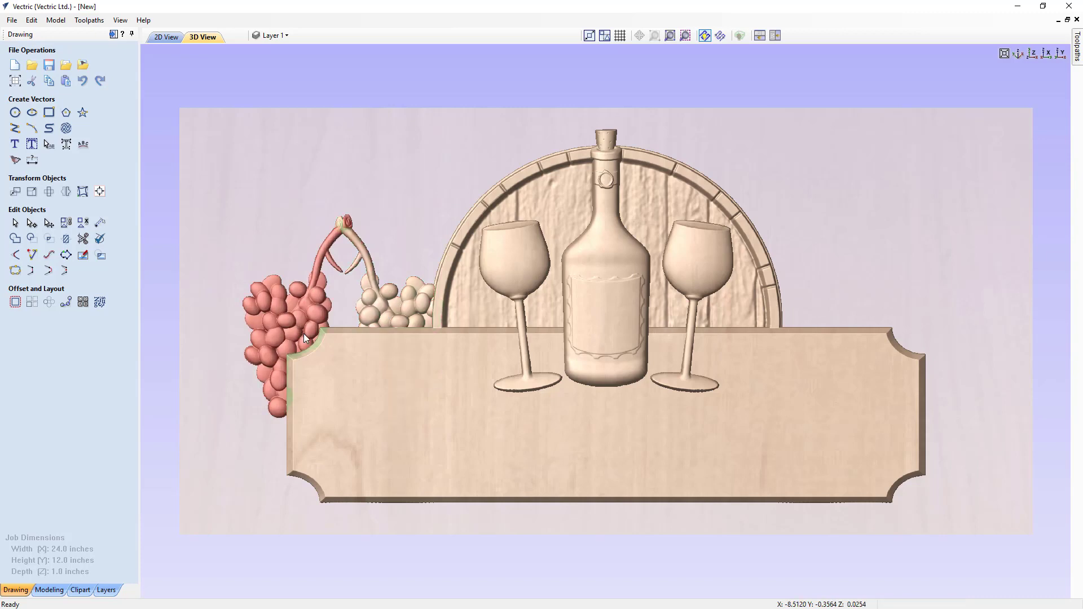
{"action": "left_click", "coordinate": [367, 209]}
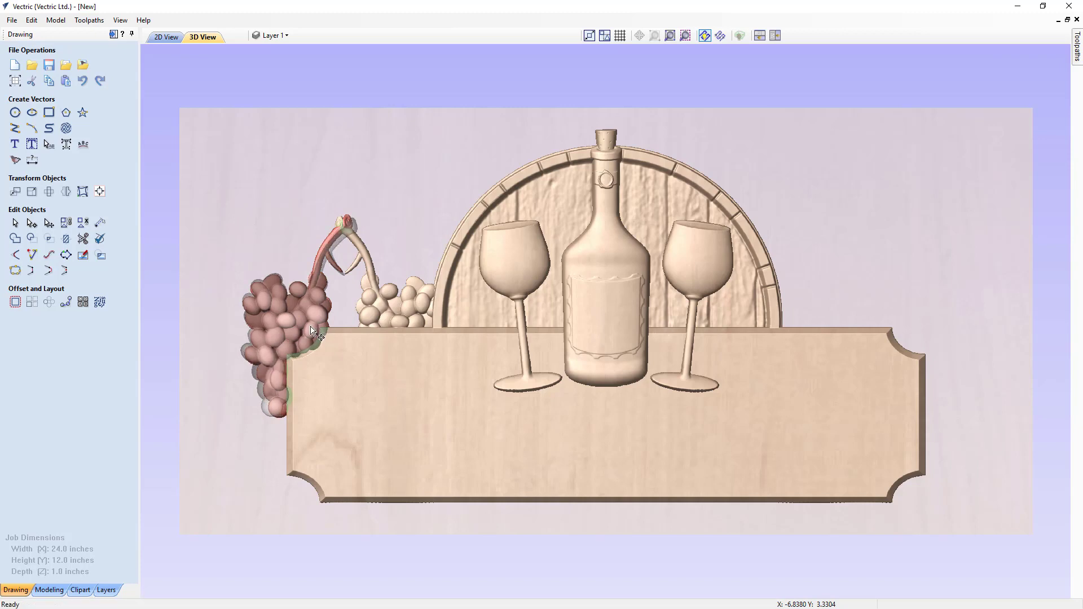
{"action": "left_click", "coordinate": [293, 321]}
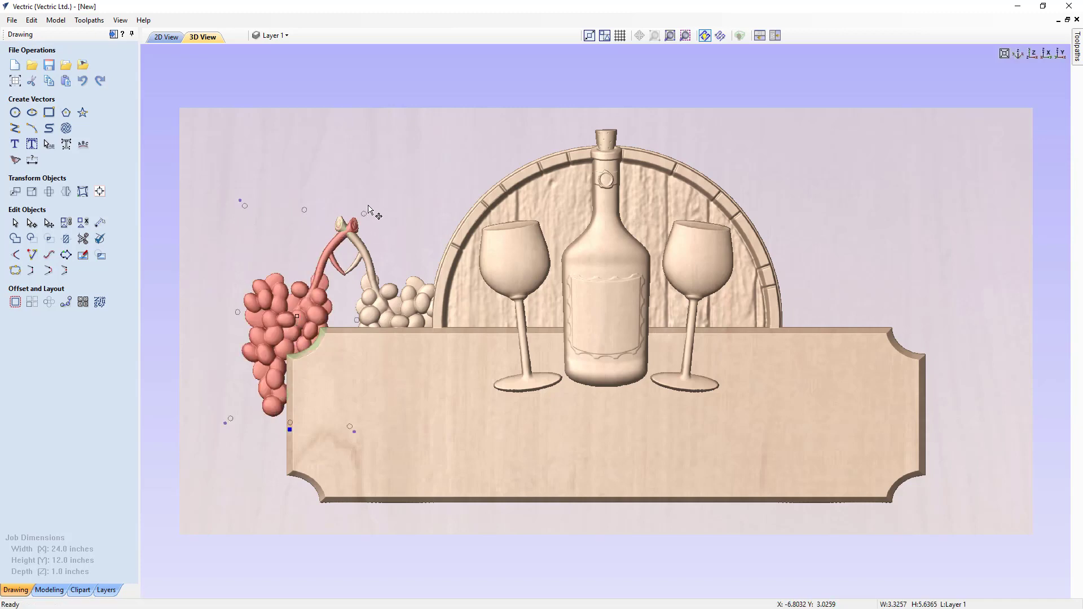
{"action": "left_click_drag", "start_coordinate": [367, 208], "coordinate": [373, 214]}
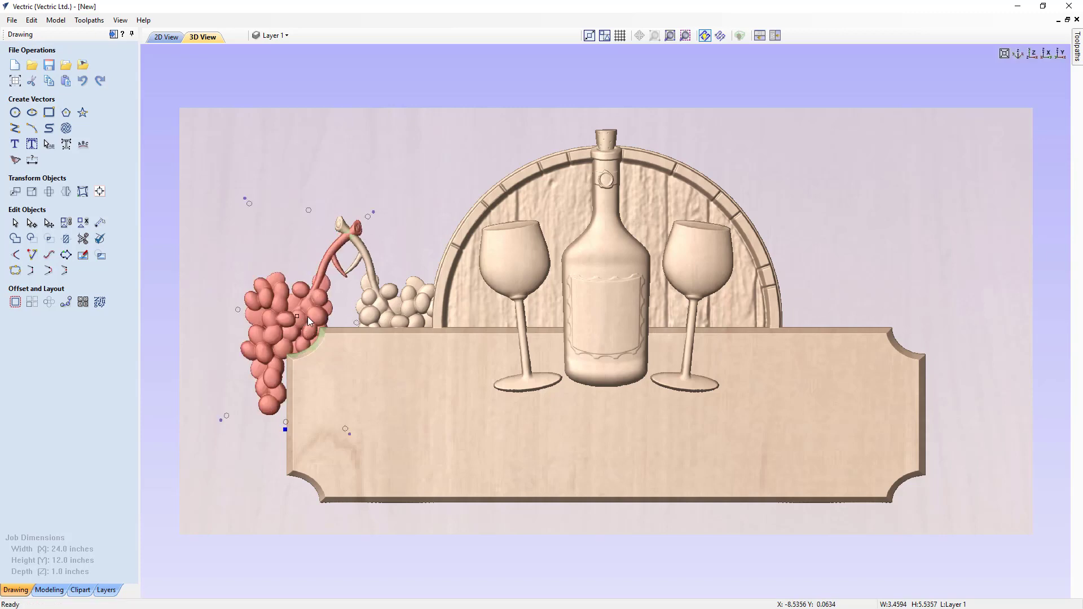
Step: Tilt the grape bunch nearest the barrel by 1 degree, with the direction running from its bottom tip to its stem end
{"action": "left_click", "coordinate": [411, 317]}
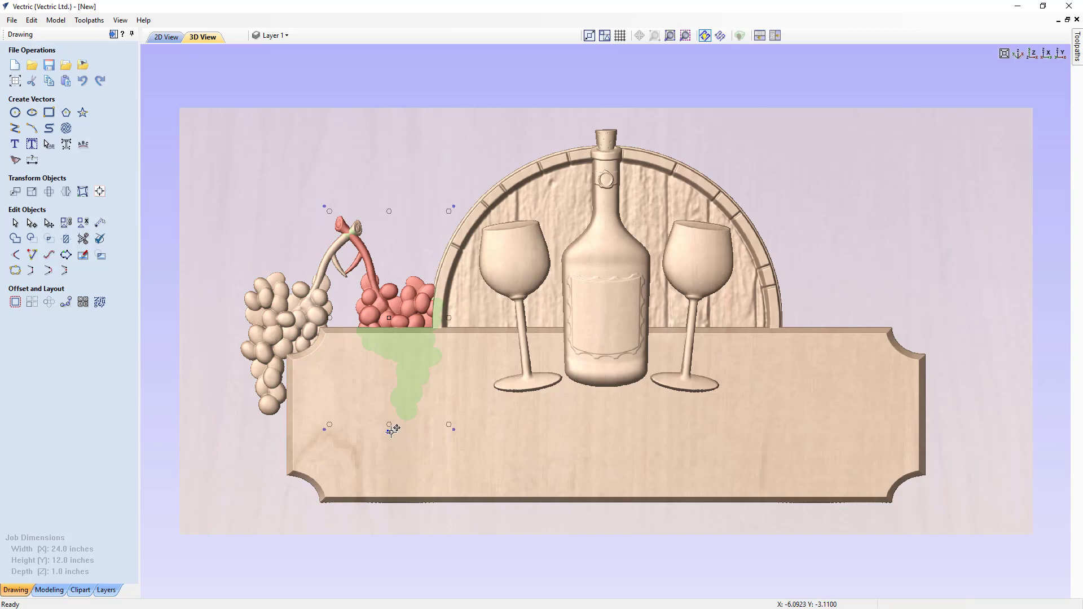
{"action": "left_click", "coordinate": [389, 432]}
{"action": "left_click_drag", "start_coordinate": [445, 436], "coordinate": [563, 308]}
{"action": "left_click_drag", "start_coordinate": [528, 347], "coordinate": [757, 152]}
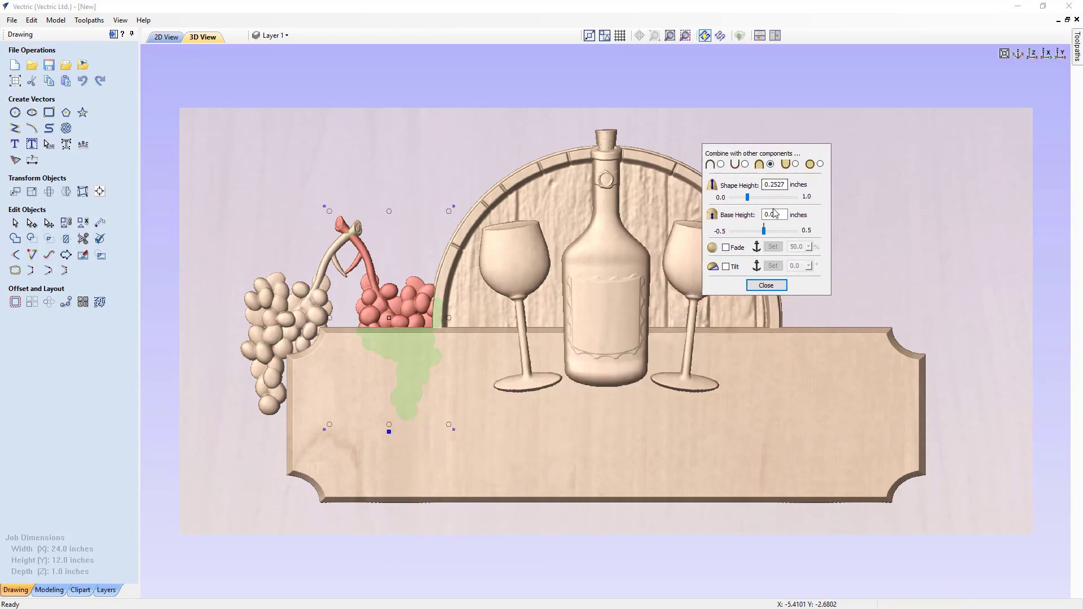
{"action": "left_click", "coordinate": [727, 268]}
{"action": "left_click", "coordinate": [772, 268]}
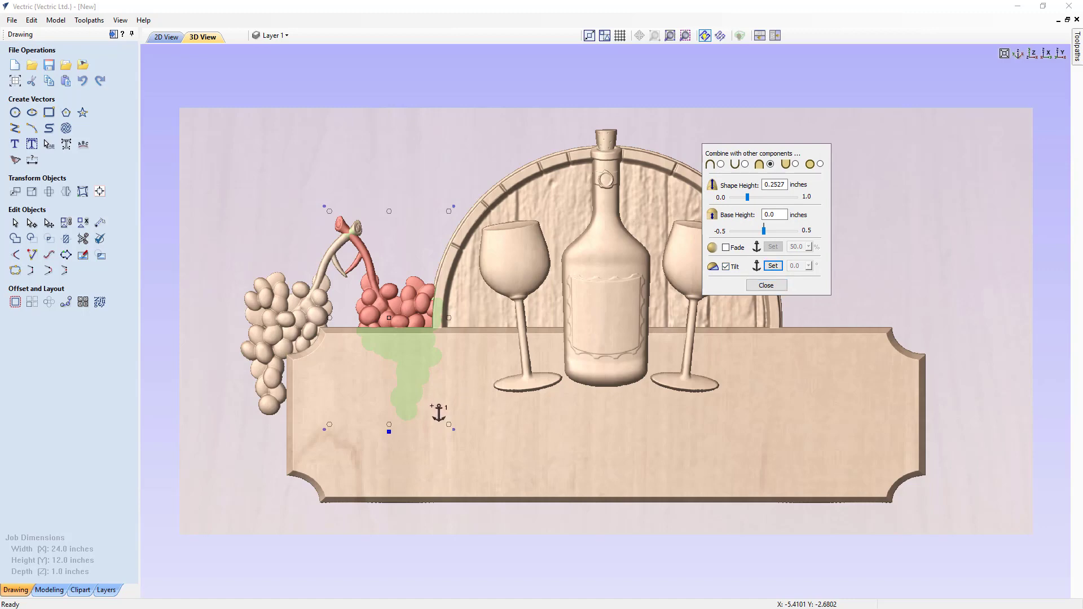
{"action": "left_click", "coordinate": [432, 406]}
{"action": "left_click", "coordinate": [340, 217]}
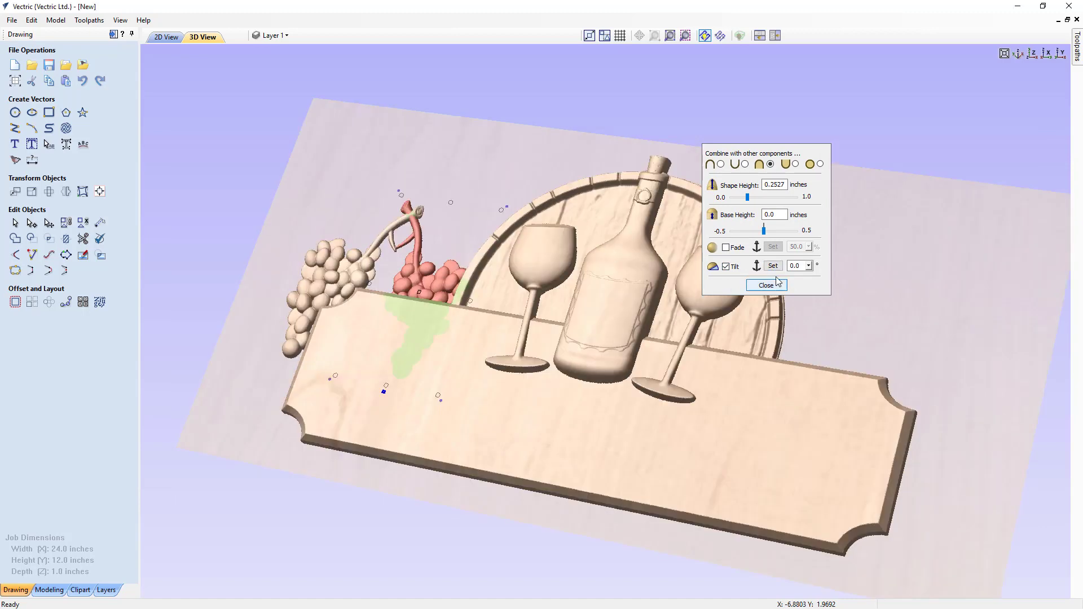
{"action": "double_click", "coordinate": [792, 265]}
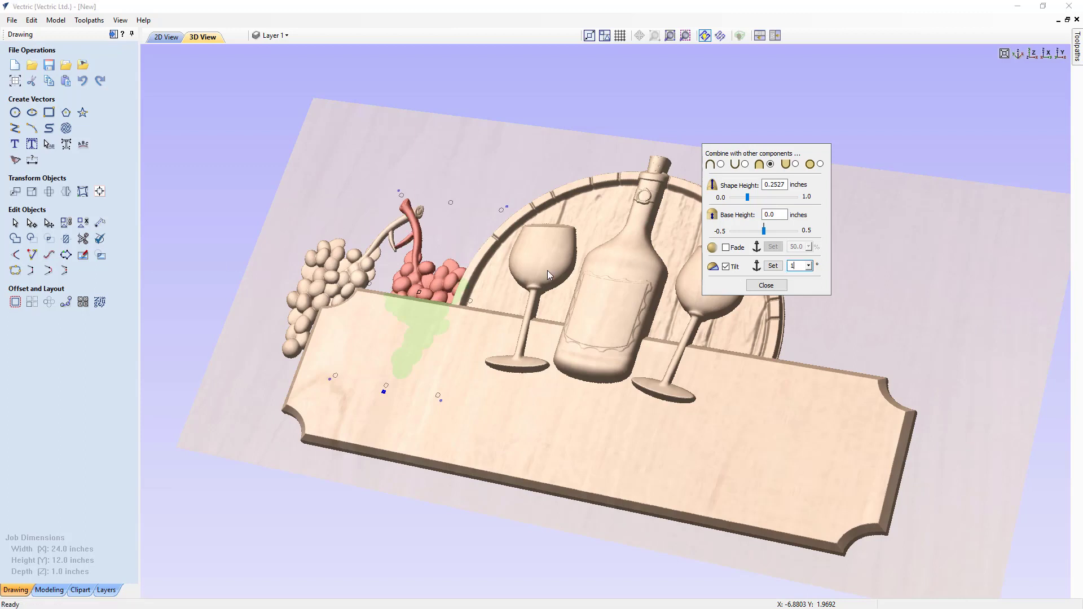
{"action": "left_click", "coordinate": [766, 286]}
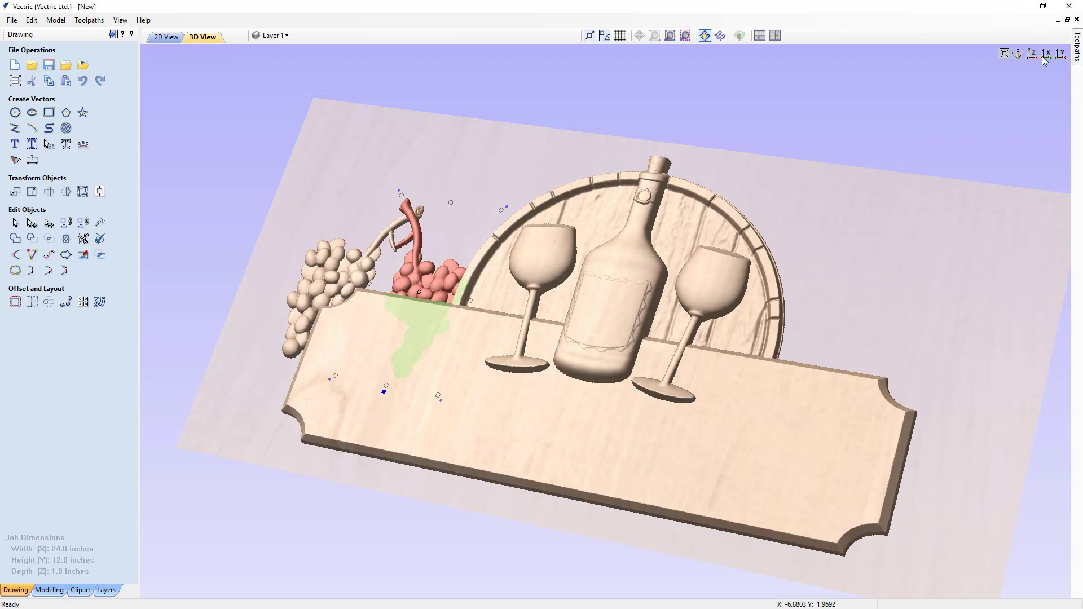
{"action": "left_click", "coordinate": [1035, 57]}
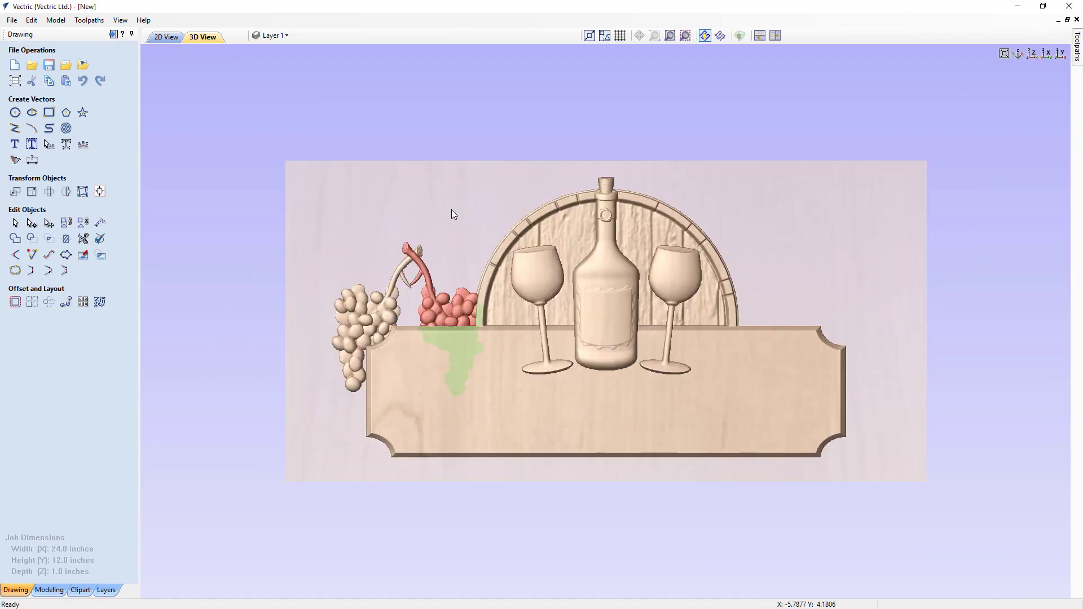
{"action": "left_click", "coordinate": [452, 208]}
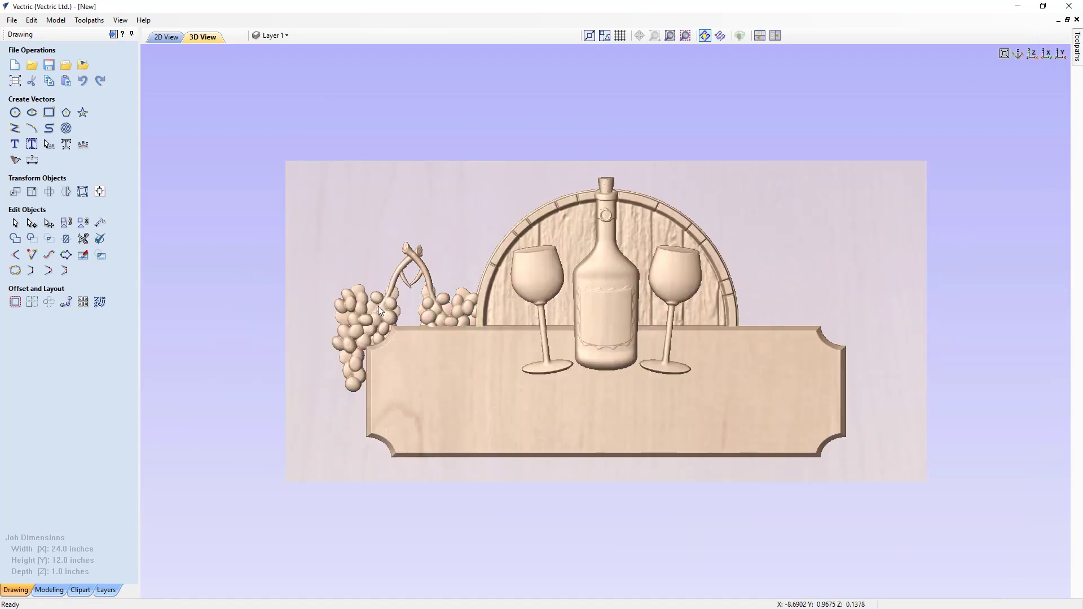
Step: Nudge the outer grape bunch slightly to the right, toward the plaque corner
{"action": "left_click", "coordinate": [358, 342]}
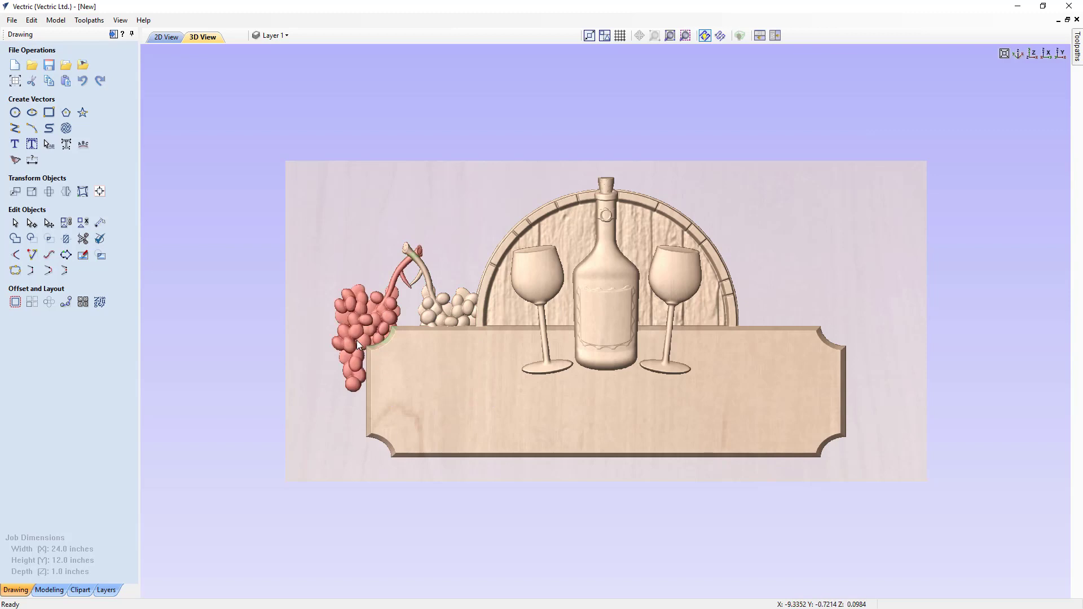
{"action": "key", "text": "Right"}
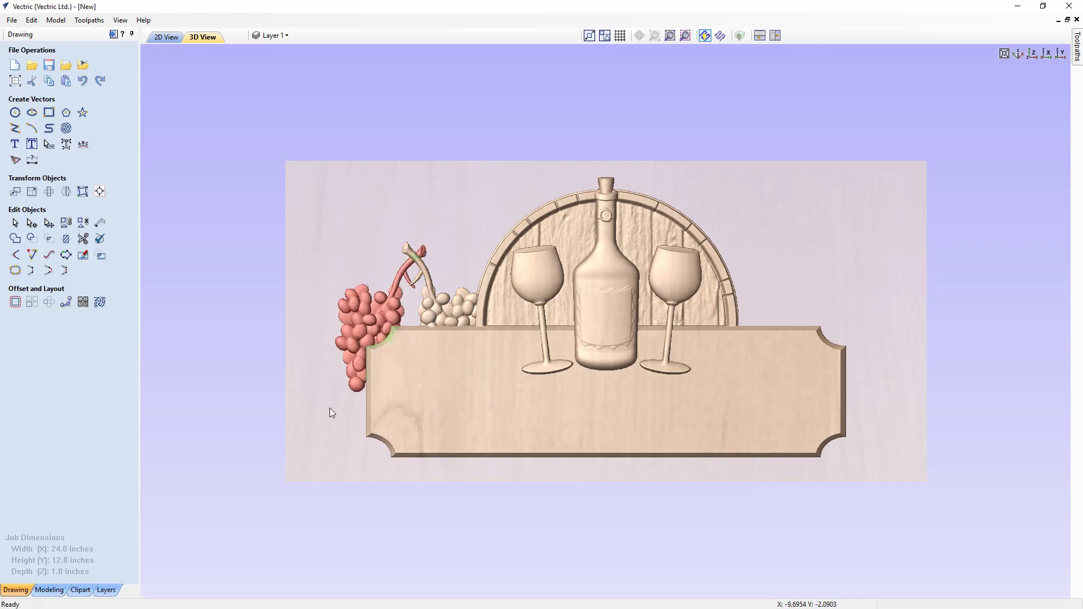
{"action": "left_click", "coordinate": [342, 260]}
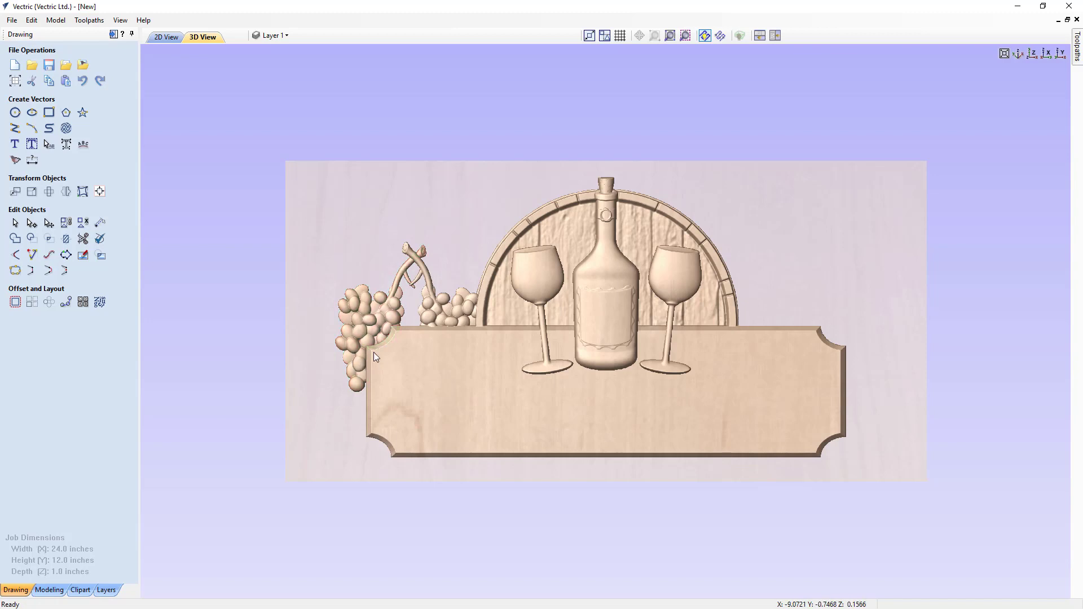
Step: Add the Grape Leaf No.1 clipart and place it over the two grape bunches at the plaque's upper left corner
{"action": "left_click", "coordinate": [80, 591]}
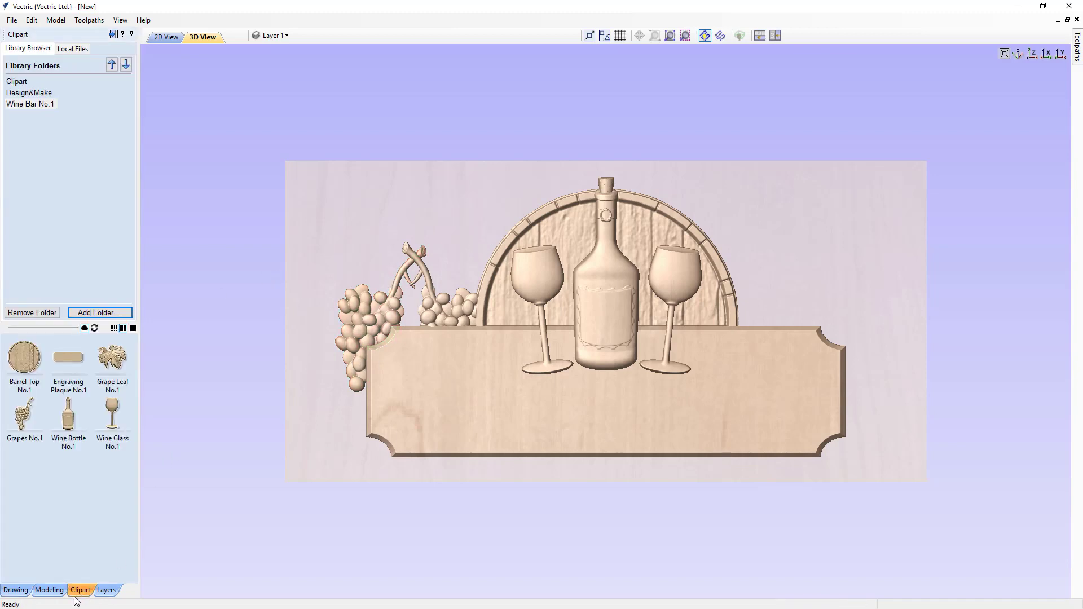
{"action": "double_click", "coordinate": [115, 367]}
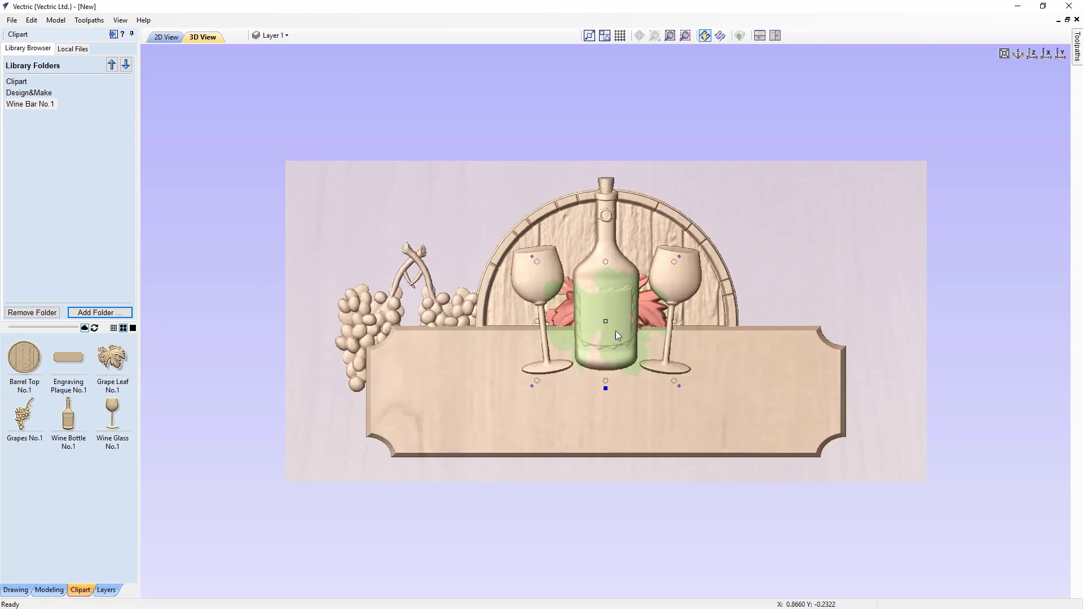
{"action": "left_click_drag", "start_coordinate": [605, 320], "coordinate": [414, 315]}
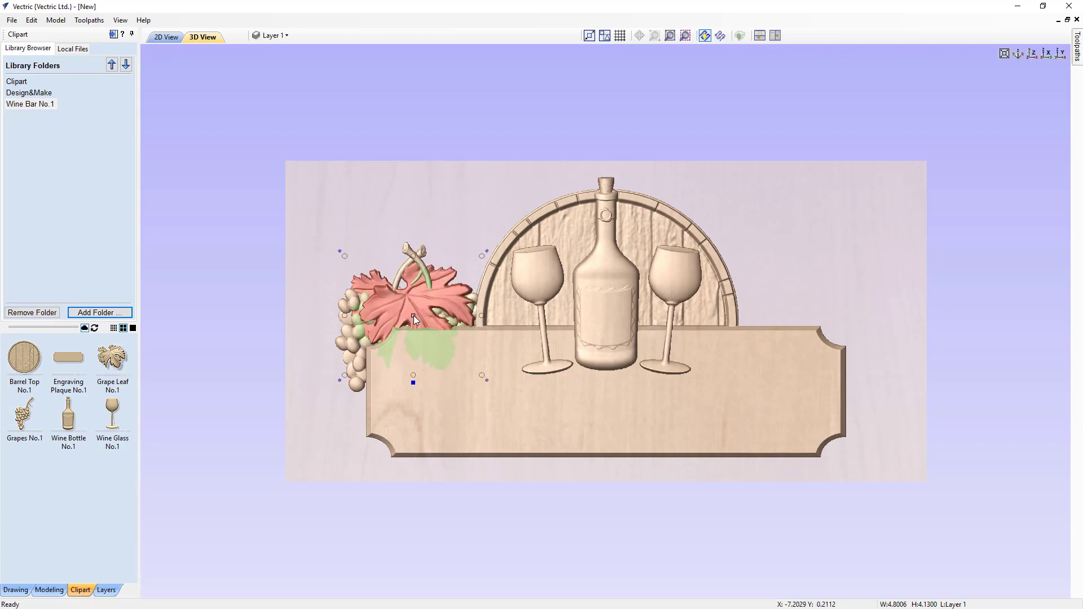
Step: Enable tilt on the grape leaf, with the direction running toward its lower tips, and set the angle to 2 degrees
{"action": "left_click", "coordinate": [414, 383]}
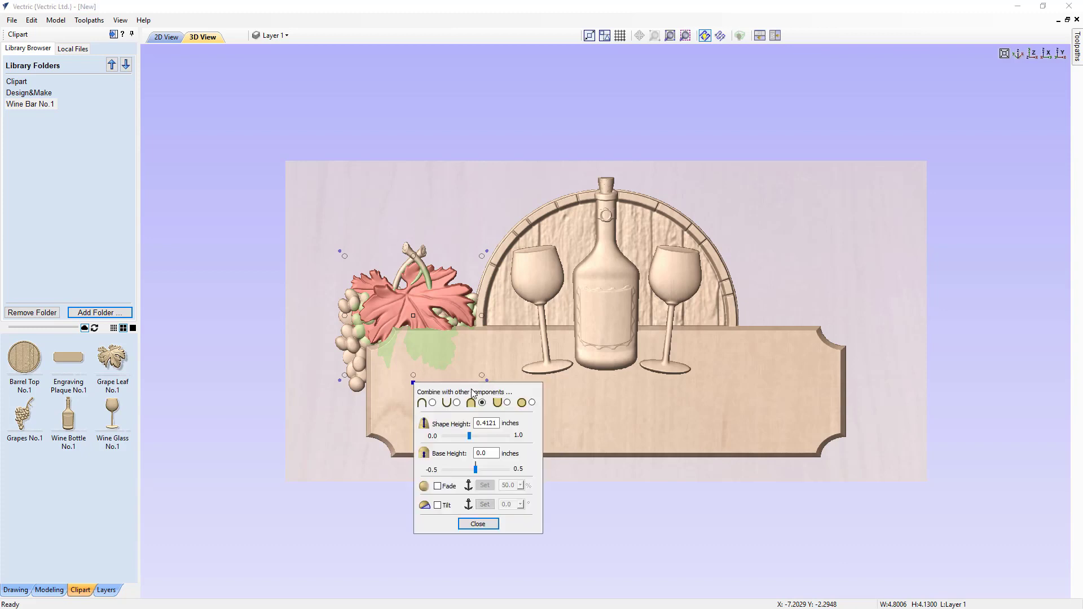
{"action": "left_click_drag", "start_coordinate": [471, 388], "coordinate": [767, 164]}
{"action": "left_click", "coordinate": [732, 252]}
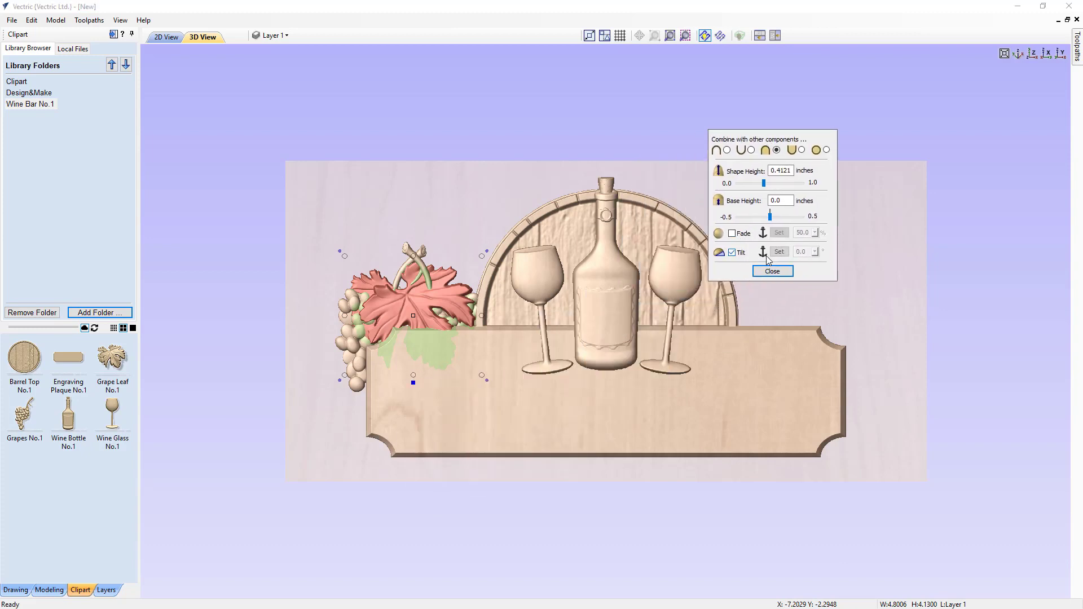
{"action": "left_click", "coordinate": [779, 252]}
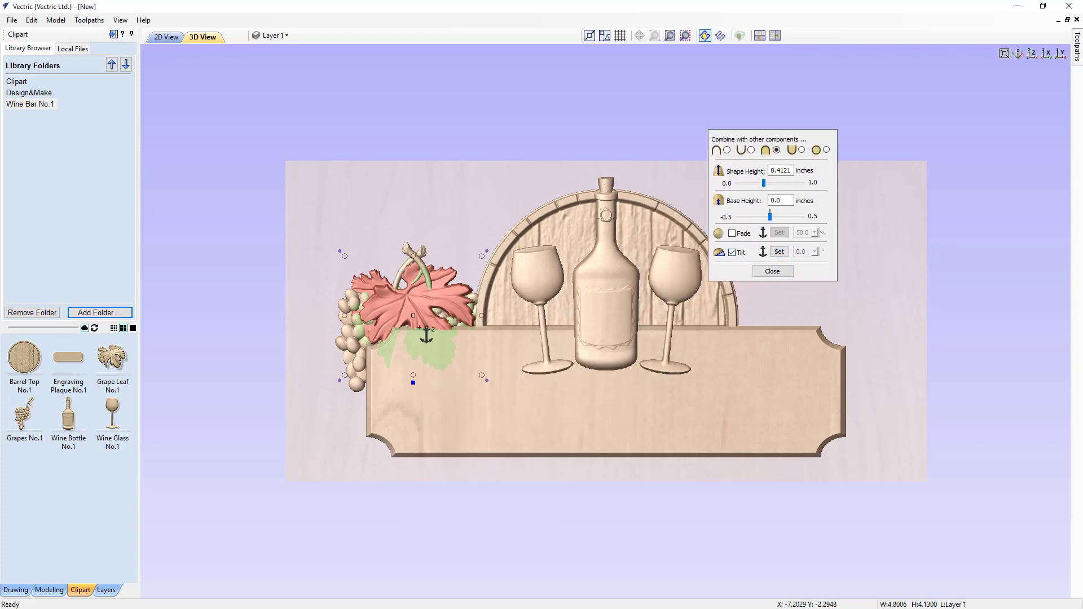
{"action": "left_click", "coordinate": [445, 373]}
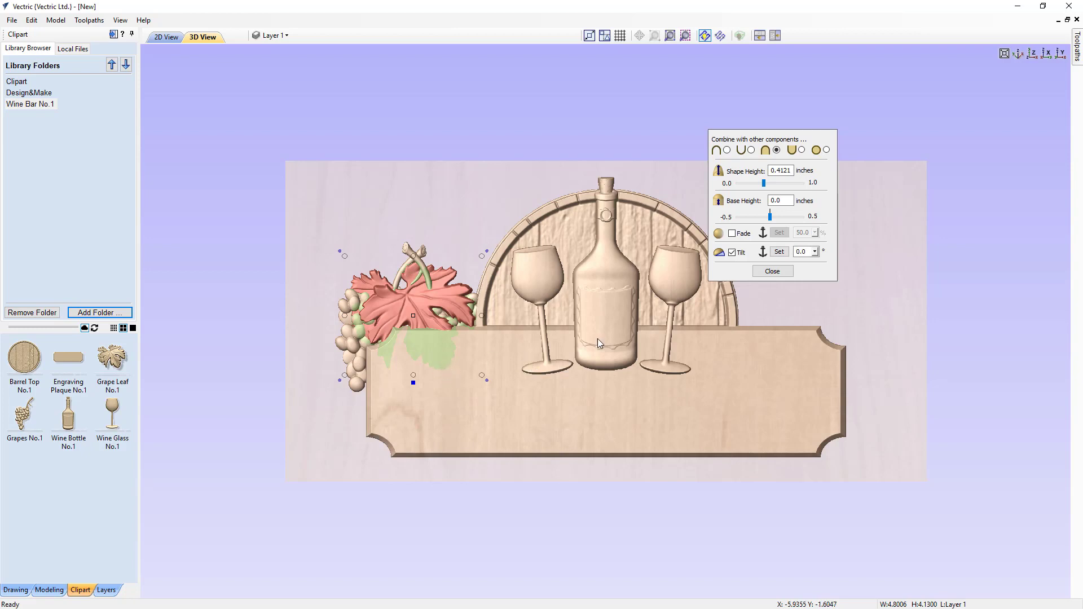
{"action": "double_click", "coordinate": [802, 251]}
{"action": "key", "text": "Return"}
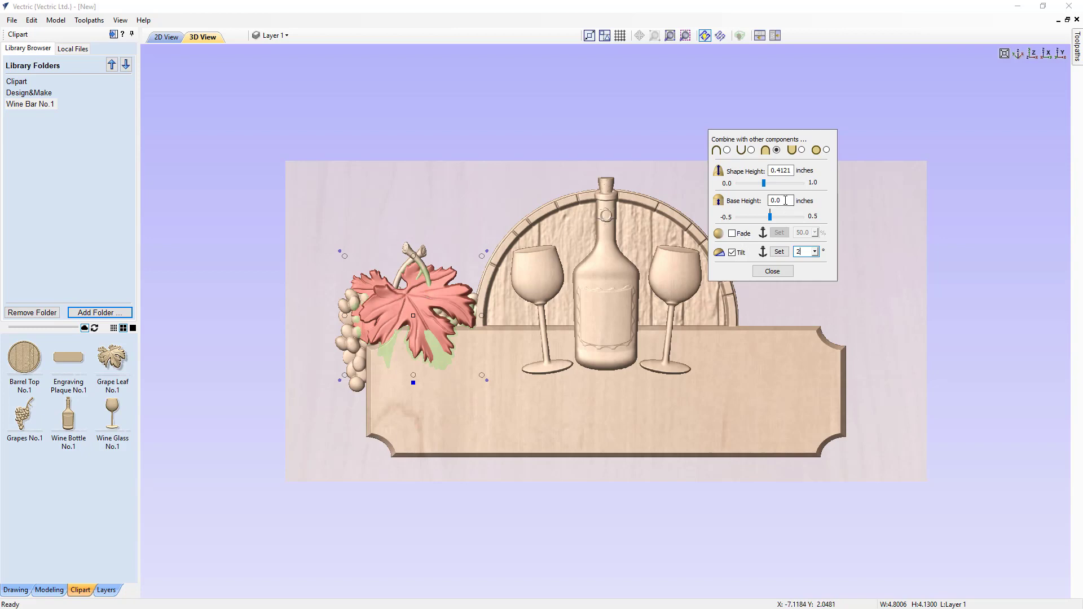
Step: Set the grape leaf's base height to 0.1 inches and its tilt to 3 degrees
{"action": "left_click_drag", "start_coordinate": [785, 201], "coordinate": [763, 203]}
{"action": "key", "text": "Return"}
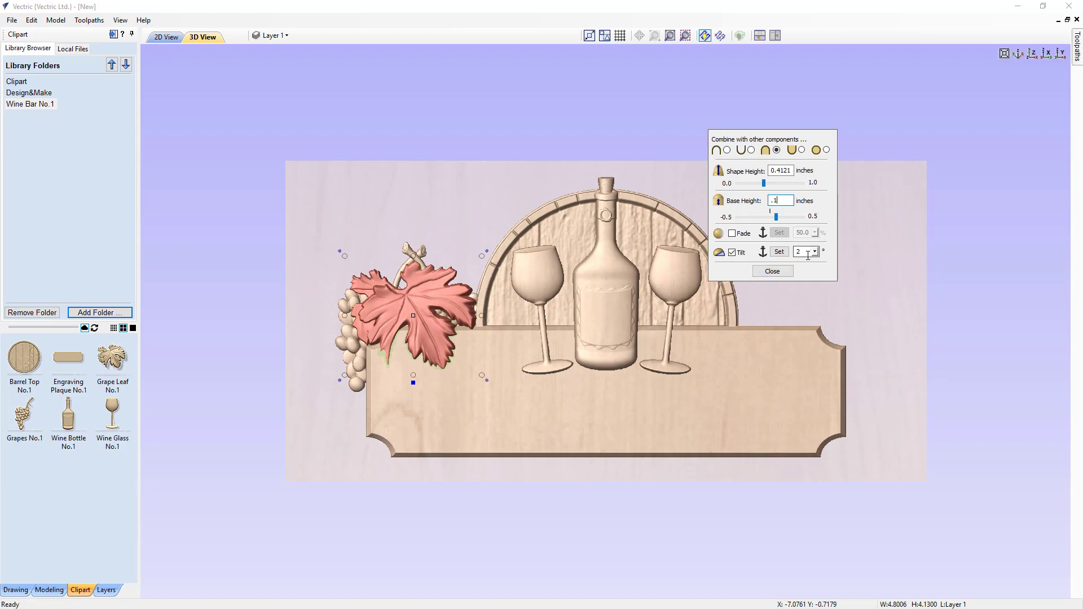
{"action": "left_click_drag", "start_coordinate": [808, 255], "coordinate": [799, 249]}
{"action": "key", "text": "space"}
Step: Set the grape leaf's shape height to 0.35 inches and its tilt to 4 degrees, and close the component properties
{"action": "left_click_drag", "start_coordinate": [791, 172], "coordinate": [787, 172]}
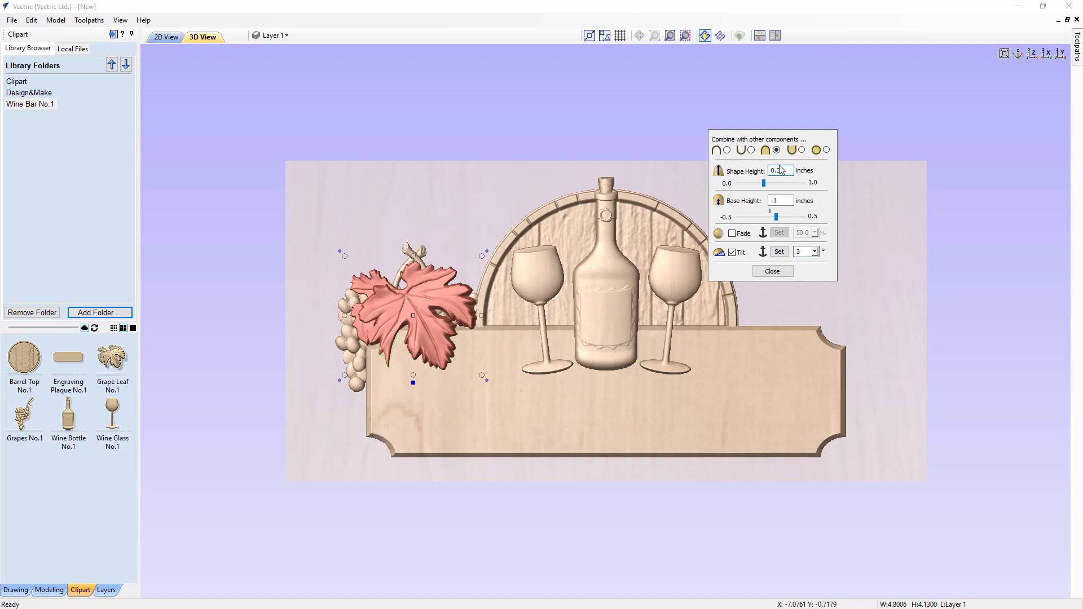
{"action": "type", "text": "35"}
{"action": "key", "text": "Return"}
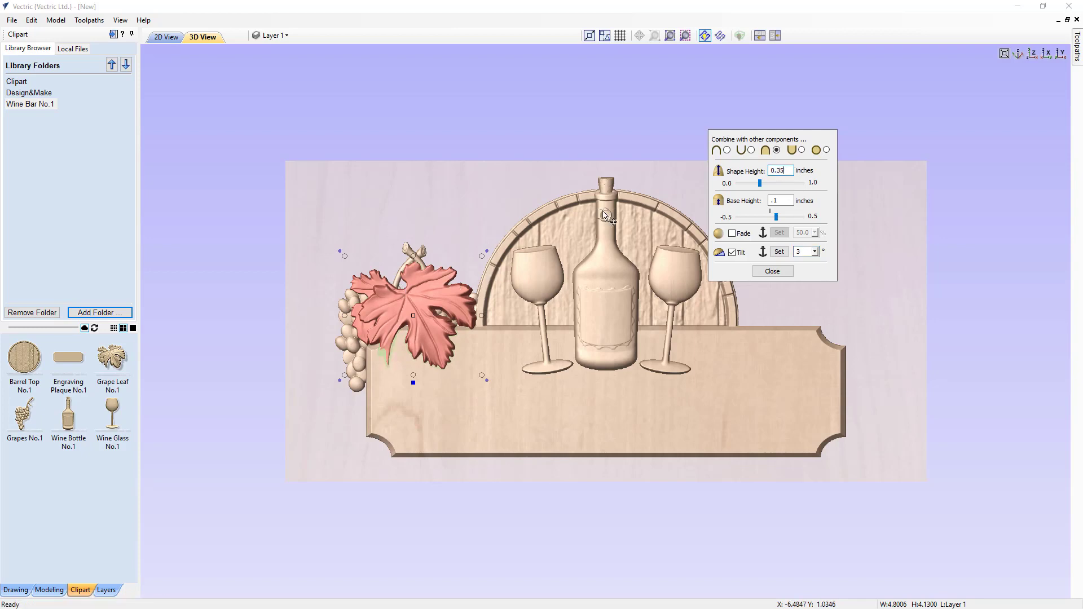
{"action": "left_click_drag", "start_coordinate": [809, 249], "coordinate": [789, 251]}
{"action": "type", "text": "4"}
{"action": "key", "text": "Return"}
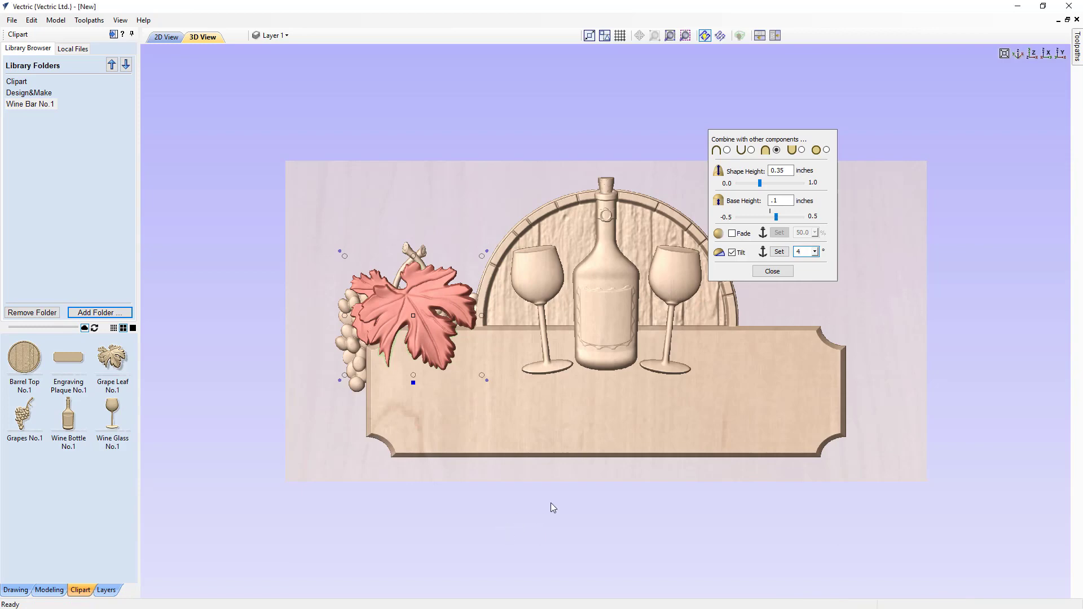
{"action": "left_click_drag", "start_coordinate": [550, 504], "coordinate": [499, 516]}
{"action": "left_click", "coordinate": [776, 272]}
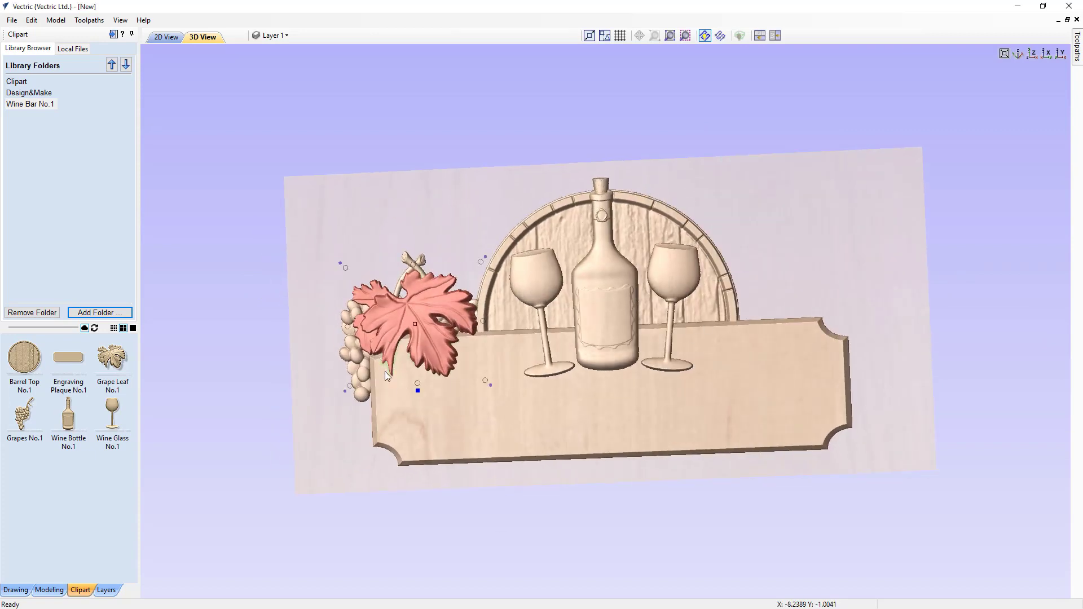
{"action": "left_click", "coordinate": [1032, 53]}
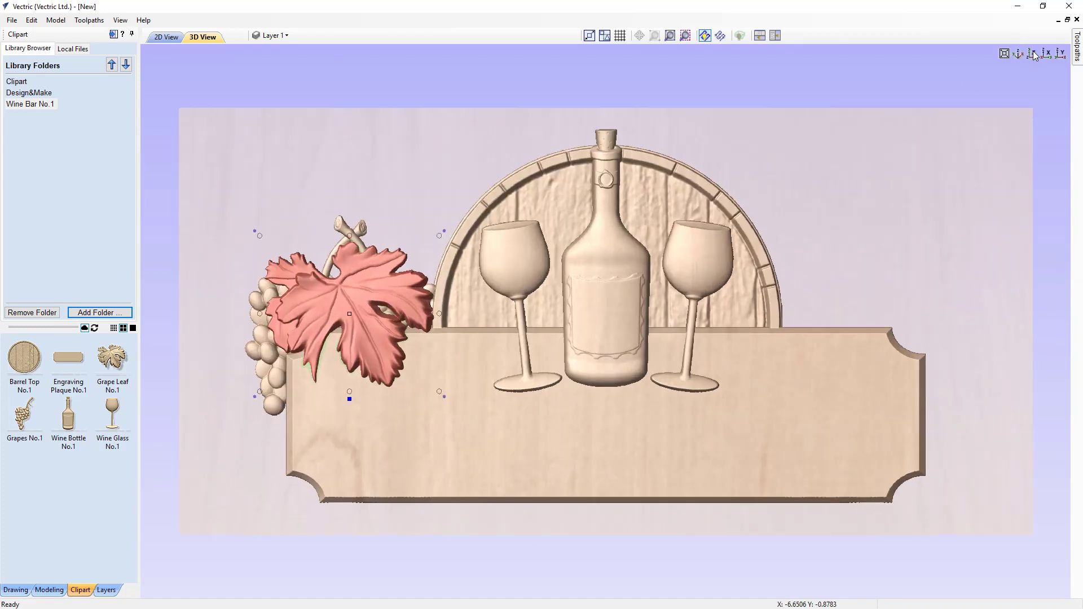
{"action": "left_click", "coordinate": [418, 166]}
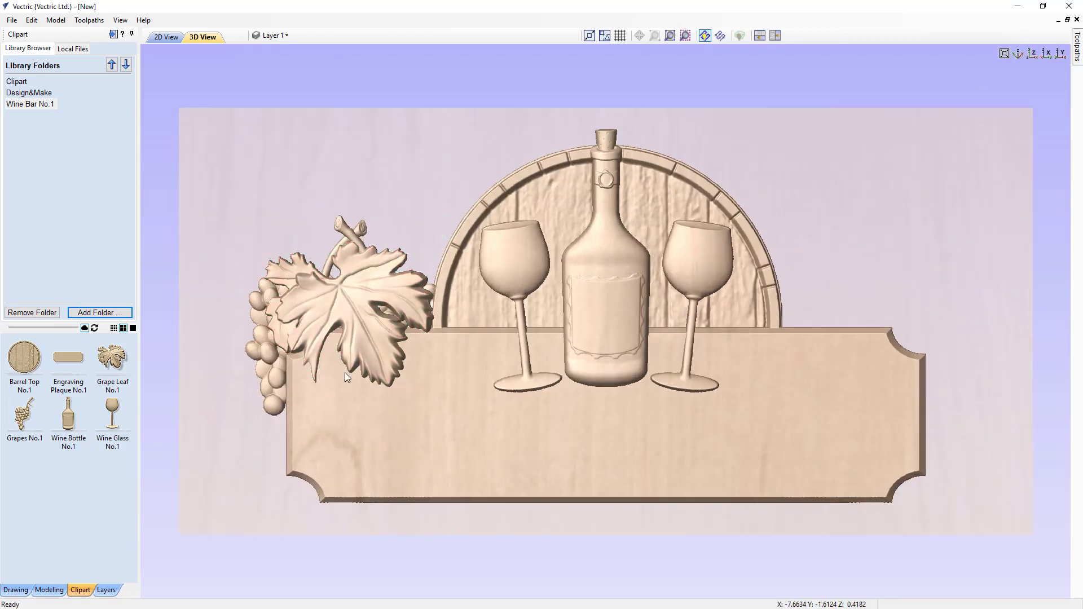
Step: Nudge the grape leaf slightly to the right over the grape bunches
{"action": "left_click", "coordinate": [349, 308]}
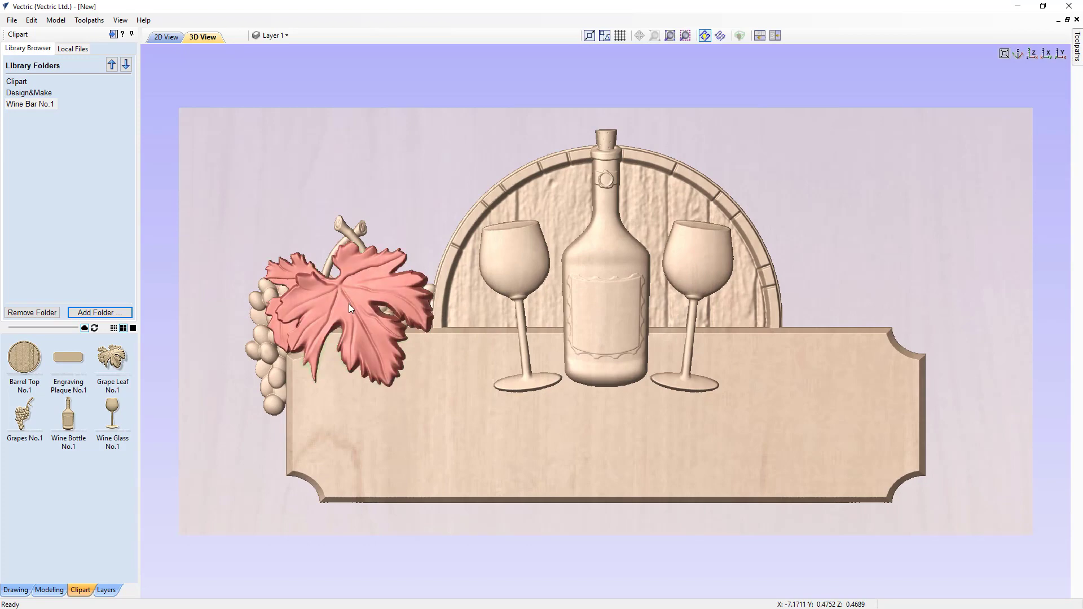
{"action": "key", "text": "Right"}
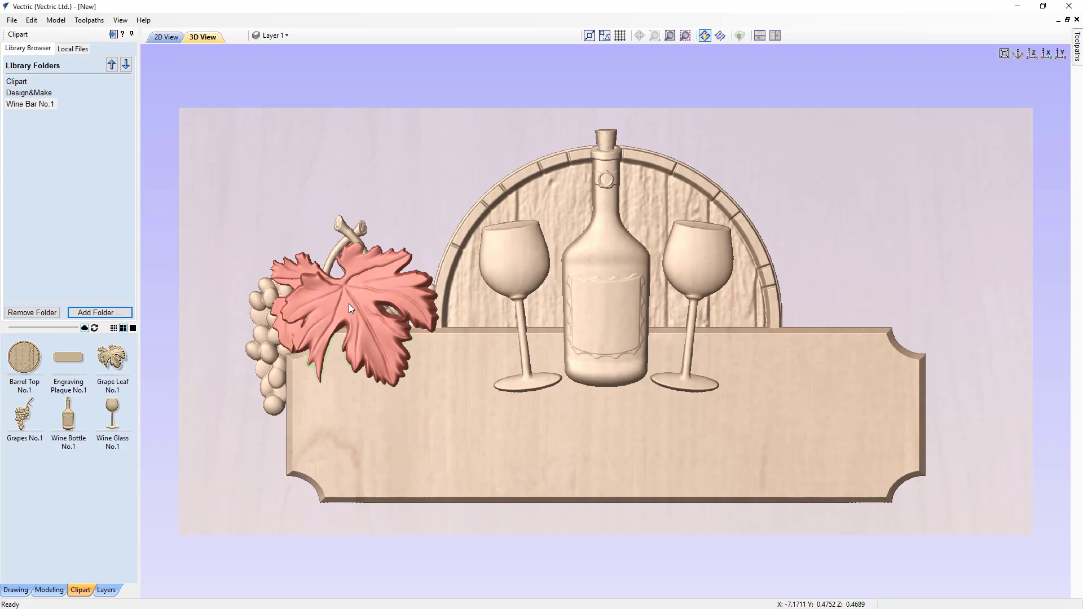
{"action": "left_click", "coordinate": [420, 211]}
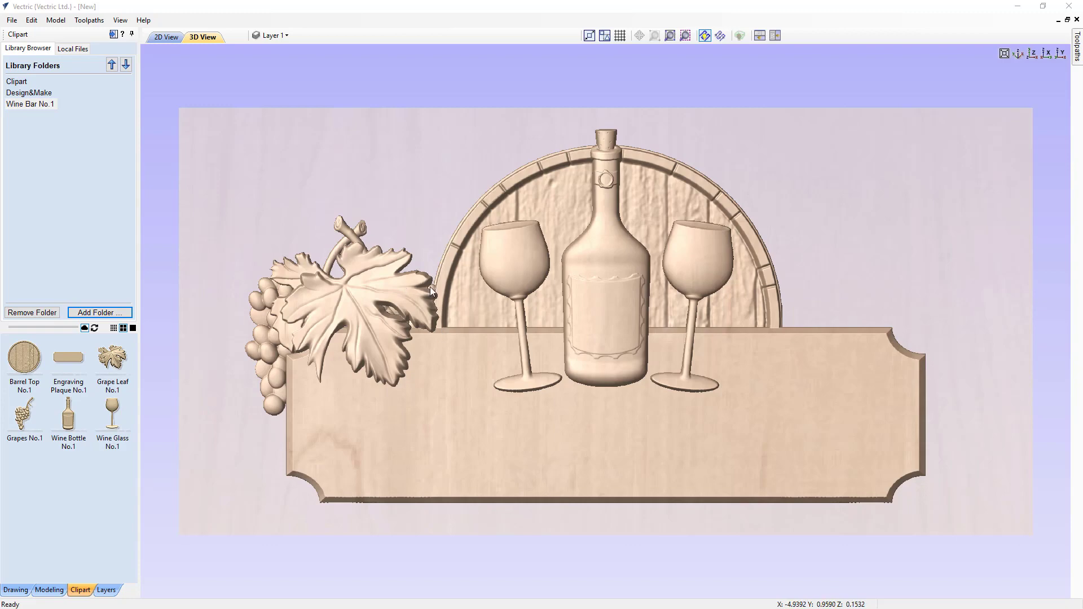
Step: Move the grape leaf slightly down and to the left so grapes show on both sides of it
{"action": "left_click", "coordinate": [367, 324]}
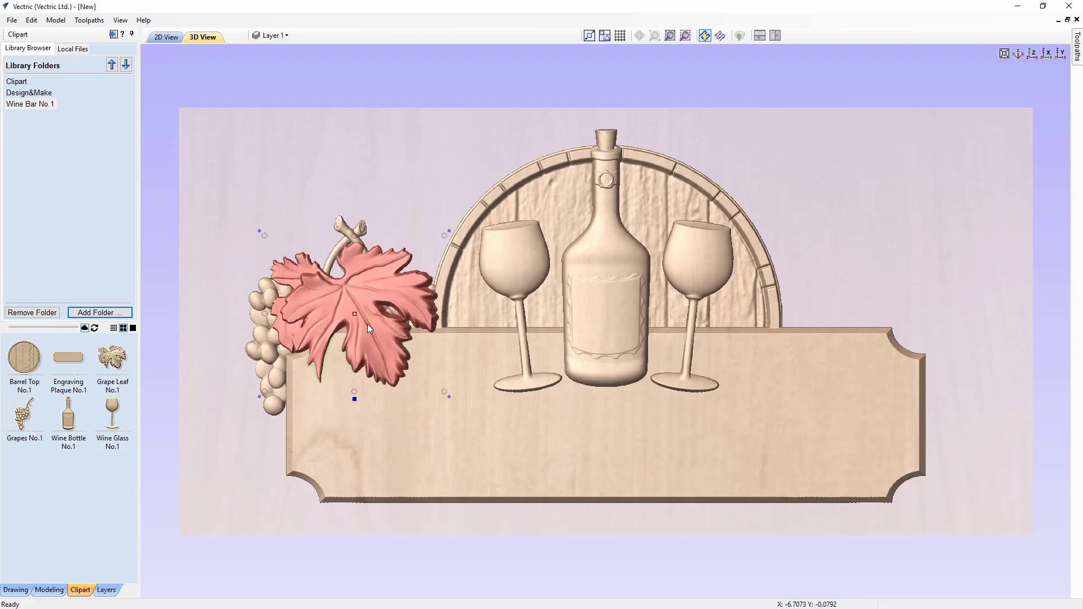
{"action": "left_click_drag", "start_coordinate": [353, 312], "coordinate": [340, 323]}
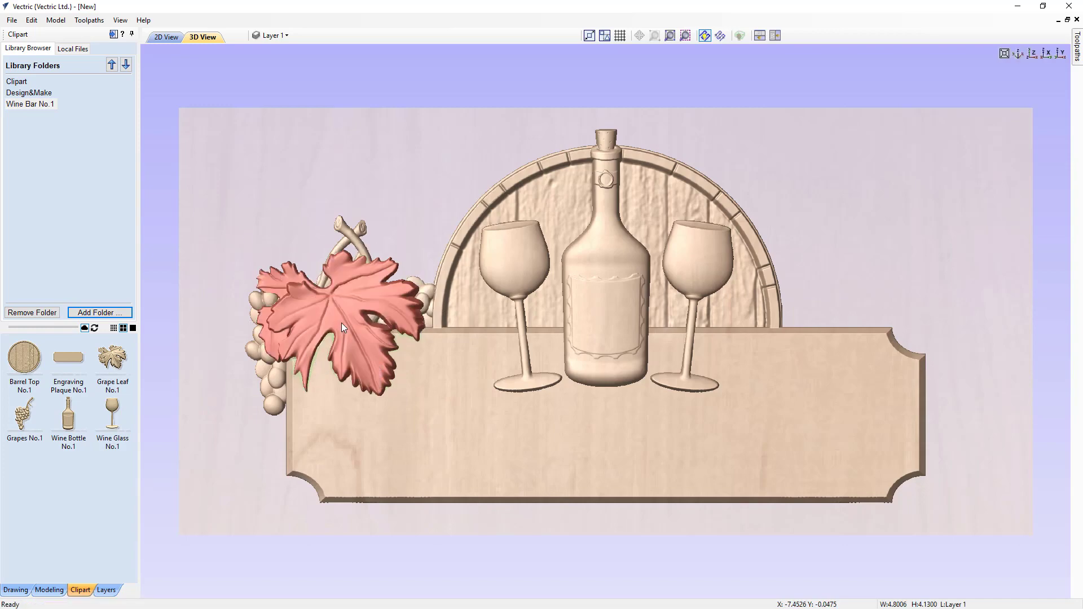
{"action": "key", "text": "Escape"}
{"action": "left_click", "coordinate": [341, 321]}
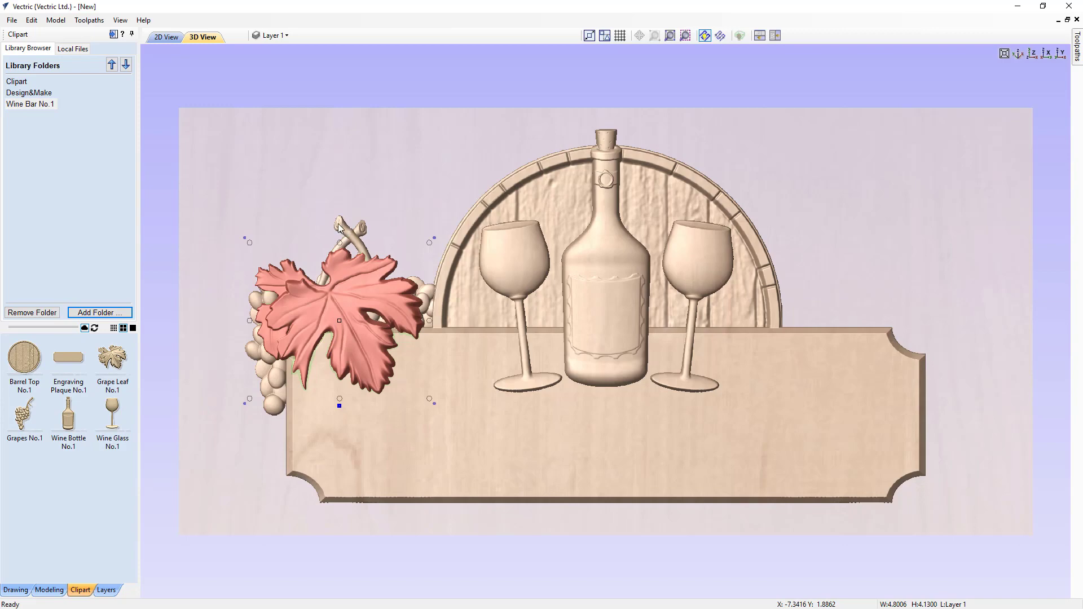
{"action": "left_click", "coordinate": [409, 194]}
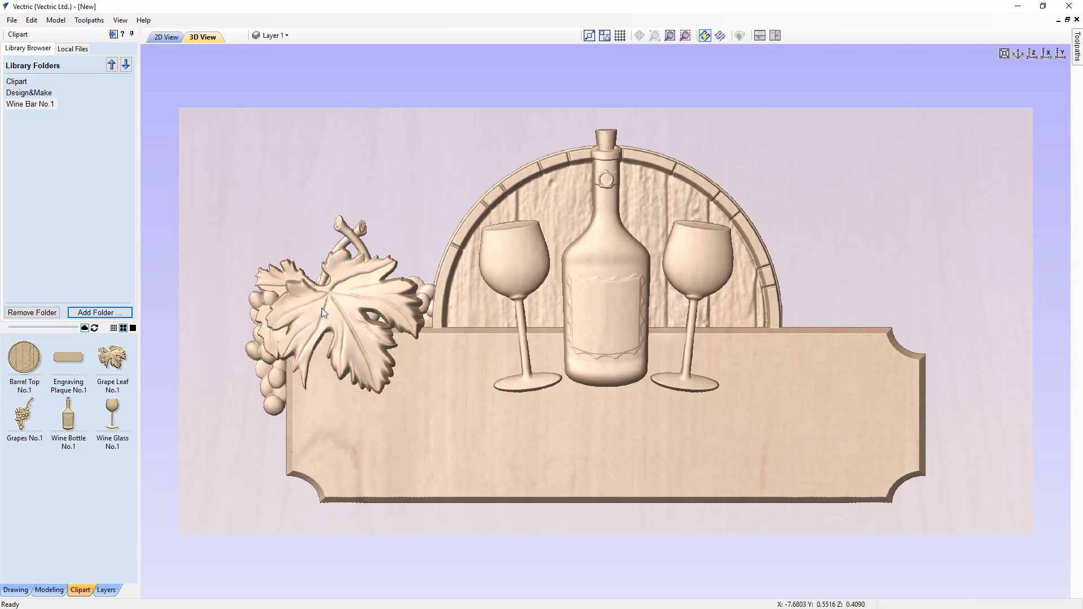
Step: Group the Grape Leaf No.1 component with the two Grapes No.1 components
{"action": "left_click", "coordinate": [56, 590]}
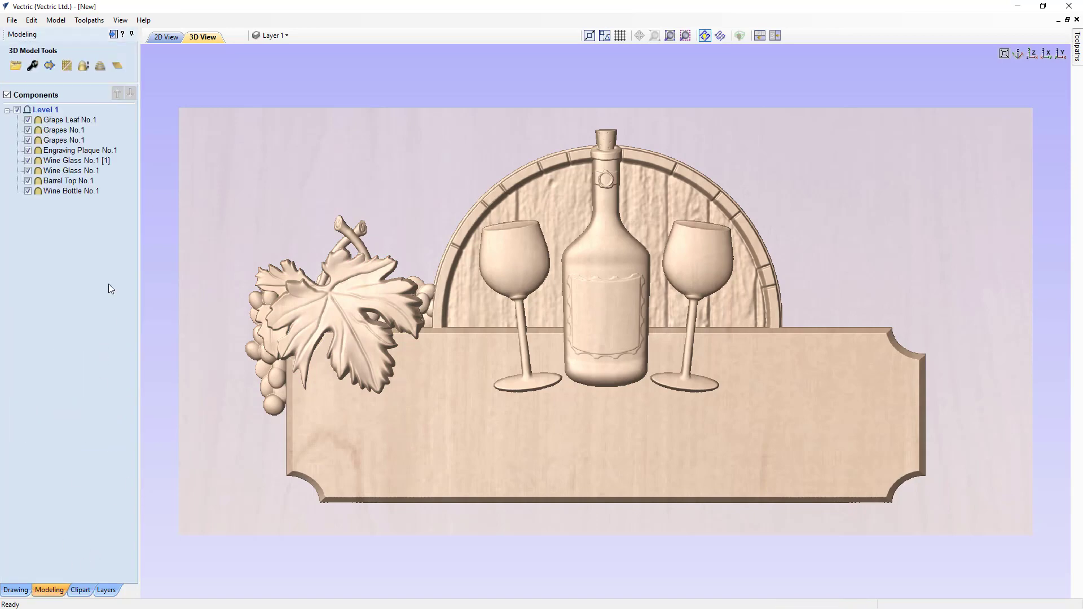
{"action": "left_click", "coordinate": [77, 120]}
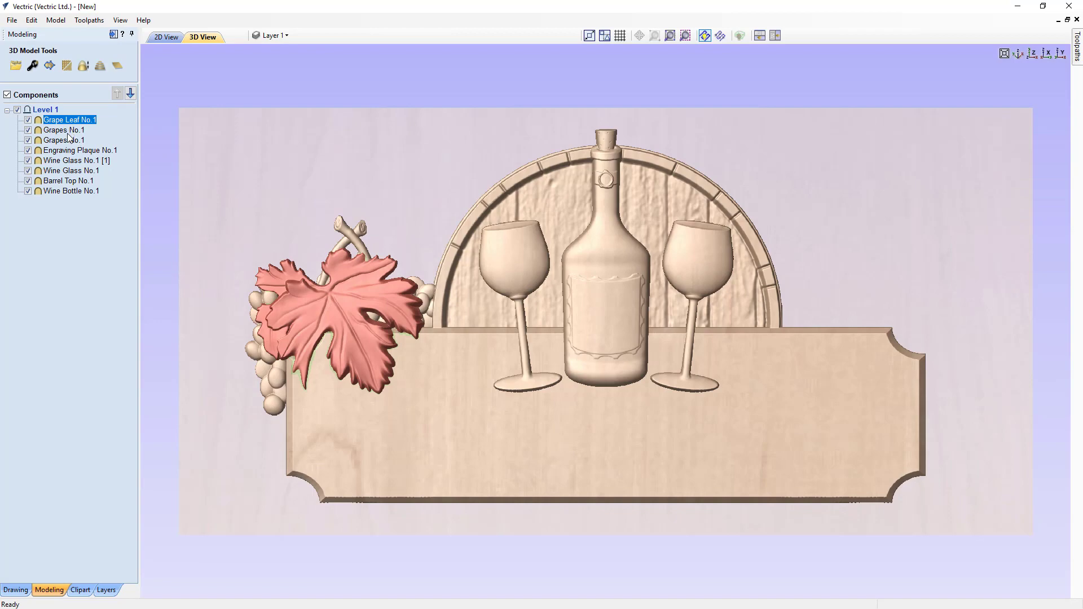
{"action": "left_click", "coordinate": [69, 131], "text": "ctrl"}
{"action": "left_click", "coordinate": [69, 141], "text": "ctrl"}
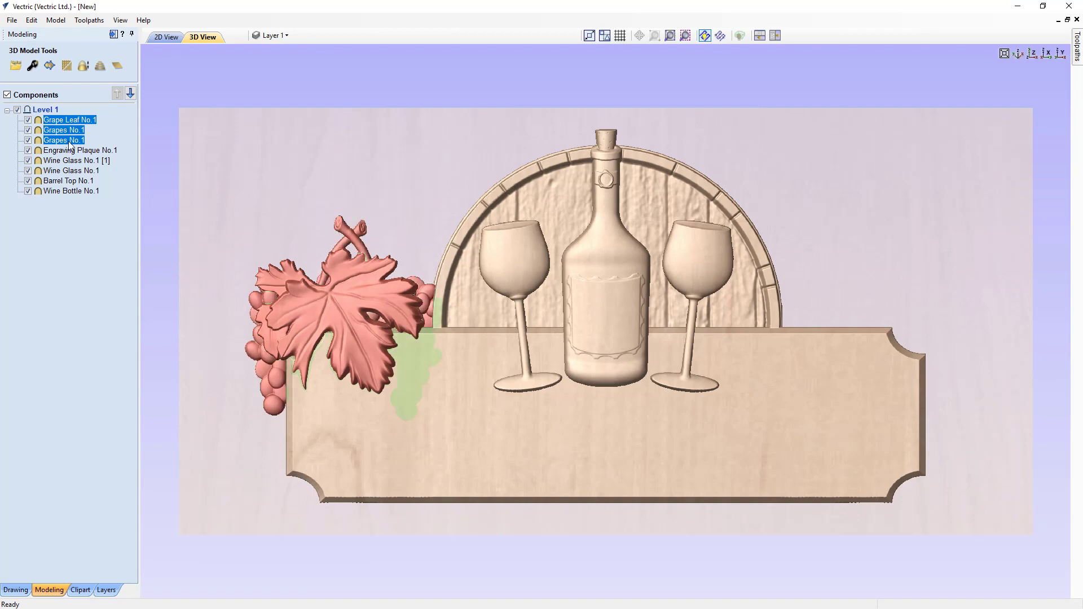
{"action": "right_click", "coordinate": [69, 144]}
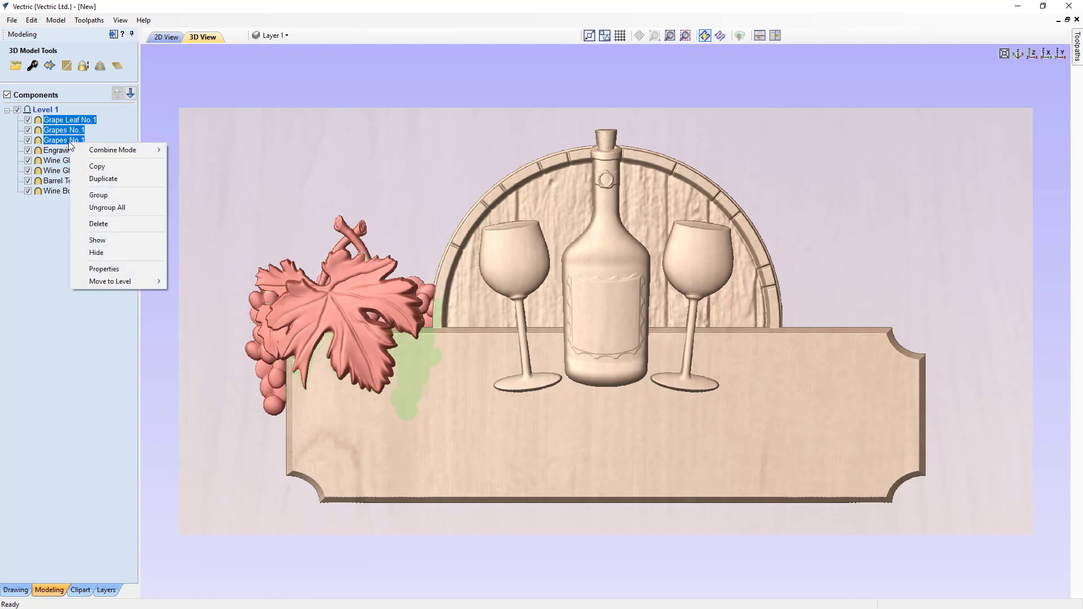
{"action": "left_click", "coordinate": [96, 194]}
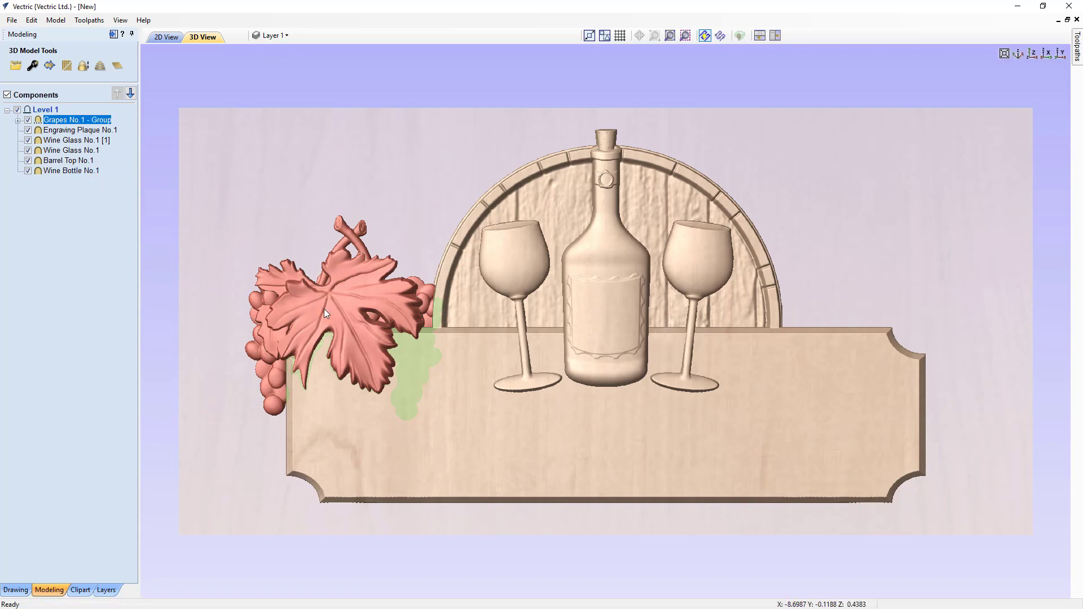
Step: Create a mirrored copy of the grapes and leaf group, flipped horizontally about the job center
{"action": "left_click", "coordinate": [13, 590]}
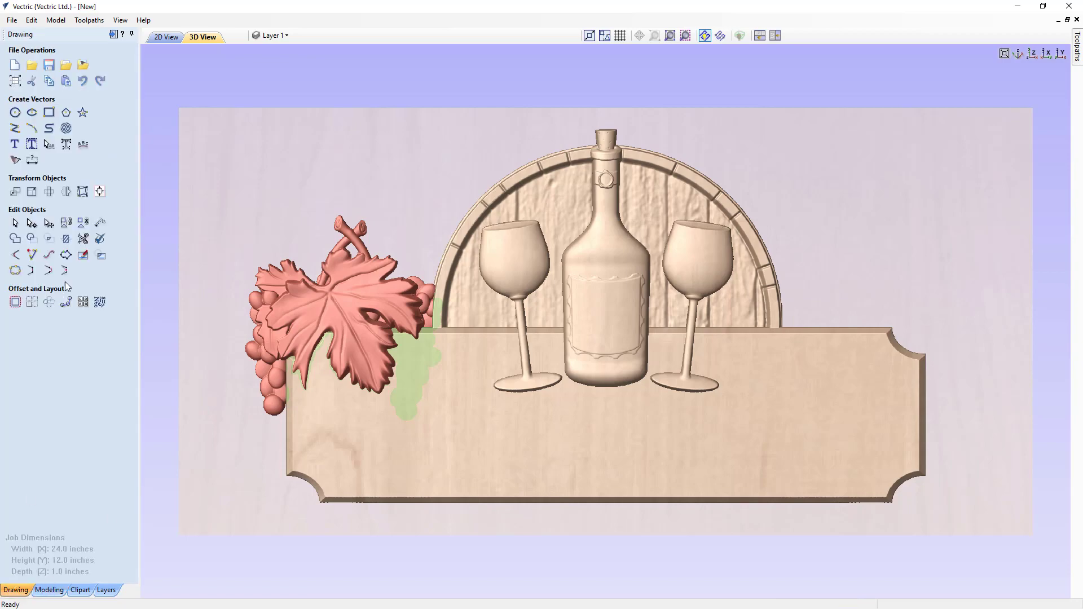
{"action": "left_click", "coordinate": [66, 192]}
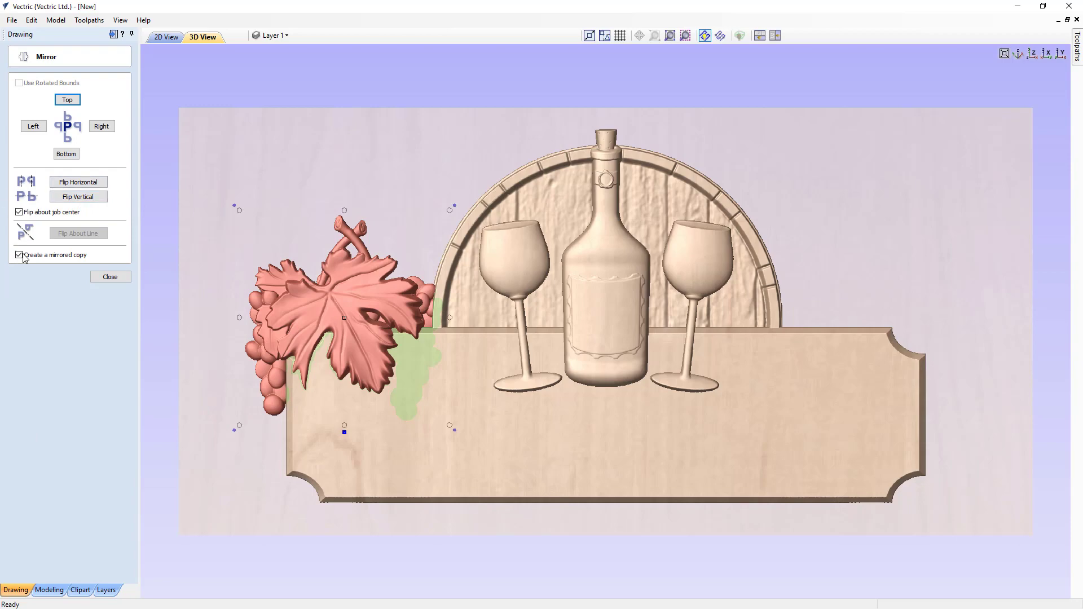
{"action": "left_click", "coordinate": [68, 187]}
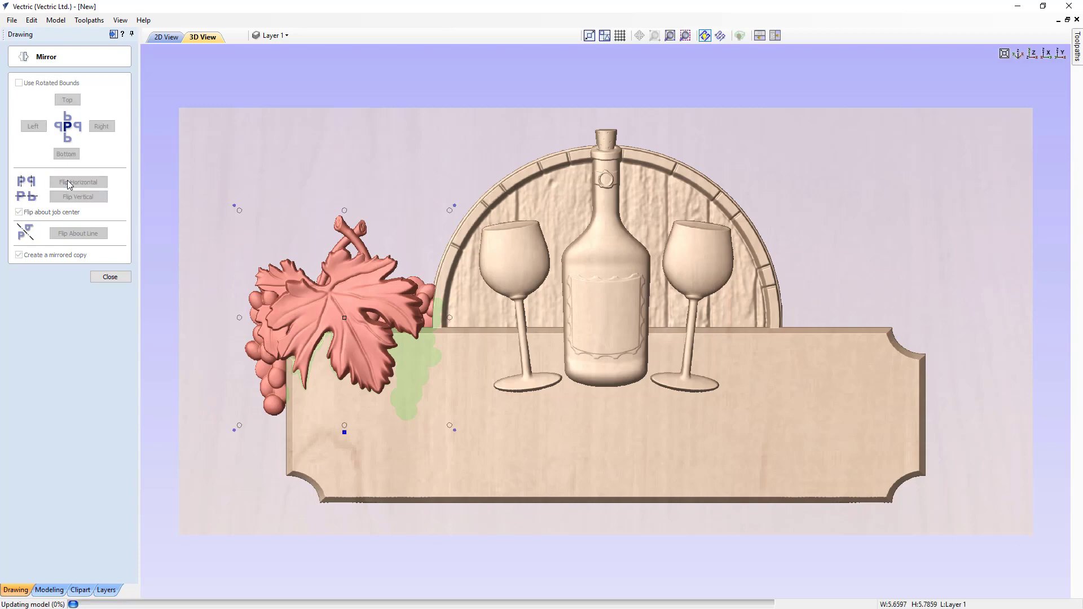
{"action": "left_click", "coordinate": [110, 276]}
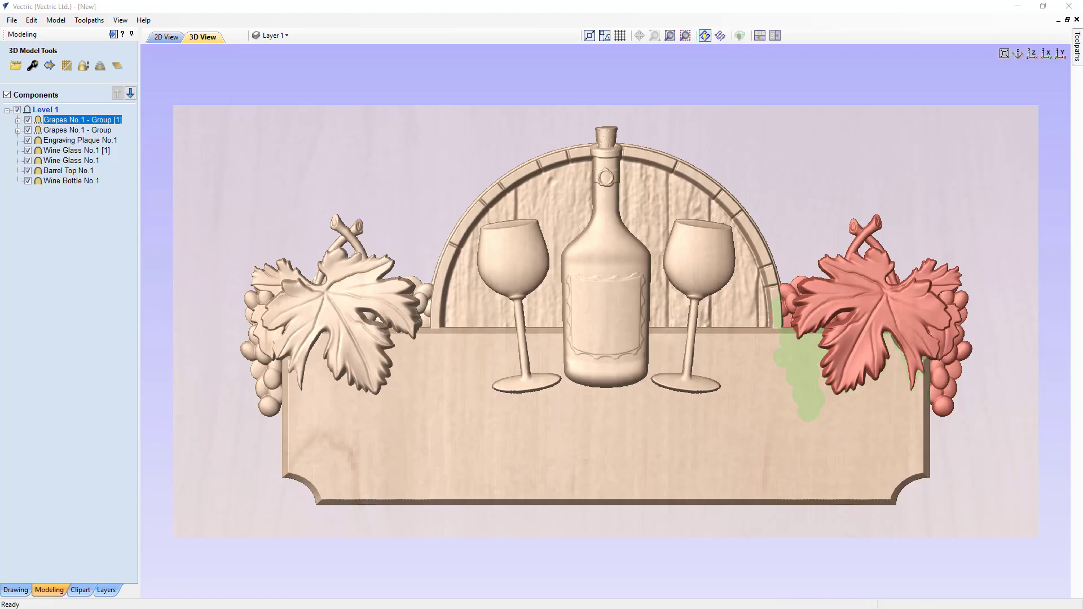
Step: Switch to Photos to view the Wine Bar No.1 project page image, and return to the Vectric job
{"action": "left_click", "coordinate": [253, 608]}
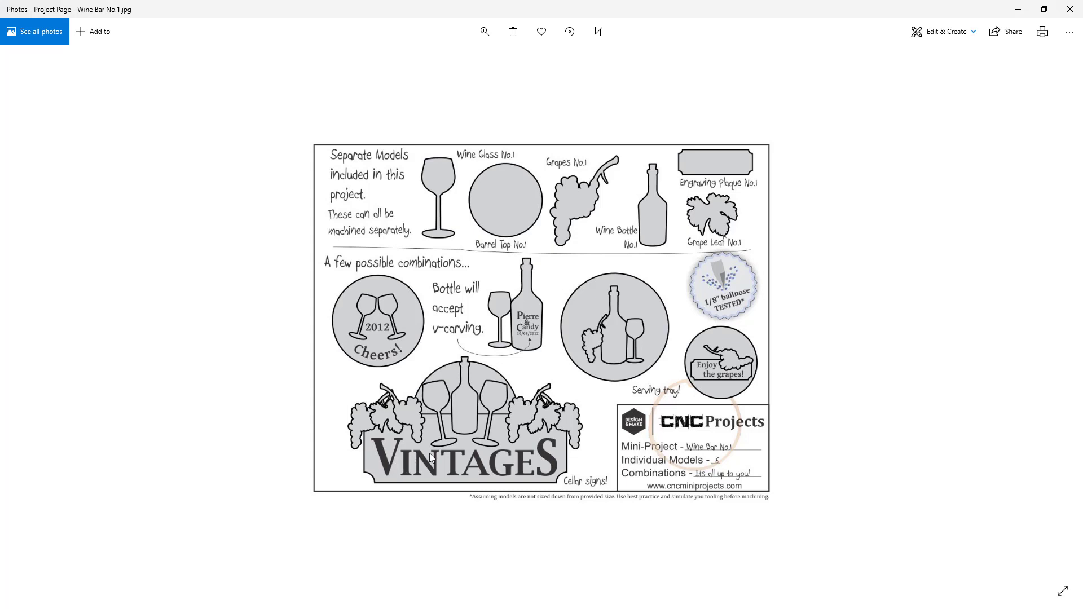
{"action": "left_click", "coordinate": [1025, 15]}
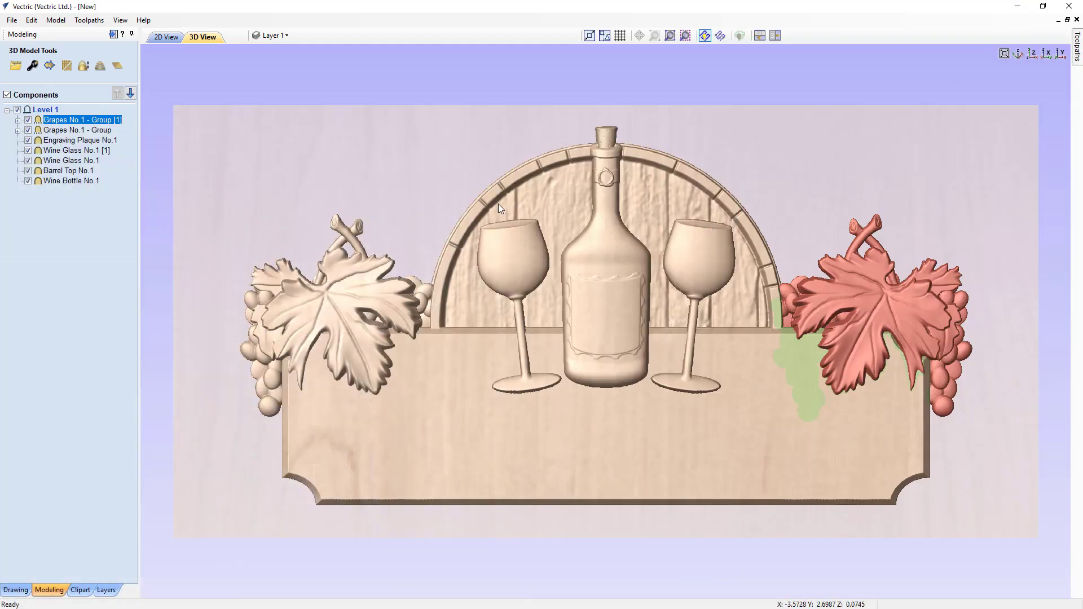
Step: Compare the 2D and 3D views of the sign stacked together, and return to the full 2D view fitted to the job
{"action": "left_click", "coordinate": [160, 37]}
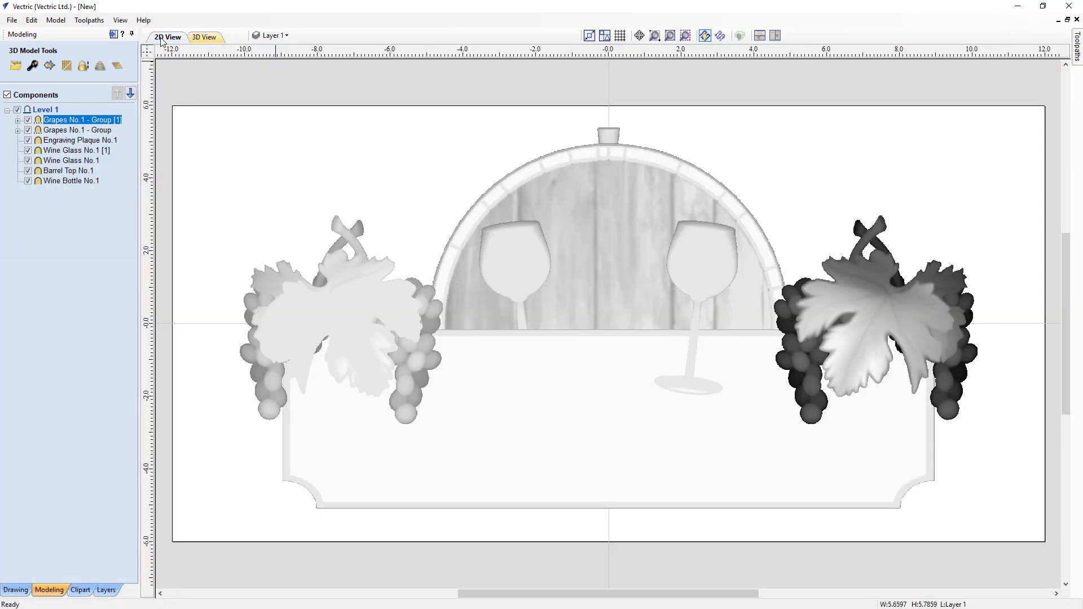
{"action": "left_click", "coordinate": [428, 85]}
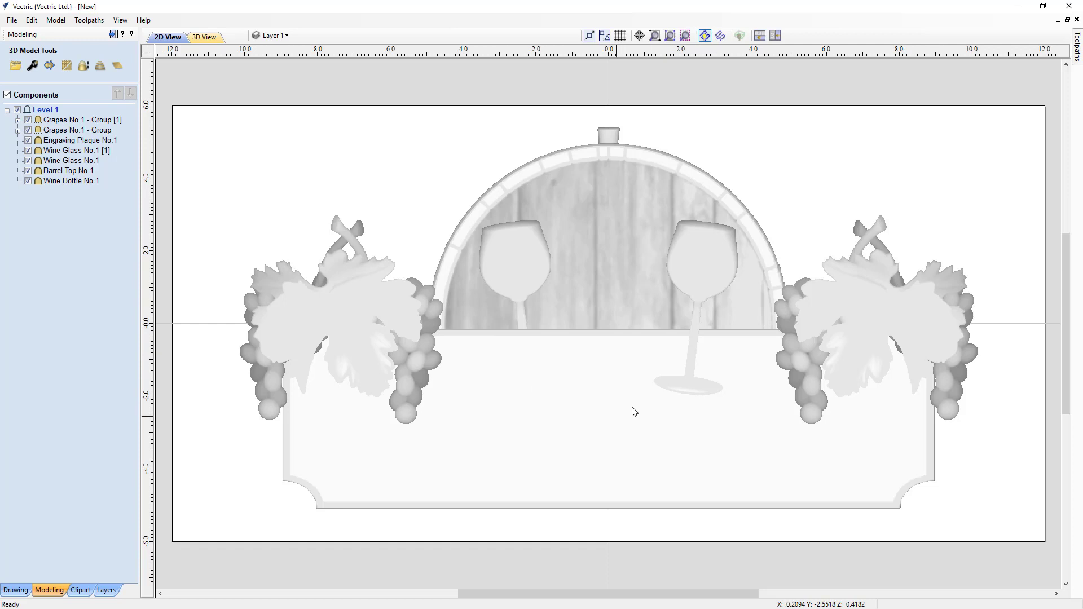
{"action": "left_click", "coordinate": [760, 36]}
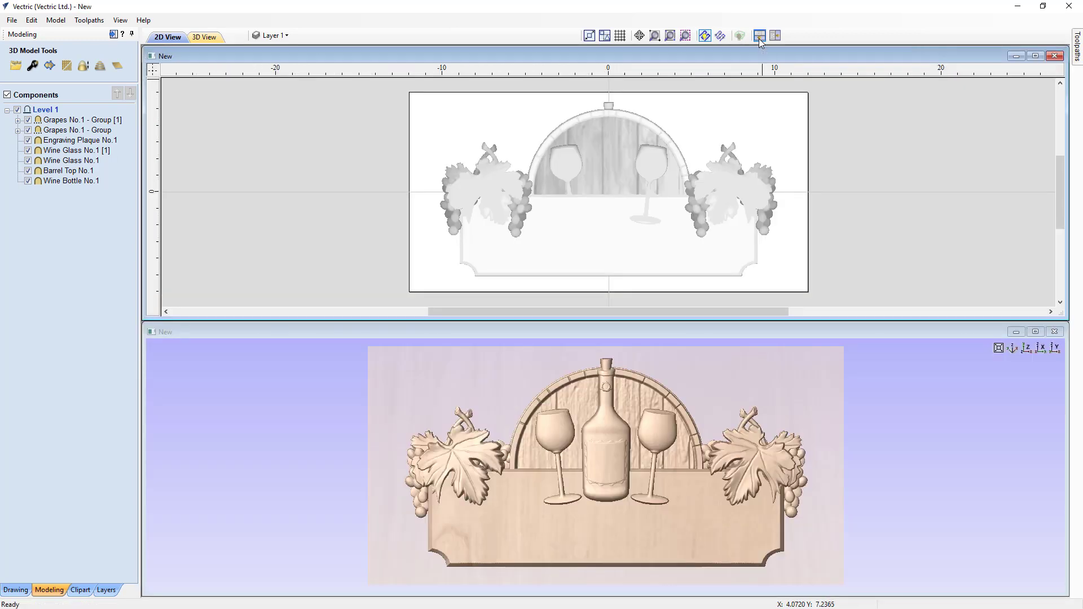
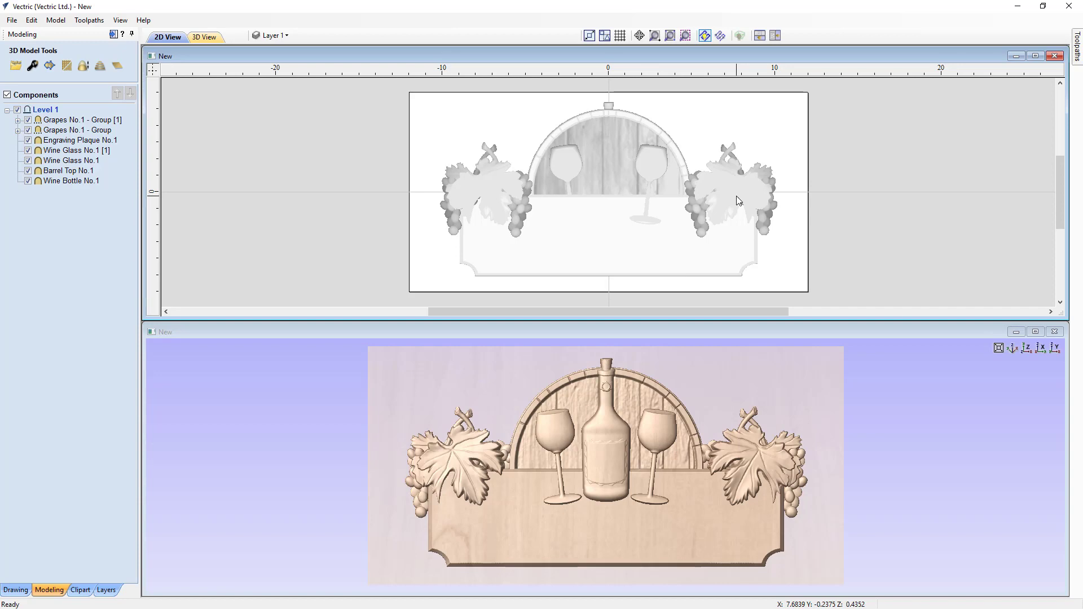
{"action": "left_click", "coordinate": [1035, 56]}
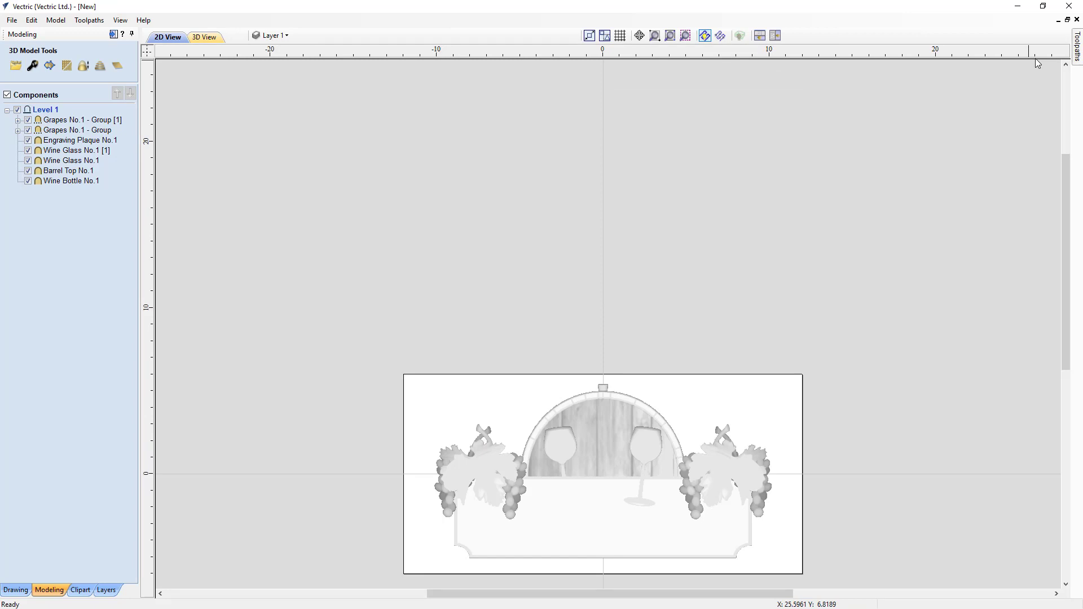
{"action": "key", "text": "F6"}
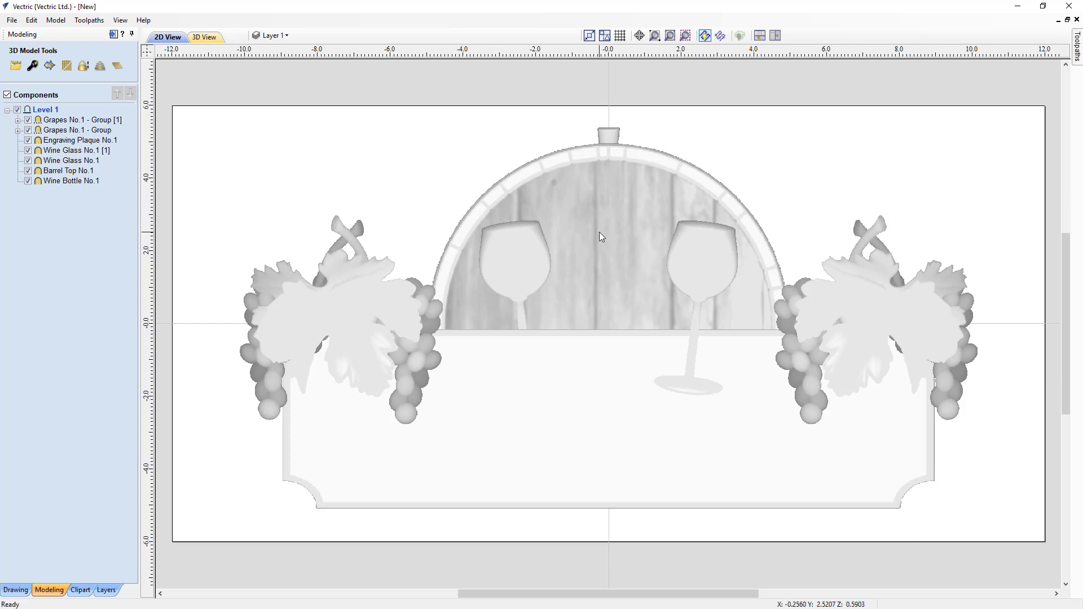
Step: Send the barrel top to the back of the 2D display order and deselect it
{"action": "left_click", "coordinate": [568, 191]}
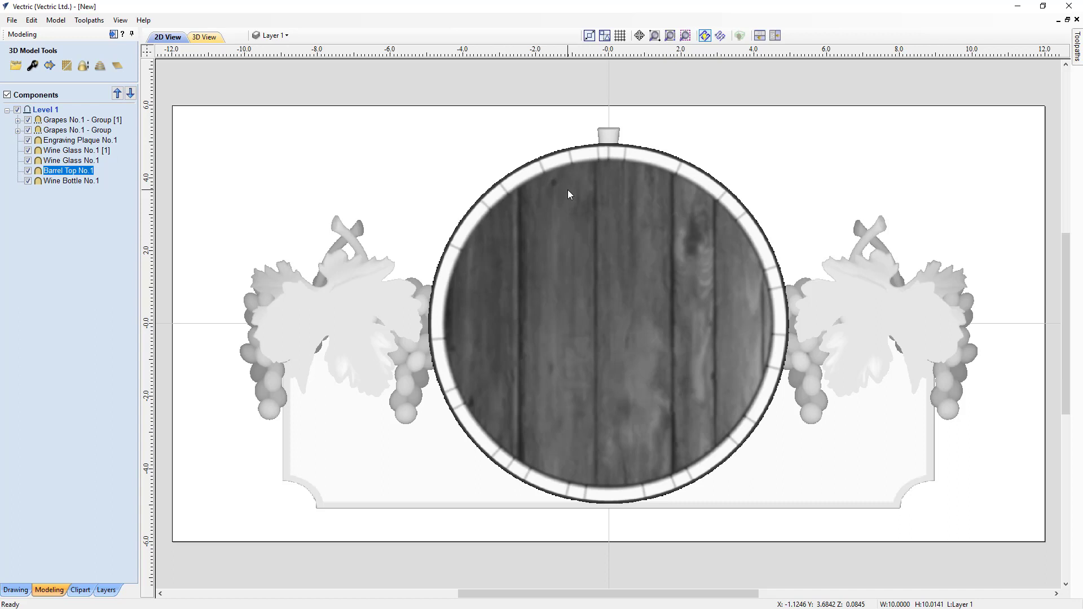
{"action": "right_click", "coordinate": [568, 195]}
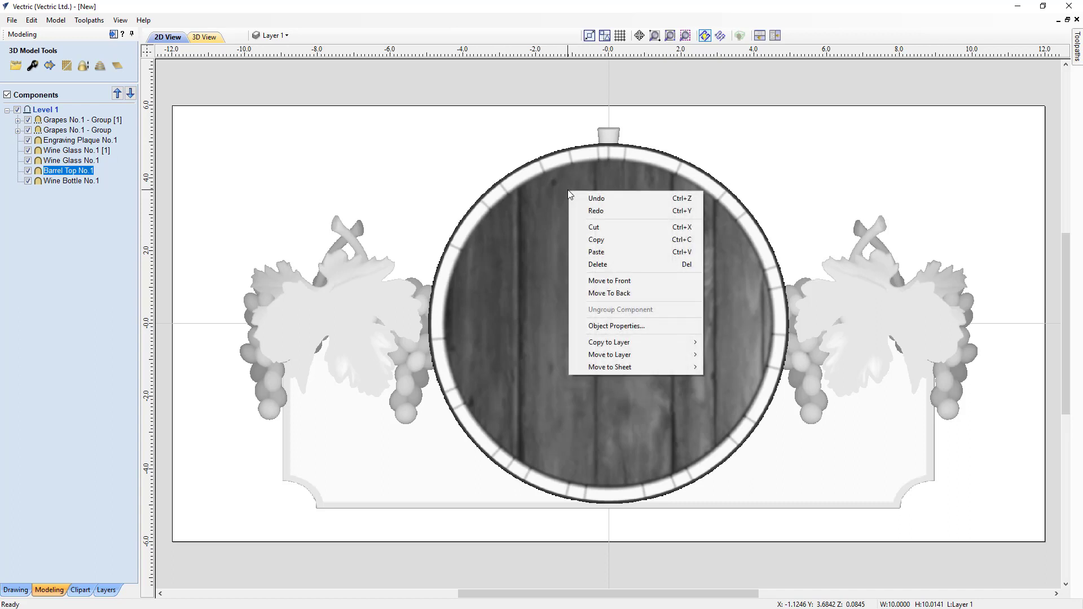
{"action": "left_click", "coordinate": [603, 294]}
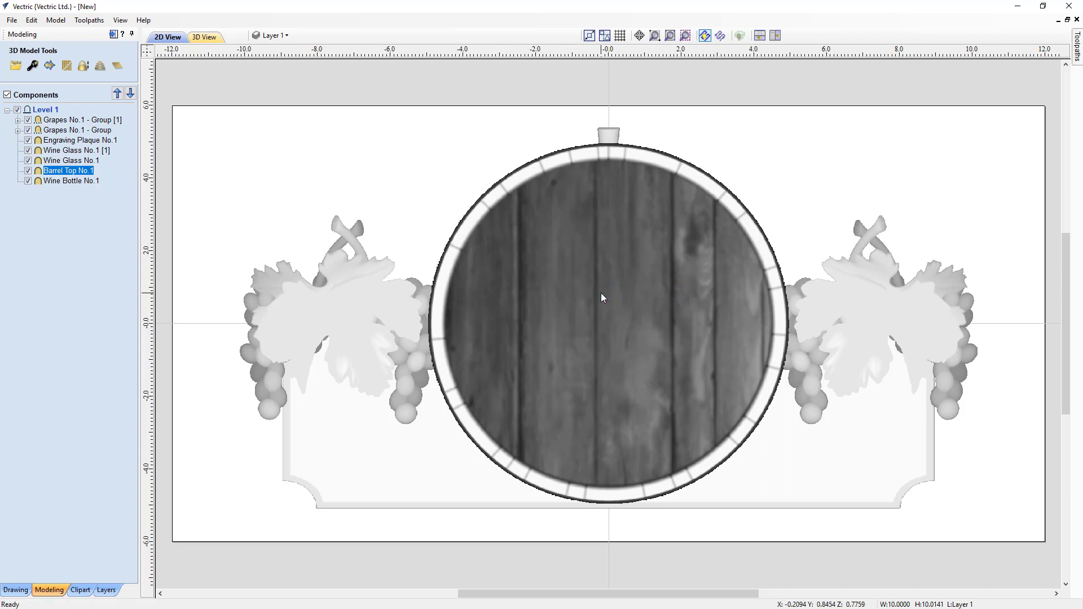
{"action": "left_click", "coordinate": [408, 162]}
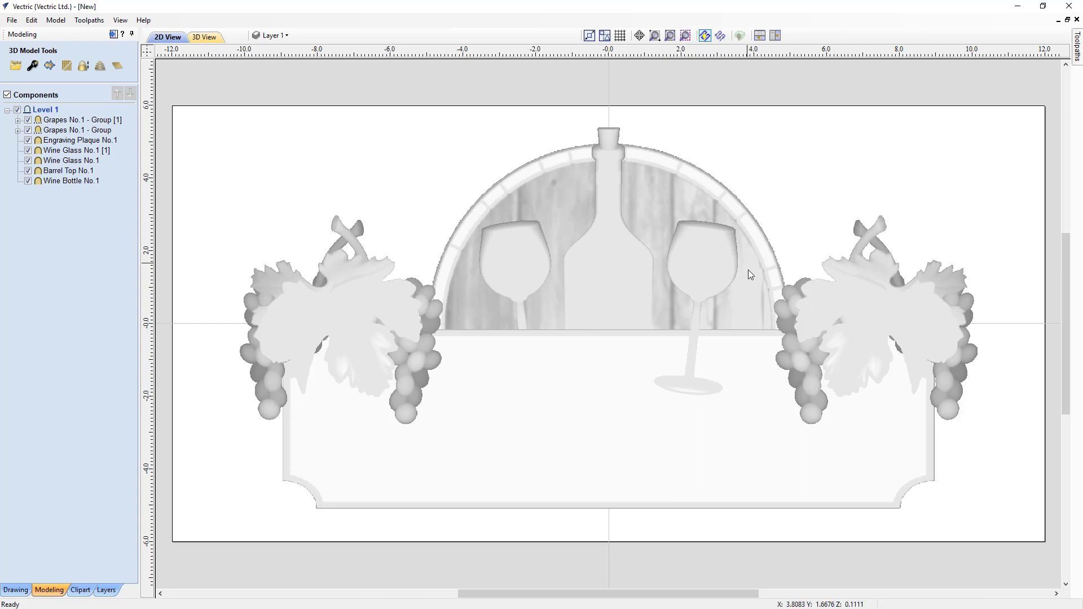
Step: Bring the left wine glass to the front of the 2D display order and deselect it
{"action": "left_click", "coordinate": [520, 274]}
{"action": "right_click", "coordinate": [519, 270]}
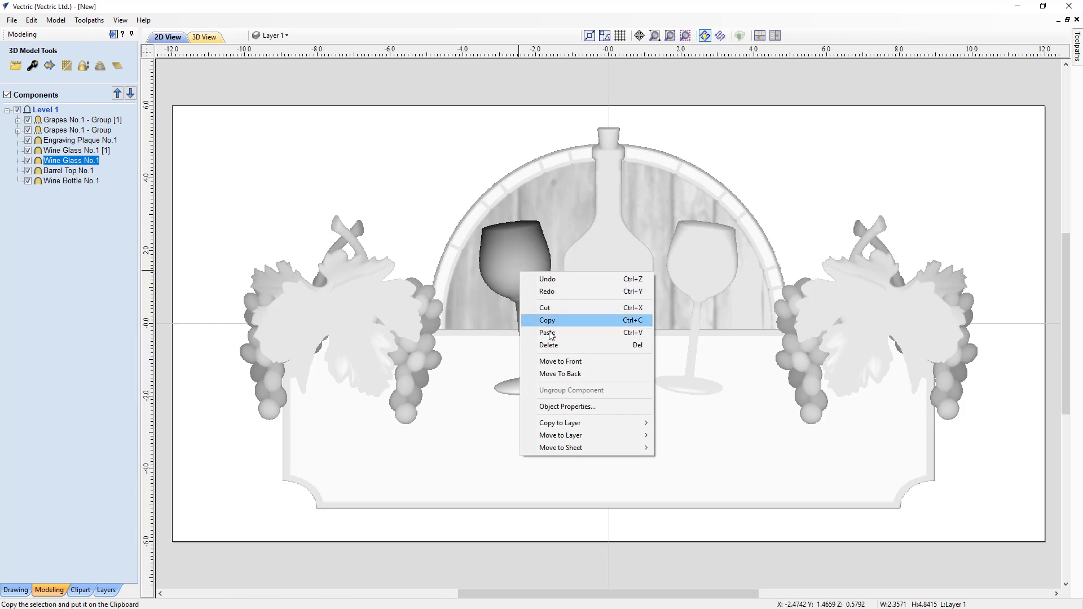
{"action": "left_click", "coordinate": [561, 363]}
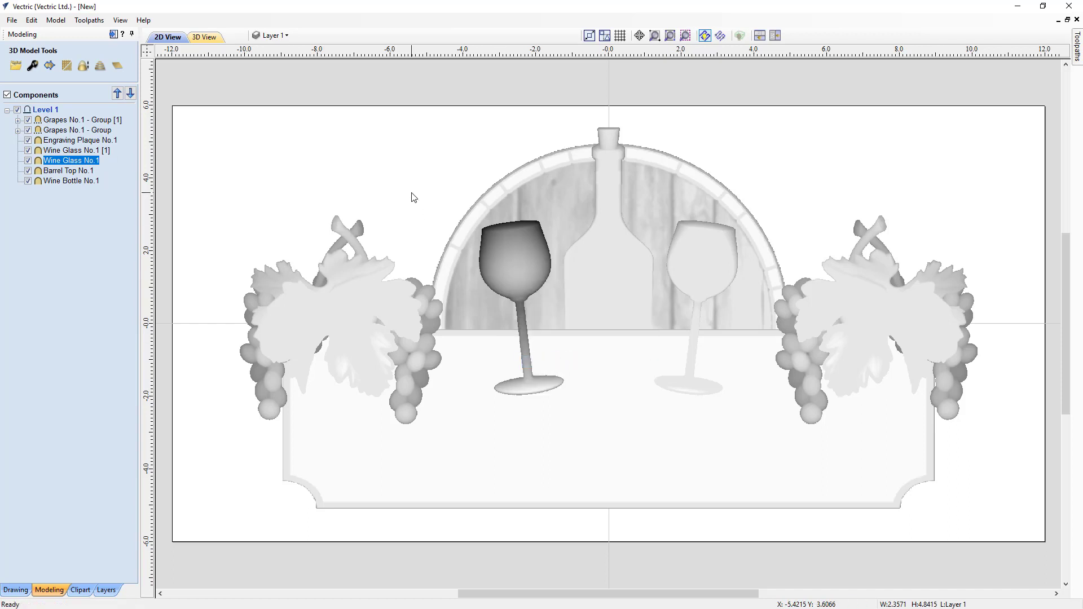
{"action": "left_click", "coordinate": [414, 197]}
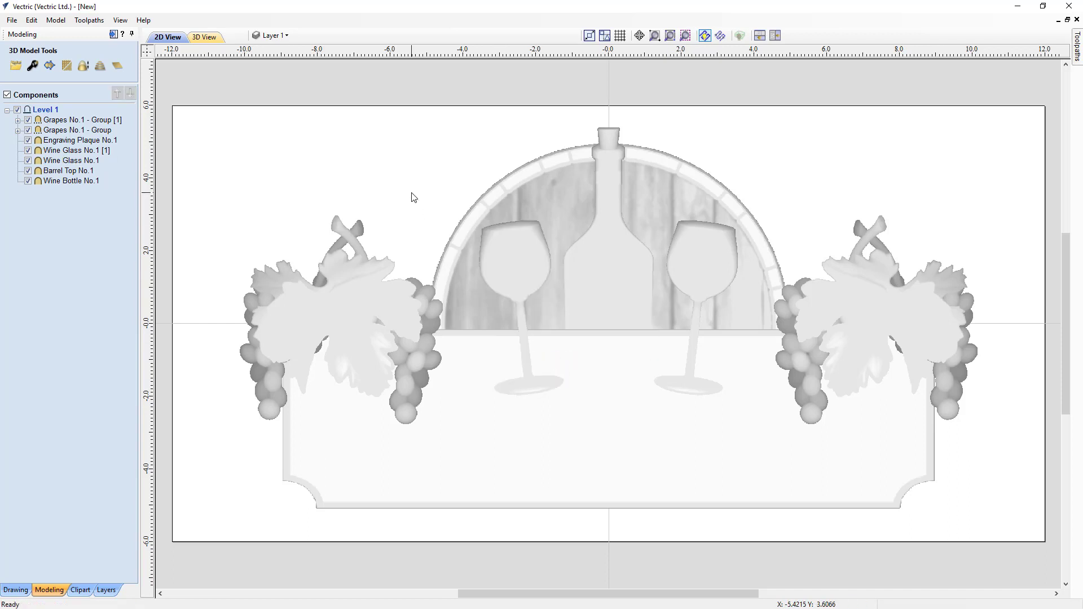
Step: Bring the wine bottle to the front of the 2D display order and deselect it
{"action": "left_click", "coordinate": [609, 259]}
{"action": "right_click", "coordinate": [609, 258]}
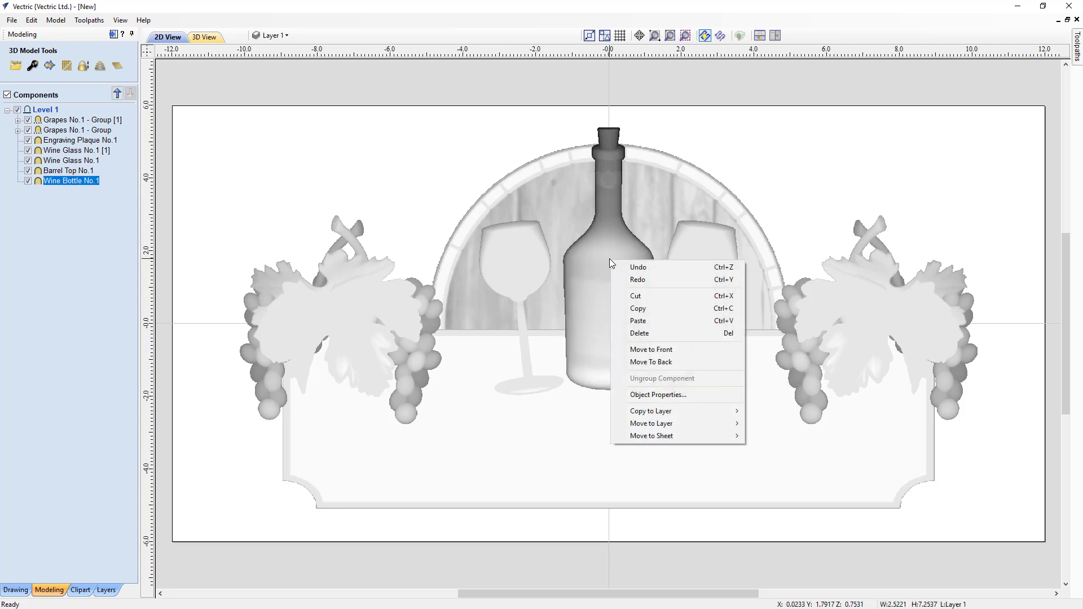
{"action": "left_click", "coordinate": [651, 349]}
{"action": "left_click", "coordinate": [435, 194]}
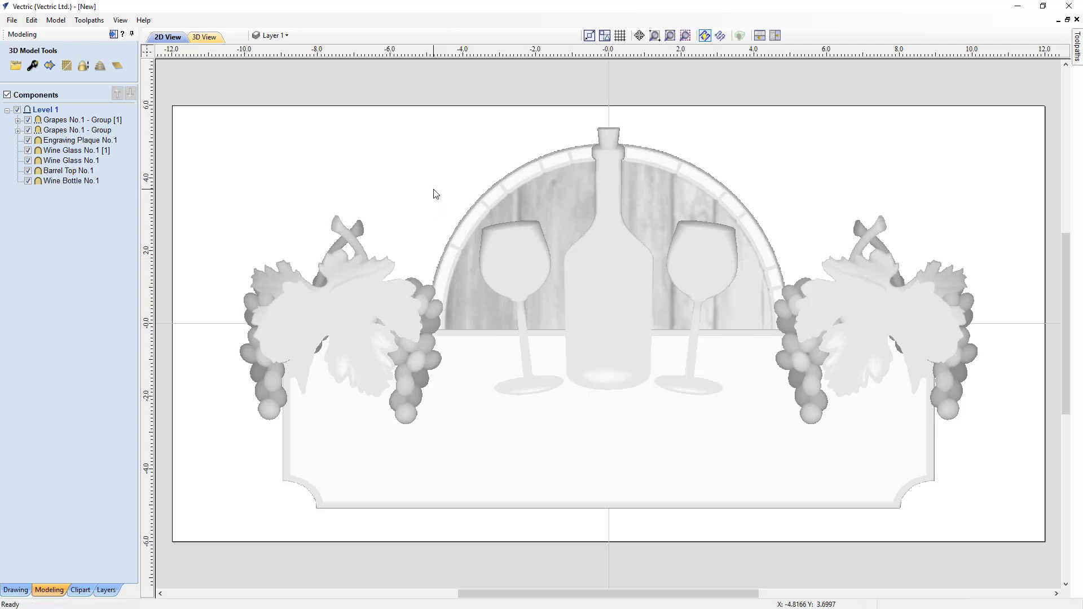
Step: Ungroup the grapes and leaf group on the left side of the sign
{"action": "left_click", "coordinate": [385, 333]}
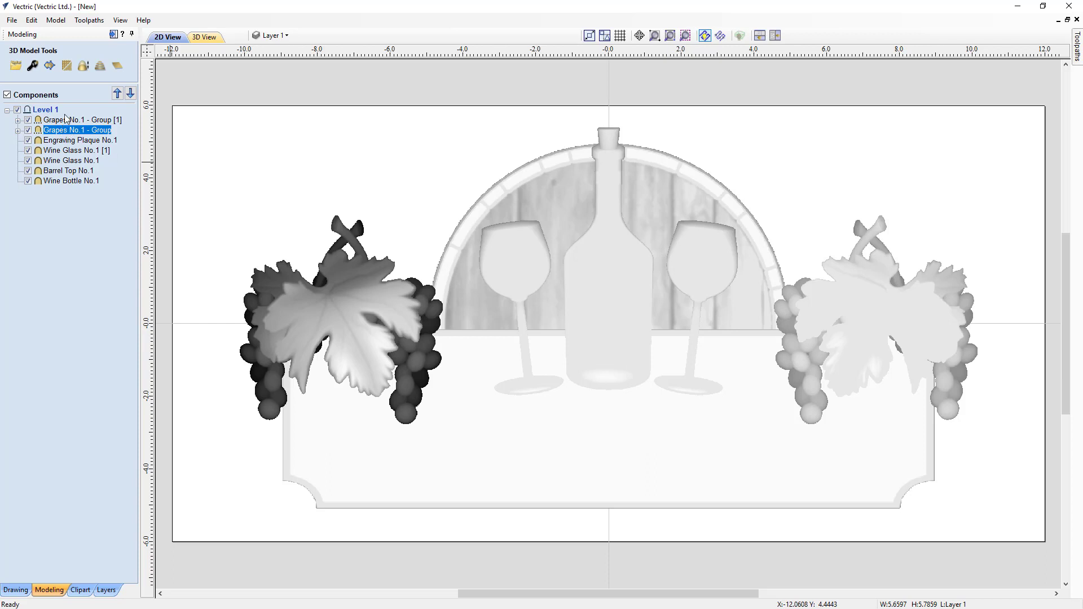
{"action": "mouse_move", "coordinate": [66, 125]}
{"action": "right_click", "coordinate": [351, 317]}
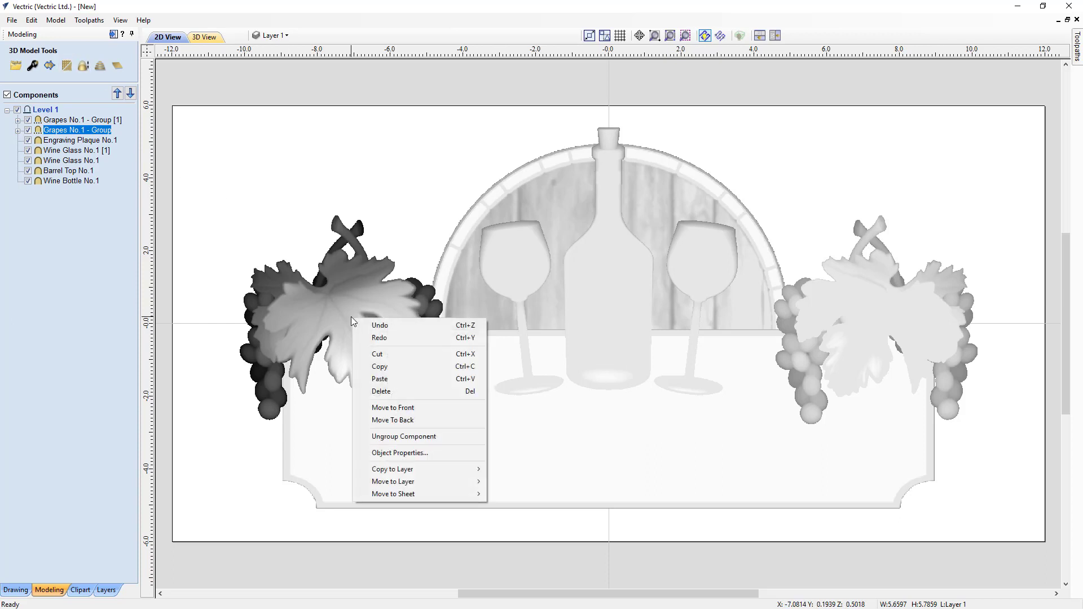
{"action": "left_click", "coordinate": [387, 437]}
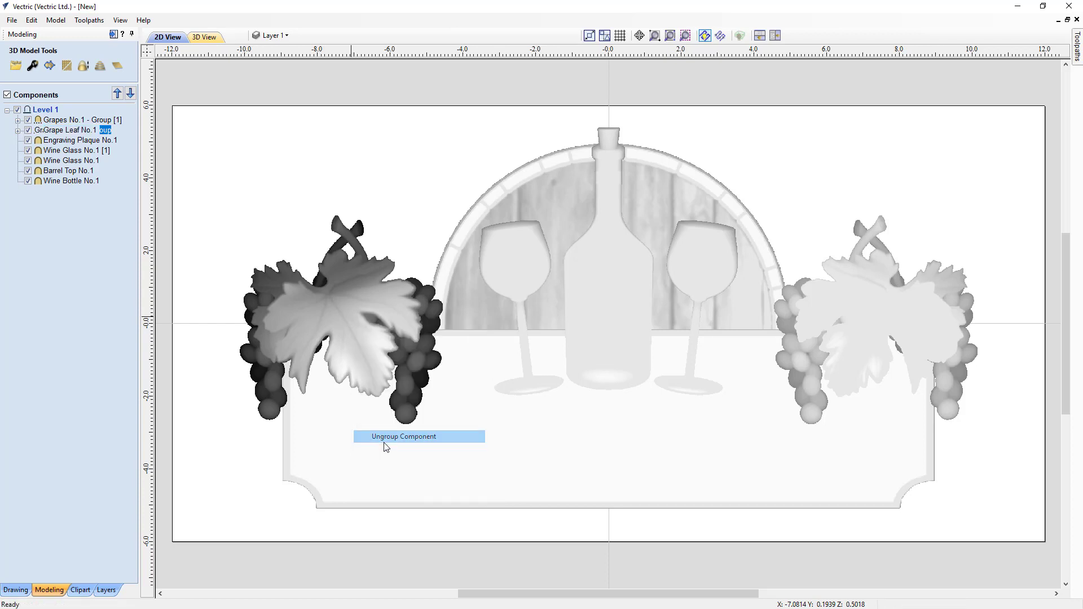
Step: Send the inner grape bunch of the left cluster, nearest the barrel, to the back of the 2D display order
{"action": "left_click", "coordinate": [418, 355]}
{"action": "right_click", "coordinate": [419, 356]}
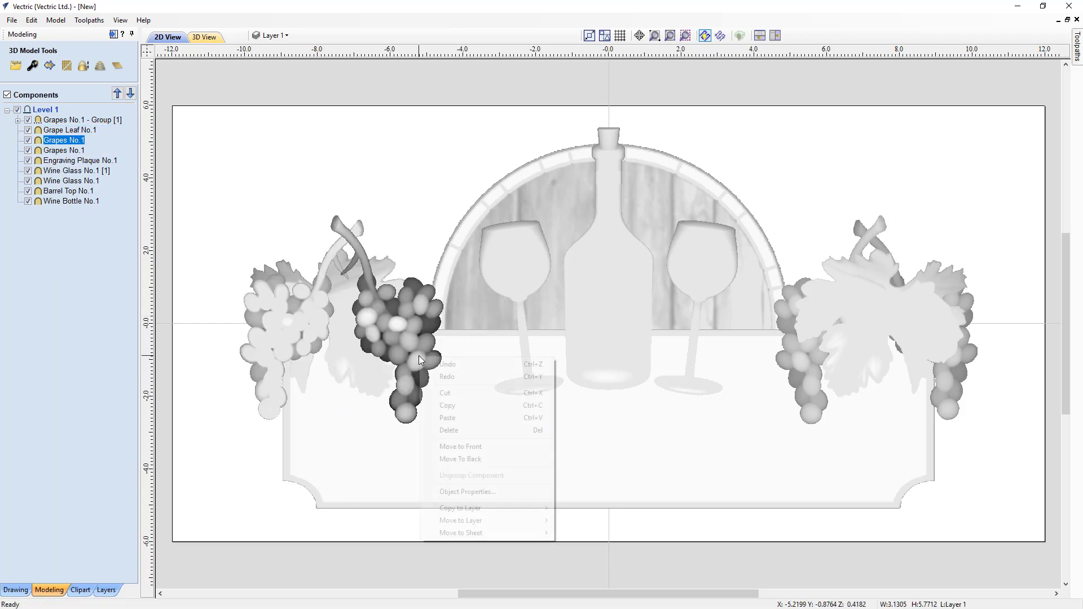
{"action": "left_click", "coordinate": [440, 459]}
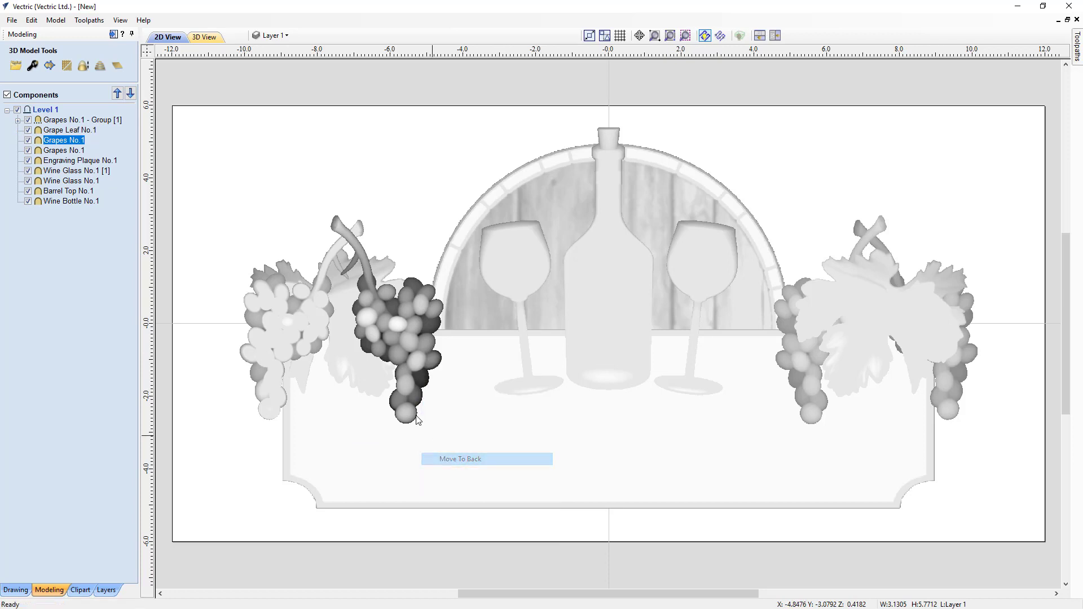
Step: Bring the left cluster's grape leaf to the front of the 2D display order and deselect it
{"action": "left_click", "coordinate": [357, 365]}
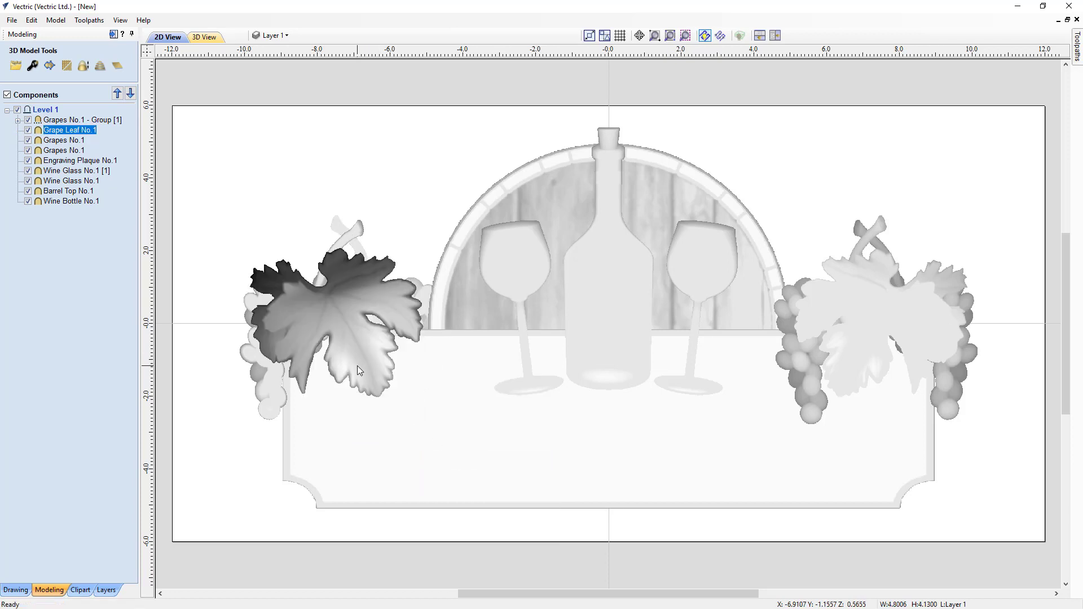
{"action": "right_click", "coordinate": [358, 365]}
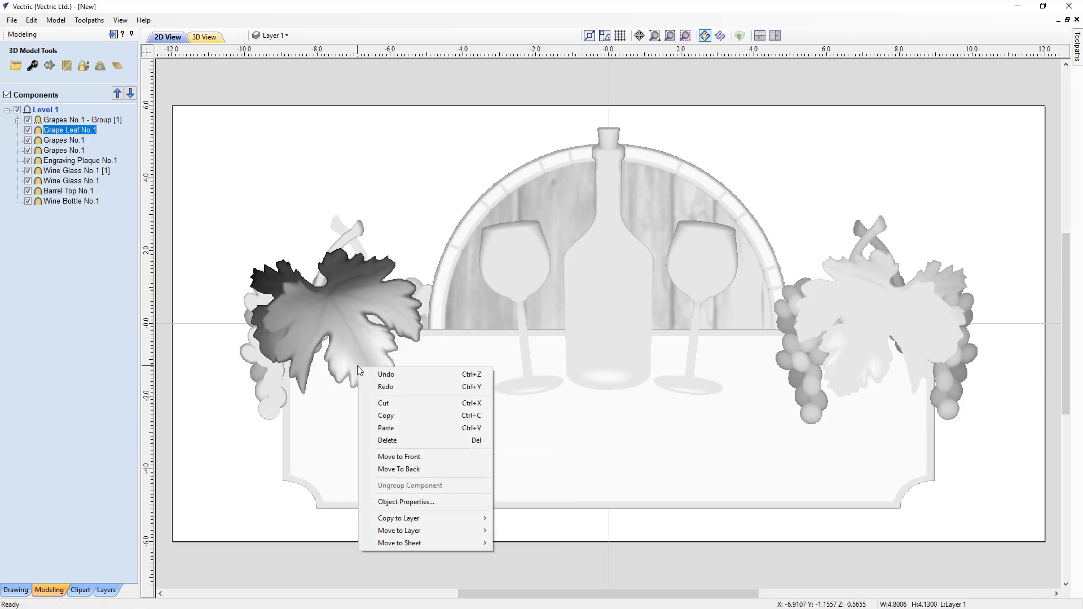
{"action": "left_click", "coordinate": [385, 458]}
{"action": "left_click", "coordinate": [285, 207]}
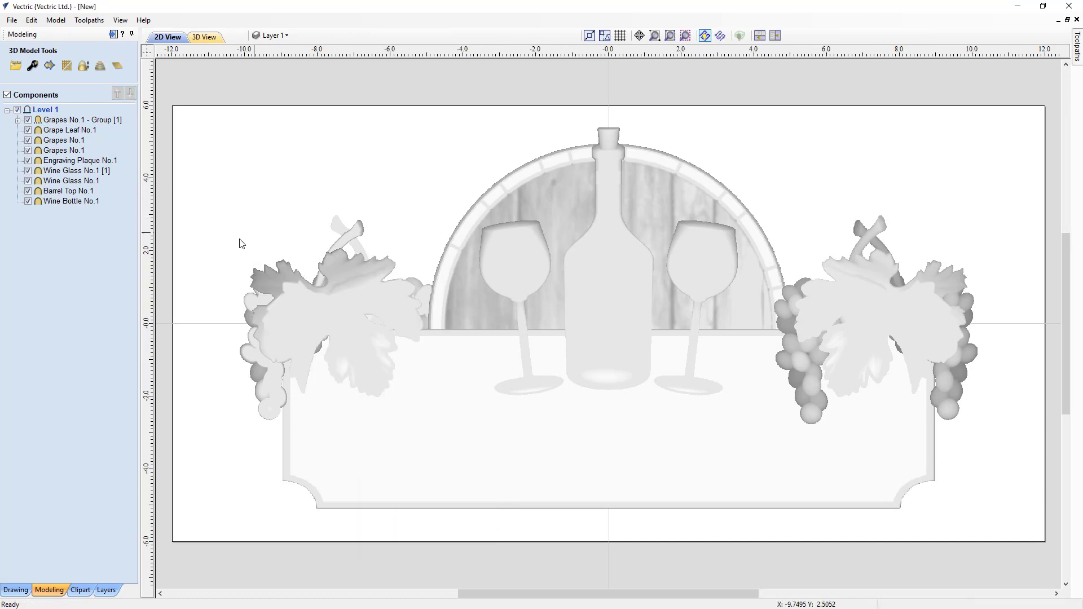
Step: Ungroup the grapes and leaf group on the right side of the sign
{"action": "left_click", "coordinate": [859, 311]}
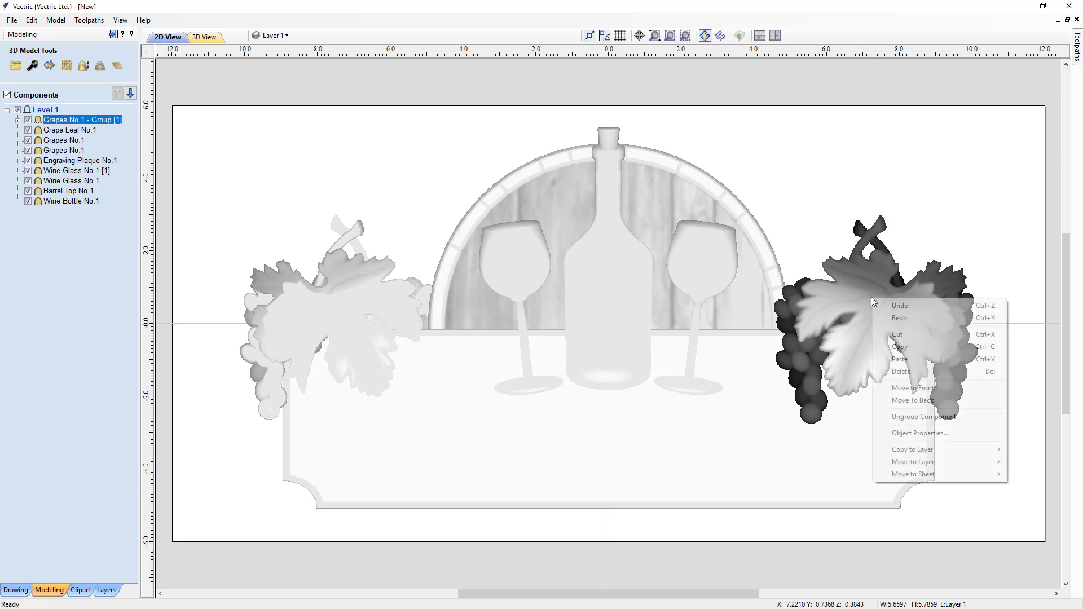
{"action": "right_click", "coordinate": [871, 297]}
{"action": "left_click", "coordinate": [912, 417]}
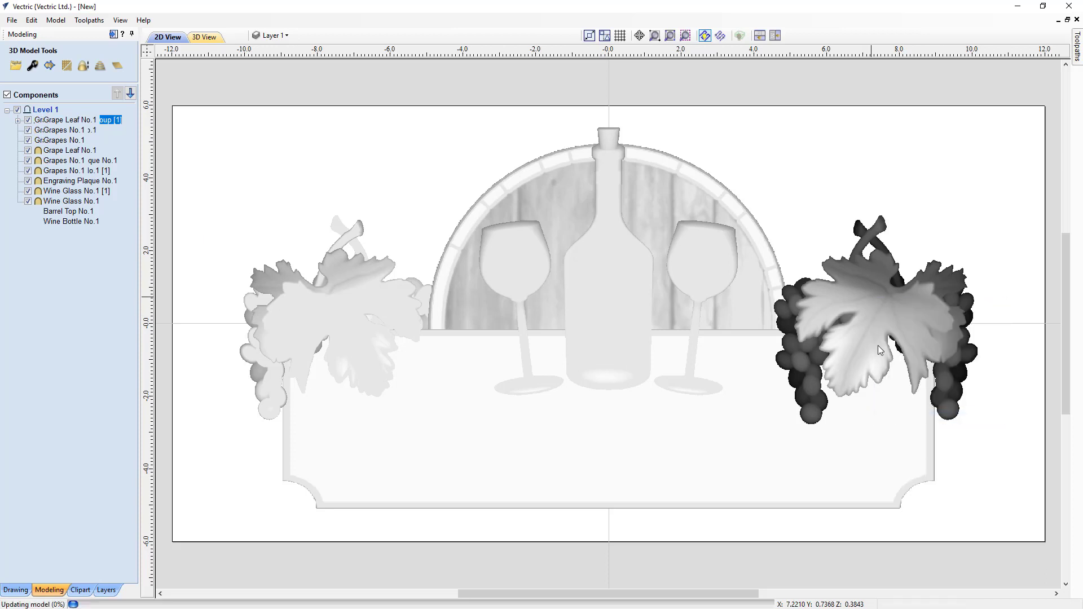
Step: Send the inner grape bunch of the right cluster, nearest the barrel, to the back of the 2D display order
{"action": "left_click", "coordinate": [817, 335]}
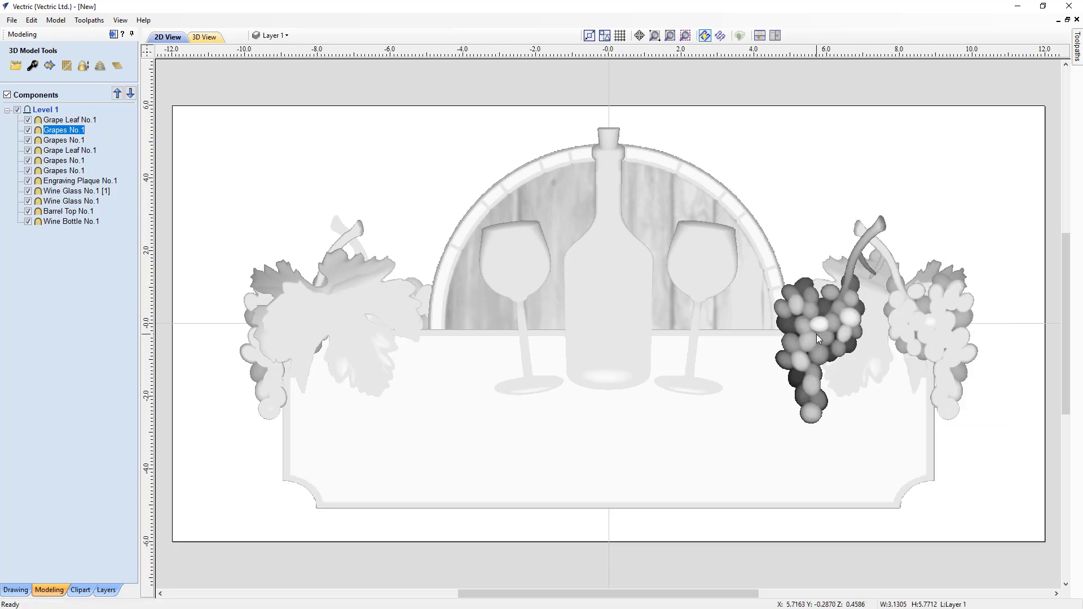
{"action": "right_click", "coordinate": [817, 334]}
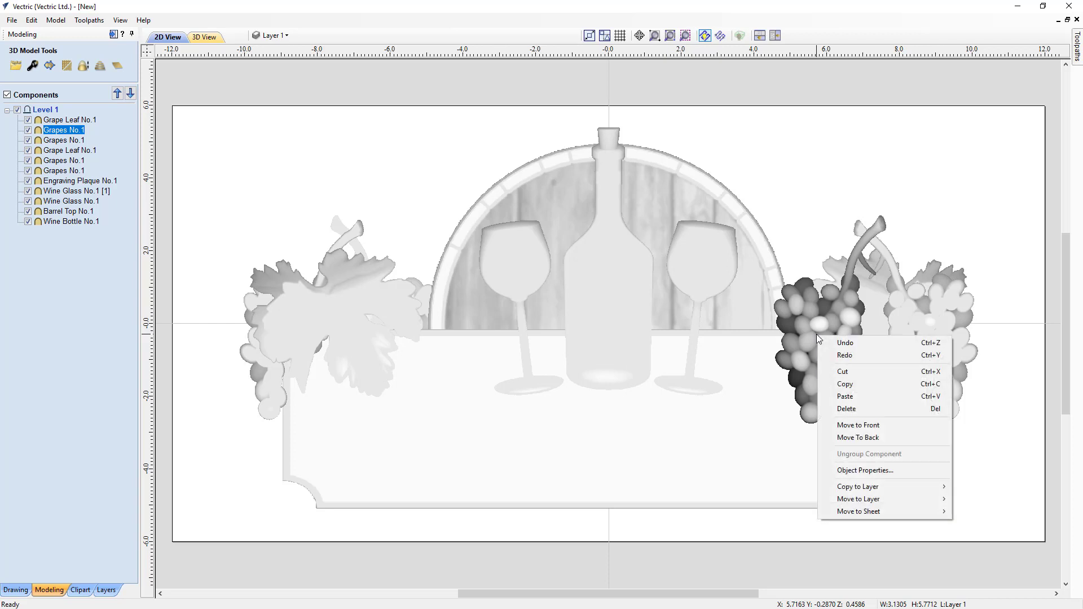
{"action": "left_click", "coordinate": [857, 429]}
Step: Bring the right cluster's grape leaf to the front of the 2D display order and deselect it
{"action": "left_click", "coordinate": [877, 367]}
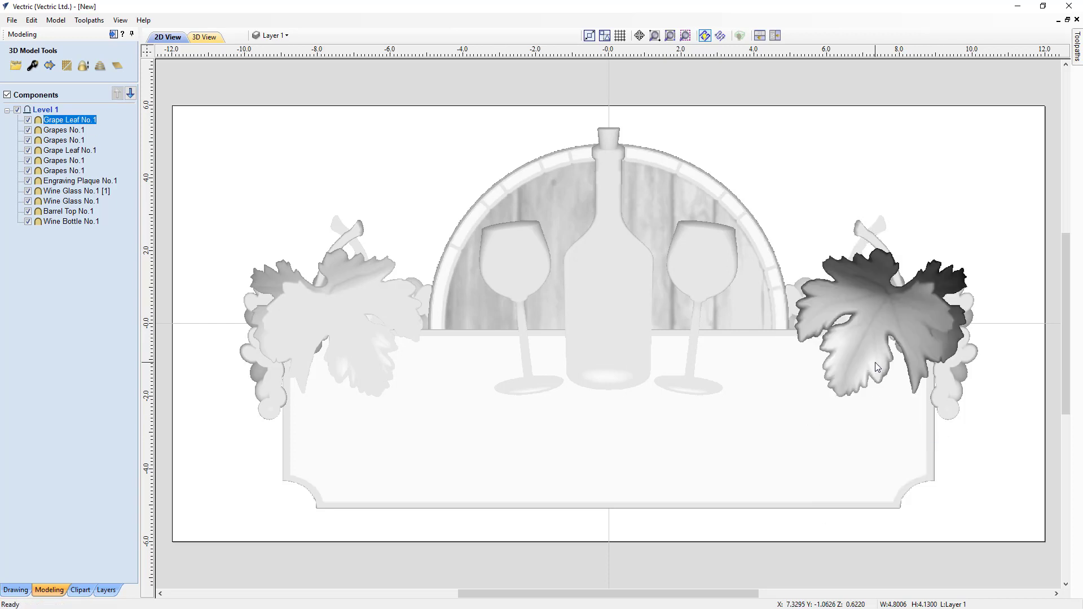
{"action": "right_click", "coordinate": [876, 367]}
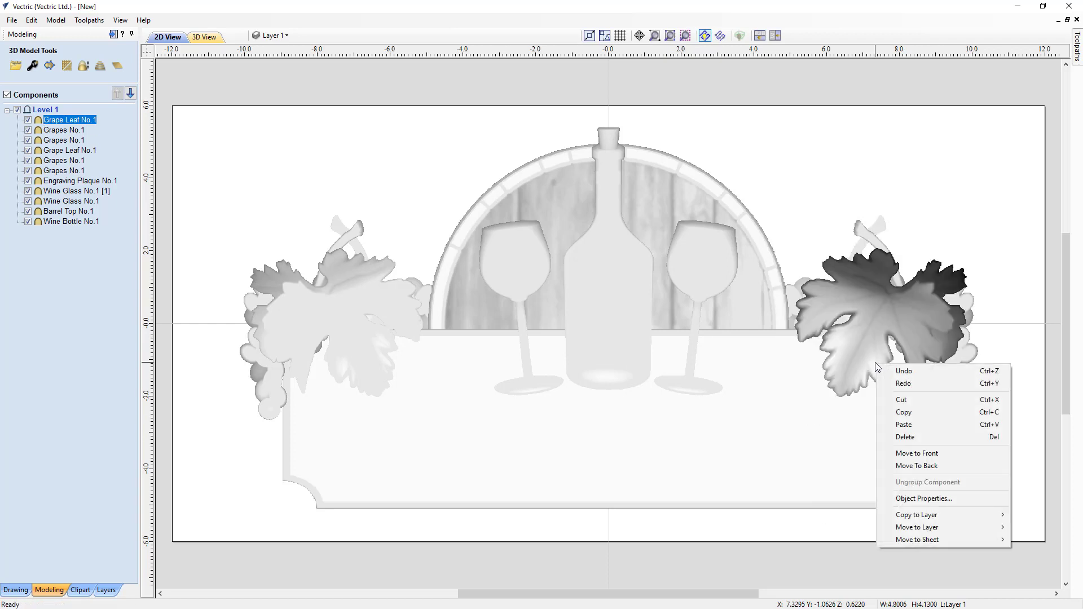
{"action": "left_click", "coordinate": [899, 455]}
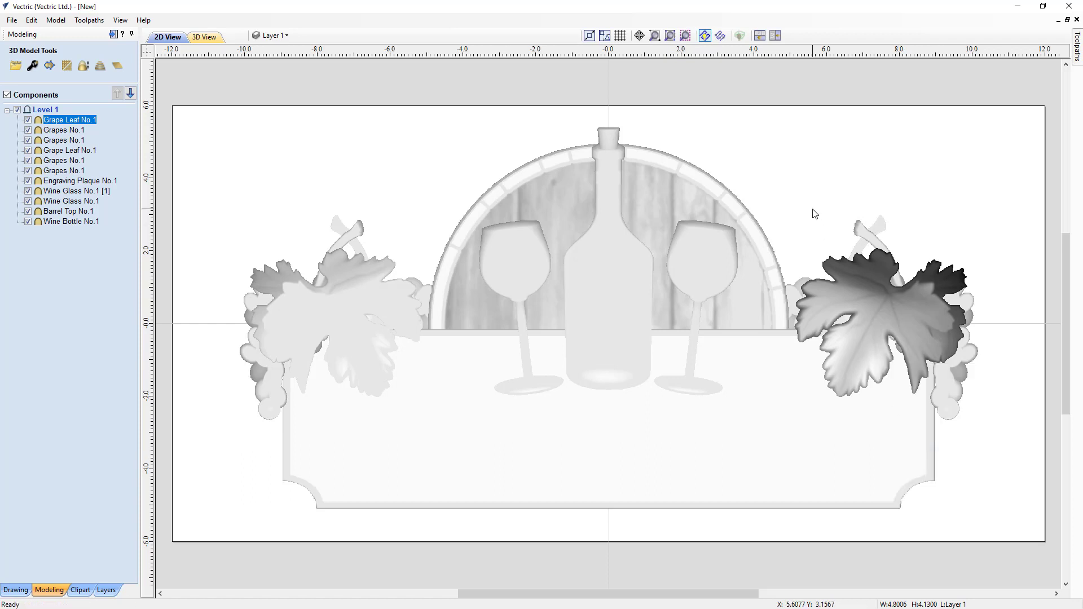
{"action": "left_click", "coordinate": [813, 209]}
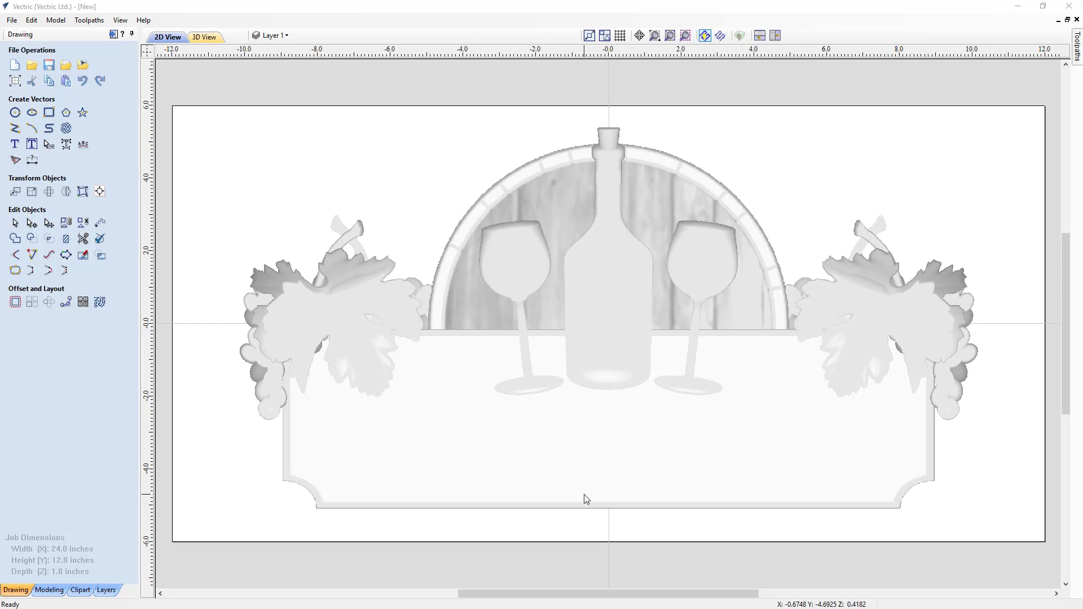
Step: Compare the sign in tiled 2D and 3D views, and return to a full 2D view fitted to the job
{"action": "left_click", "coordinate": [760, 36]}
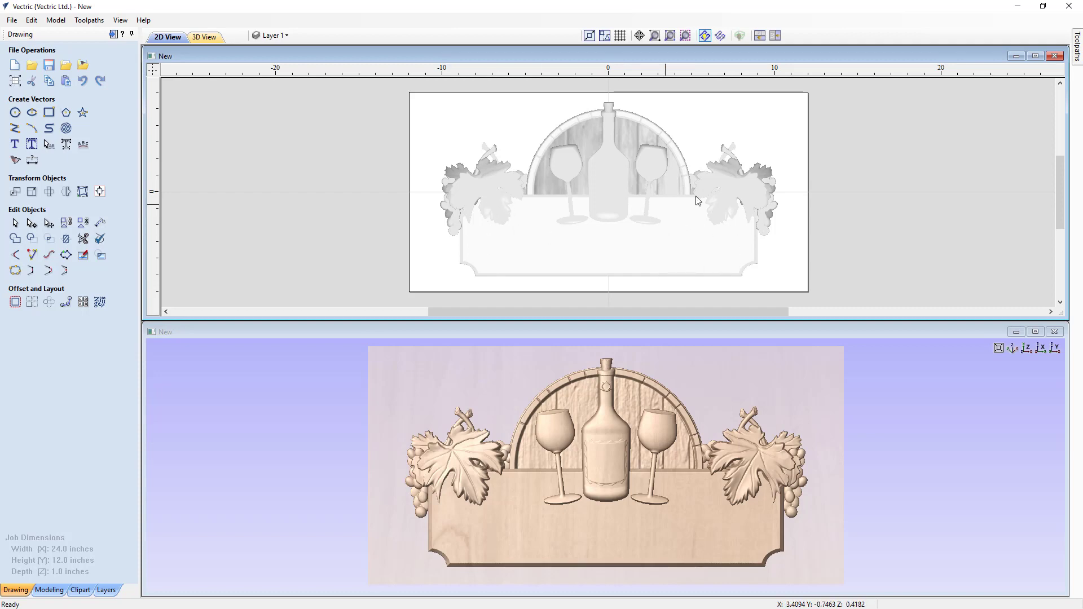
{"action": "left_click", "coordinate": [1035, 56]}
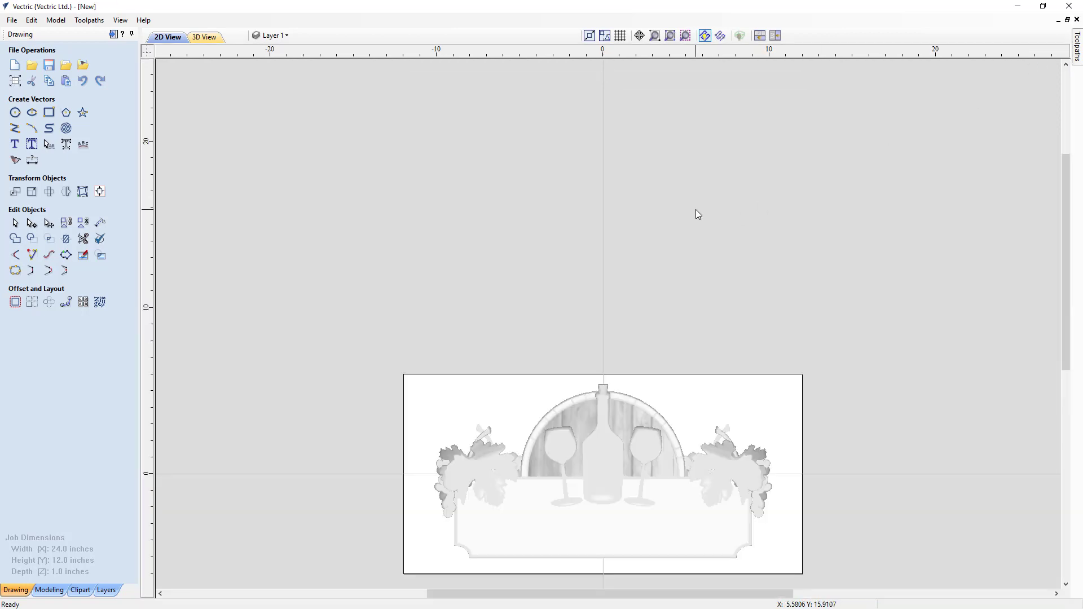
{"action": "key", "text": "F6"}
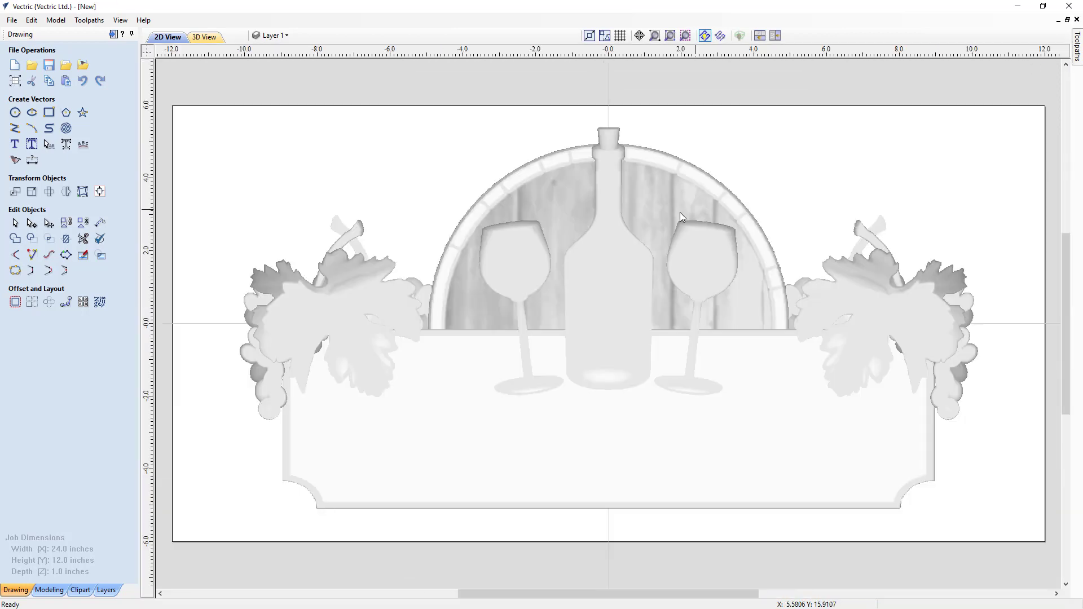
Step: Create a text object reading VINTAGES
{"action": "left_click", "coordinate": [15, 146]}
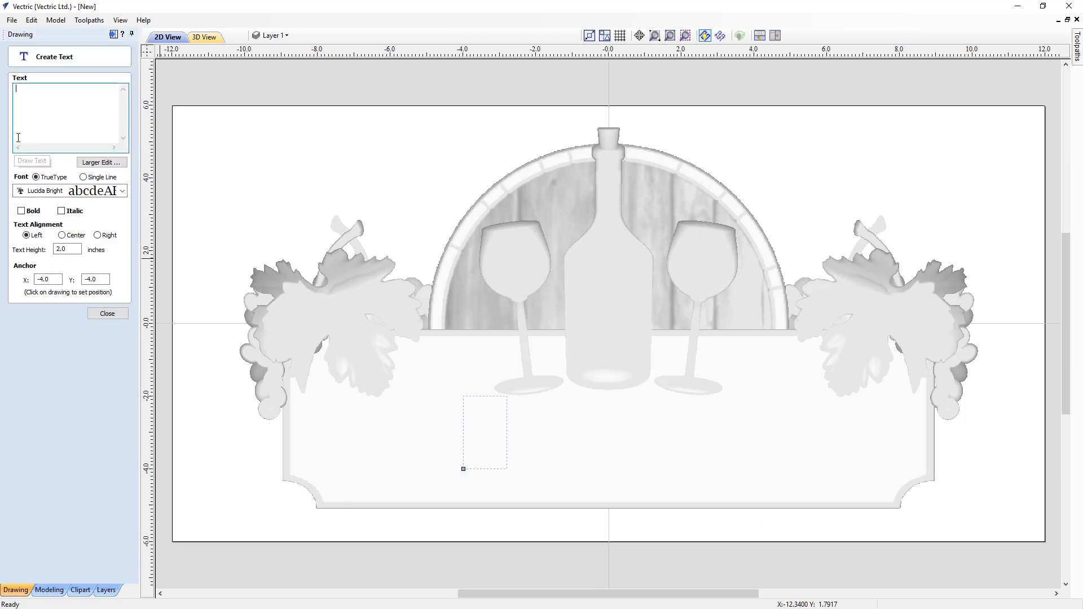
{"action": "left_click", "coordinate": [28, 94]}
{"action": "type", "text": "VIN"}
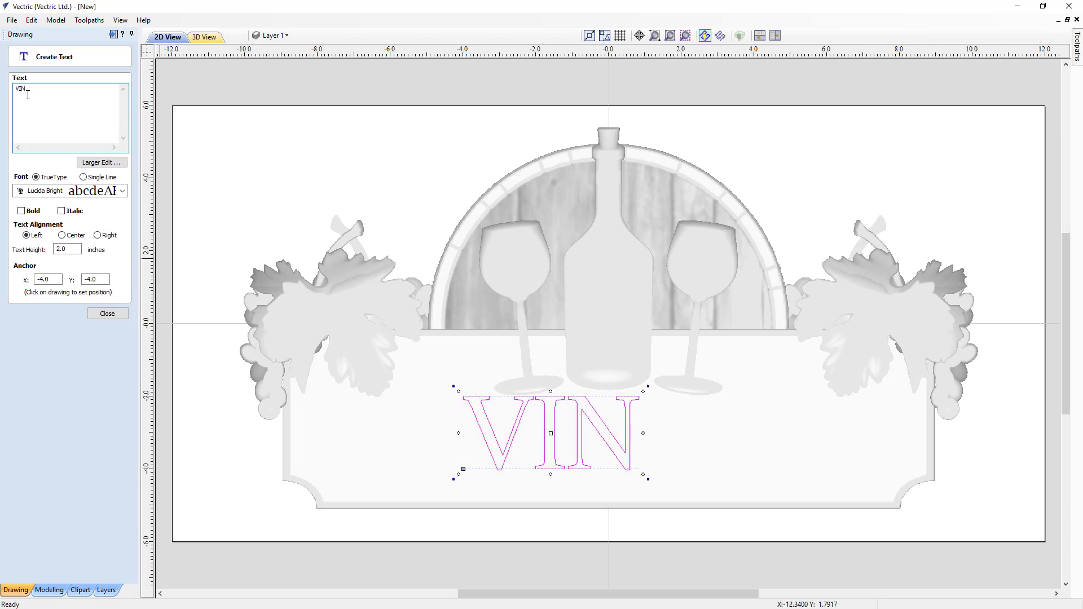
{"action": "type", "text": "TAGES"}
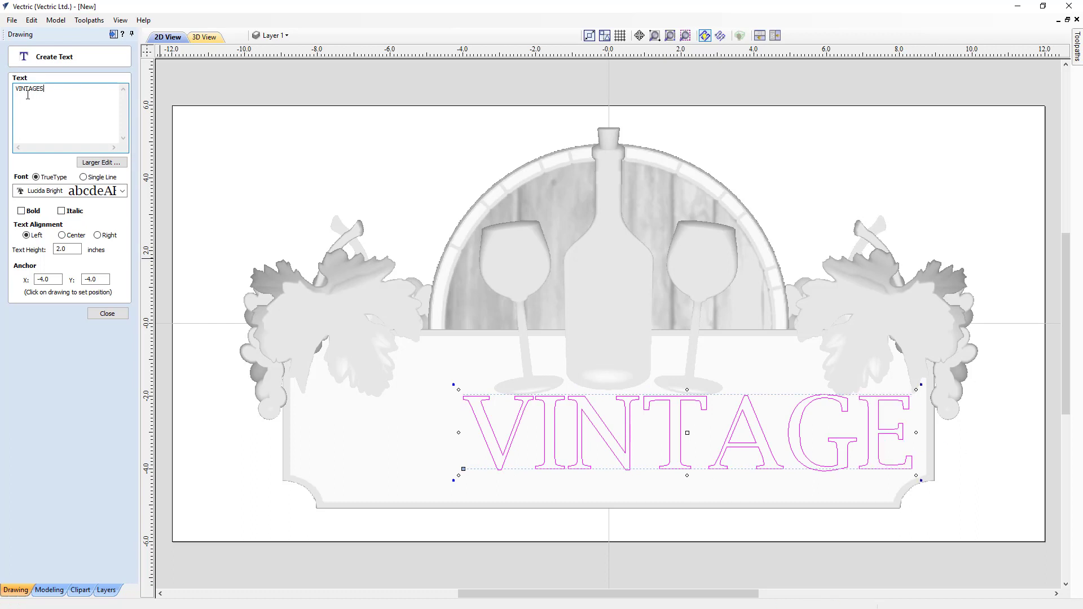
Step: Browse the TrueType fonts and choose Lucida Bright for the VINTAGES text
{"action": "left_click", "coordinate": [122, 191]}
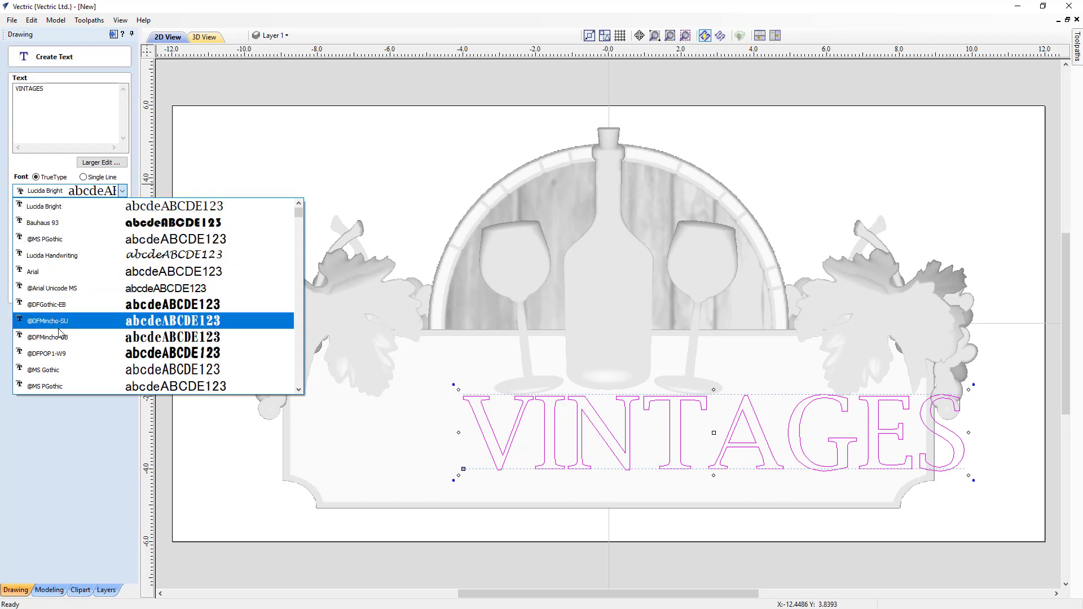
{"action": "scroll", "coordinate": [51, 321], "scroll_direction": "down", "scroll_amount": 5}
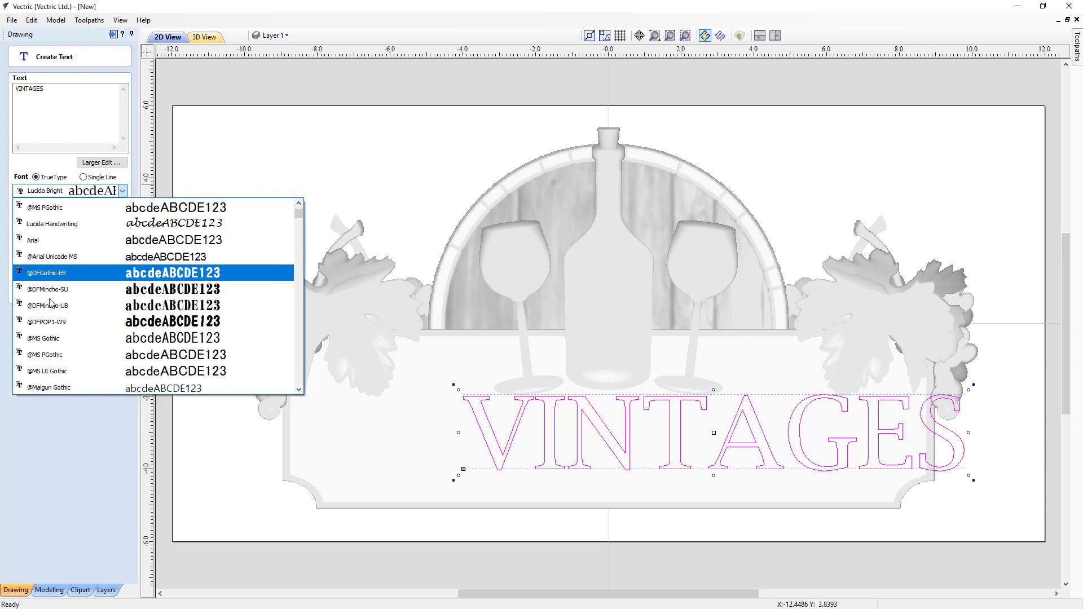
{"action": "scroll", "coordinate": [50, 302], "scroll_direction": "down", "scroll_amount": 12}
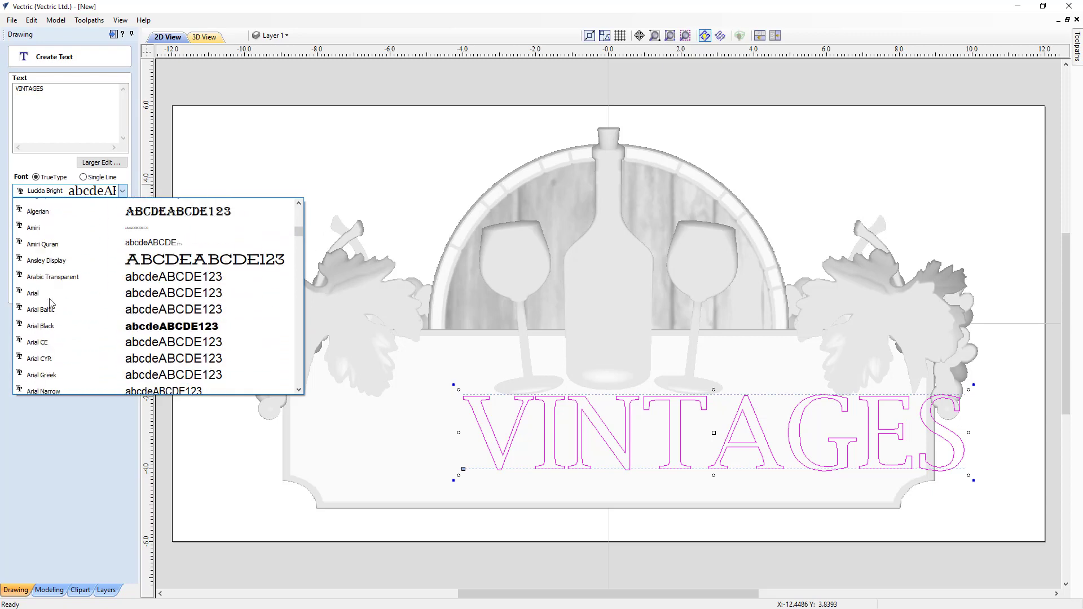
{"action": "scroll", "coordinate": [50, 302], "scroll_direction": "down", "scroll_amount": 3}
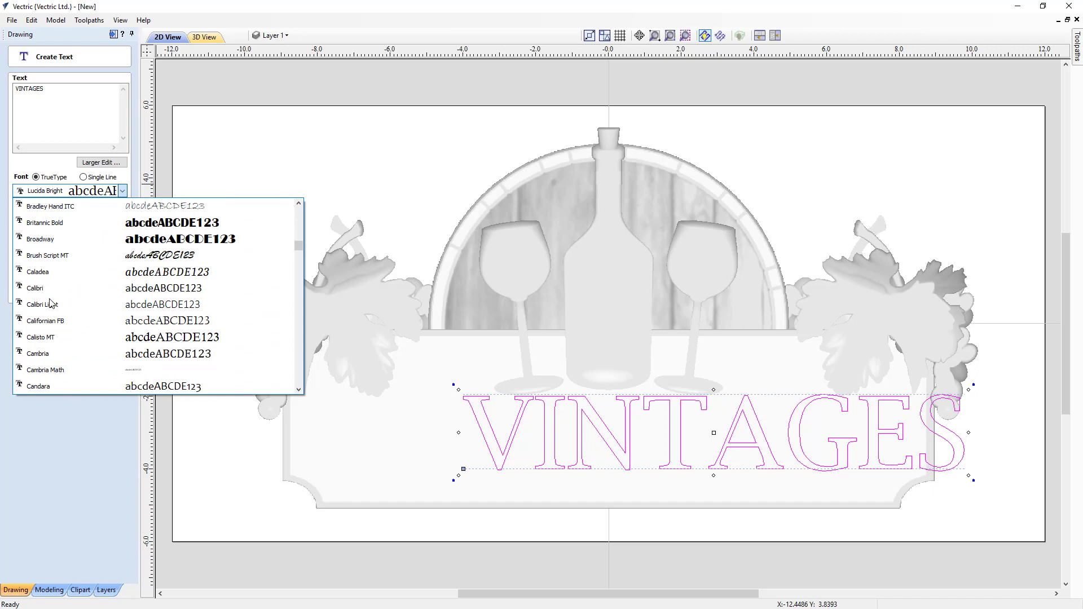
{"action": "key", "text": "l"}
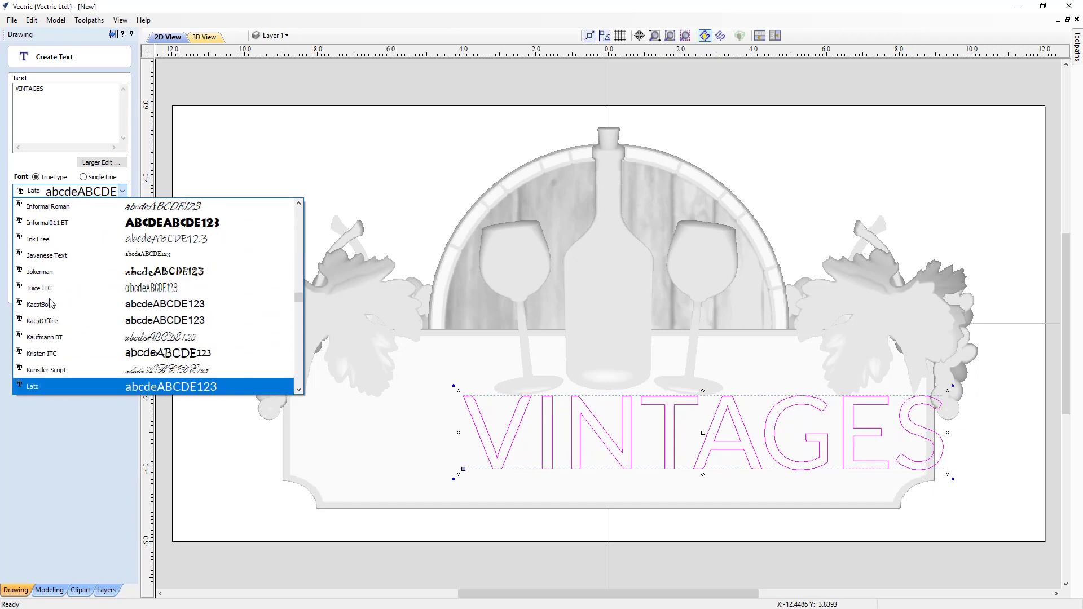
{"action": "scroll", "coordinate": [50, 302], "scroll_direction": "down", "scroll_amount": 4}
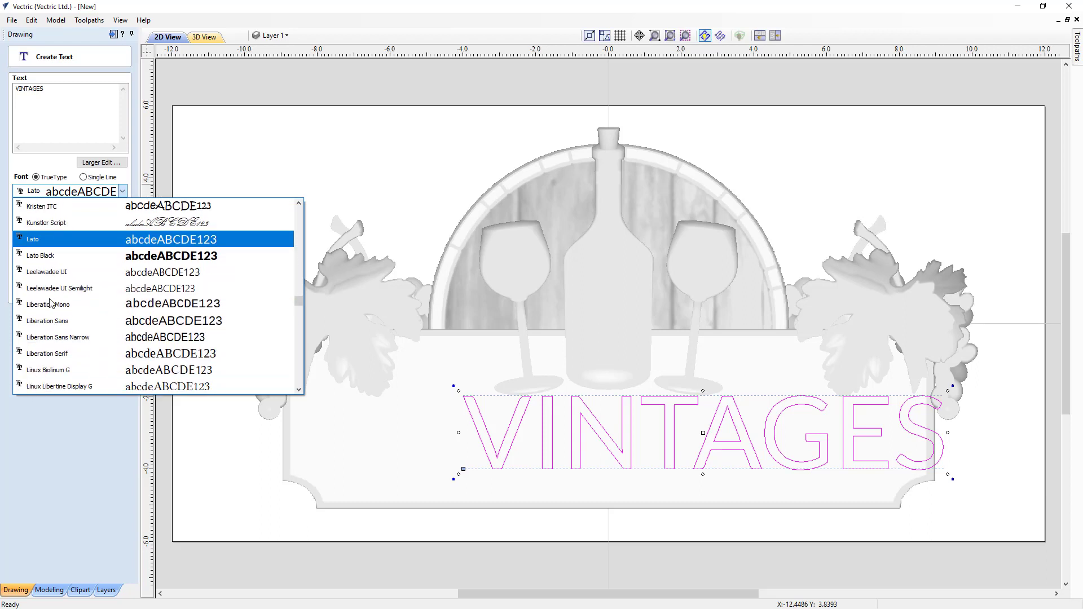
{"action": "scroll", "coordinate": [50, 303], "scroll_direction": "down", "scroll_amount": 3}
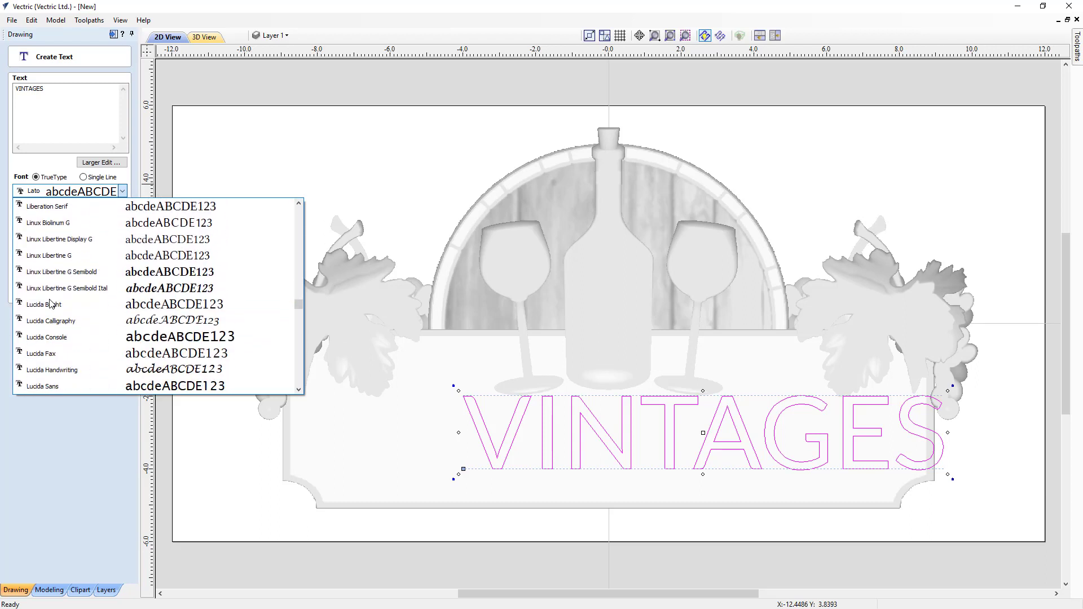
{"action": "left_click", "coordinate": [50, 305]}
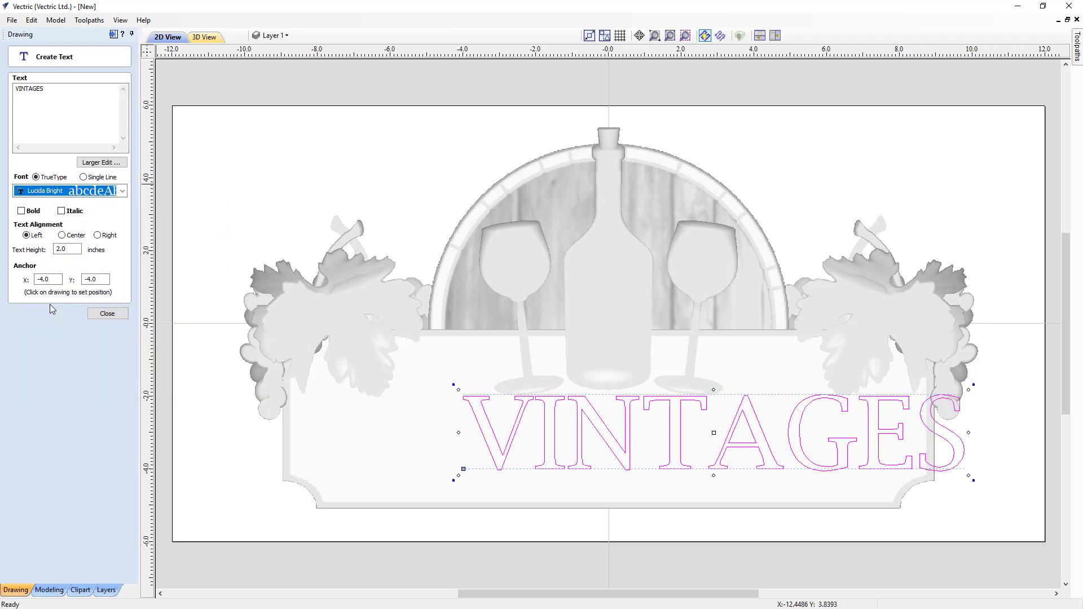
Step: Make the VINTAGES text bold and center-aligned, and finish creating it
{"action": "left_click", "coordinate": [21, 211]}
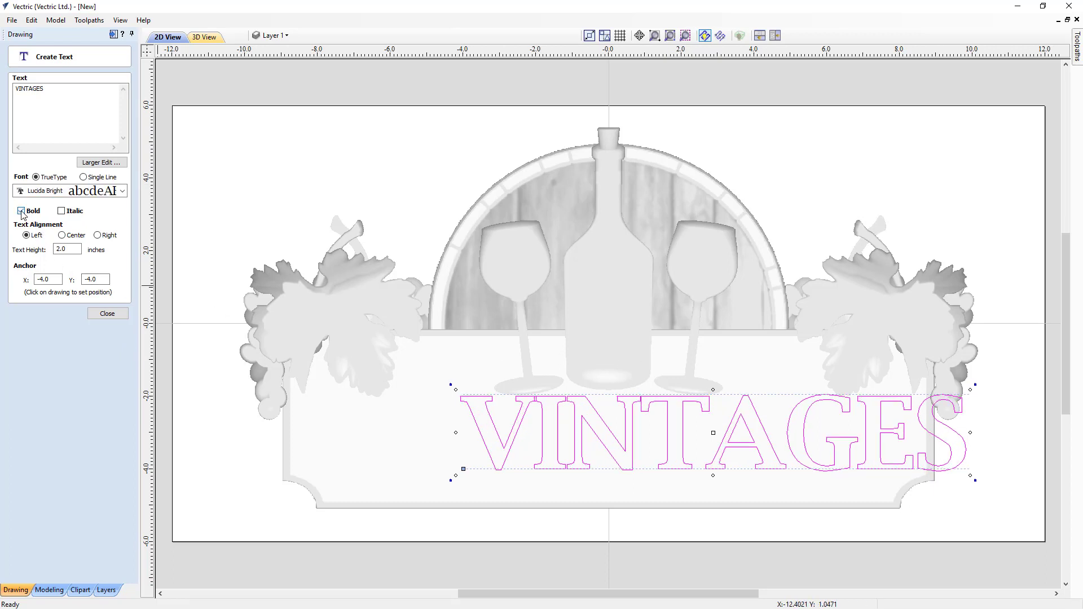
{"action": "left_click", "coordinate": [62, 236]}
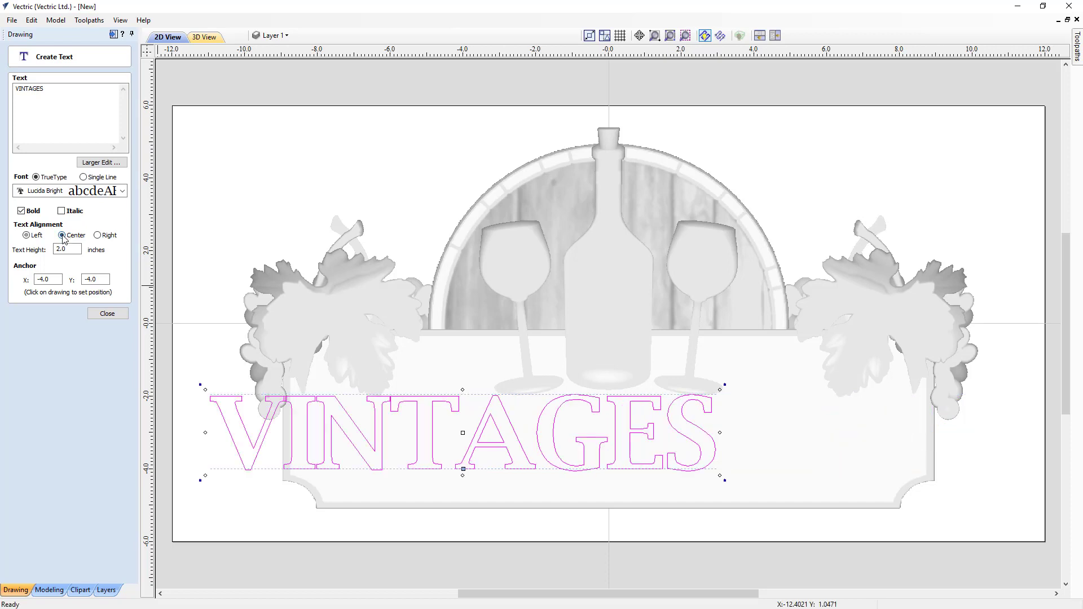
{"action": "left_click", "coordinate": [108, 313]}
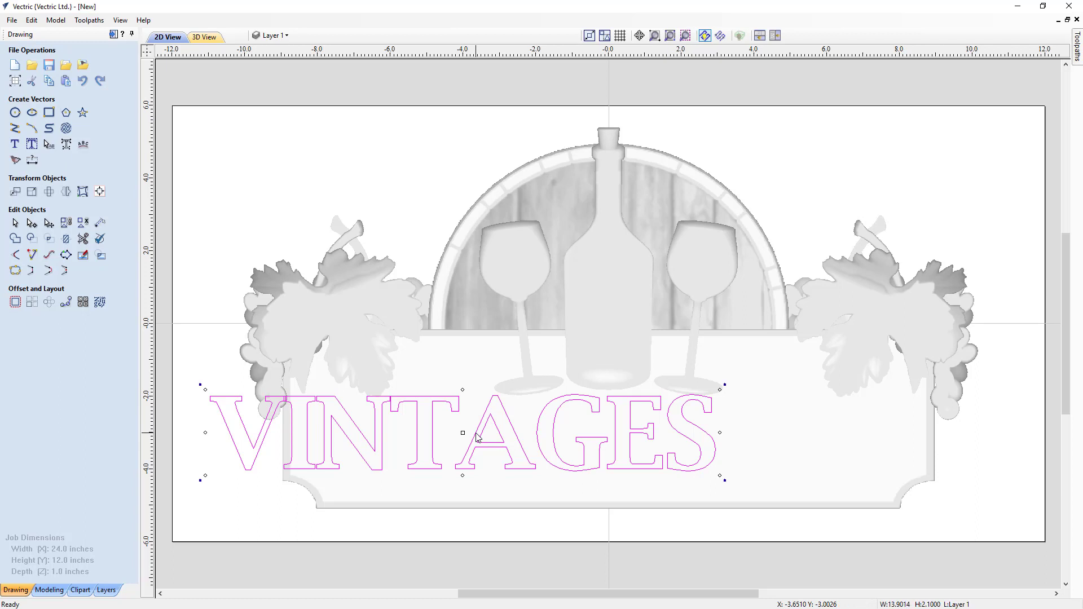
Step: Center the VINTAGES text in the job and move it straight down onto the plaque, below the bottle and glasses
{"action": "key", "text": "F9"}
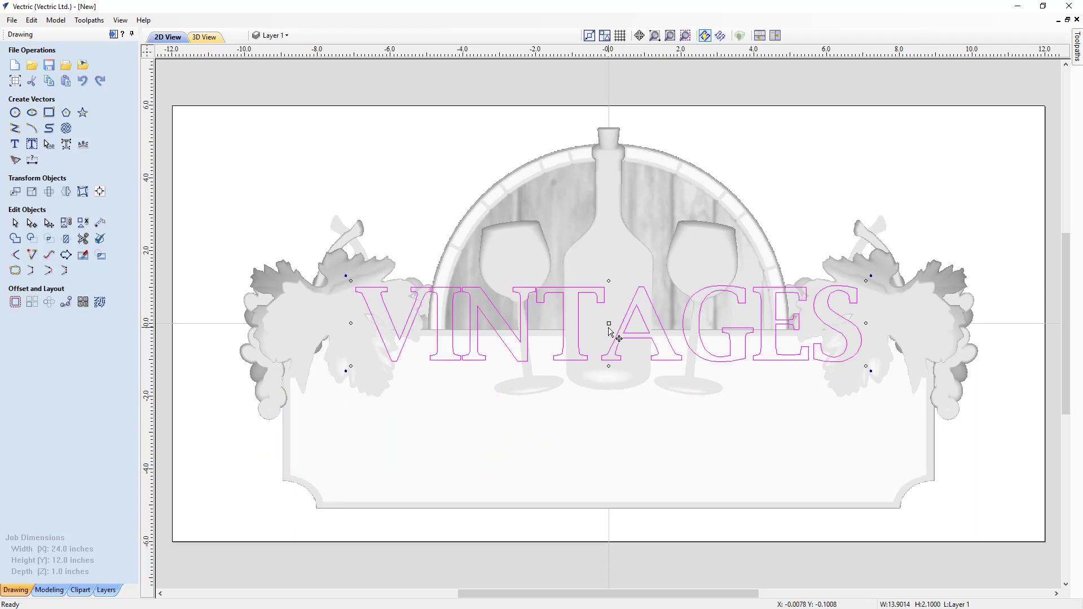
{"action": "left_click_drag", "start_coordinate": [611, 324], "coordinate": [610, 453]}
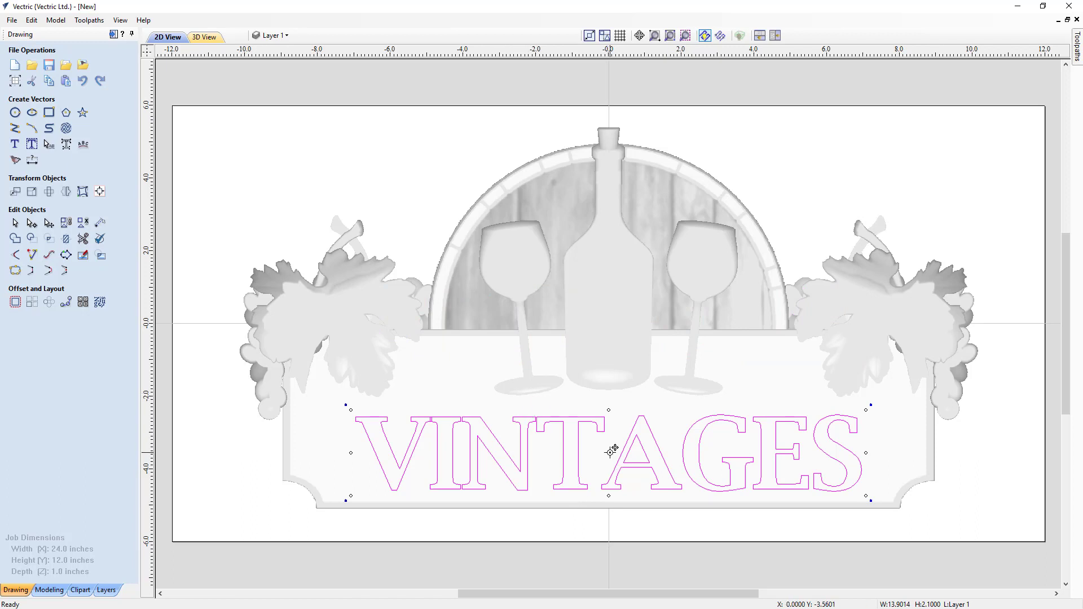
{"action": "left_click_drag", "start_coordinate": [609, 453], "coordinate": [611, 452]}
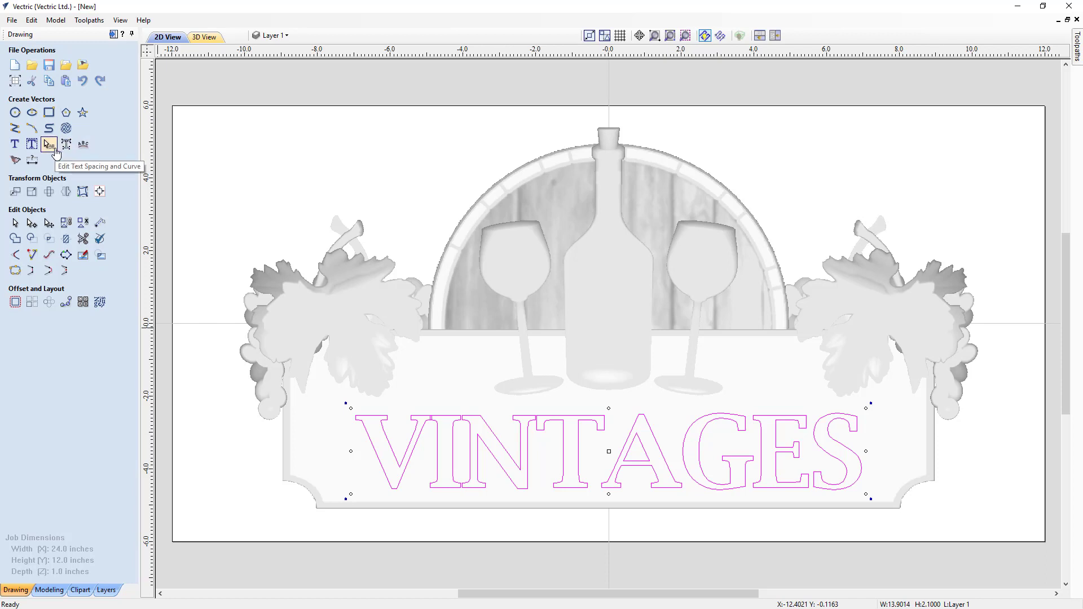
Step: Edit the text spacing of VINTAGES to widen the gaps between V and I, I and N, and N and T
{"action": "left_click", "coordinate": [55, 149]}
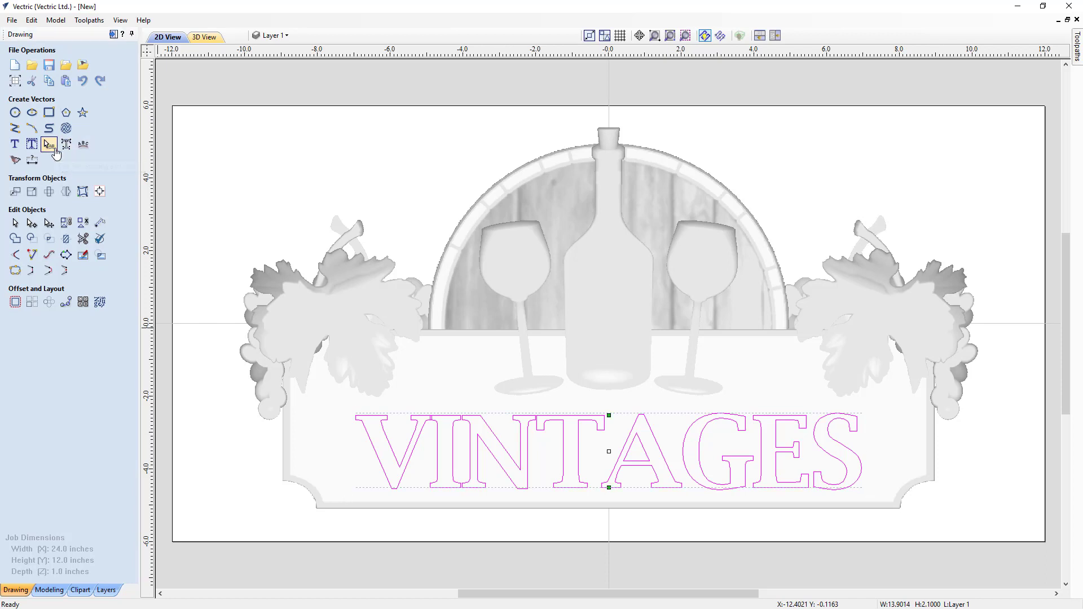
{"action": "left_click", "coordinate": [429, 444]}
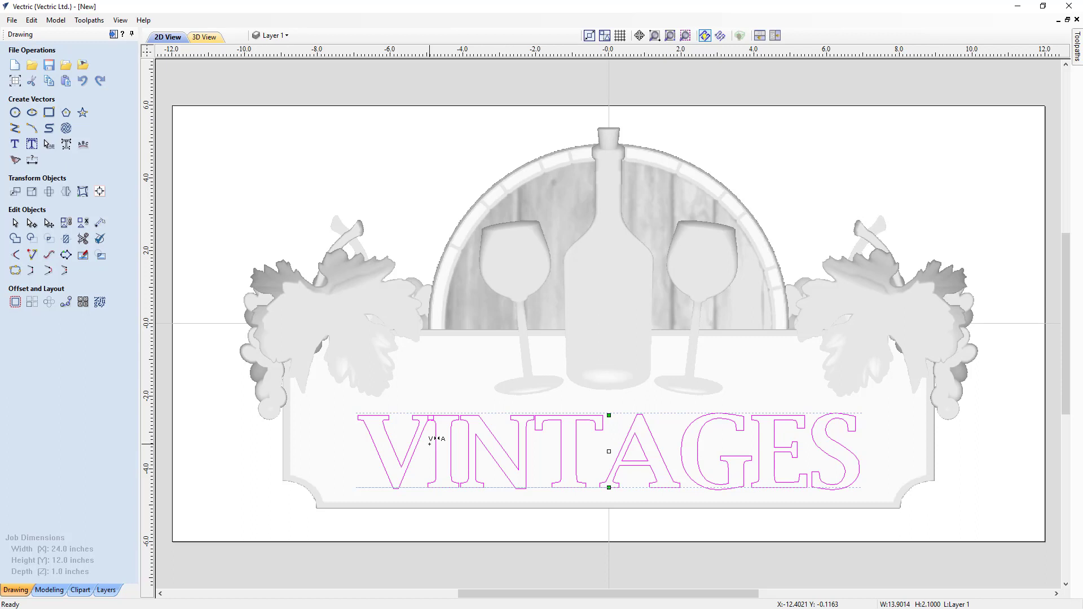
{"action": "left_click", "coordinate": [430, 444], "text": "shift"}
{"action": "left_click", "coordinate": [430, 444], "text": "shift"}
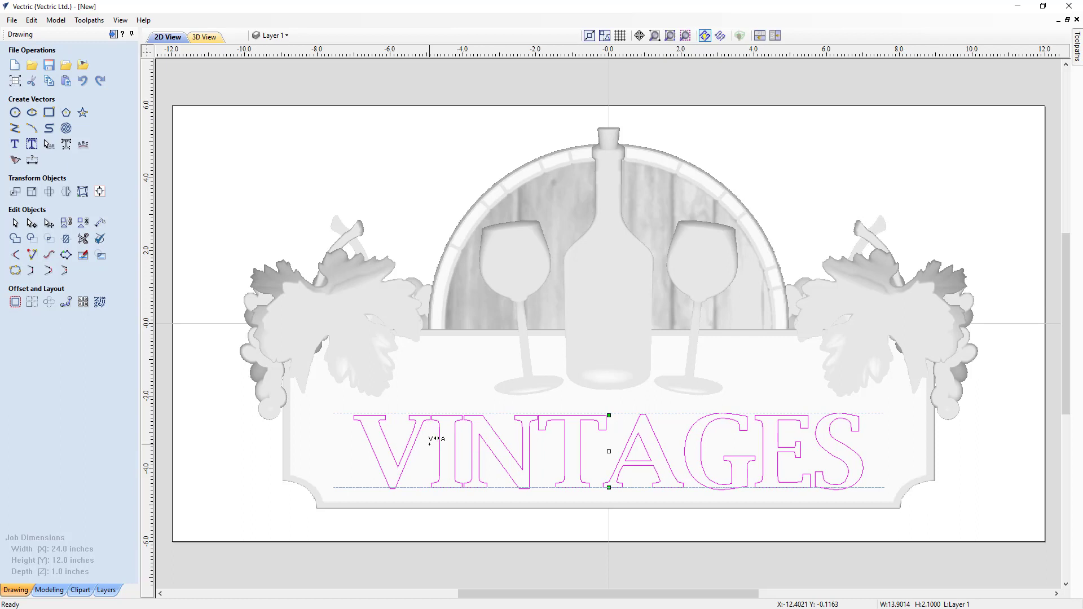
{"action": "left_click", "coordinate": [430, 444], "text": "shift"}
{"action": "left_click", "coordinate": [468, 449], "text": "shift"}
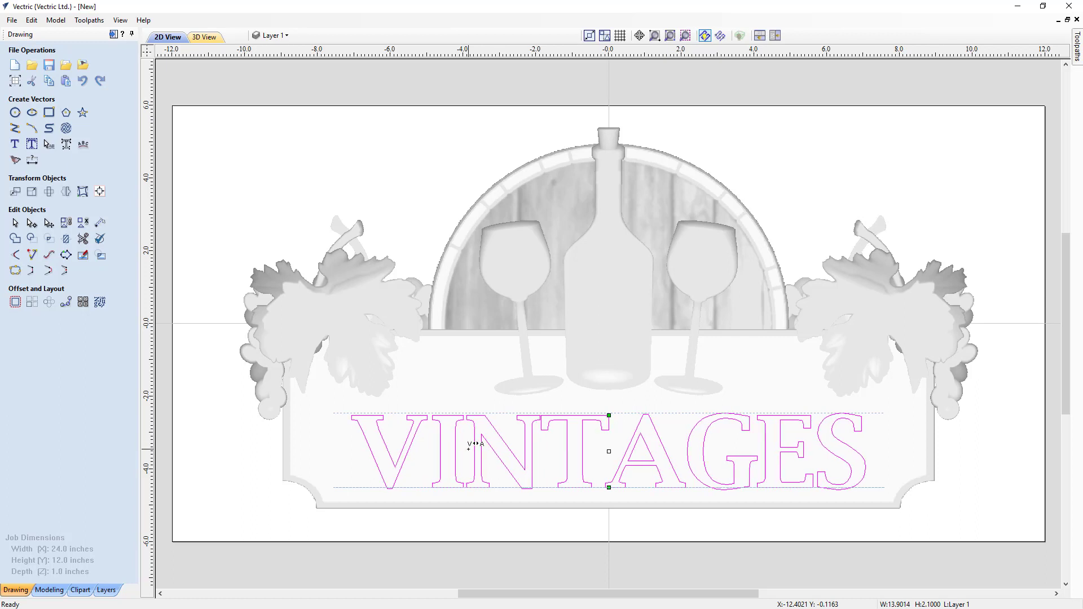
{"action": "left_click", "coordinate": [550, 449], "text": "shift"}
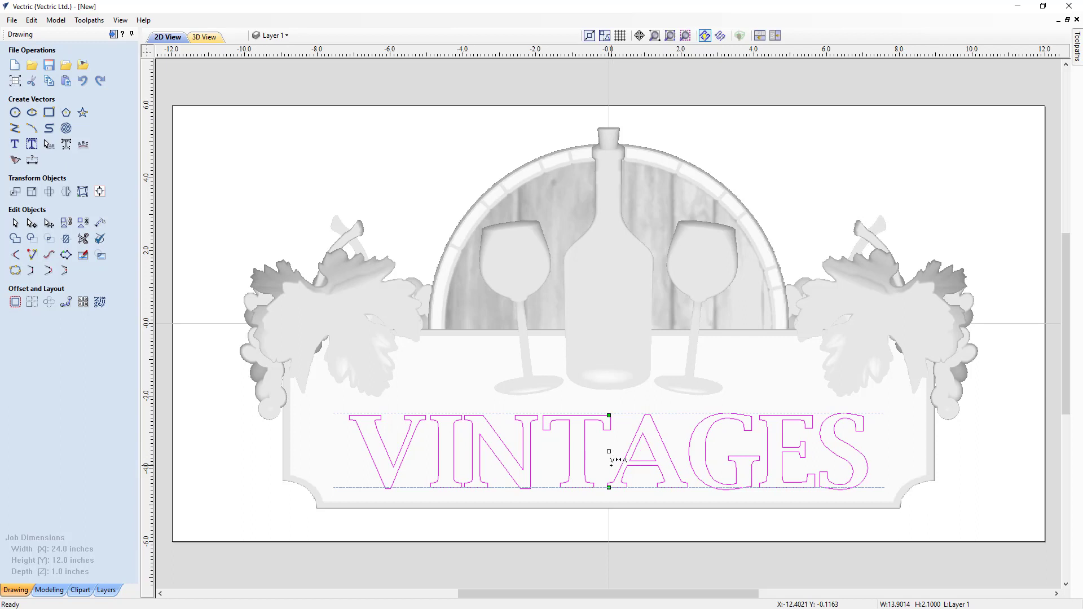
Step: Tighten the letter spacing between T and A and between A and G in VINTAGES
{"action": "left_click", "coordinate": [609, 464], "text": "ctrl"}
{"action": "left_click", "coordinate": [608, 469], "text": "ctrl"}
{"action": "left_click", "coordinate": [680, 457], "text": "ctrl"}
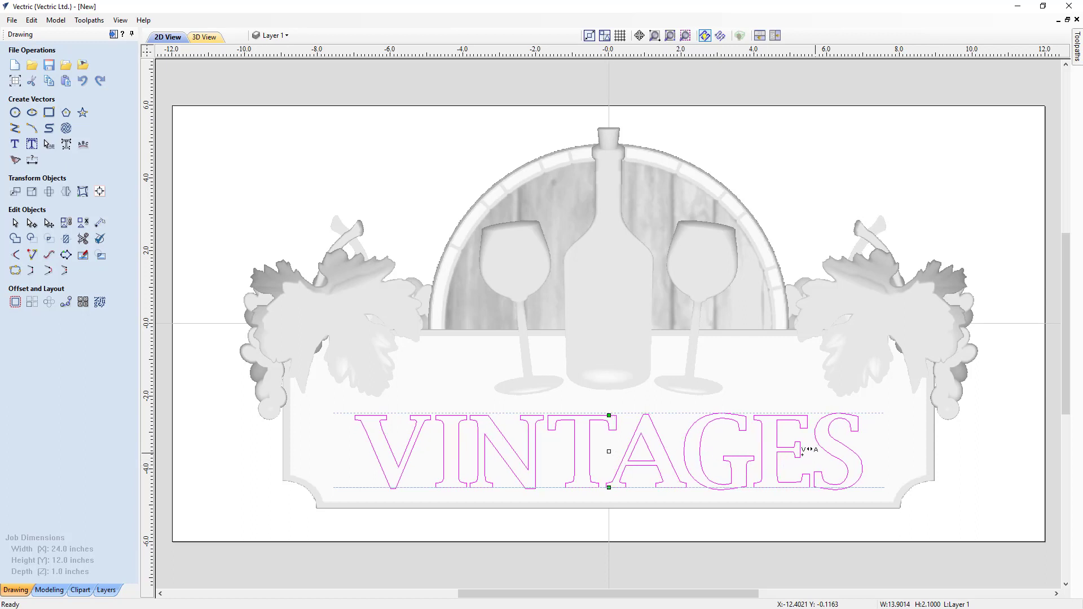
{"action": "left_click", "coordinate": [680, 429], "text": "ctrl"}
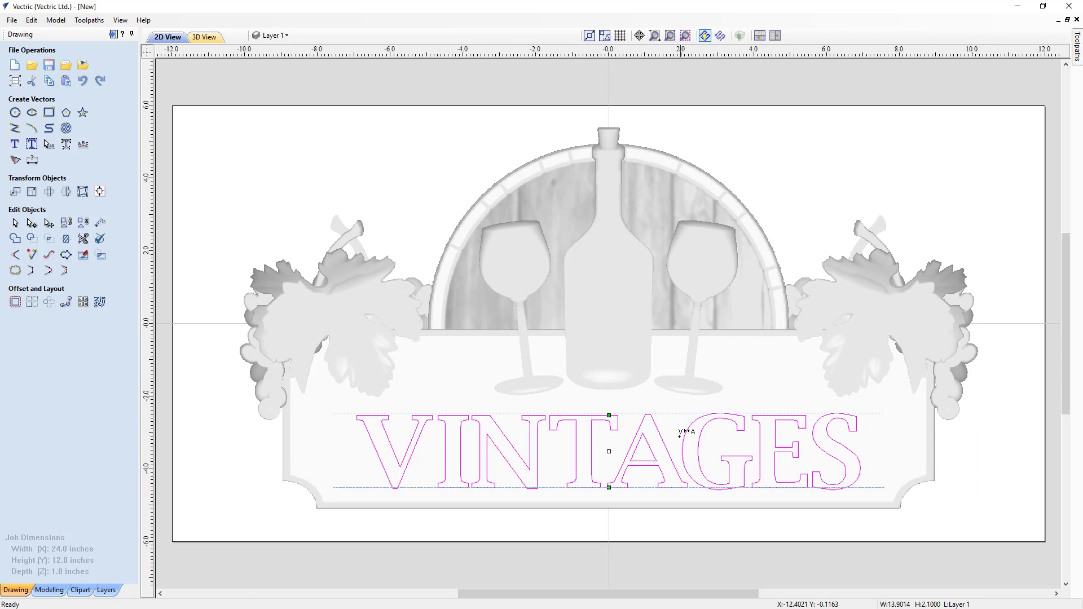
Step: Finish adjusting the letter spacing of VINTAGES and convert the text to curves
{"action": "left_click", "coordinate": [476, 454], "text": "shift"}
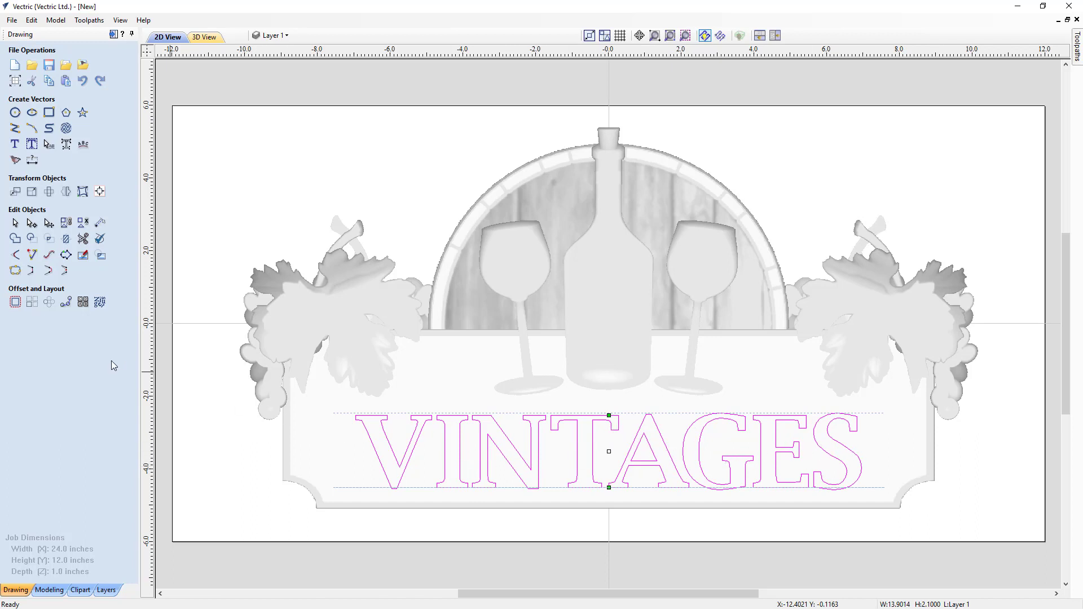
{"action": "left_click", "coordinate": [15, 223]}
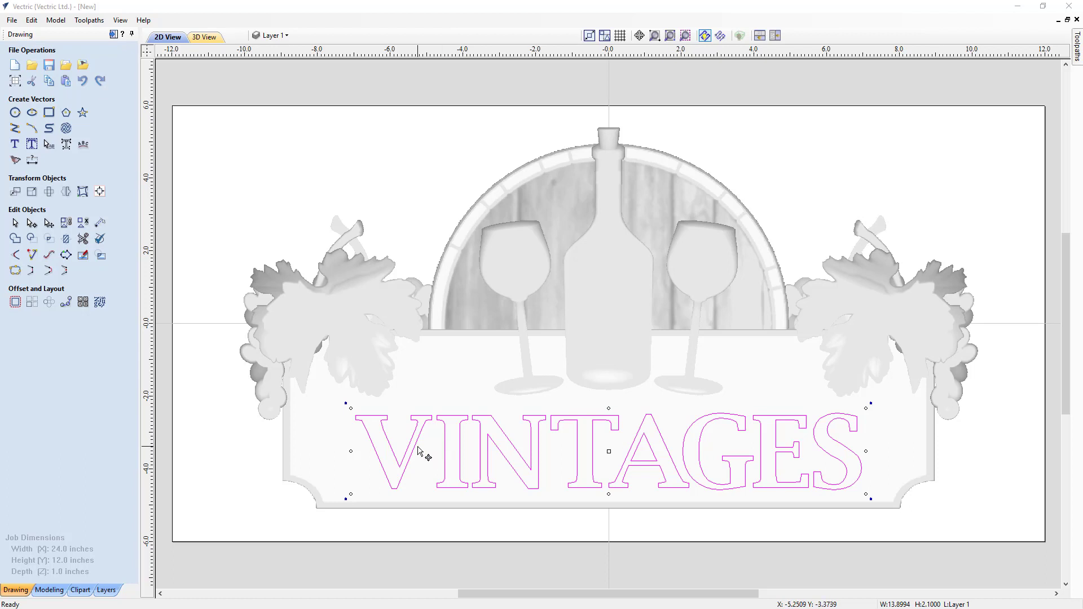
{"action": "right_click", "coordinate": [656, 462]}
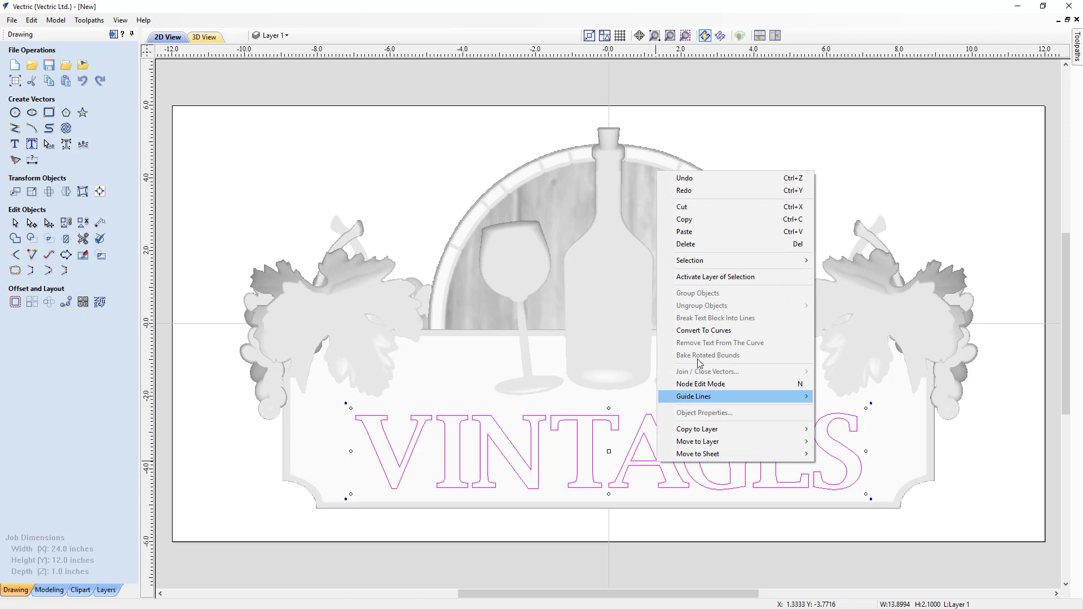
{"action": "left_click", "coordinate": [701, 333]}
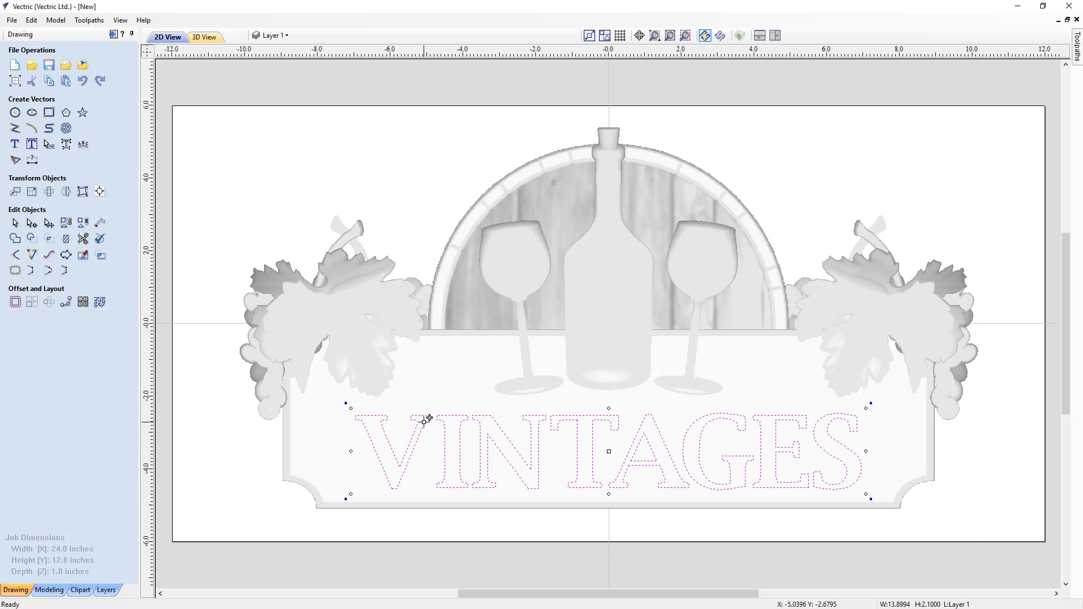
{"action": "left_click", "coordinate": [435, 527]}
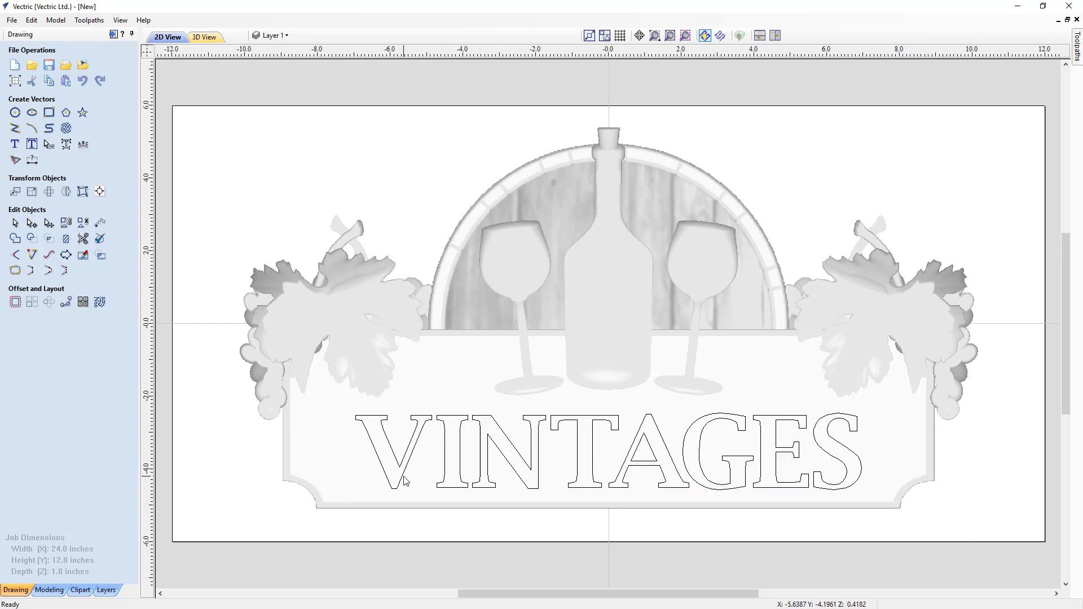
Step: Scale the letter V of VINTAGES to a height of 2.5 inches with its proportions linked
{"action": "left_click", "coordinate": [404, 480]}
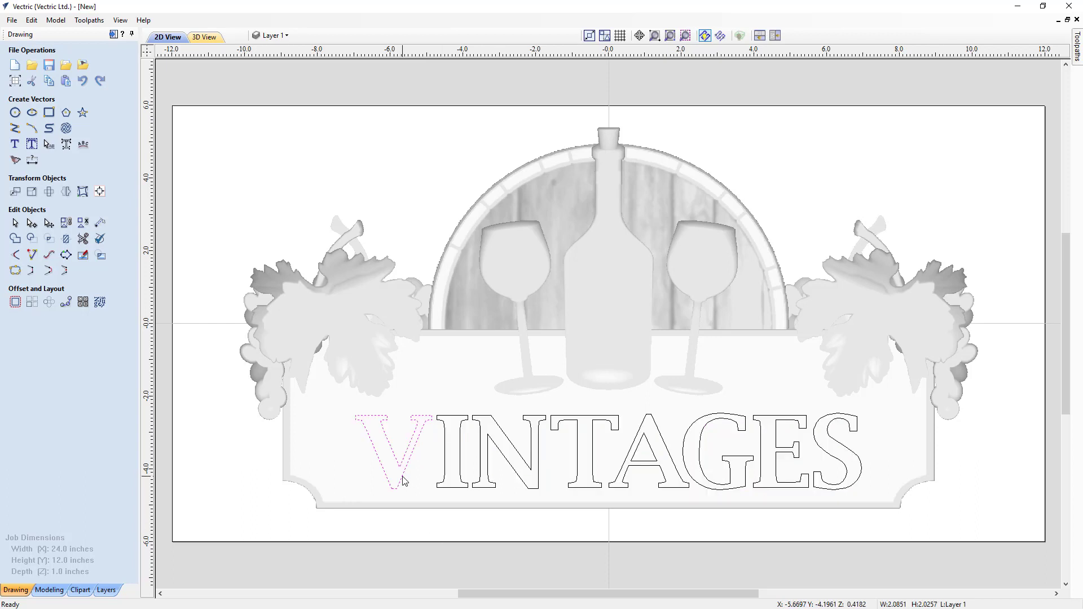
{"action": "double_click", "coordinate": [388, 445]}
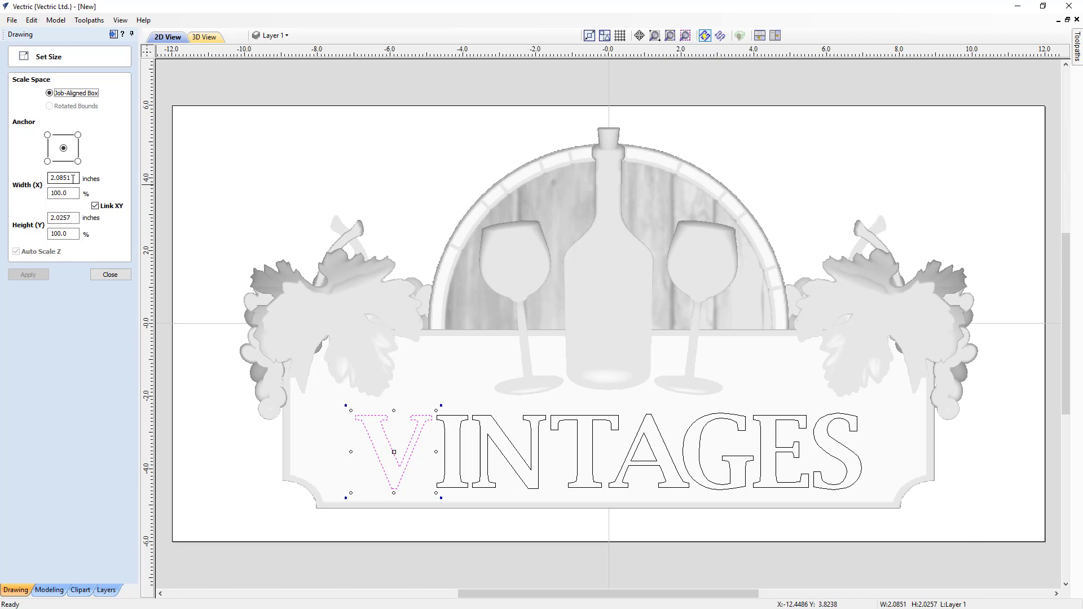
{"action": "left_click", "coordinate": [57, 217]}
{"action": "type", "text": "2.5"}
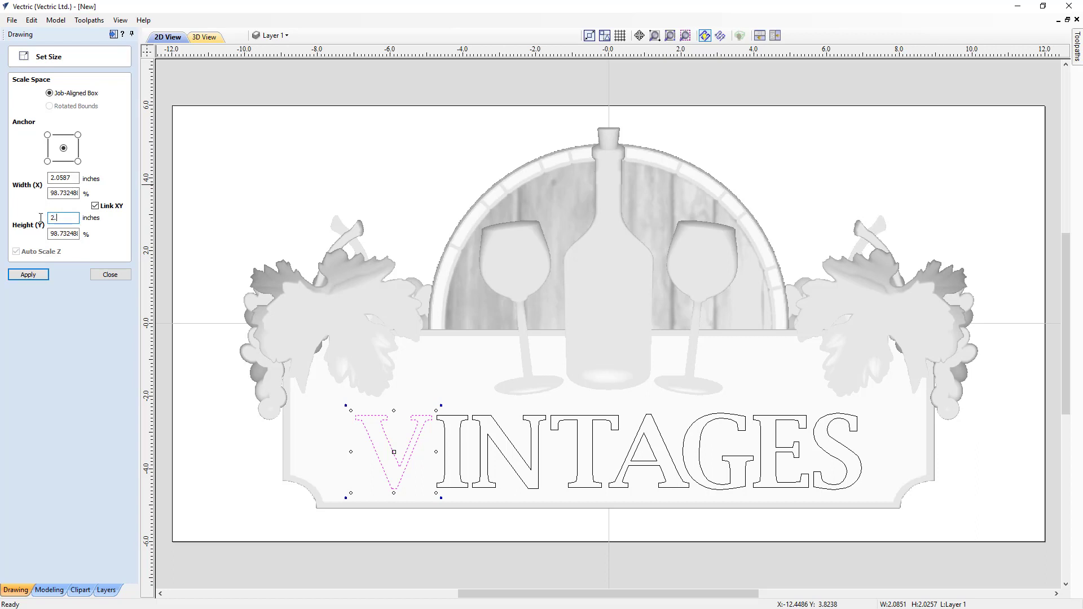
{"action": "left_click", "coordinate": [28, 275]}
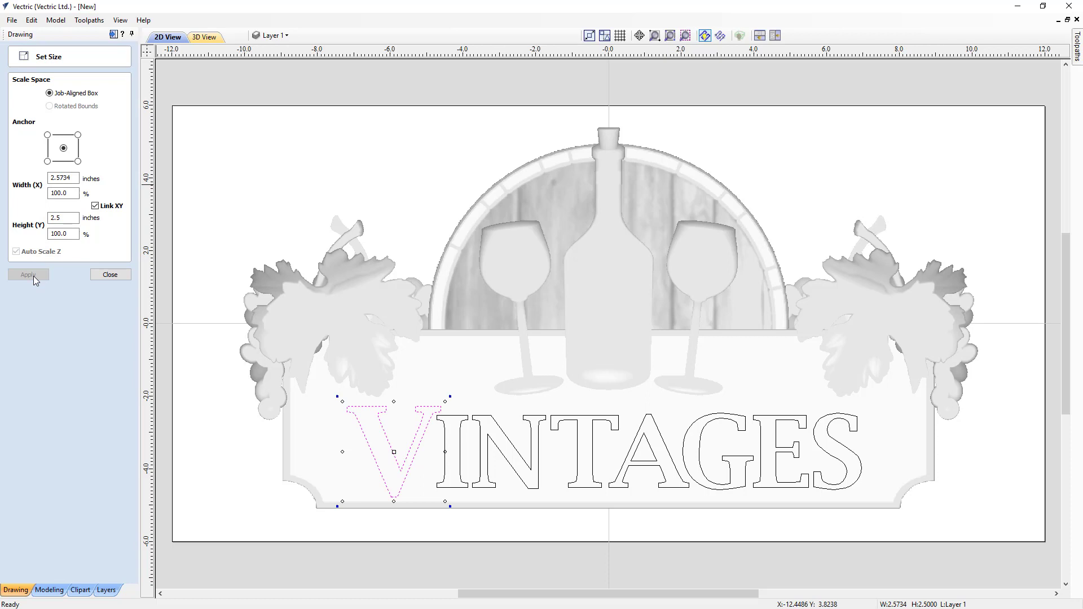
Step: Scale the final S of VINTAGES to a height of 2.5 inches with linked proportions and finish sizing
{"action": "left_click", "coordinate": [815, 442]}
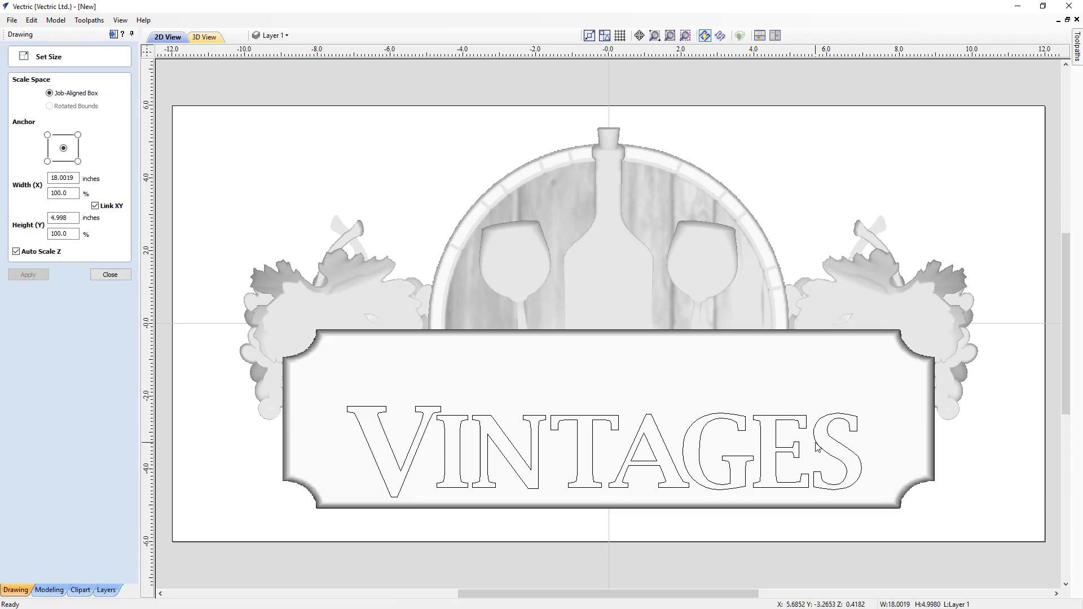
{"action": "left_click", "coordinate": [817, 447]}
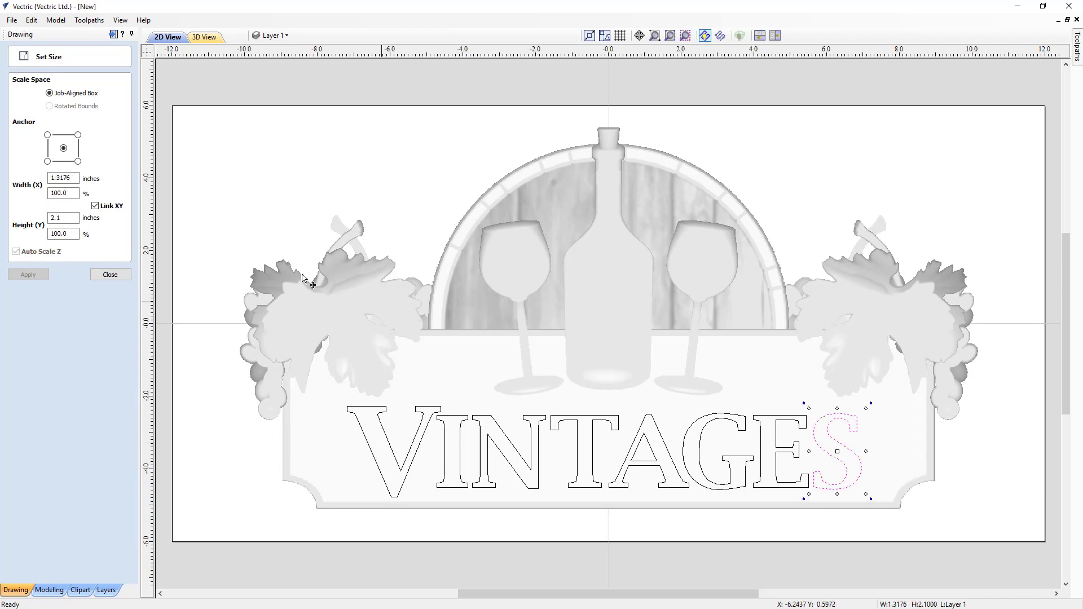
{"action": "left_click_drag", "start_coordinate": [75, 177], "coordinate": [10, 179]}
{"action": "key", "text": "Tab"}
{"action": "key", "text": "Tab"}
{"action": "key", "text": "Tab"}
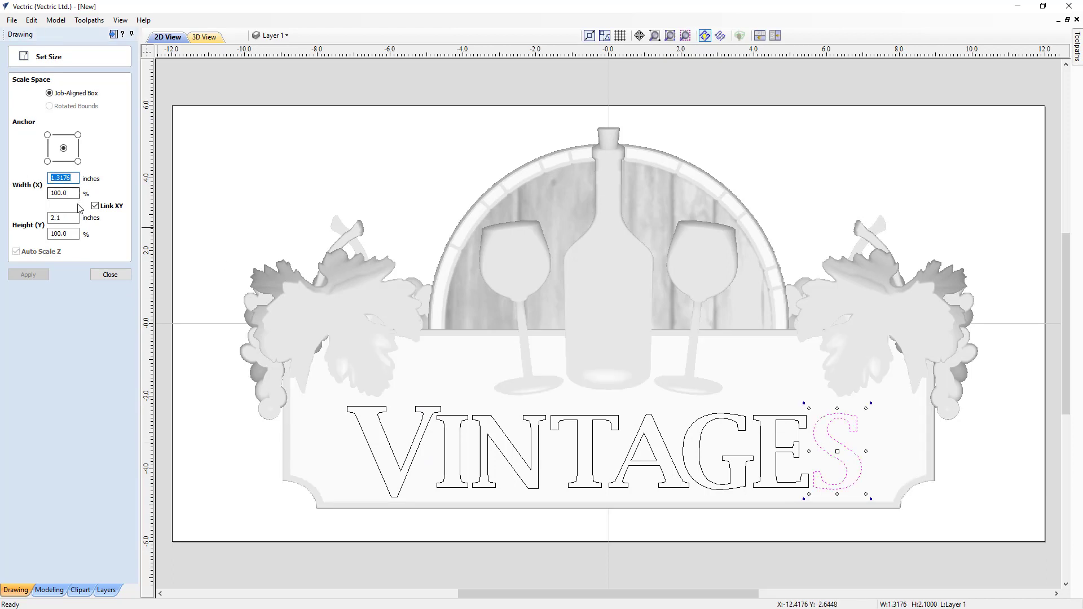
{"action": "type", "text": "2.5"}
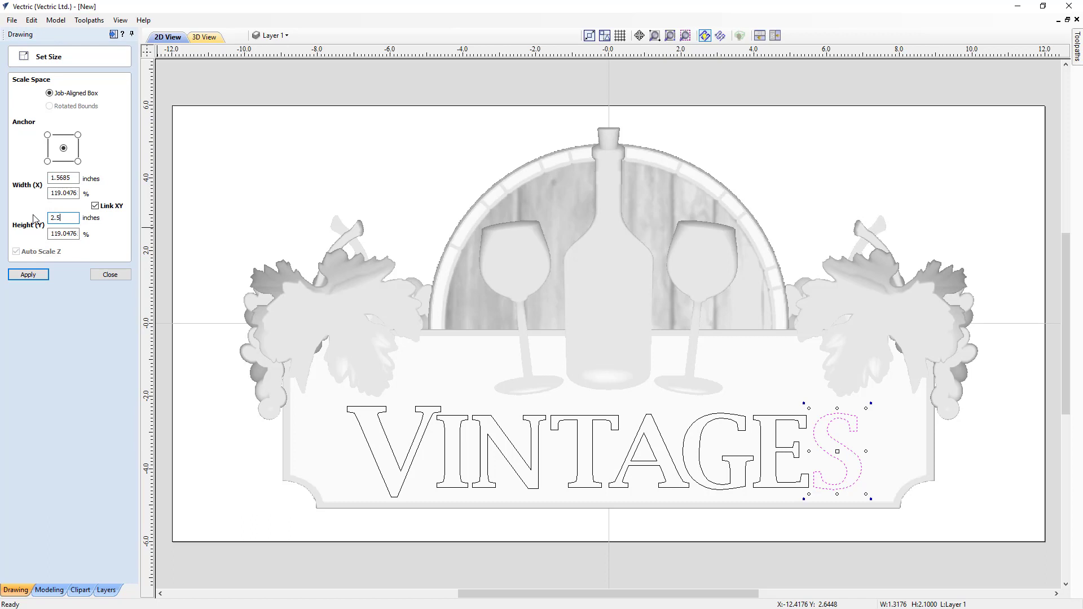
{"action": "left_click", "coordinate": [29, 275]}
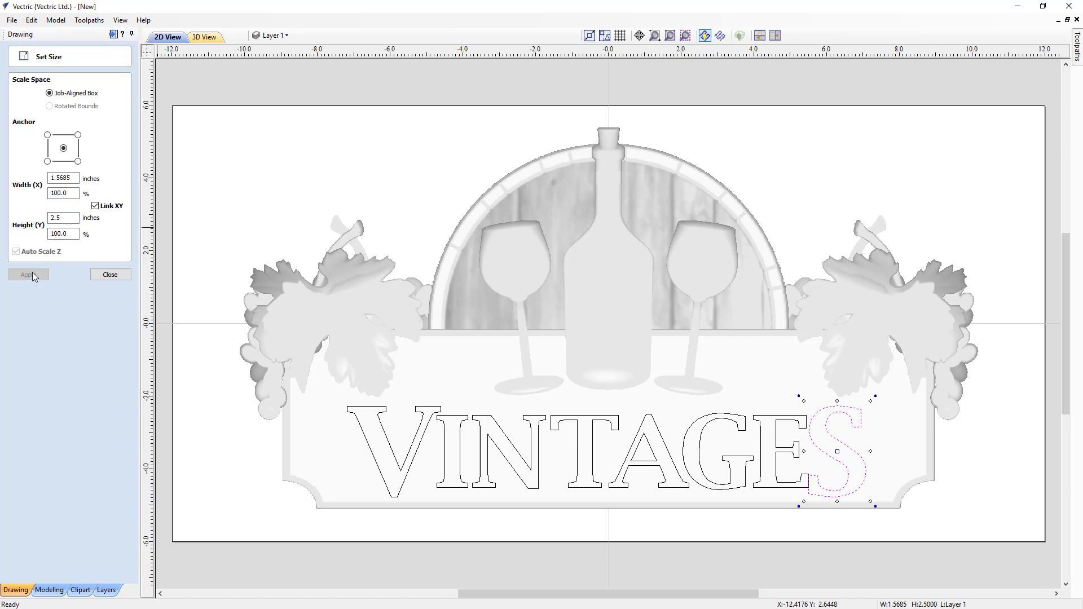
{"action": "left_click", "coordinate": [110, 275]}
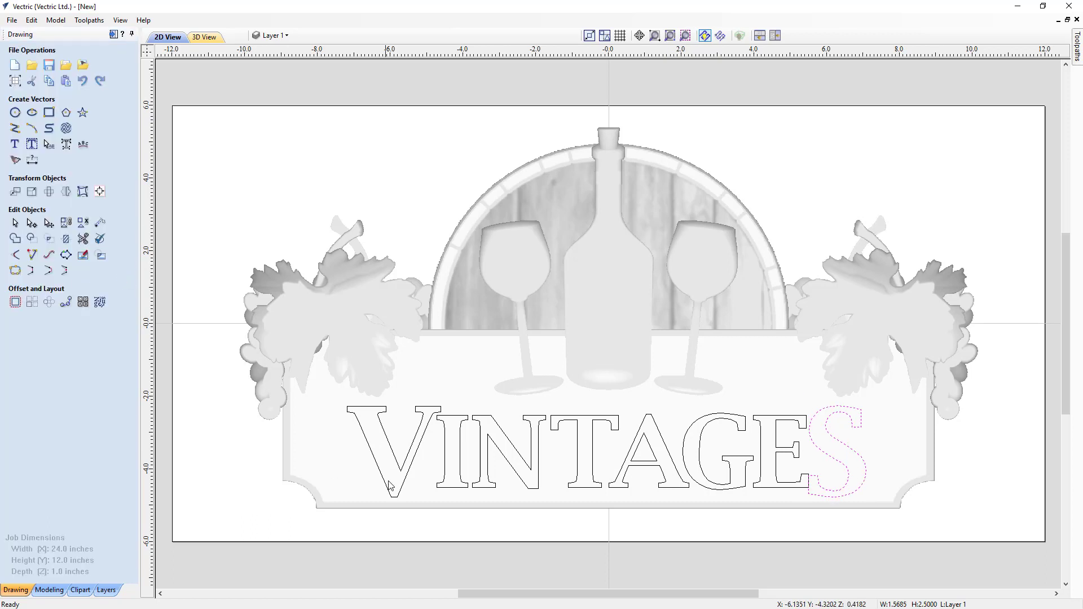
Step: Nudge the enlarged S right, clear of the E, and the enlarged V slightly left, away from the I
{"action": "left_click", "coordinate": [834, 493]}
{"action": "key", "text": "Right"}
{"action": "key", "text": "Right"}
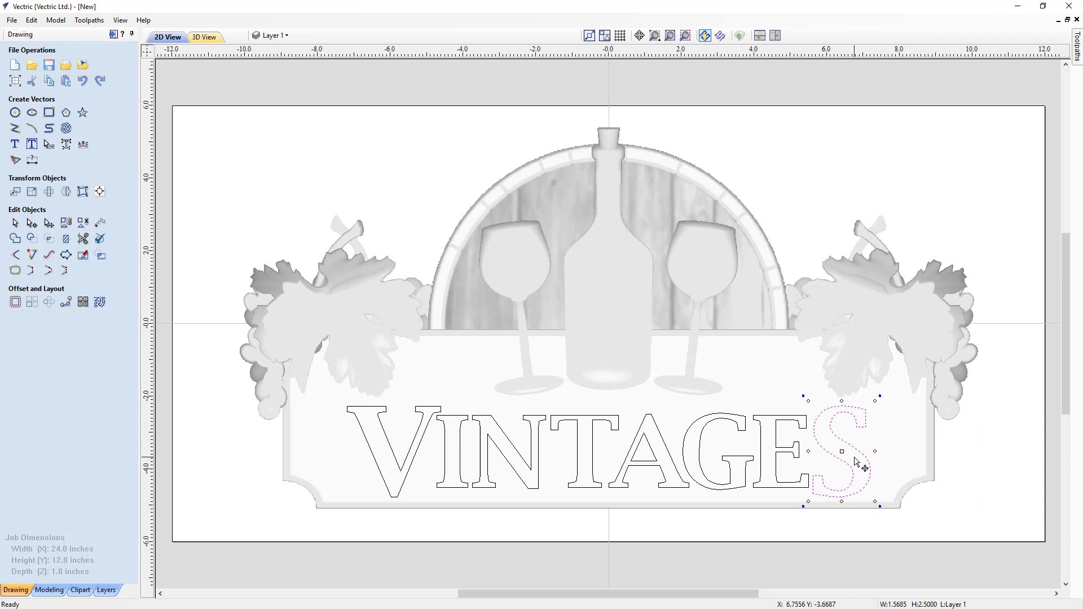
{"action": "left_click", "coordinate": [402, 489]}
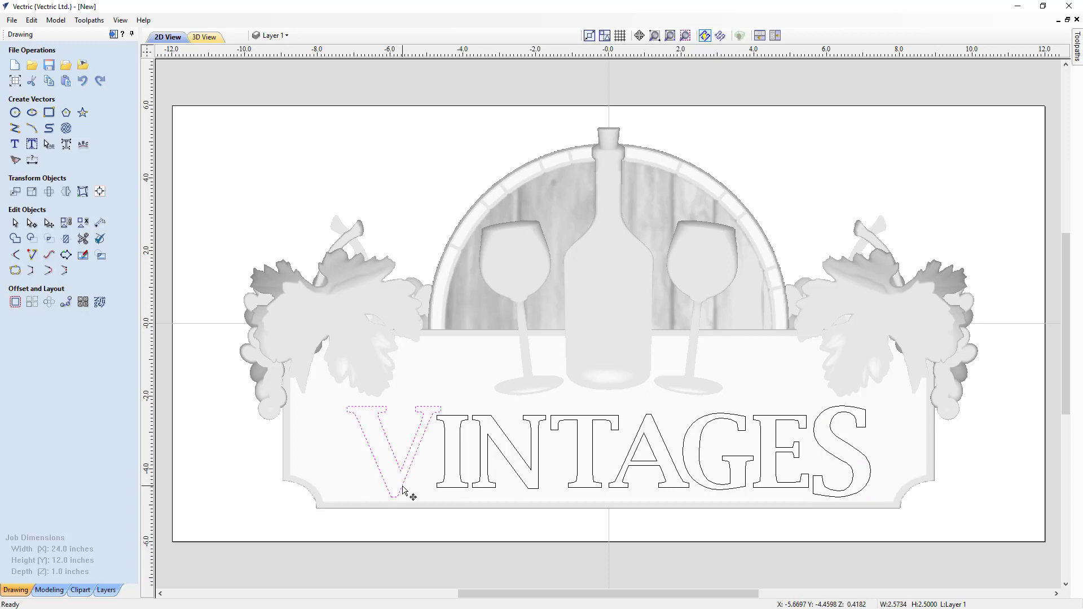
{"action": "left_click", "coordinate": [838, 456], "text": "shift"}
{"action": "key", "text": "Escape"}
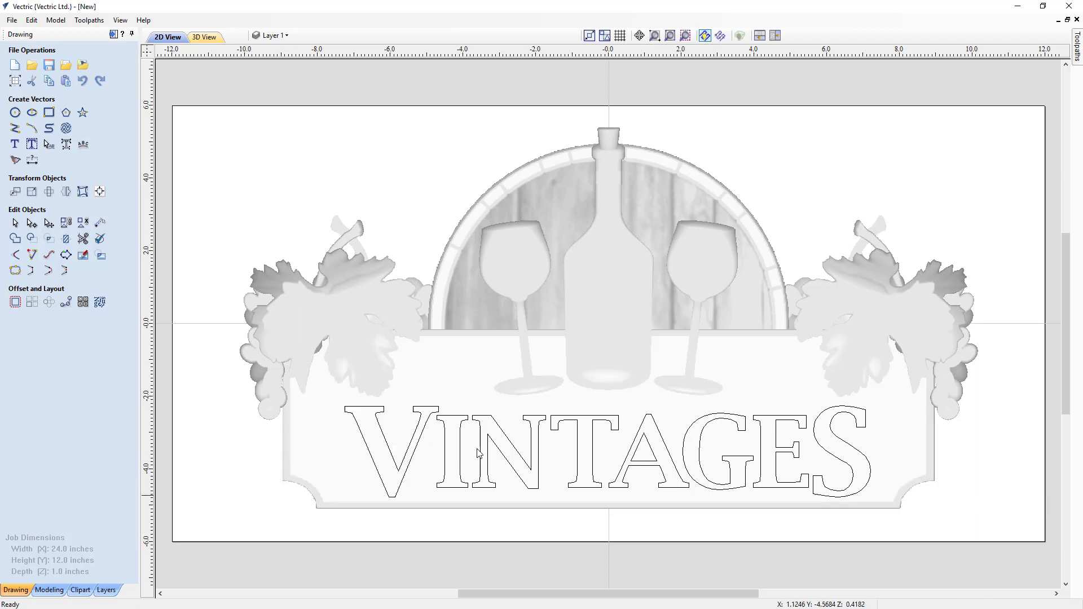
Step: Select the enlarged V and S together and nudge them slightly upward relative to the smaller letters
{"action": "left_click", "coordinate": [440, 421]}
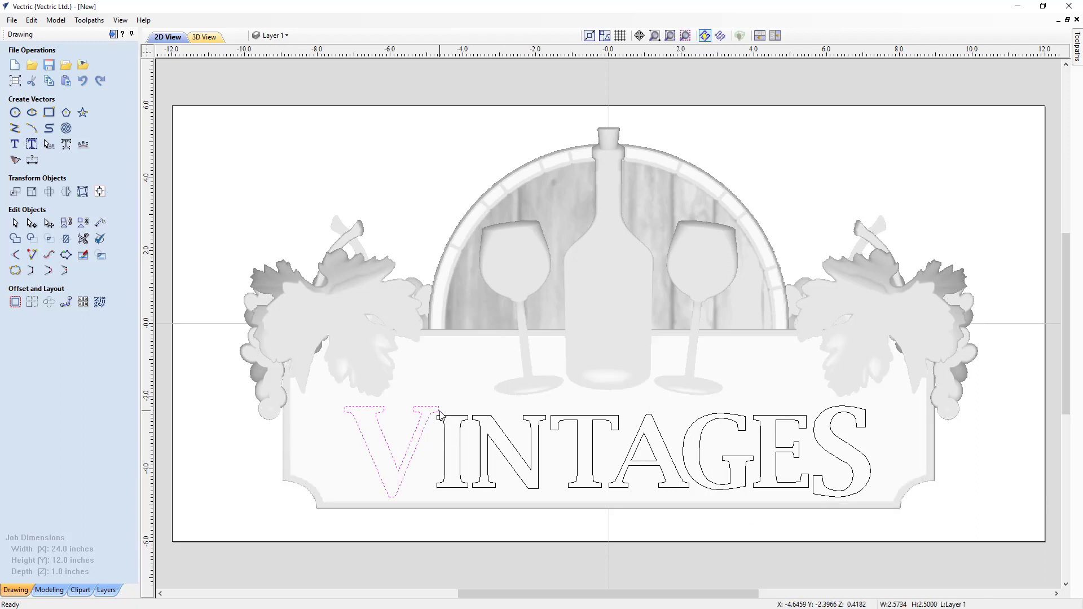
{"action": "left_click", "coordinate": [823, 452], "text": "shift"}
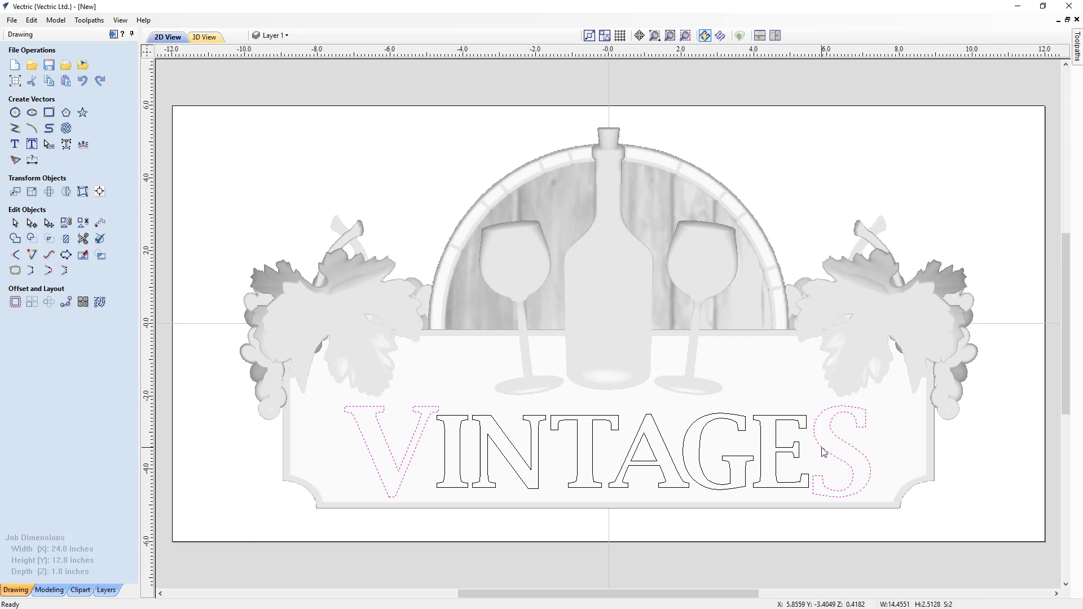
{"action": "key", "text": "Up"}
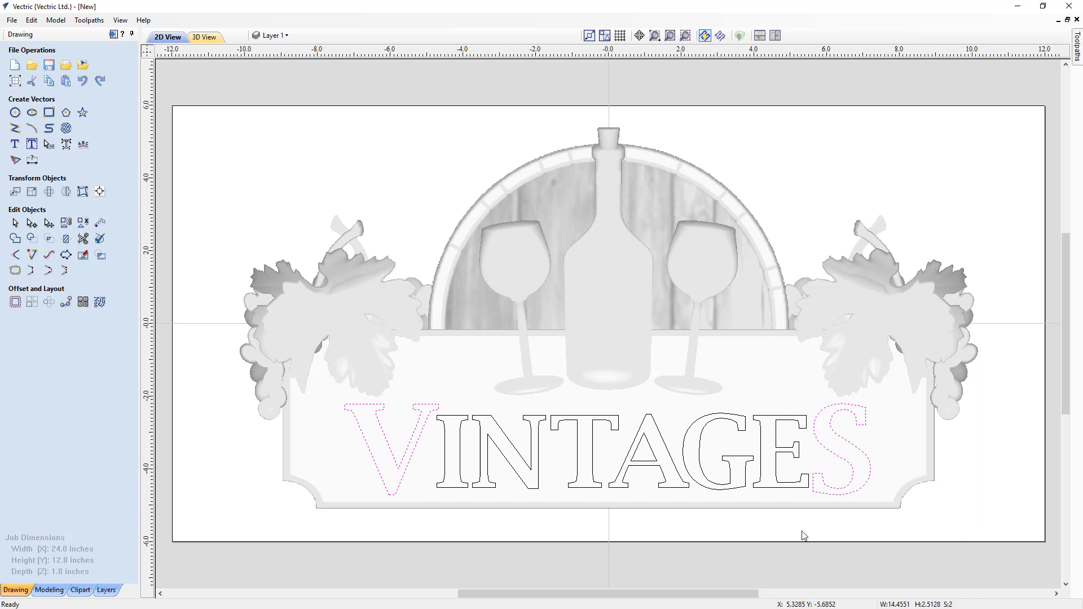
{"action": "left_click", "coordinate": [780, 531]}
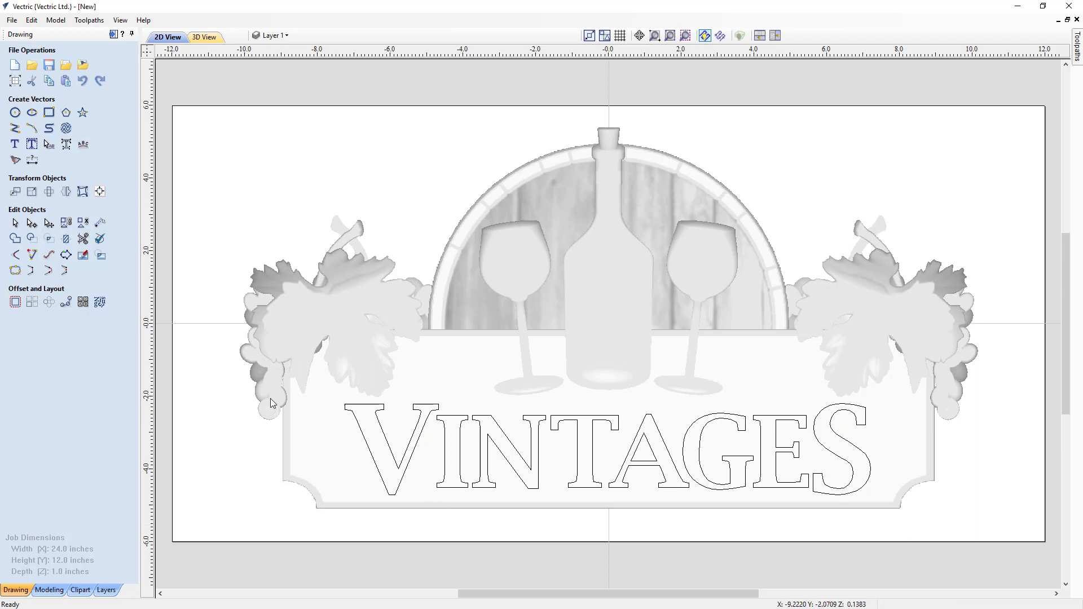
Step: Group all the VINTAGES letter vectors into one object and select the group
{"action": "left_click_drag", "start_coordinate": [215, 378], "coordinate": [914, 522]}
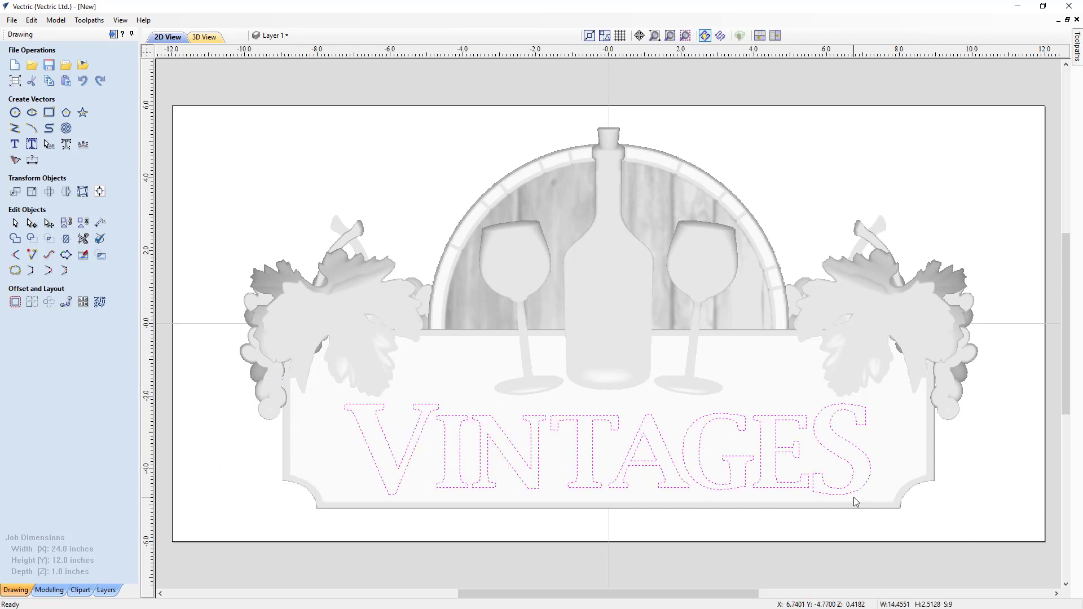
{"action": "right_click", "coordinate": [826, 489]}
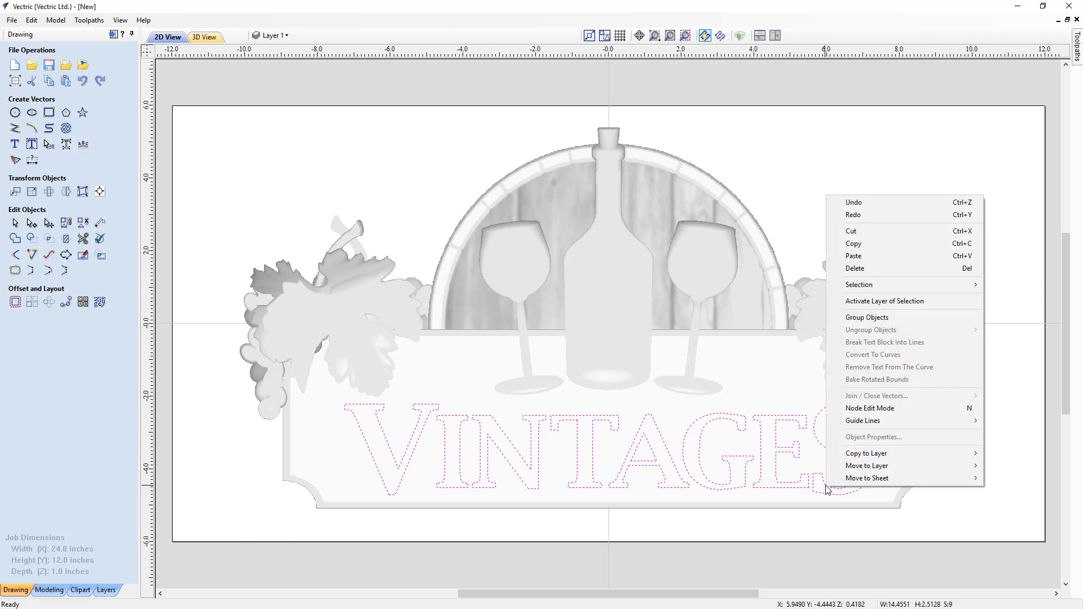
{"action": "left_click", "coordinate": [867, 318]}
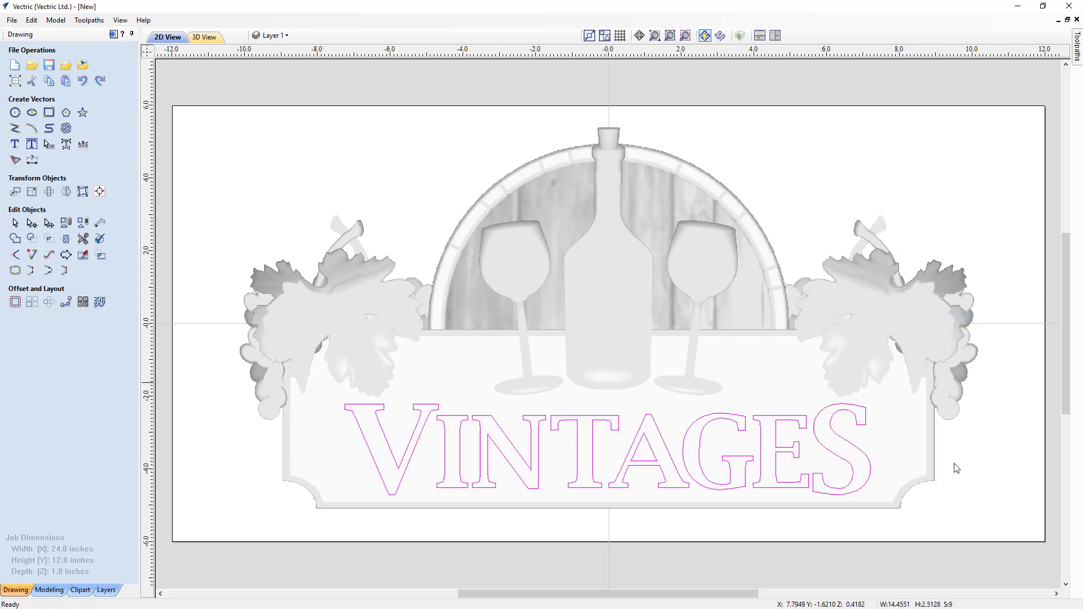
{"action": "left_click", "coordinate": [527, 533]}
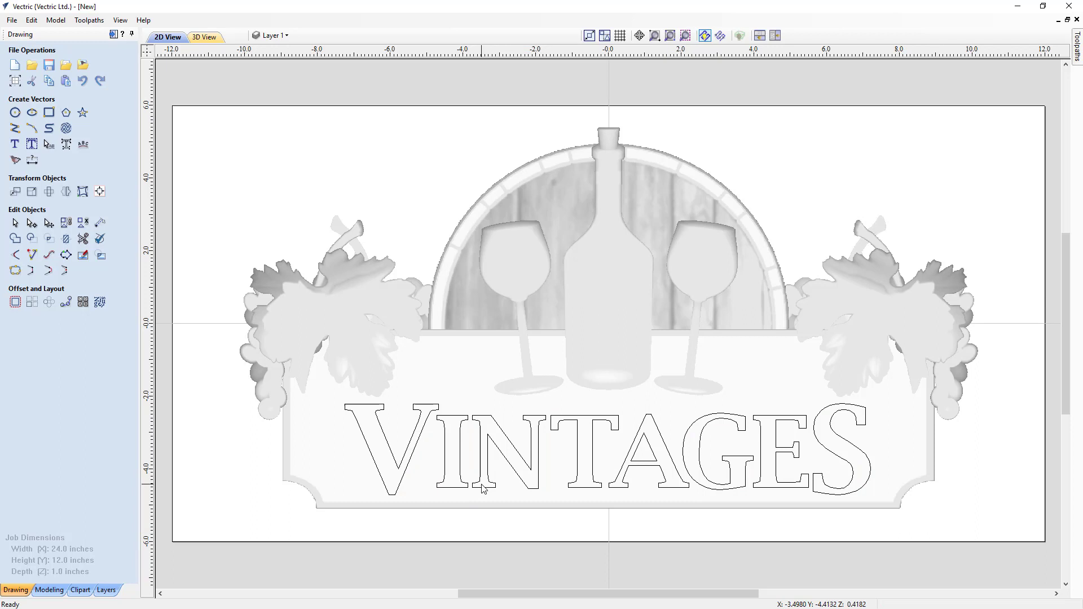
{"action": "left_click", "coordinate": [479, 484]}
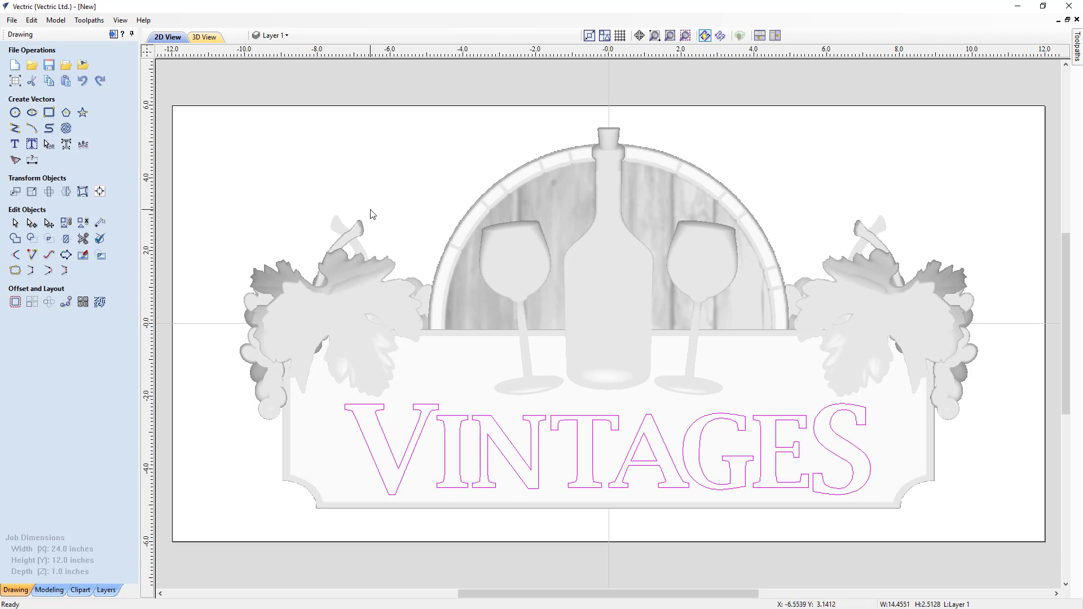
Step: Tile the 2D and 3D views horizontally and turn on shadow shading for the 3D model
{"action": "left_click", "coordinate": [759, 36]}
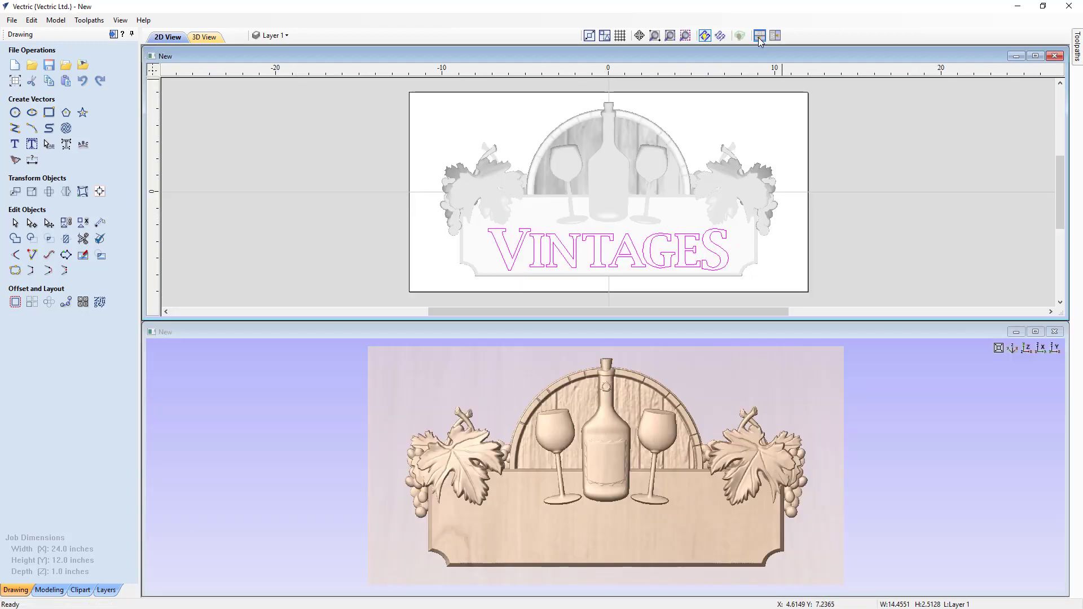
{"action": "left_click", "coordinate": [280, 428]}
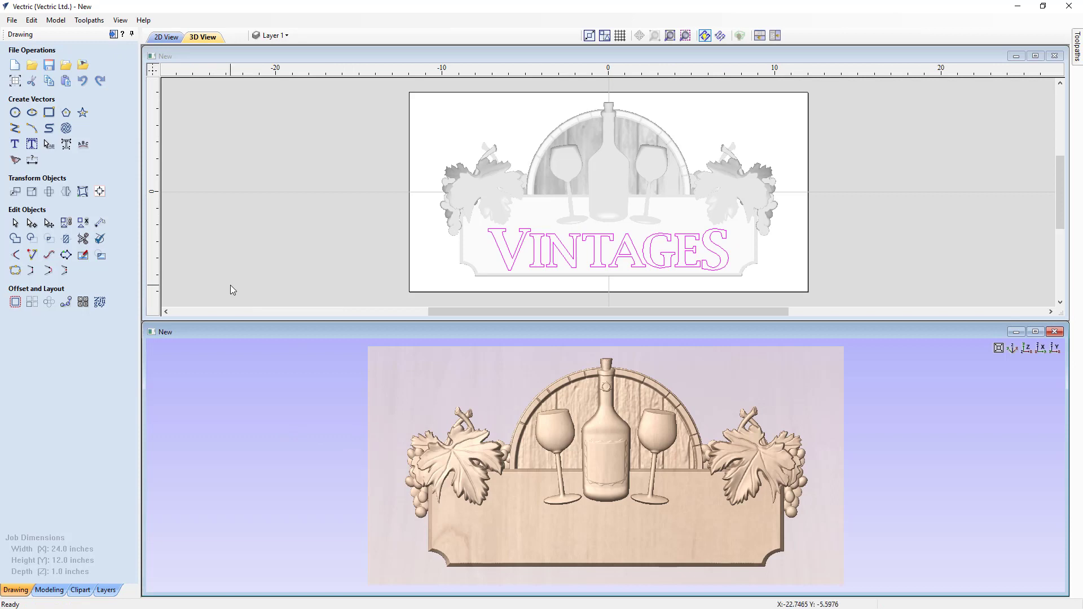
{"action": "left_click", "coordinate": [119, 21]}
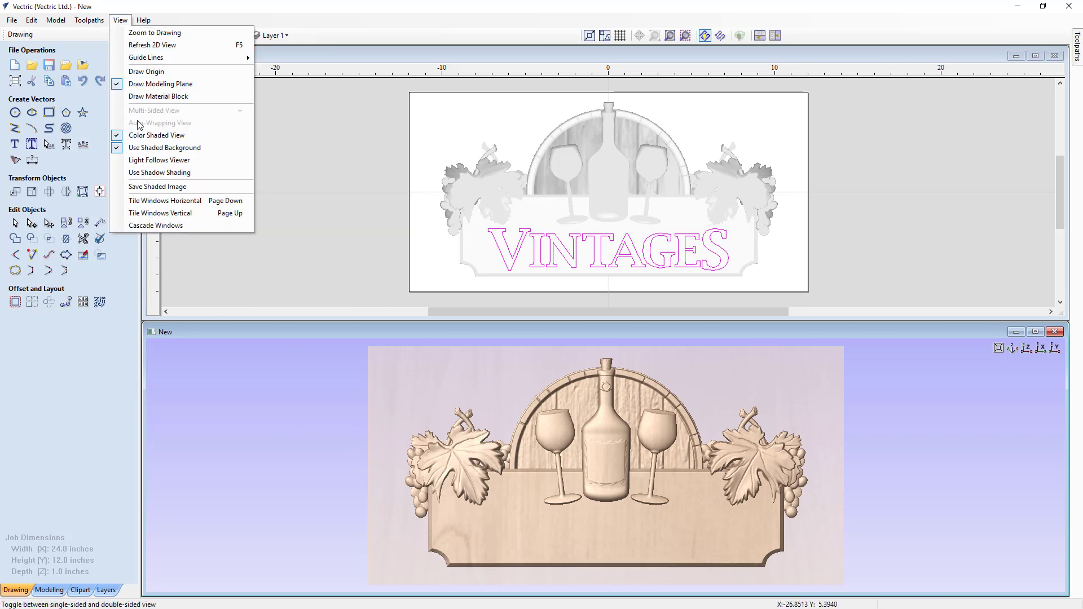
{"action": "left_click", "coordinate": [151, 175]}
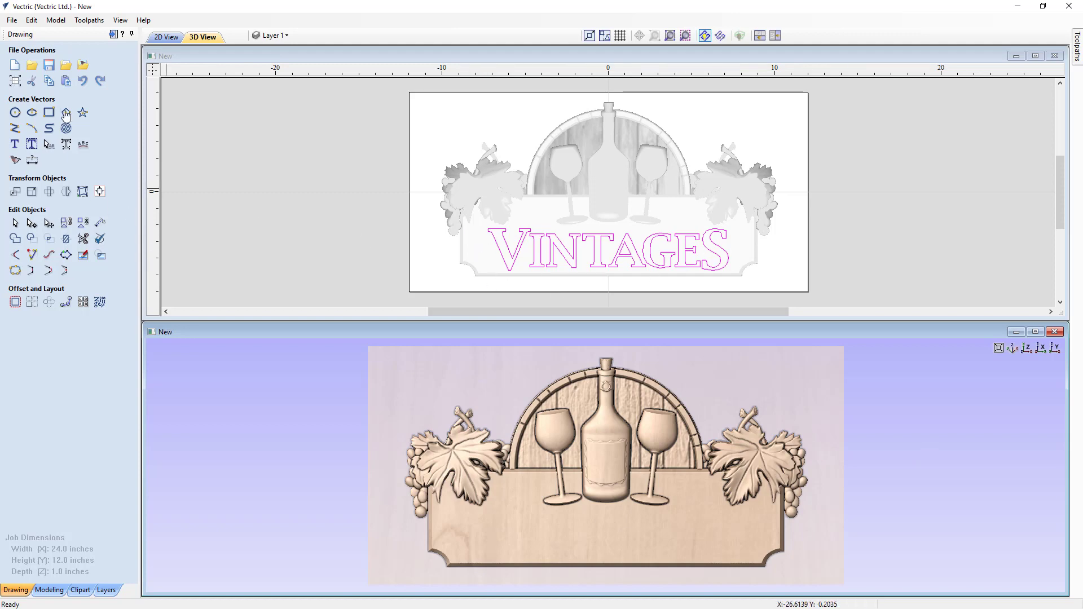
Step: Save the job as Design_&_Make_3D_Assembly in the Design_and_Make_Project_FILES folder
{"action": "left_click", "coordinate": [12, 22]}
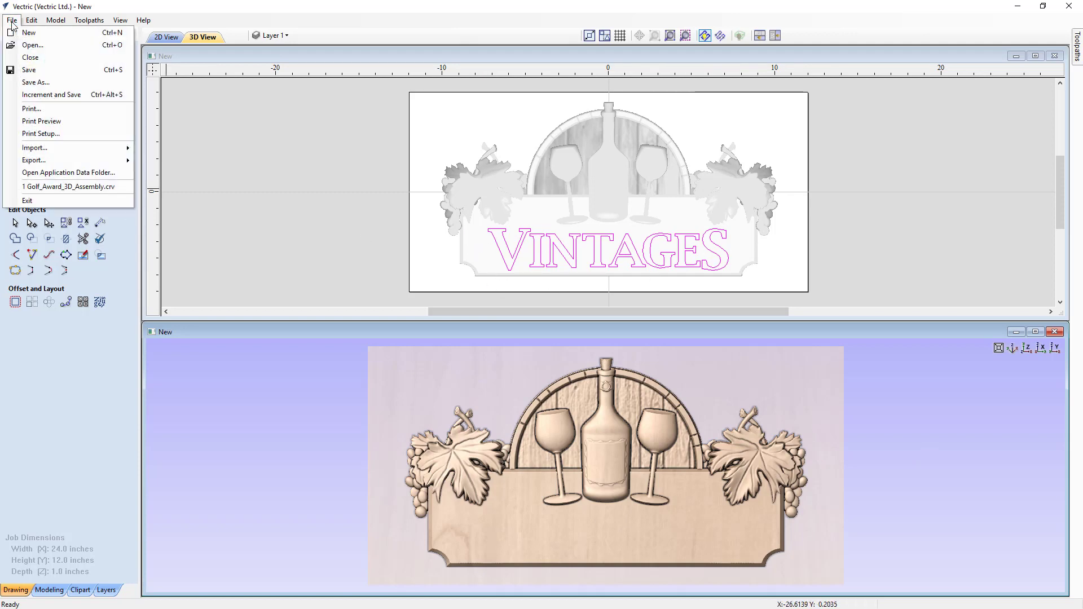
{"action": "left_click", "coordinate": [36, 83]}
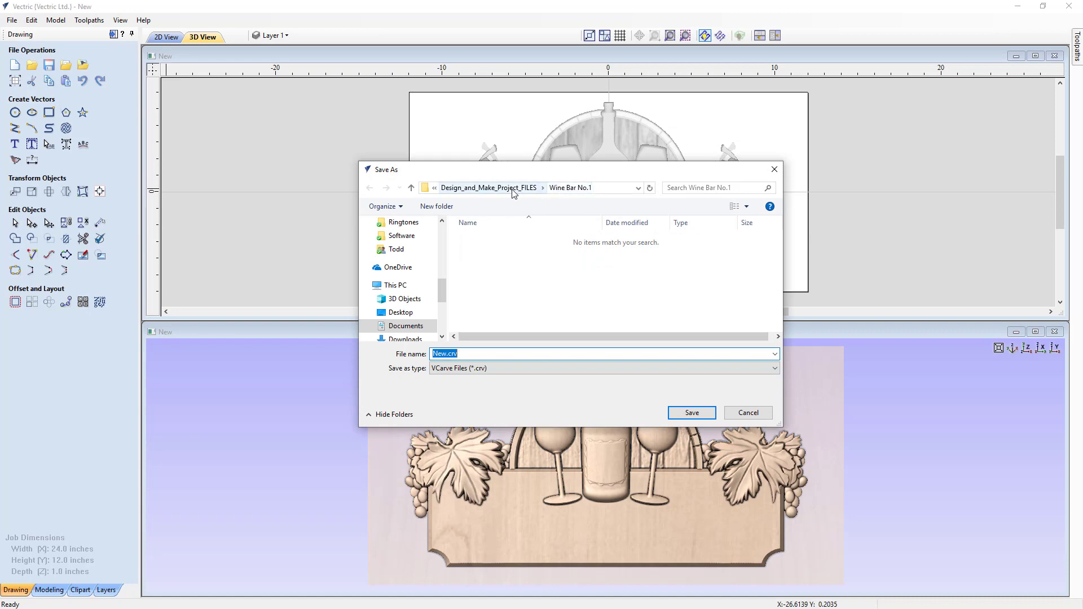
{"action": "left_click", "coordinate": [513, 190]}
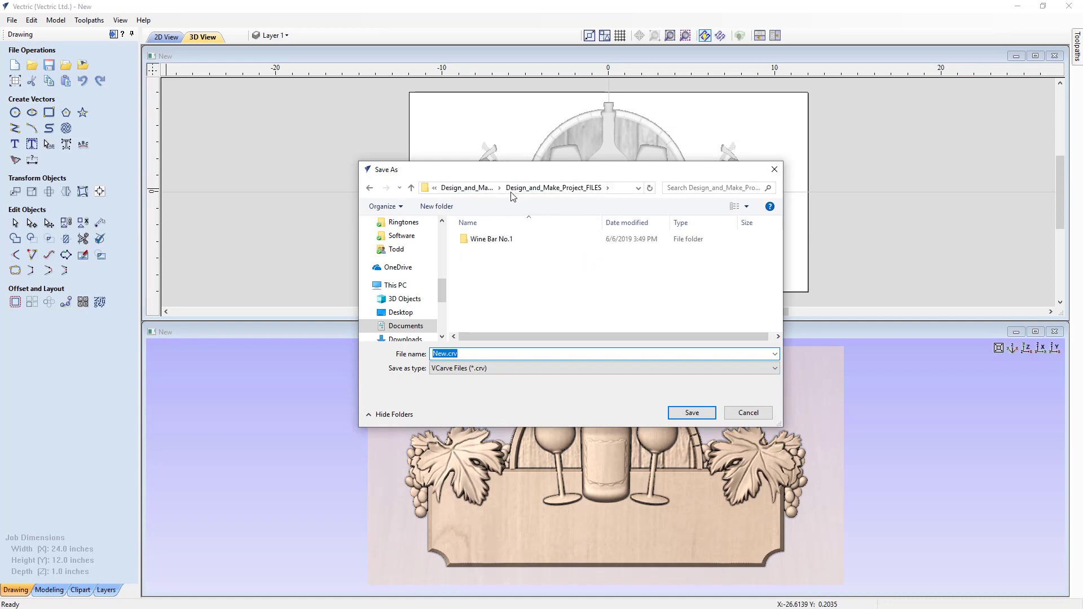
{"action": "left_click_drag", "start_coordinate": [476, 354], "coordinate": [424, 353]}
{"action": "type", "text": "Design_&"}
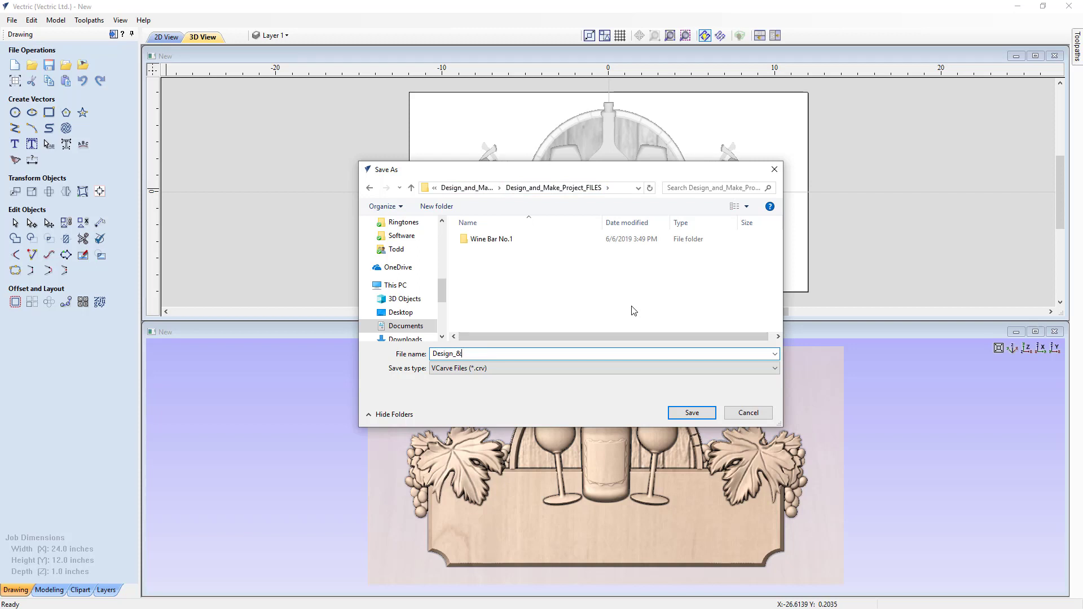
{"action": "type", "text": "_Make_3D_Assembly"}
{"action": "left_click", "coordinate": [696, 409]}
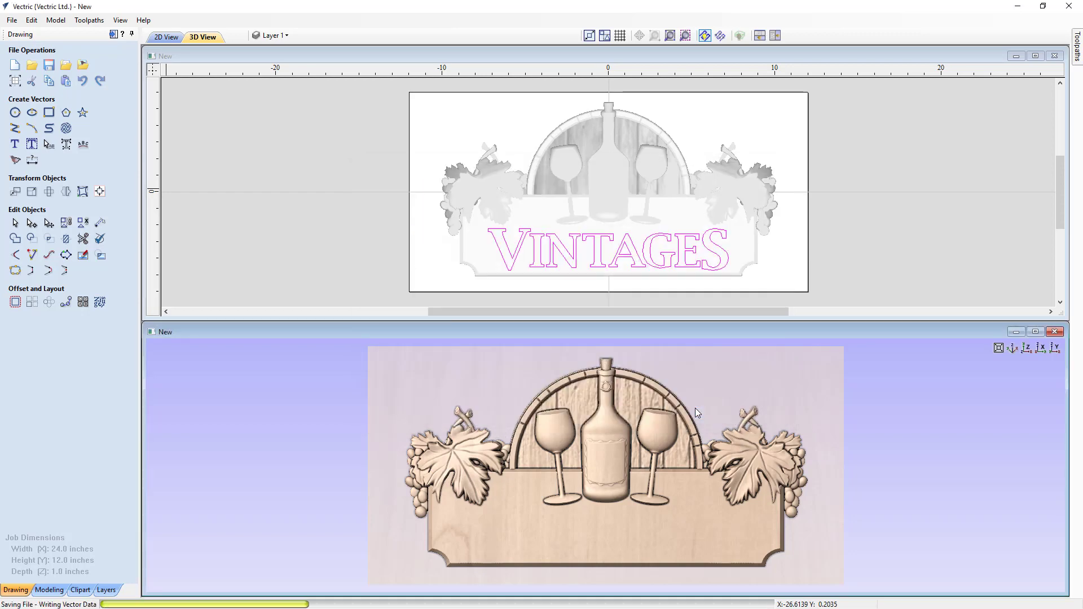